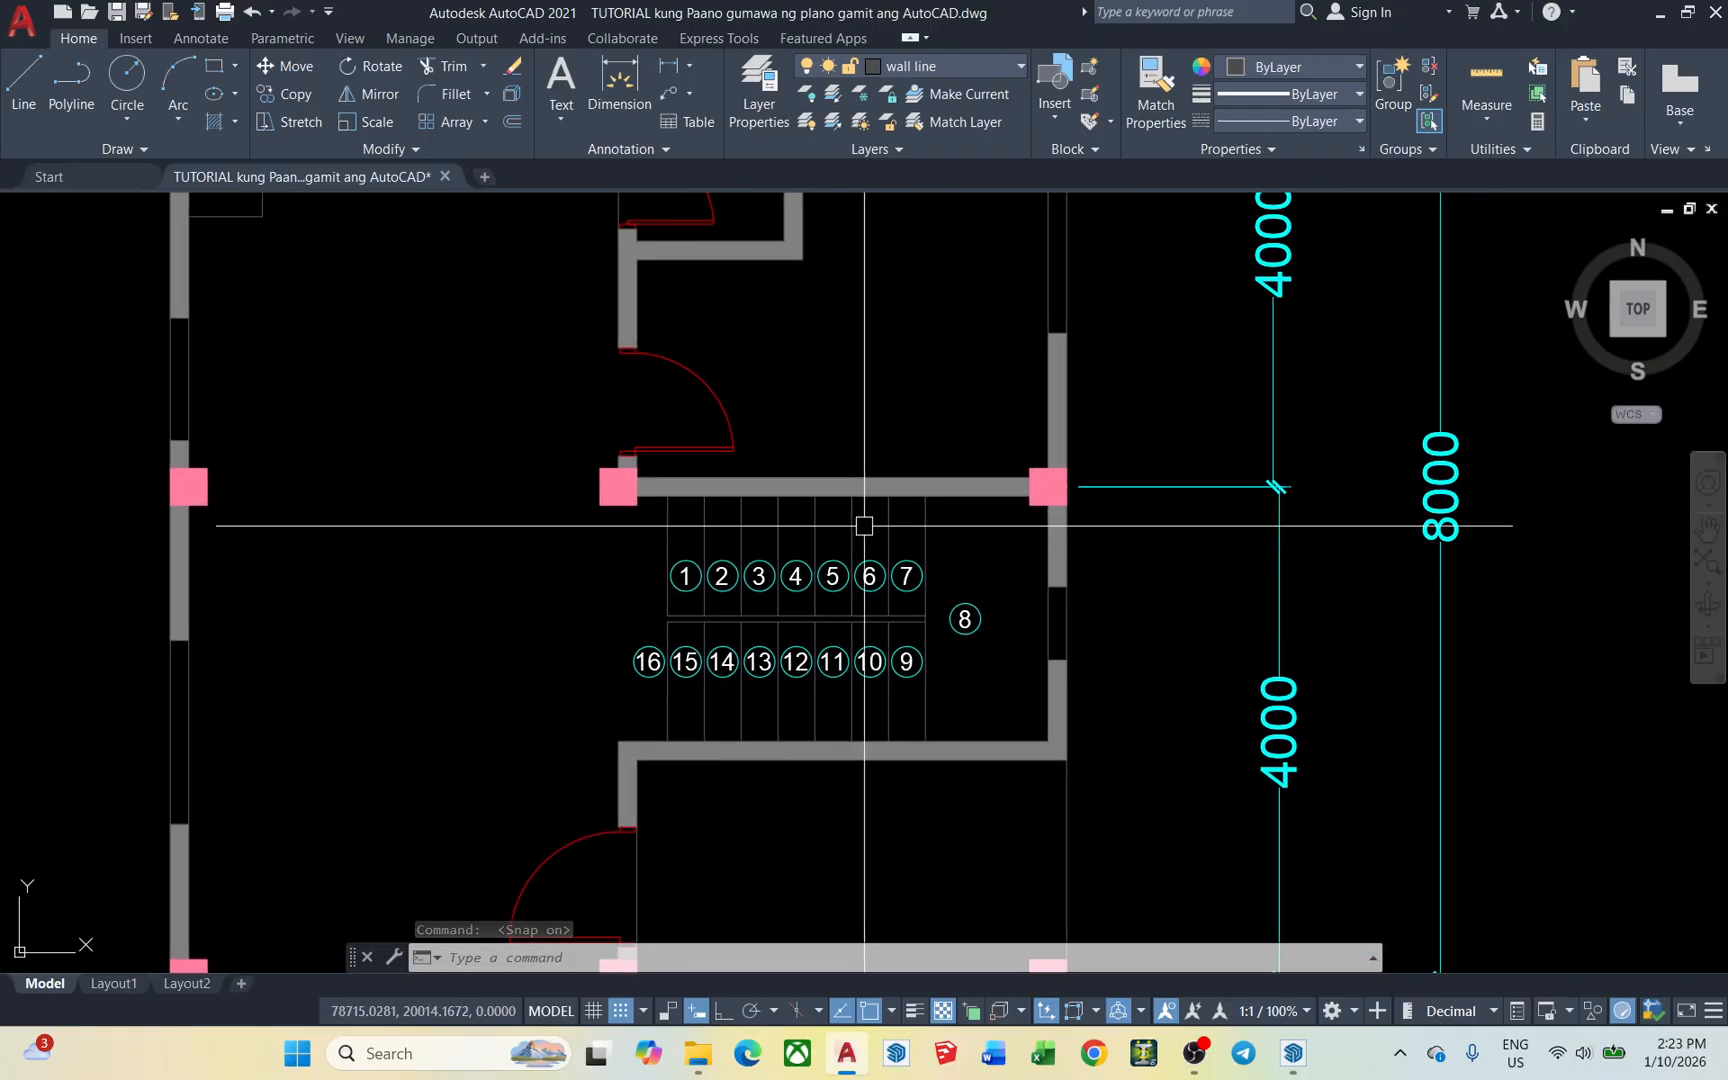
# Examine the numbered stair in the floor plan and compare it with the reference stair plan showing the walk line, arrow and handrail
pyautogui.scroll(3, 868, 515)
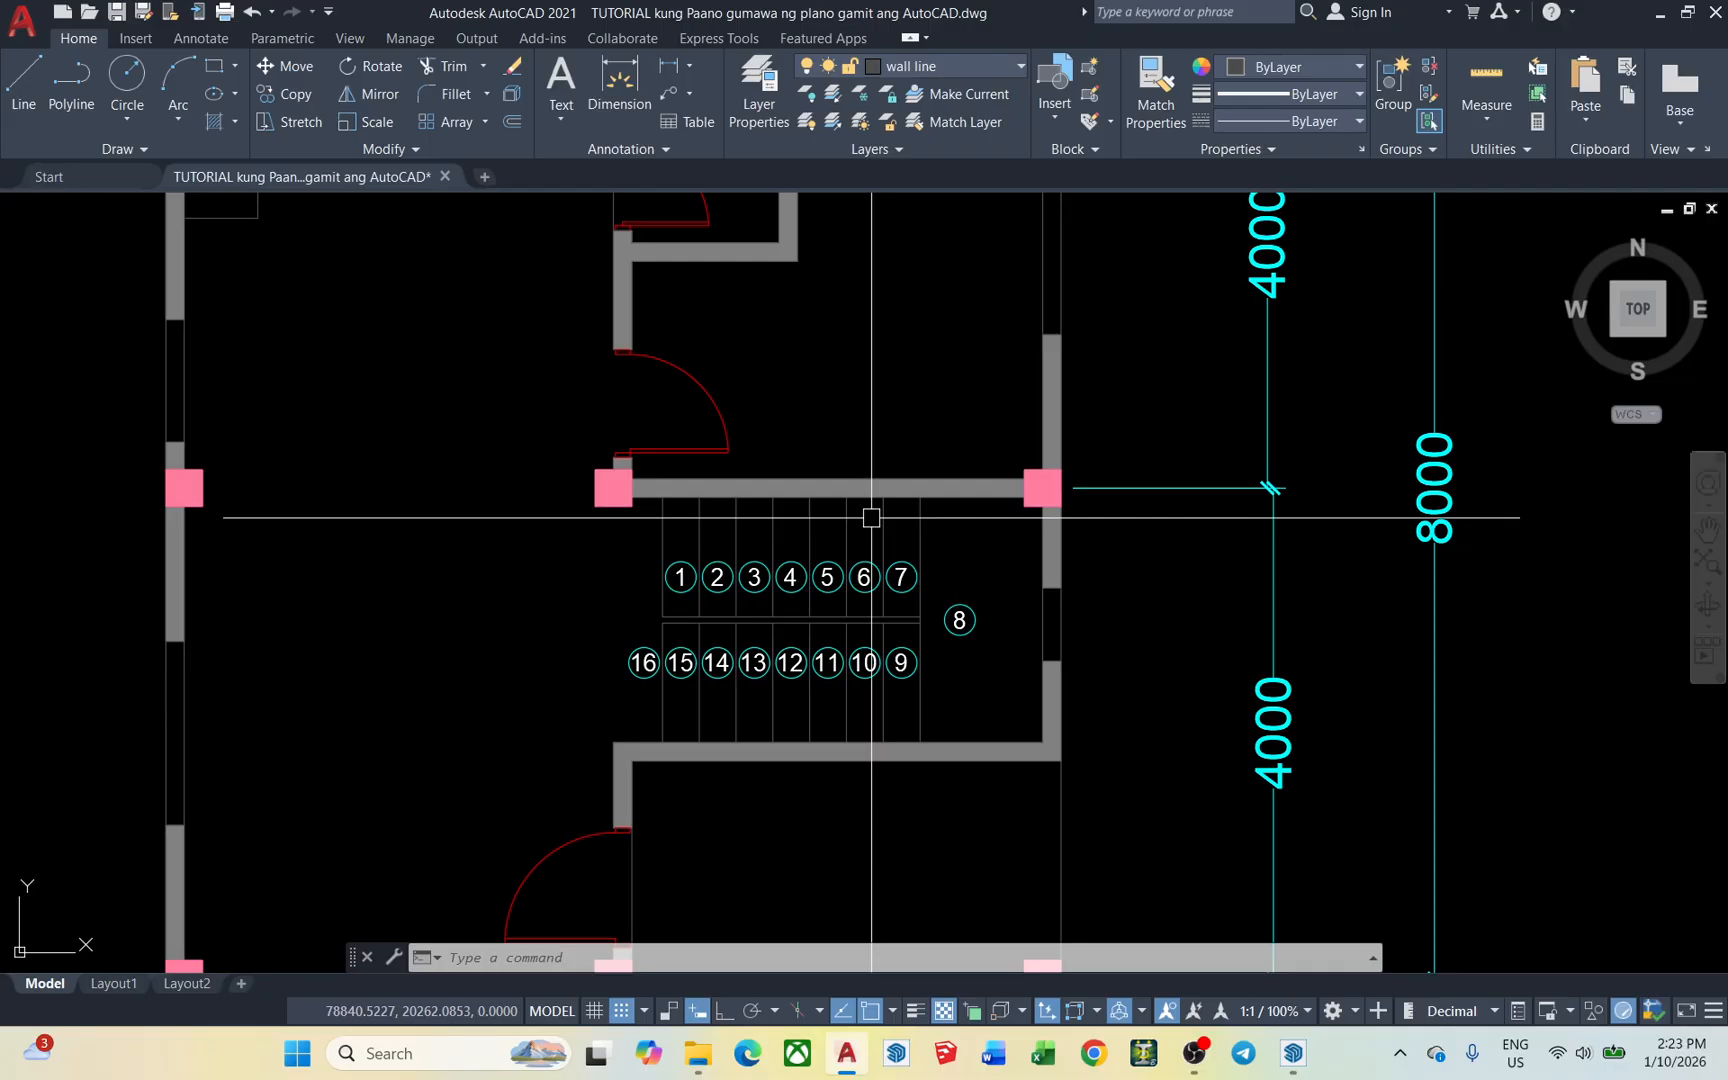
pyautogui.moveTo(857, 535); pyautogui.dragTo(812, 538, button='middle')
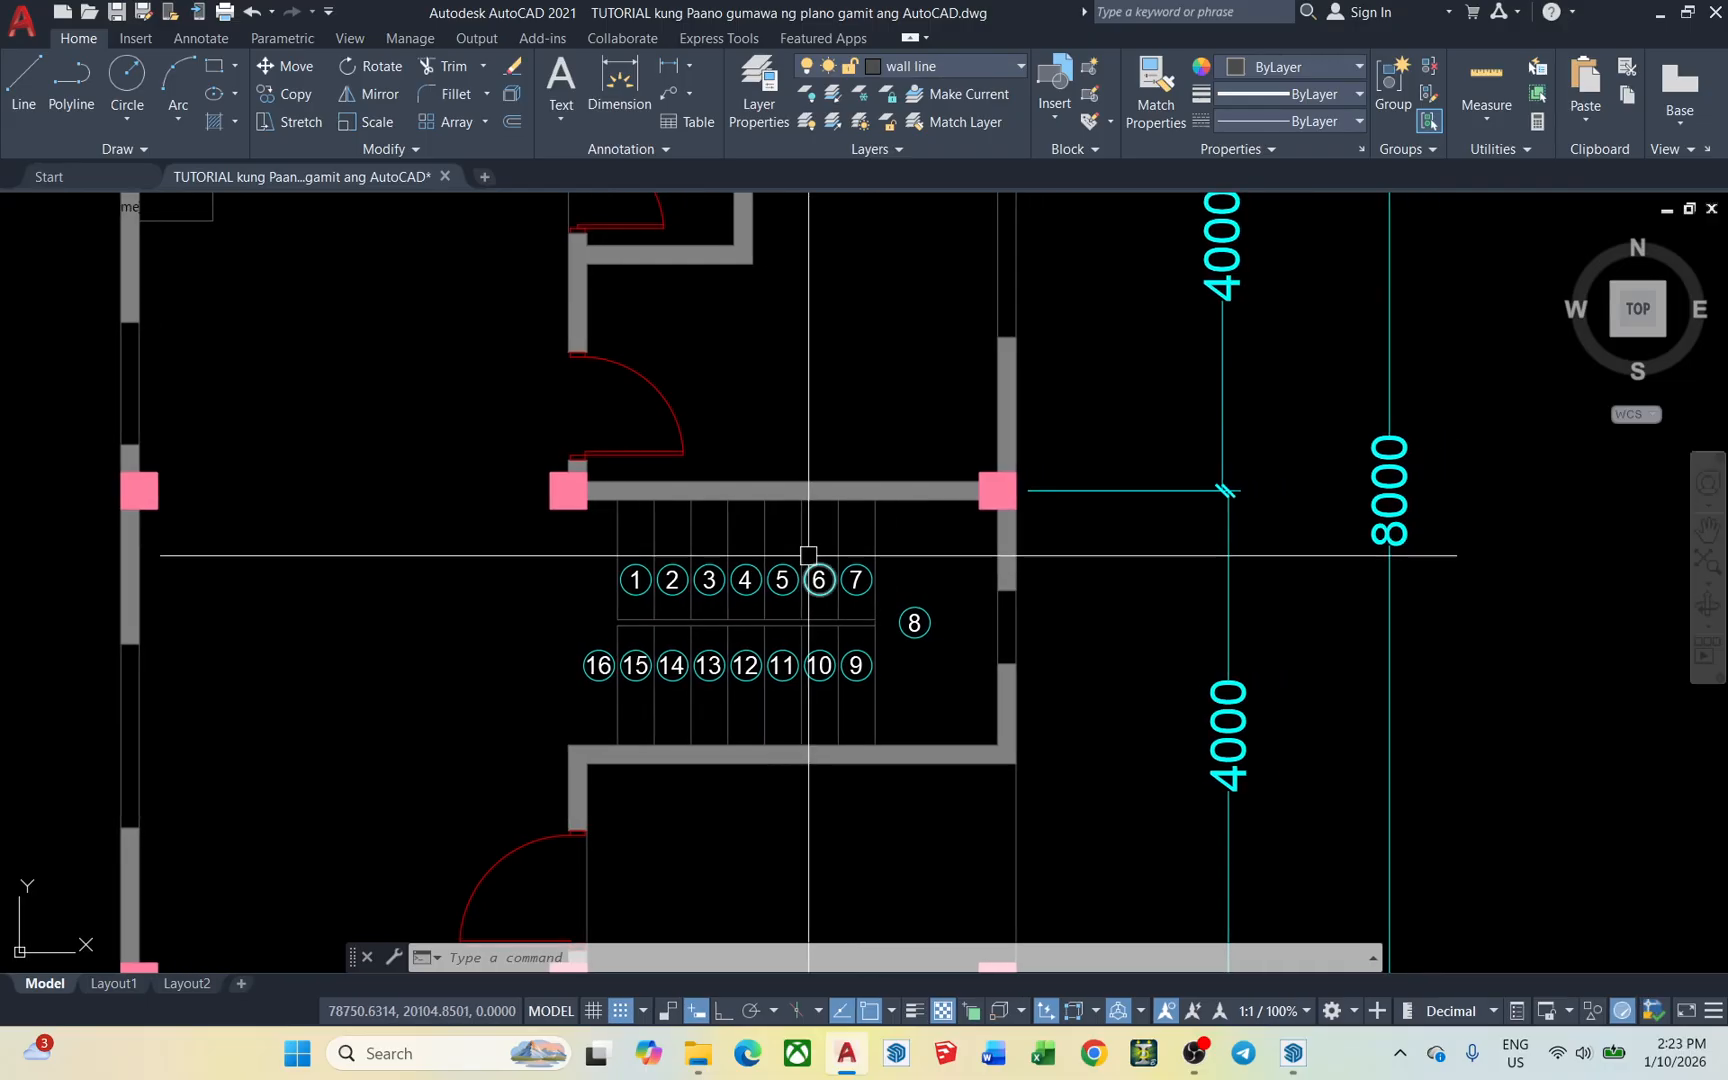
pyautogui.scroll(-2, 809, 552)
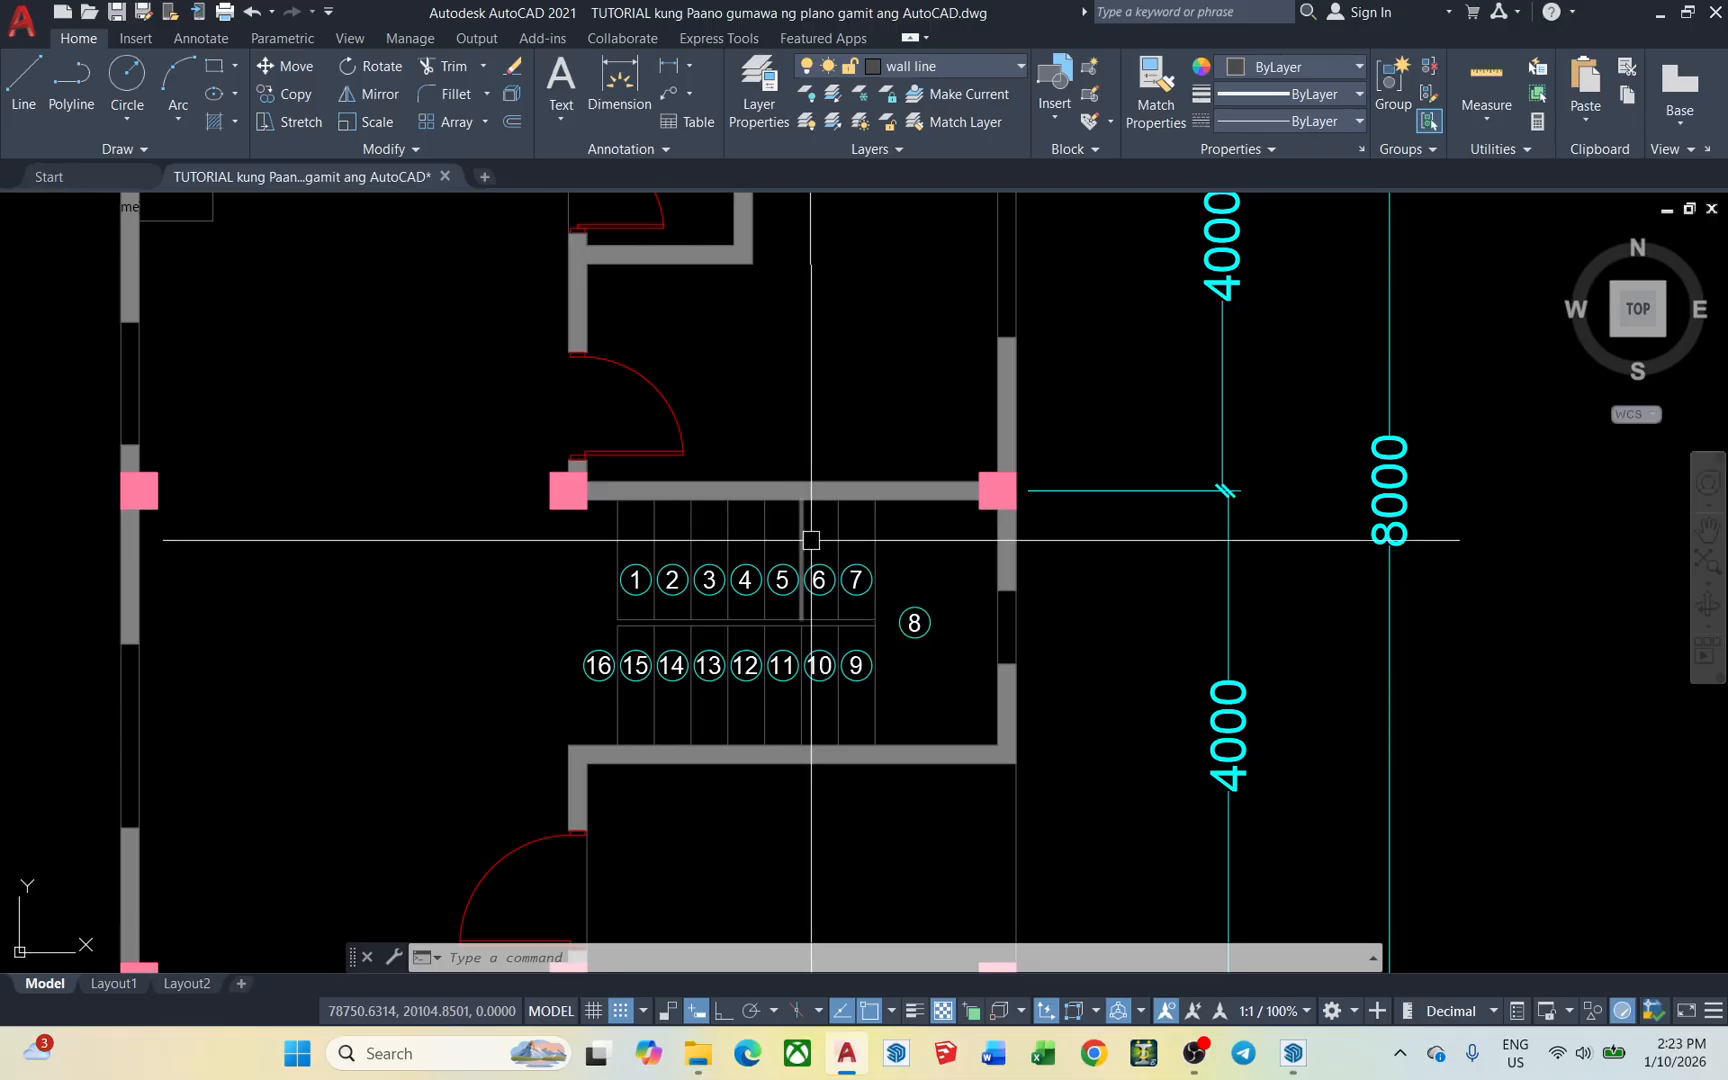
pyautogui.moveTo(813, 498)
pyautogui.mouseDown(button='middle')
pyautogui.moveTo(694, 551)
pyautogui.moveTo(624, 537)
pyautogui.mouseUp(button='middle')
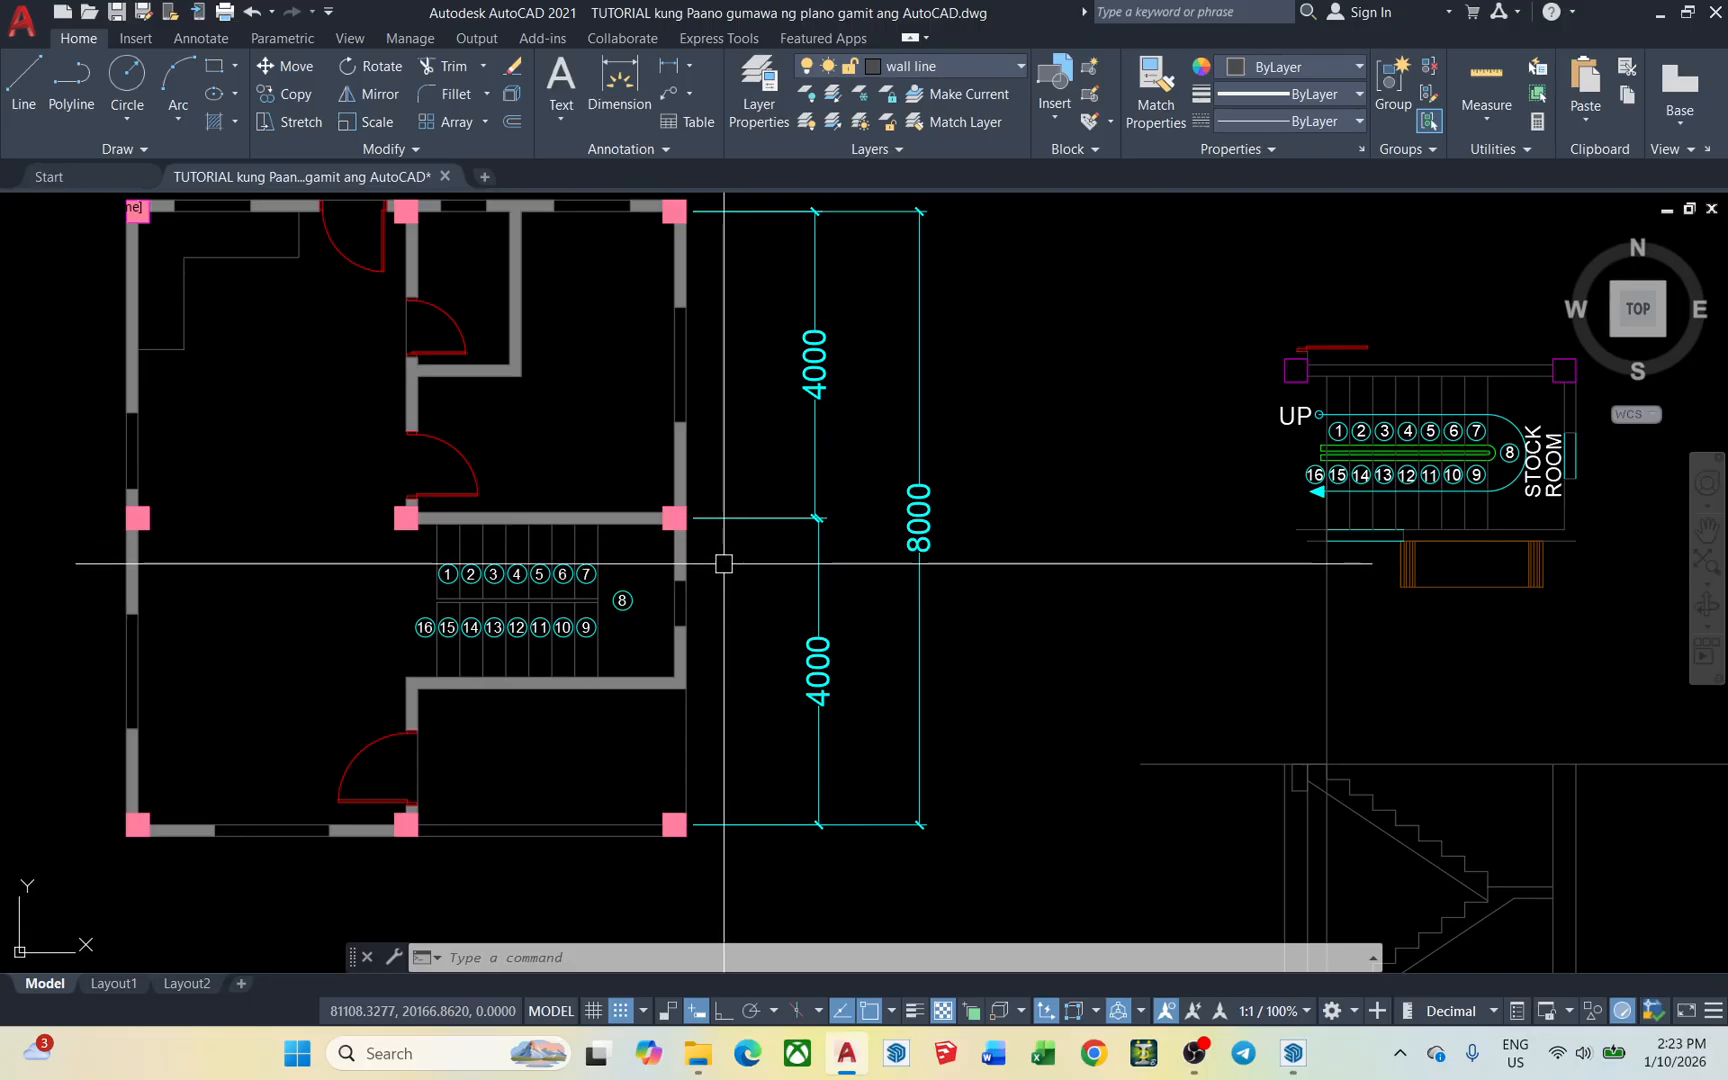
pyautogui.scroll(4, 1043, 430)
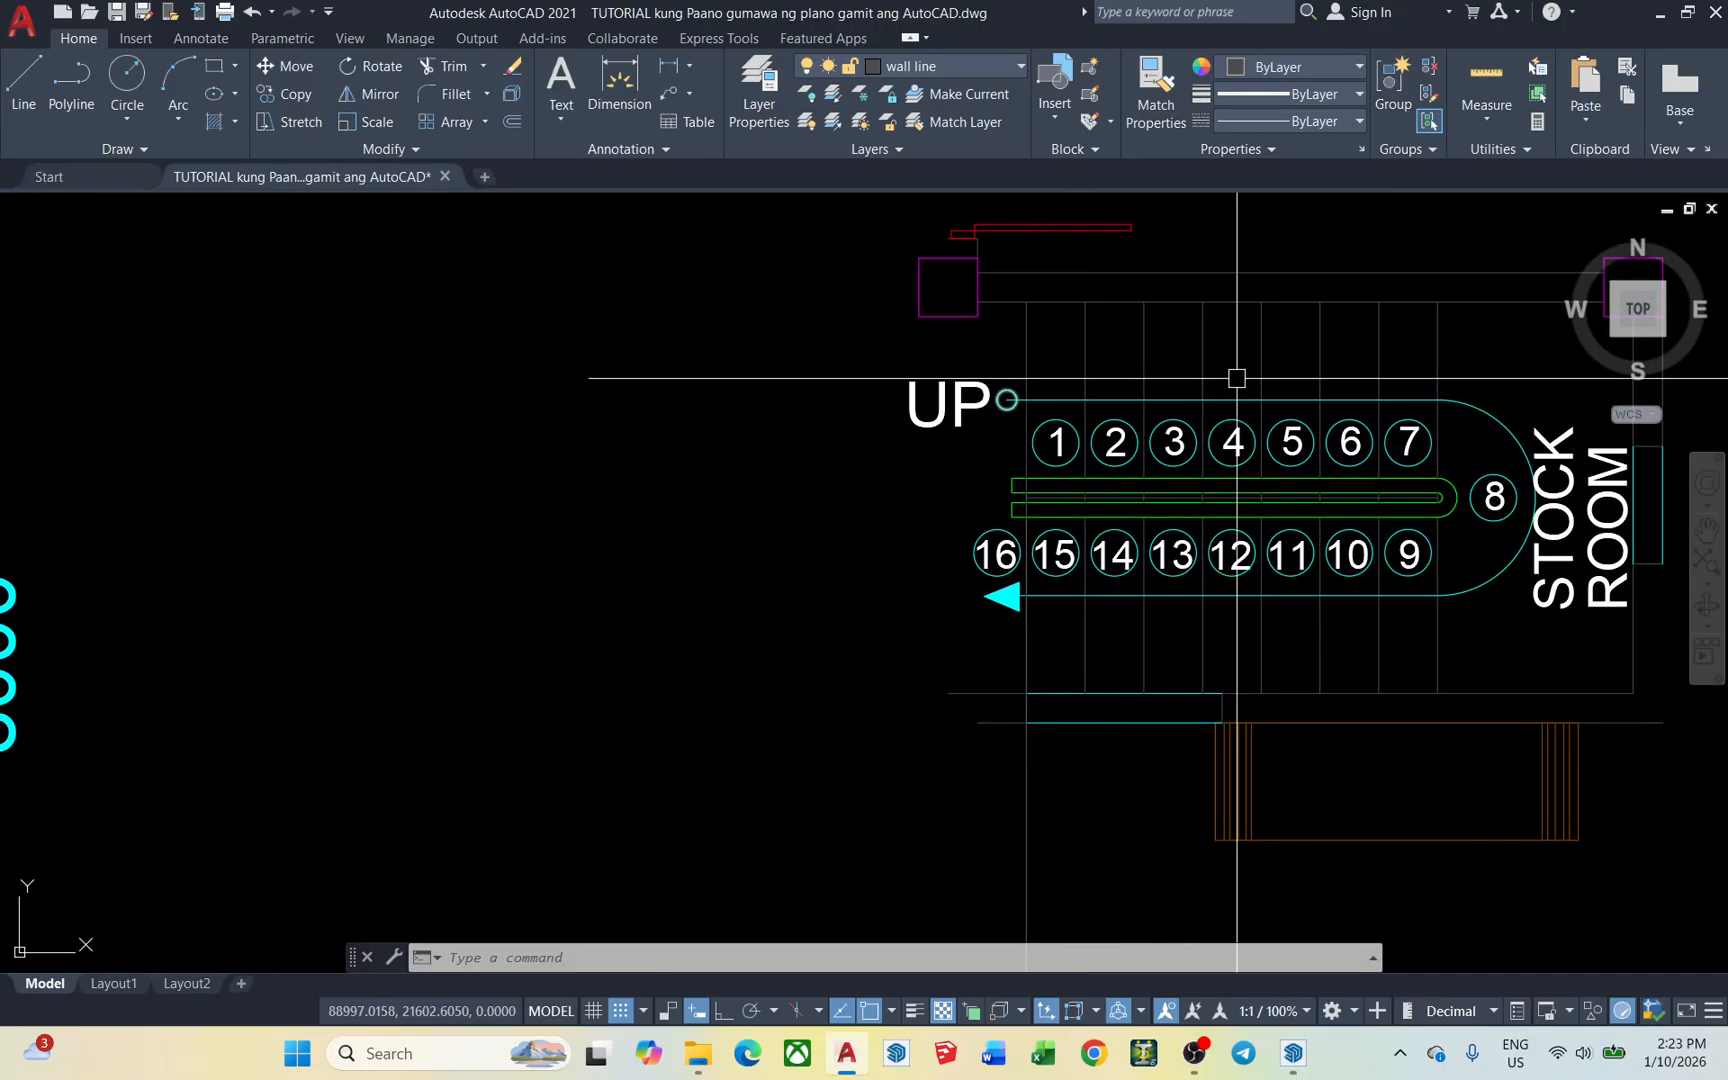
pyautogui.scroll(-5, 1237, 378)
pyautogui.scroll(4, 702, 625)
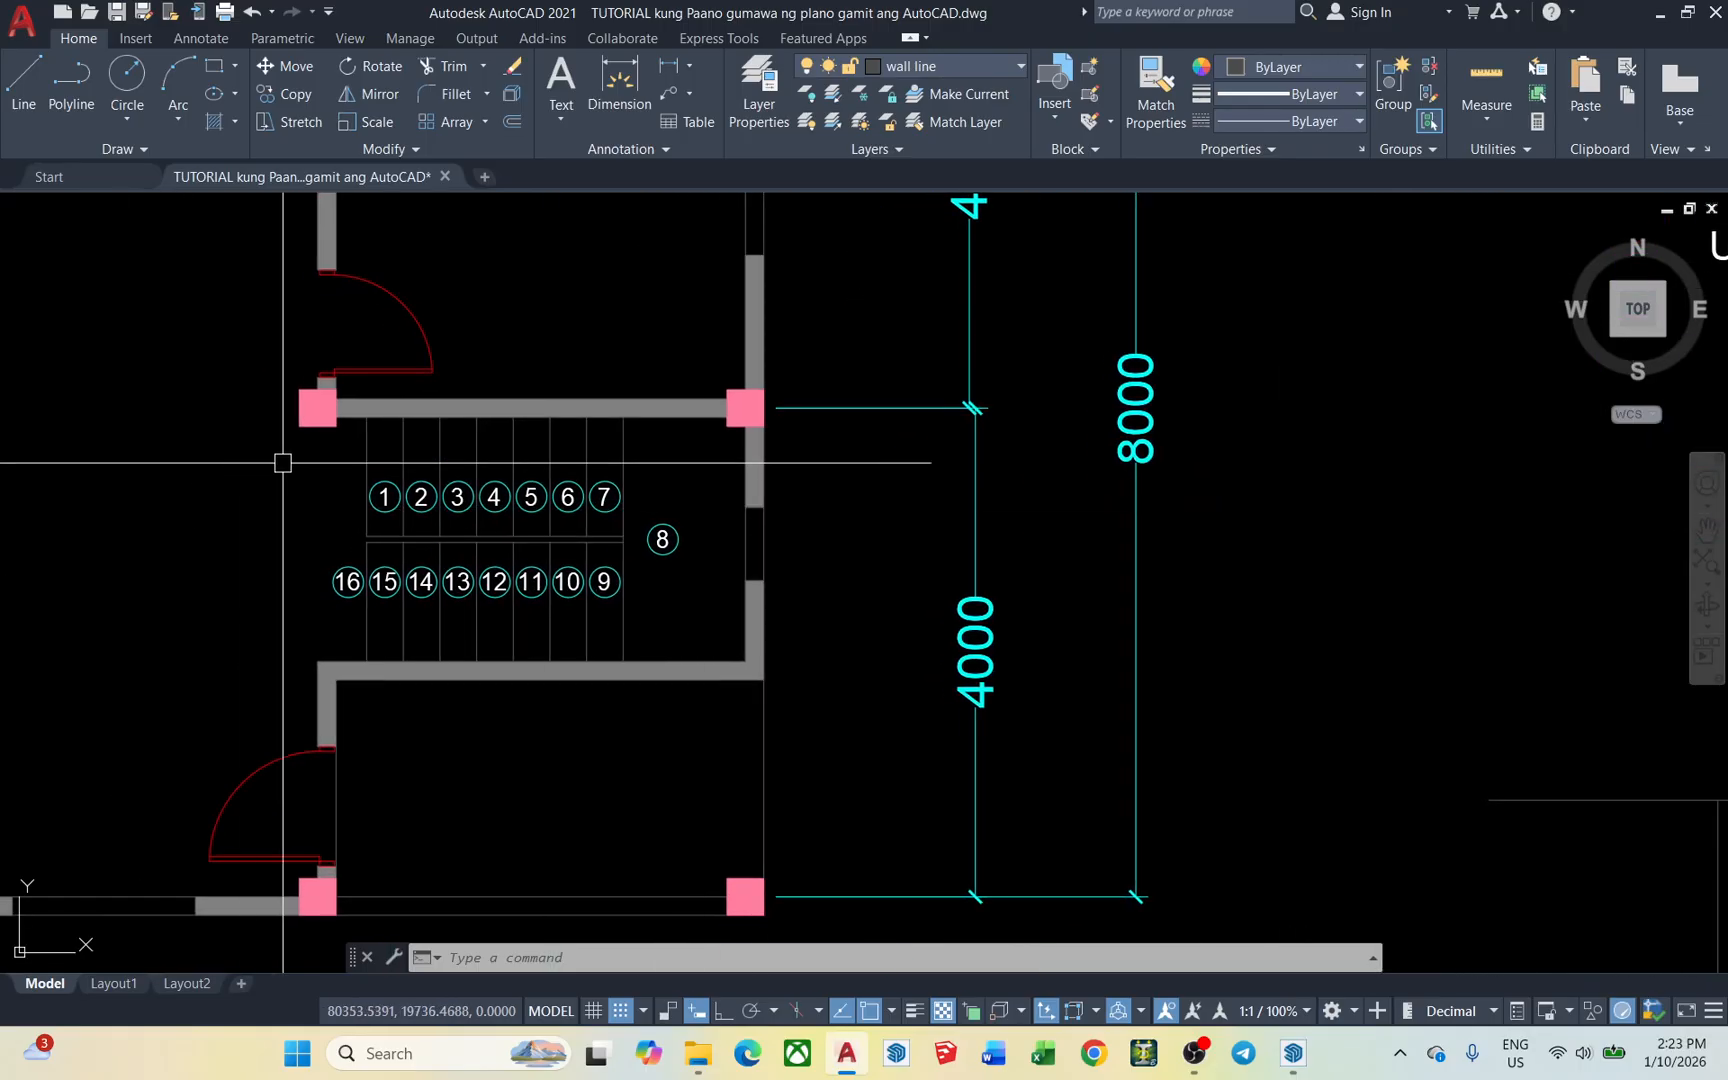
pyautogui.scroll(2, 367, 465)
pyautogui.moveTo(412, 525); pyautogui.dragTo(530, 519, button='middle')
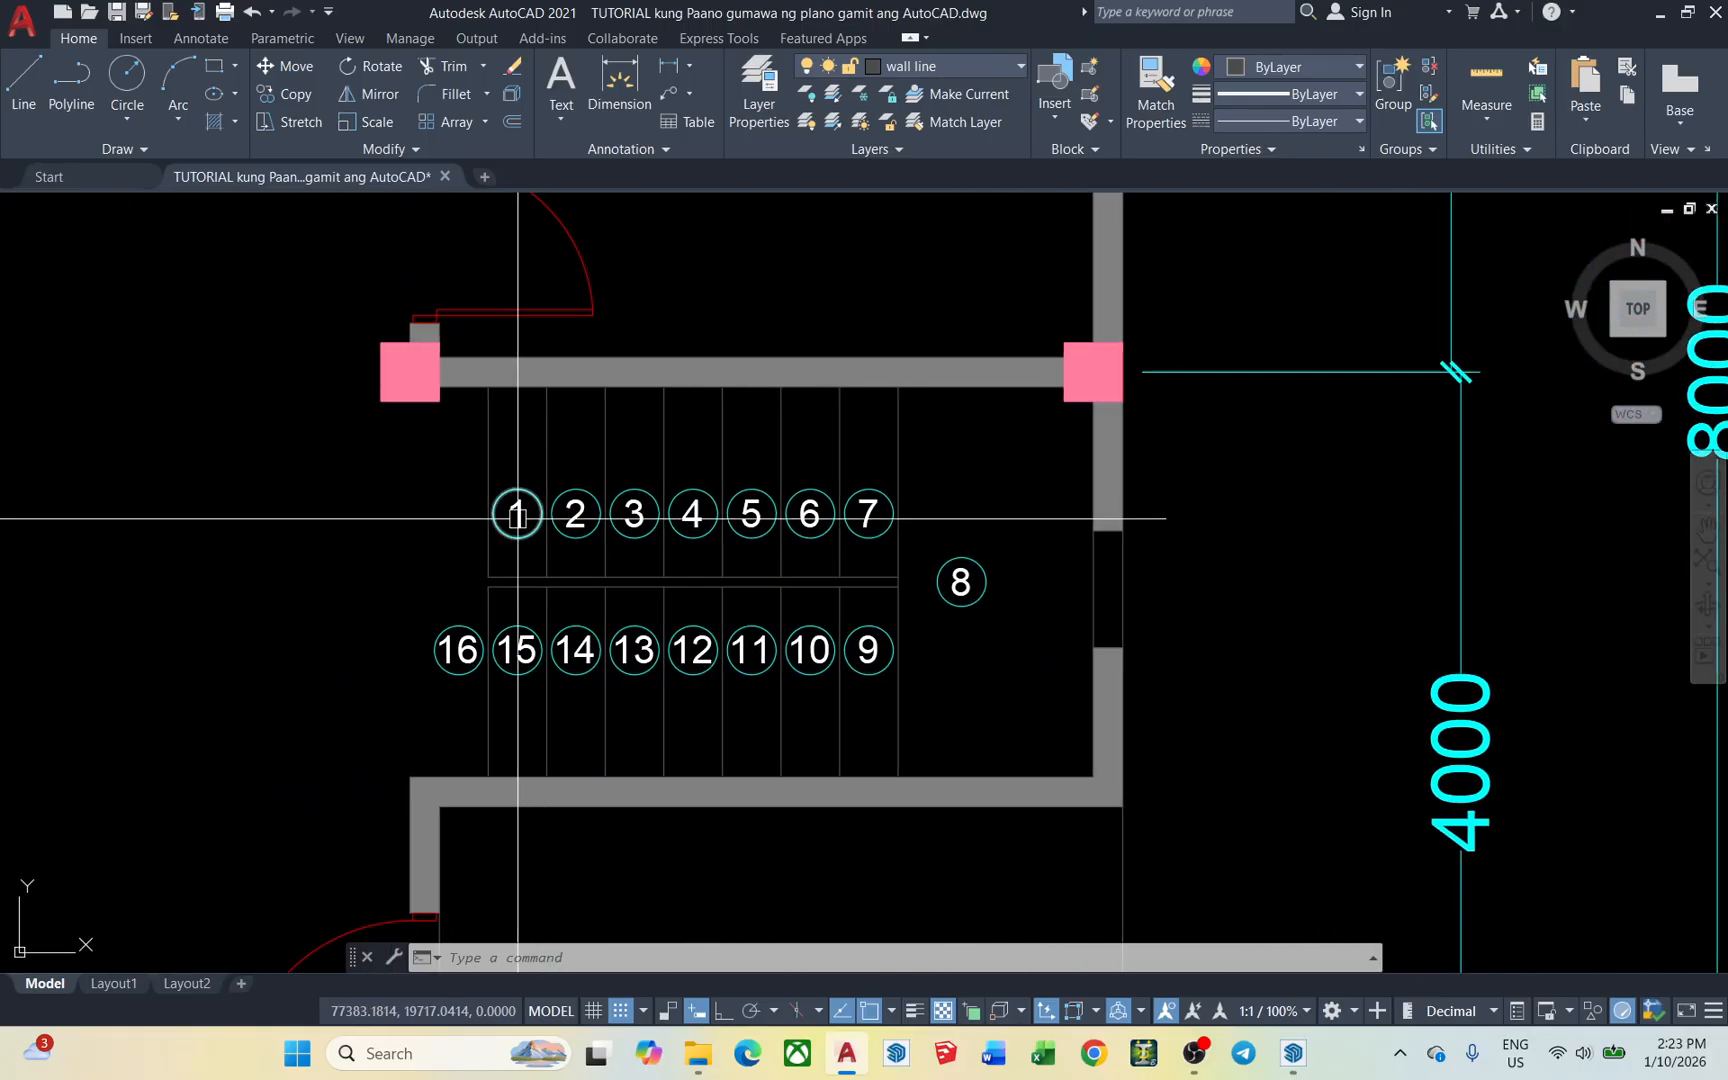
pyautogui.scroll(2, 524, 518)
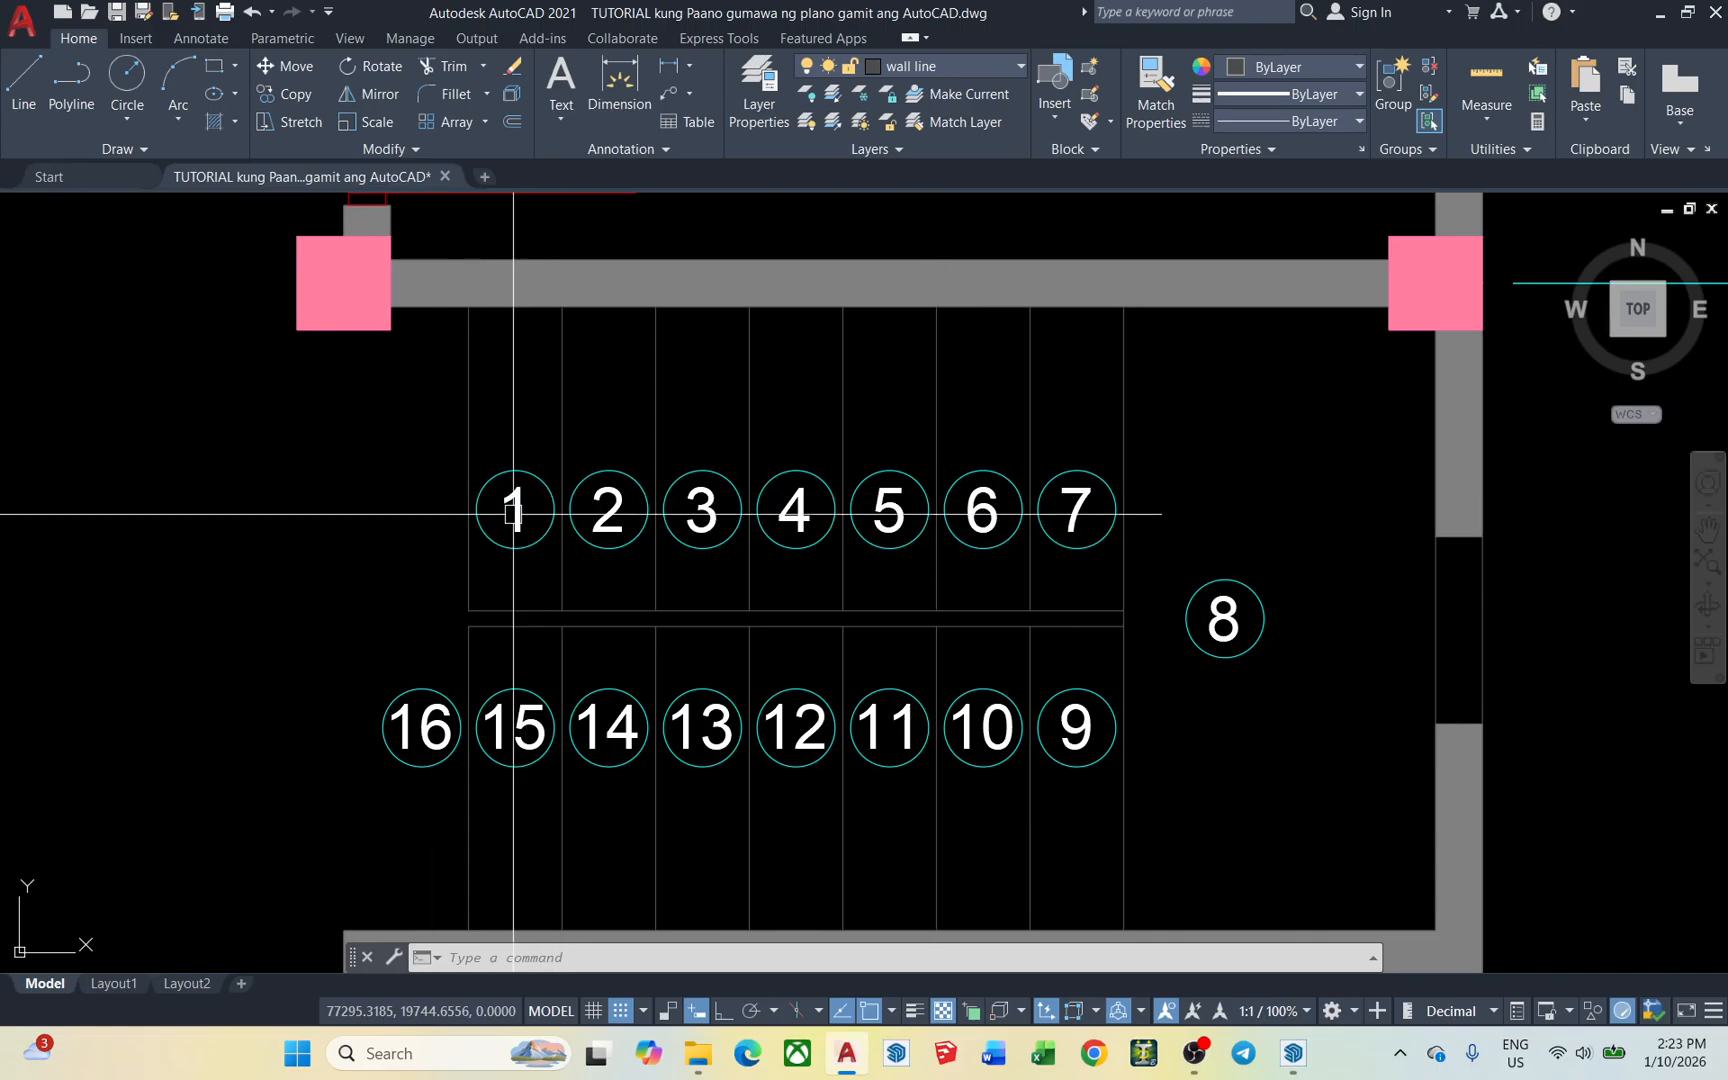
pyautogui.scroll(-4, 514, 515)
pyautogui.scroll(-2, 559, 444)
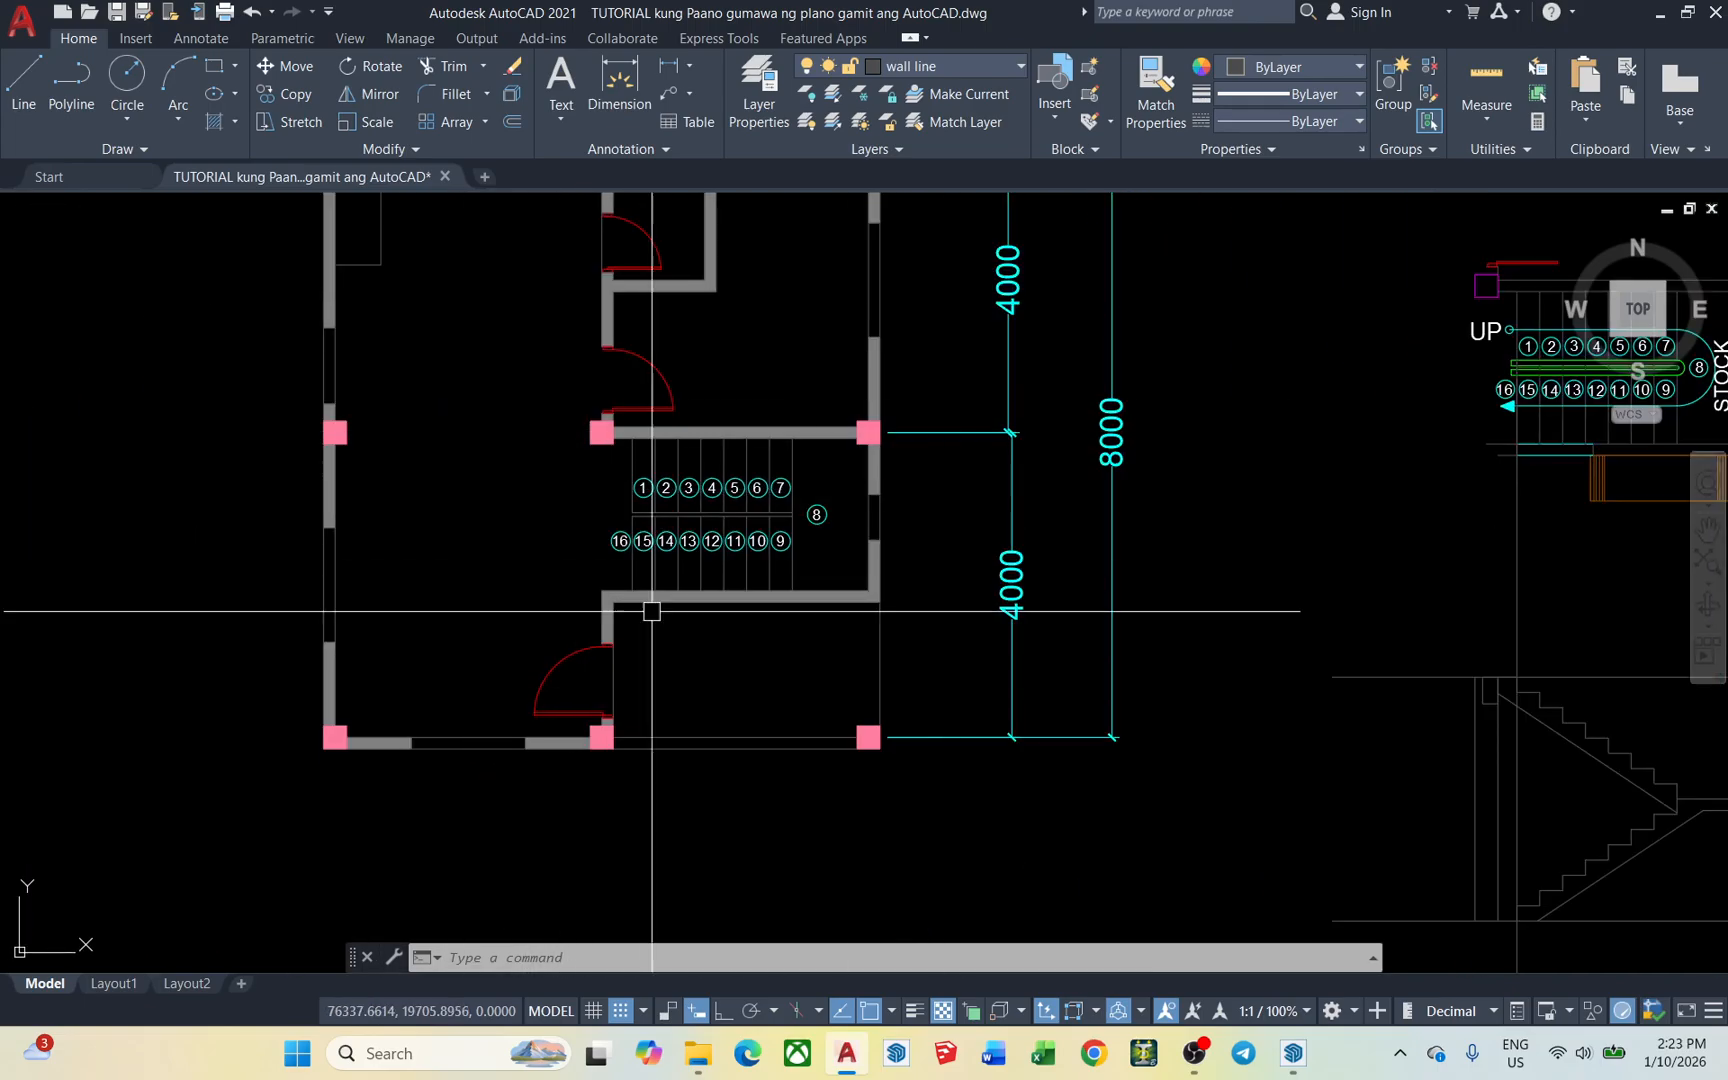
pyautogui.scroll(3, 662, 543)
pyautogui.scroll(-3, 620, 560)
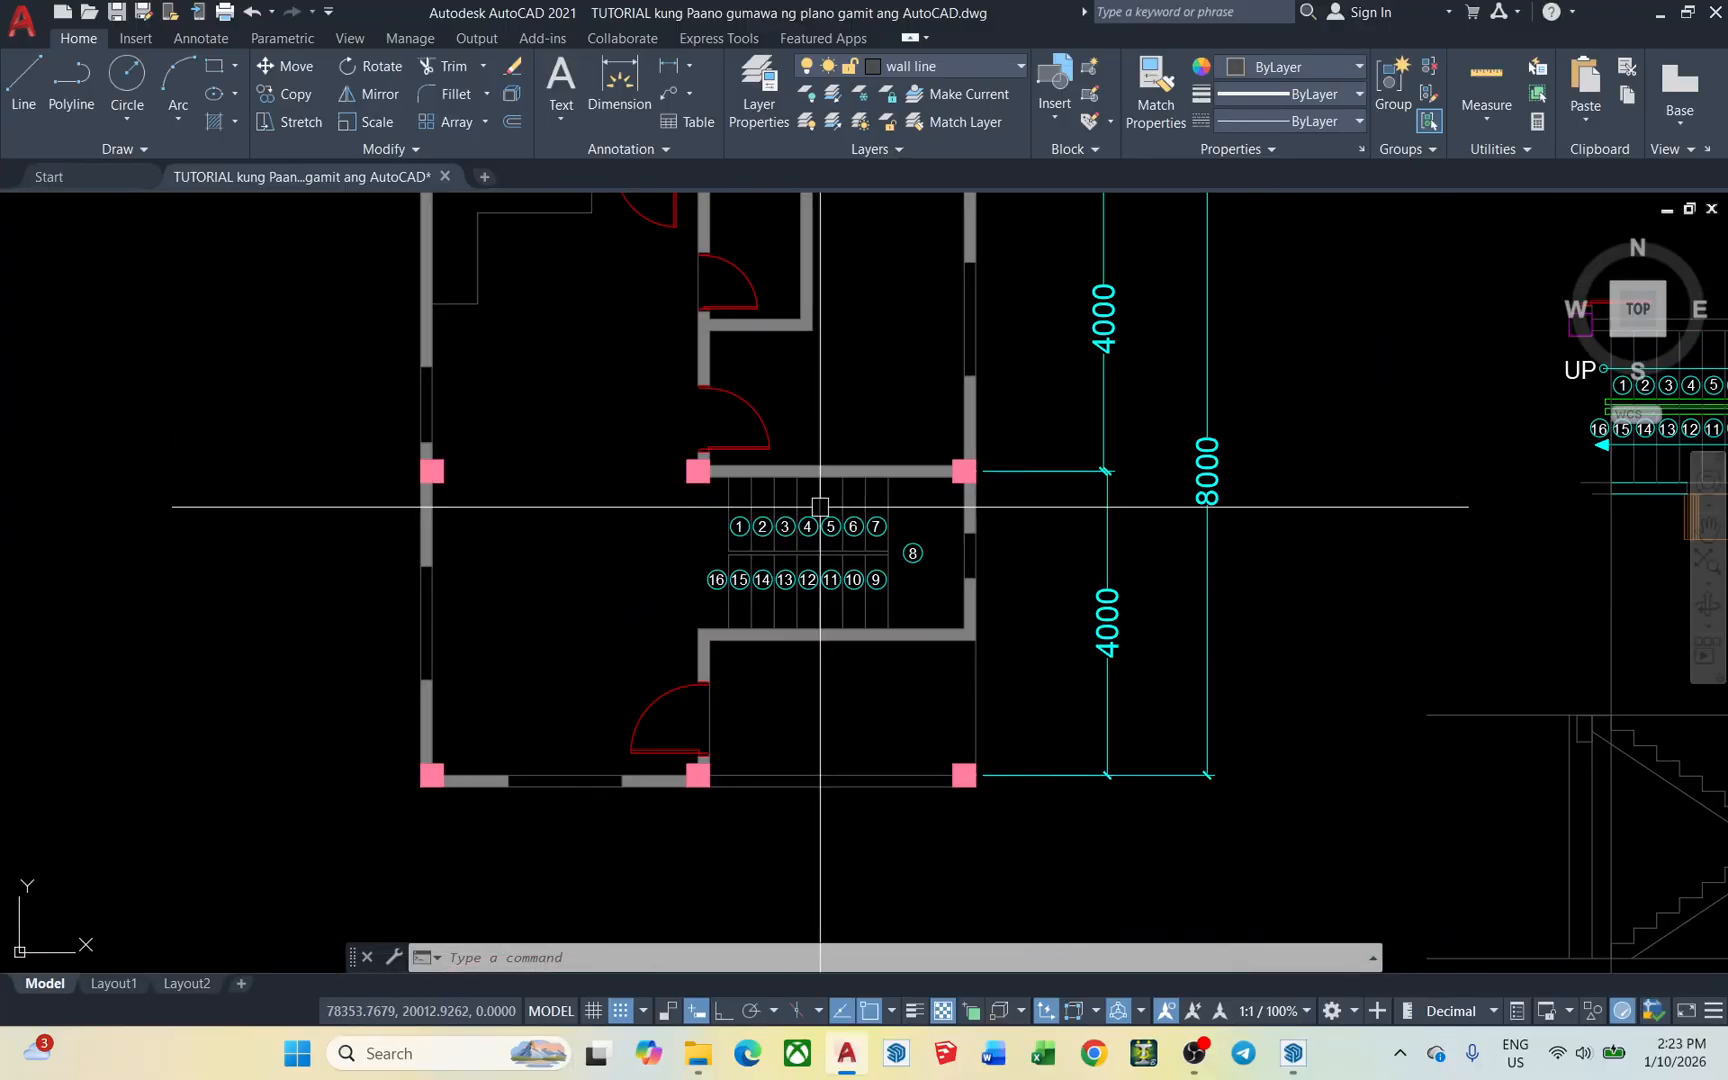
pyautogui.moveTo(927, 545); pyautogui.dragTo(627, 679, button='middle')
pyautogui.moveTo(1230, 576); pyautogui.dragTo(1157, 571, button='middle')
pyautogui.scroll(5, 1230, 500)
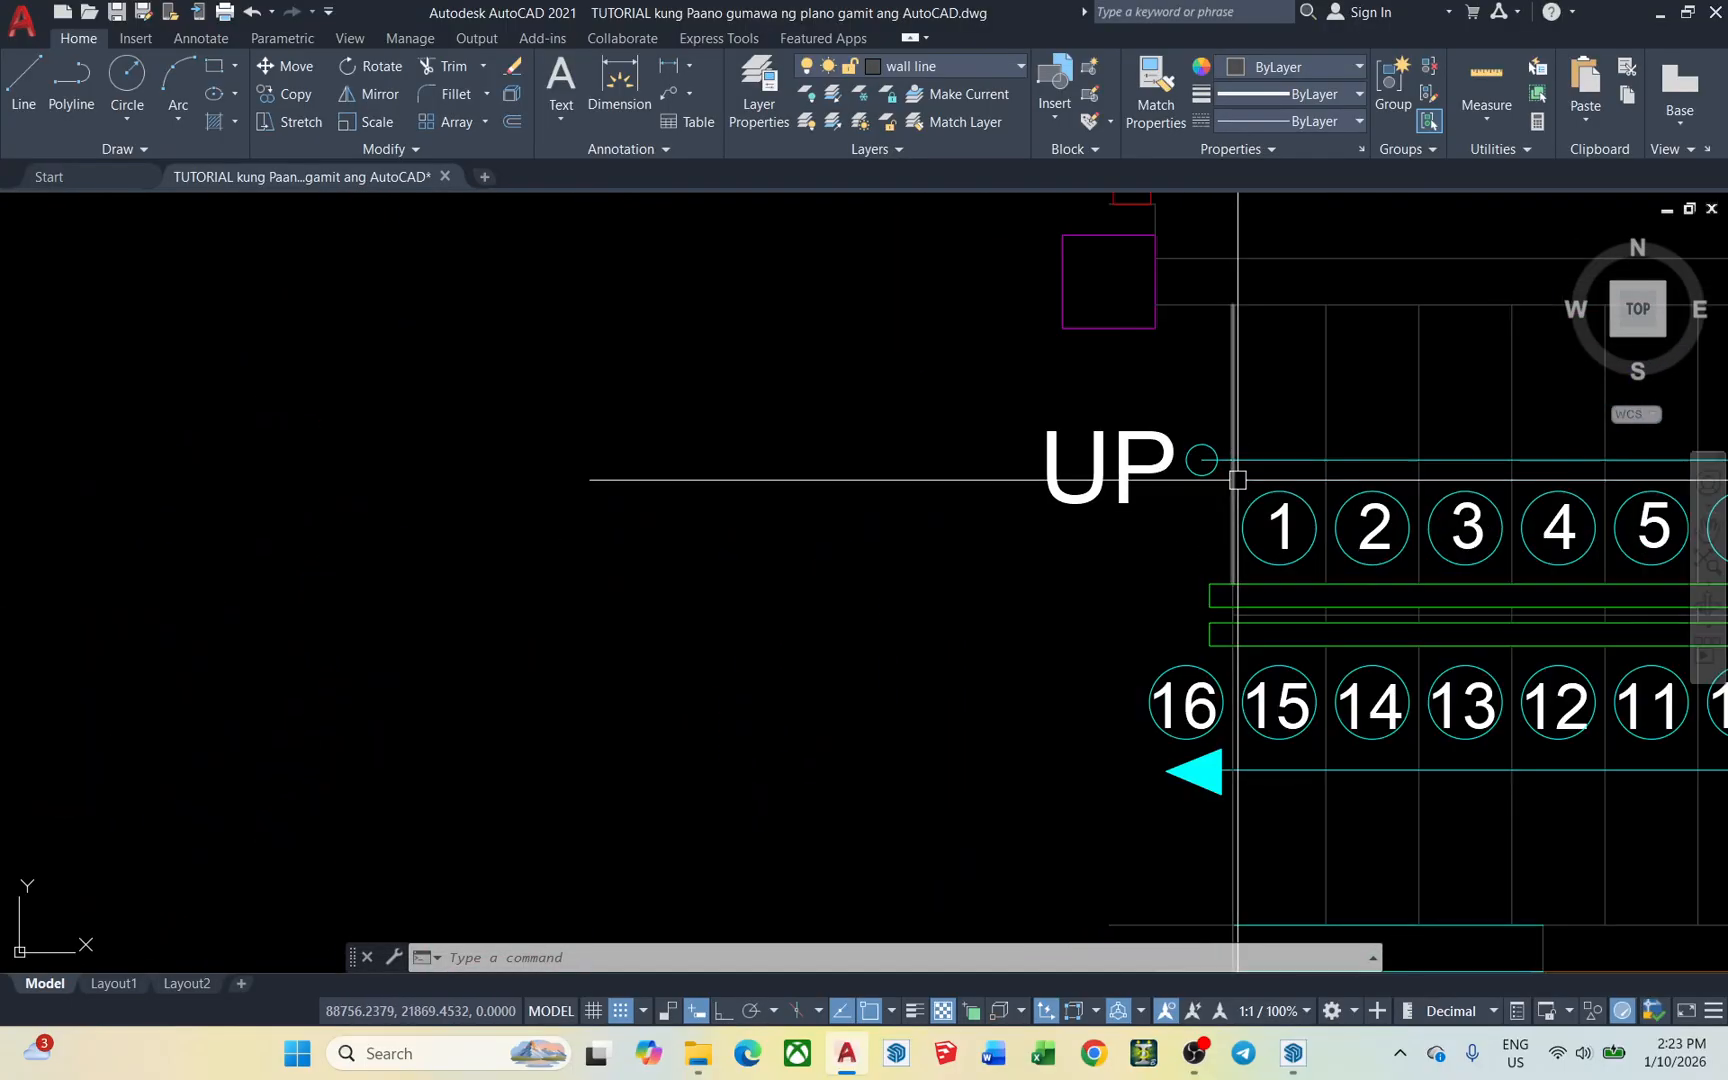
pyautogui.scroll(-4, 1139, 433)
pyautogui.scroll(5, 1100, 433)
pyautogui.scroll(-5, 1018, 401)
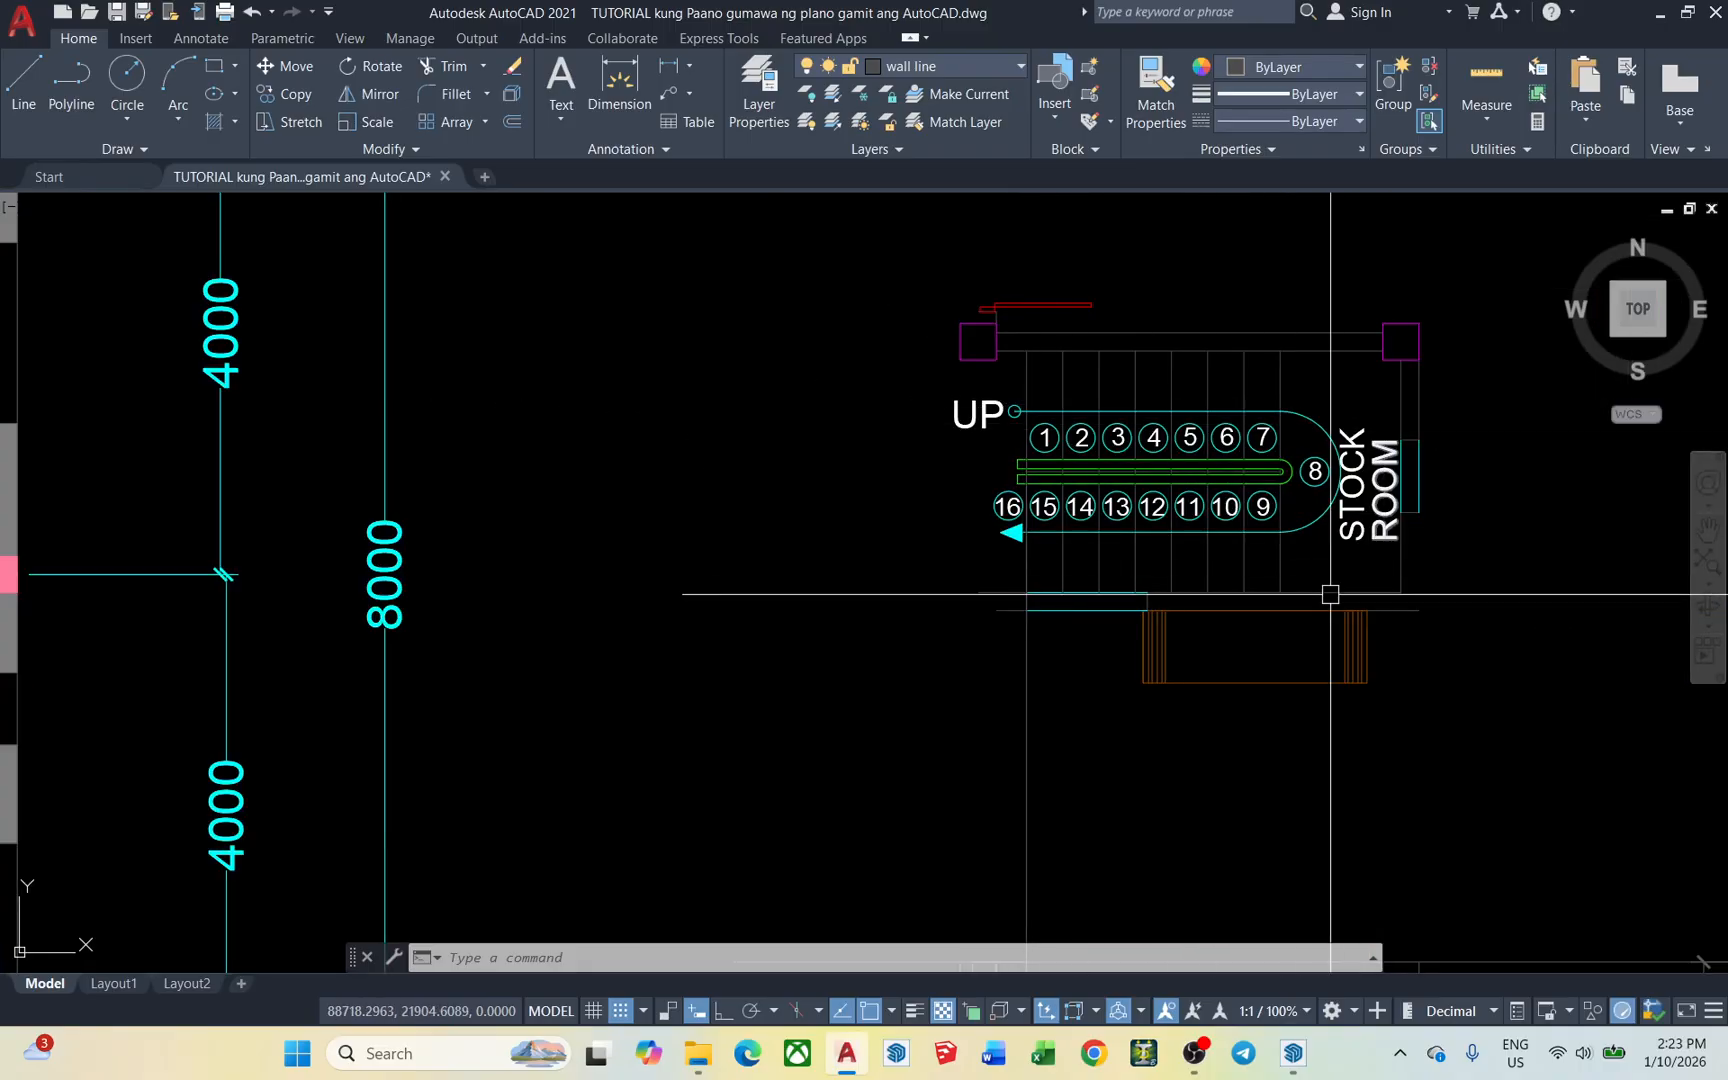
pyautogui.scroll(-3, 1168, 512)
pyautogui.scroll(4, 697, 567)
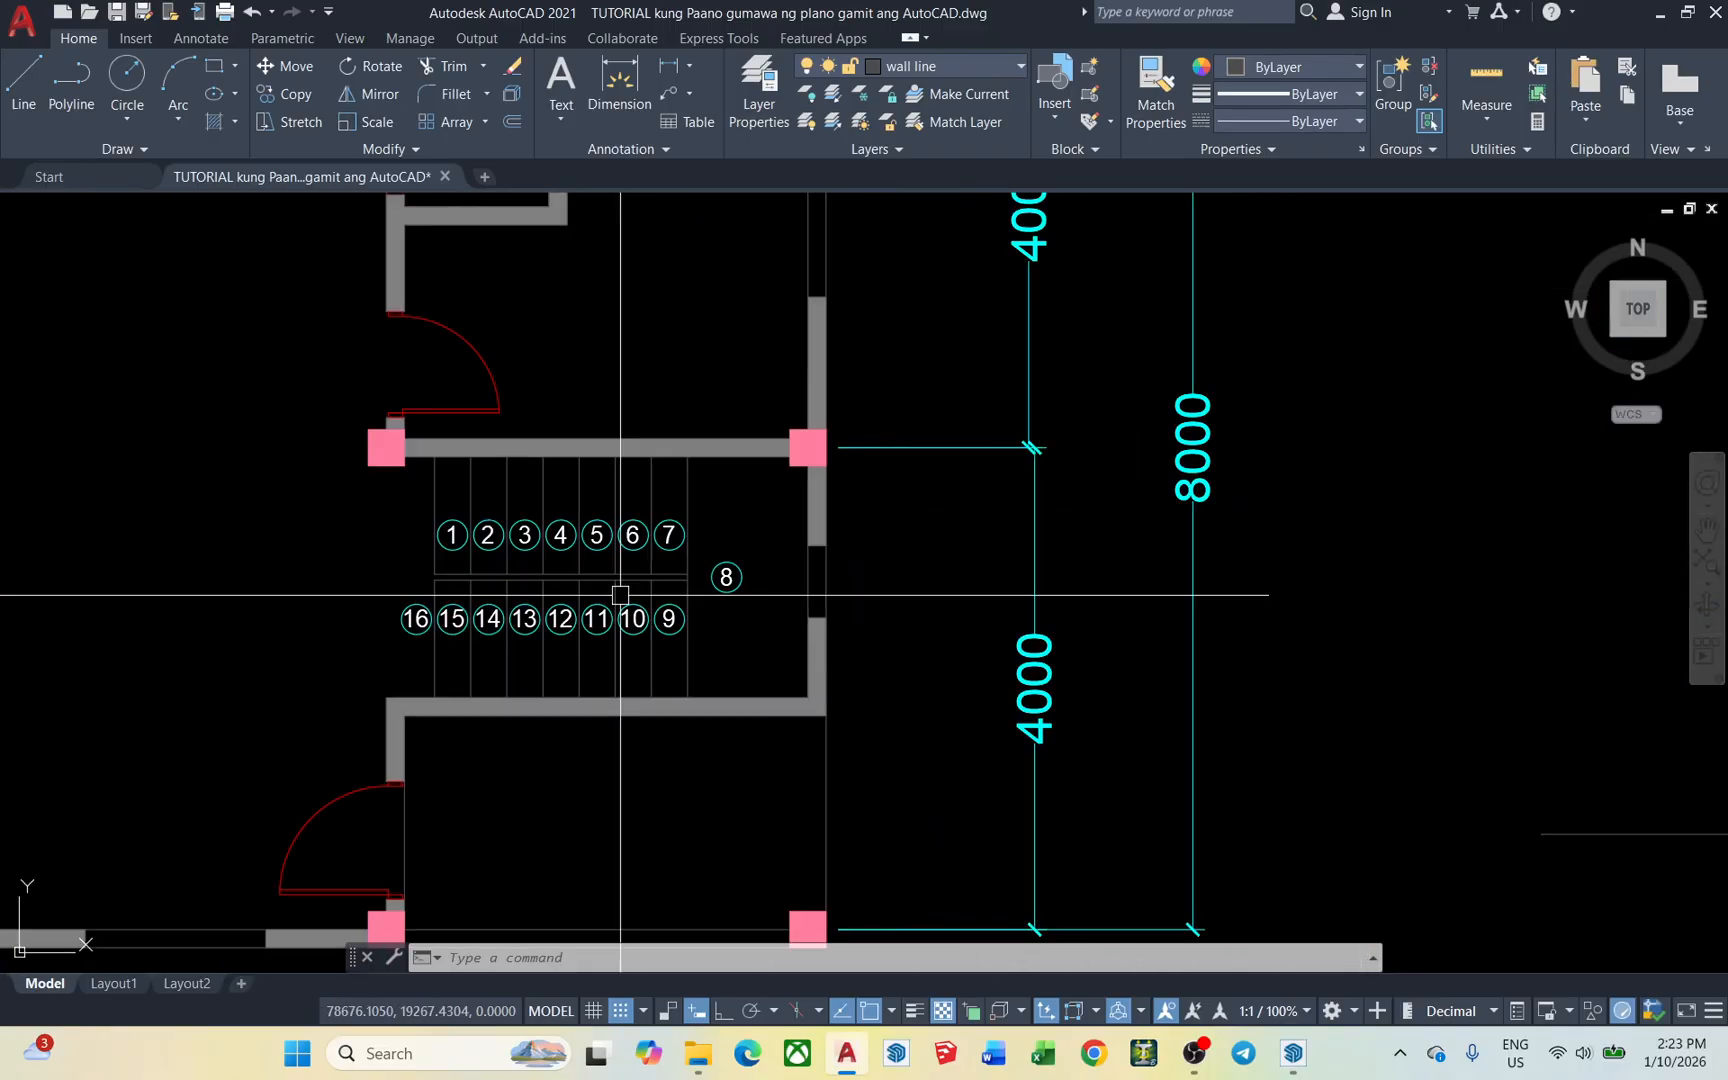
pyautogui.moveTo(1390, 590); pyautogui.dragTo(548, 505, button='middle')
pyautogui.scroll(4, 1060, 444)
pyautogui.scroll(-4, 951, 356)
pyautogui.scroll(-3, 822, 544)
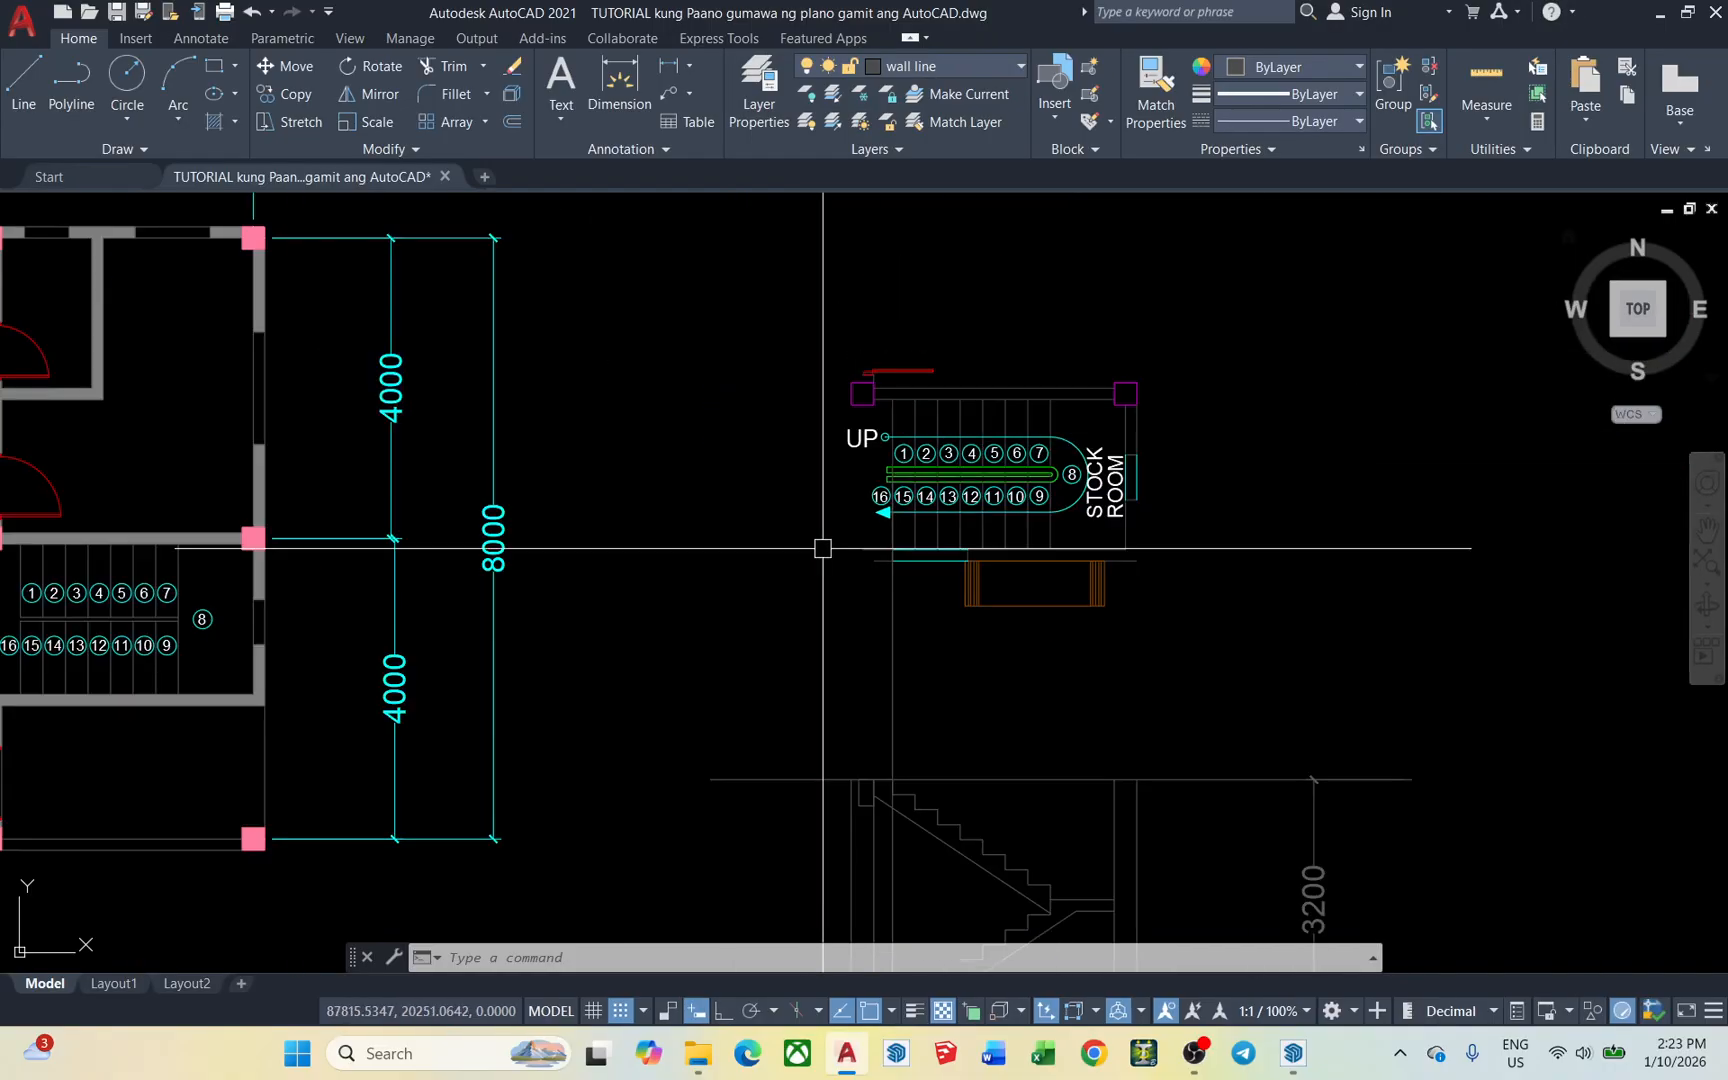
pyautogui.moveTo(822, 544); pyautogui.dragTo(1041, 501, button='middle')
pyautogui.scroll(6, 679, 470)
pyautogui.scroll(-2, 861, 481)
# Draw a horizontal line across the upper stair flight, from the midpoint of tread 1's outer edge to the edge beyond tread 7
pyautogui.doubleClick(836, 492)
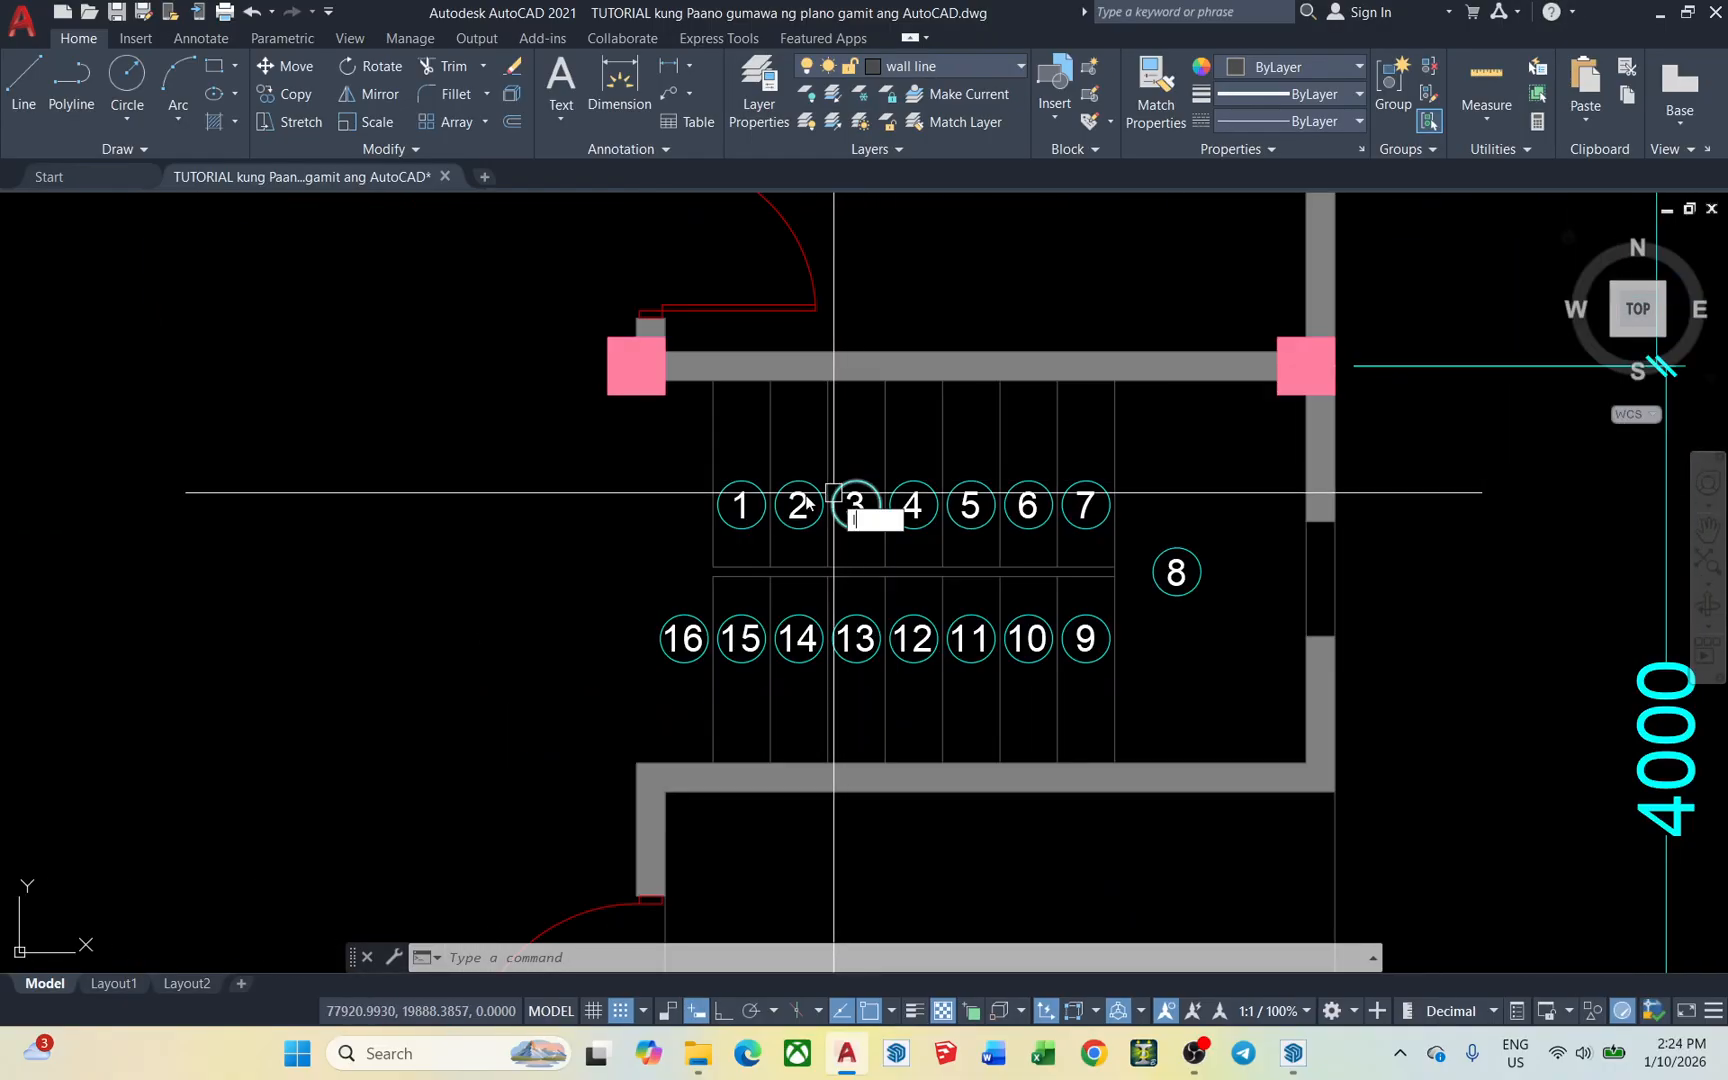
pyautogui.press('Escape')
pyautogui.press('Escape')
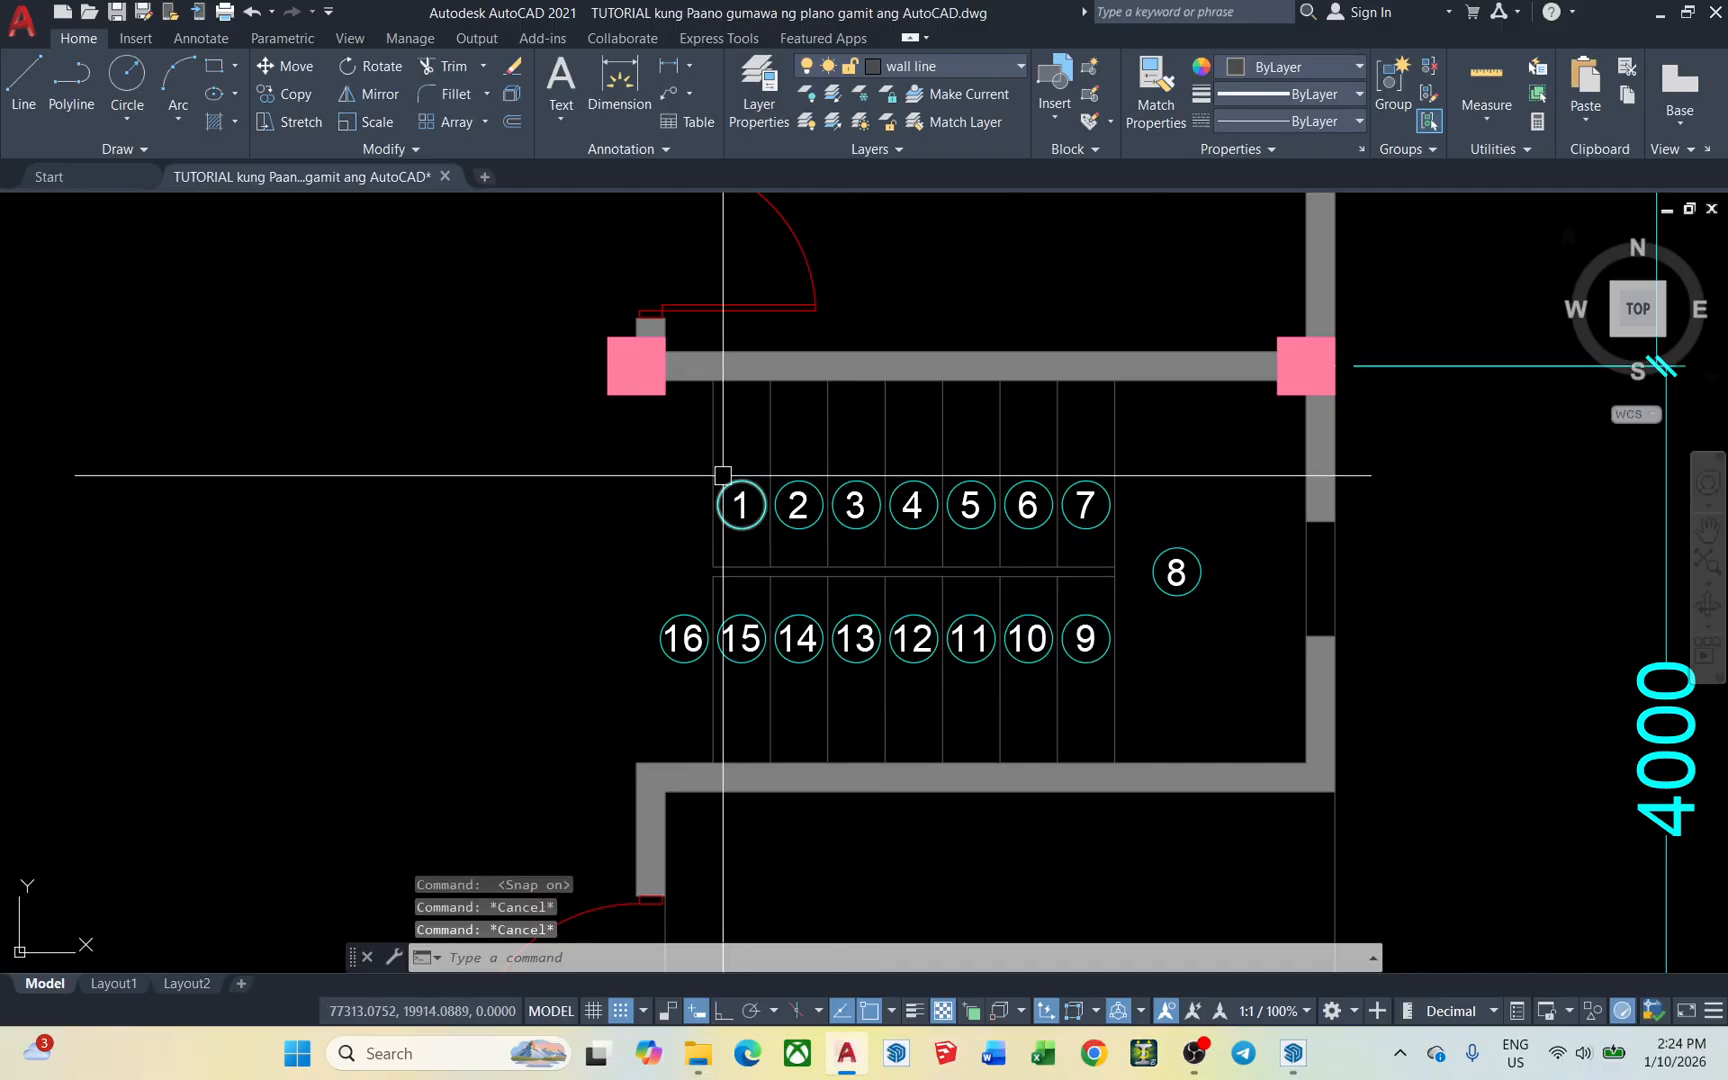
pyautogui.write('l')
pyautogui.press('Return')
pyautogui.click(713, 472)
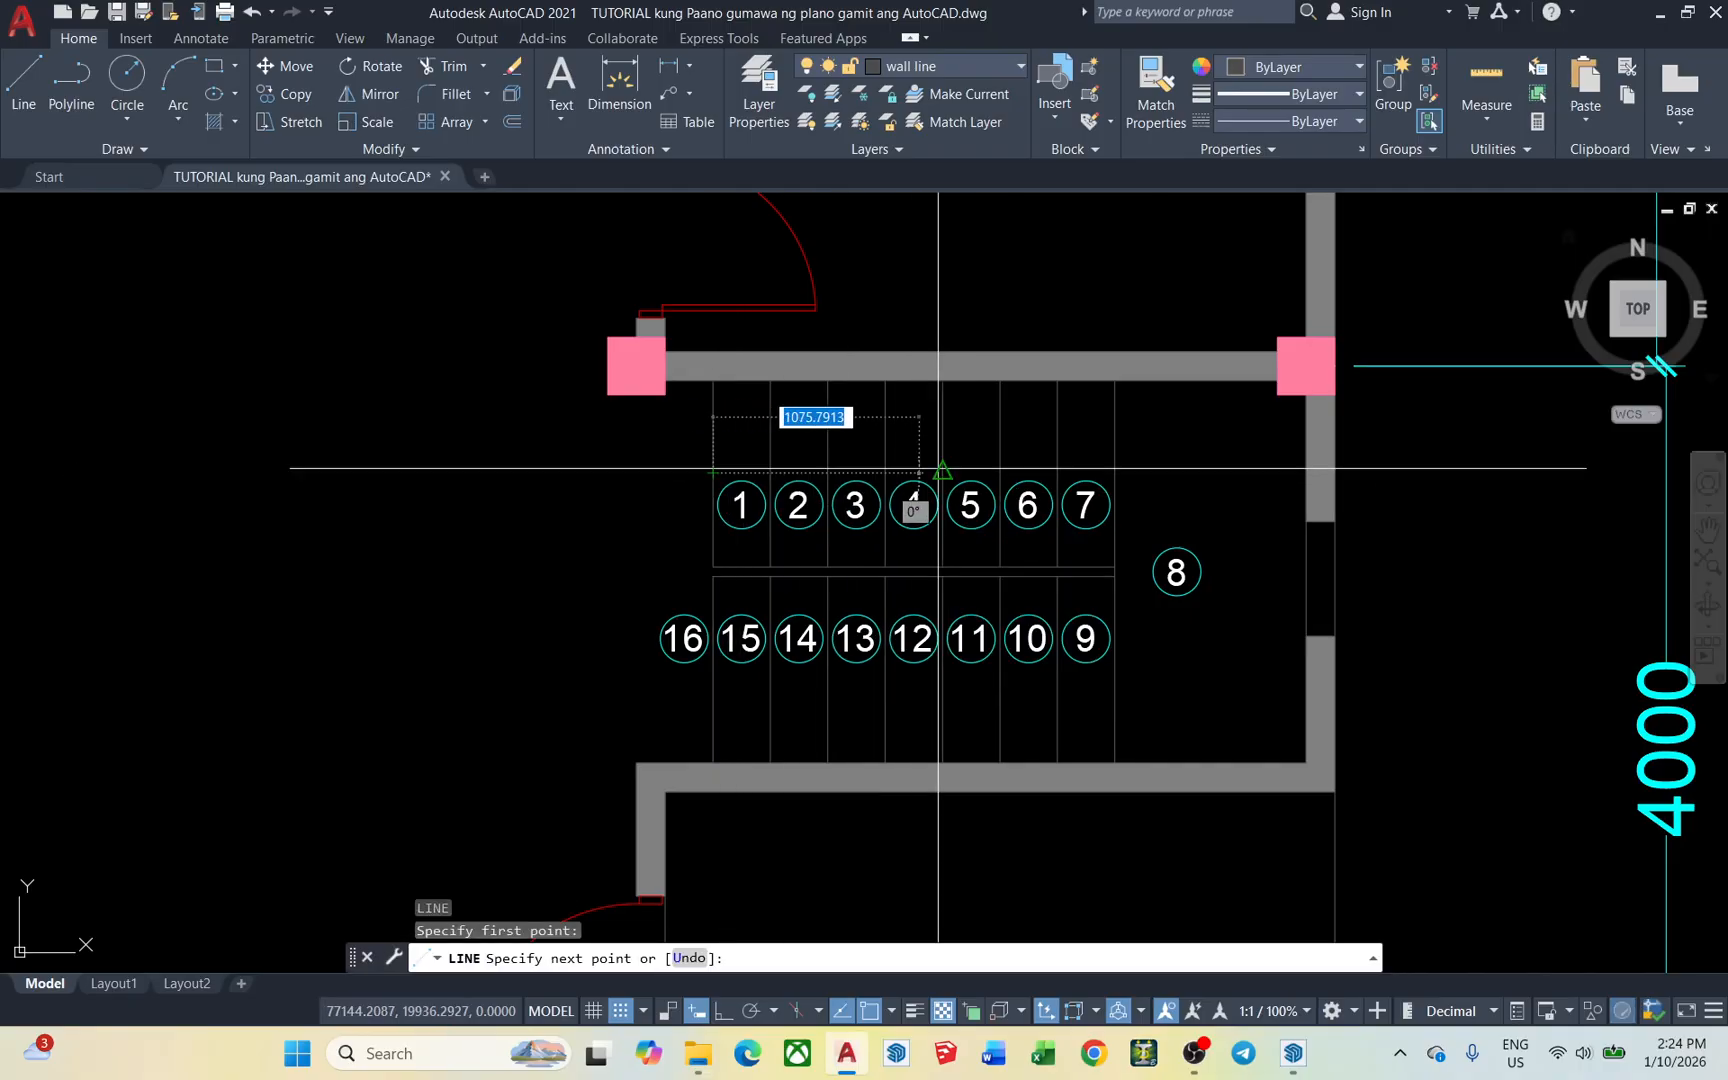
pyautogui.click(1116, 470)
pyautogui.press('Escape')
# Draw a matching horizontal line across the lower stair flight, from the midpoint of tread 15's outer edge to the edge beyond tread 9
pyautogui.press('Return')
pyautogui.click(713, 670)
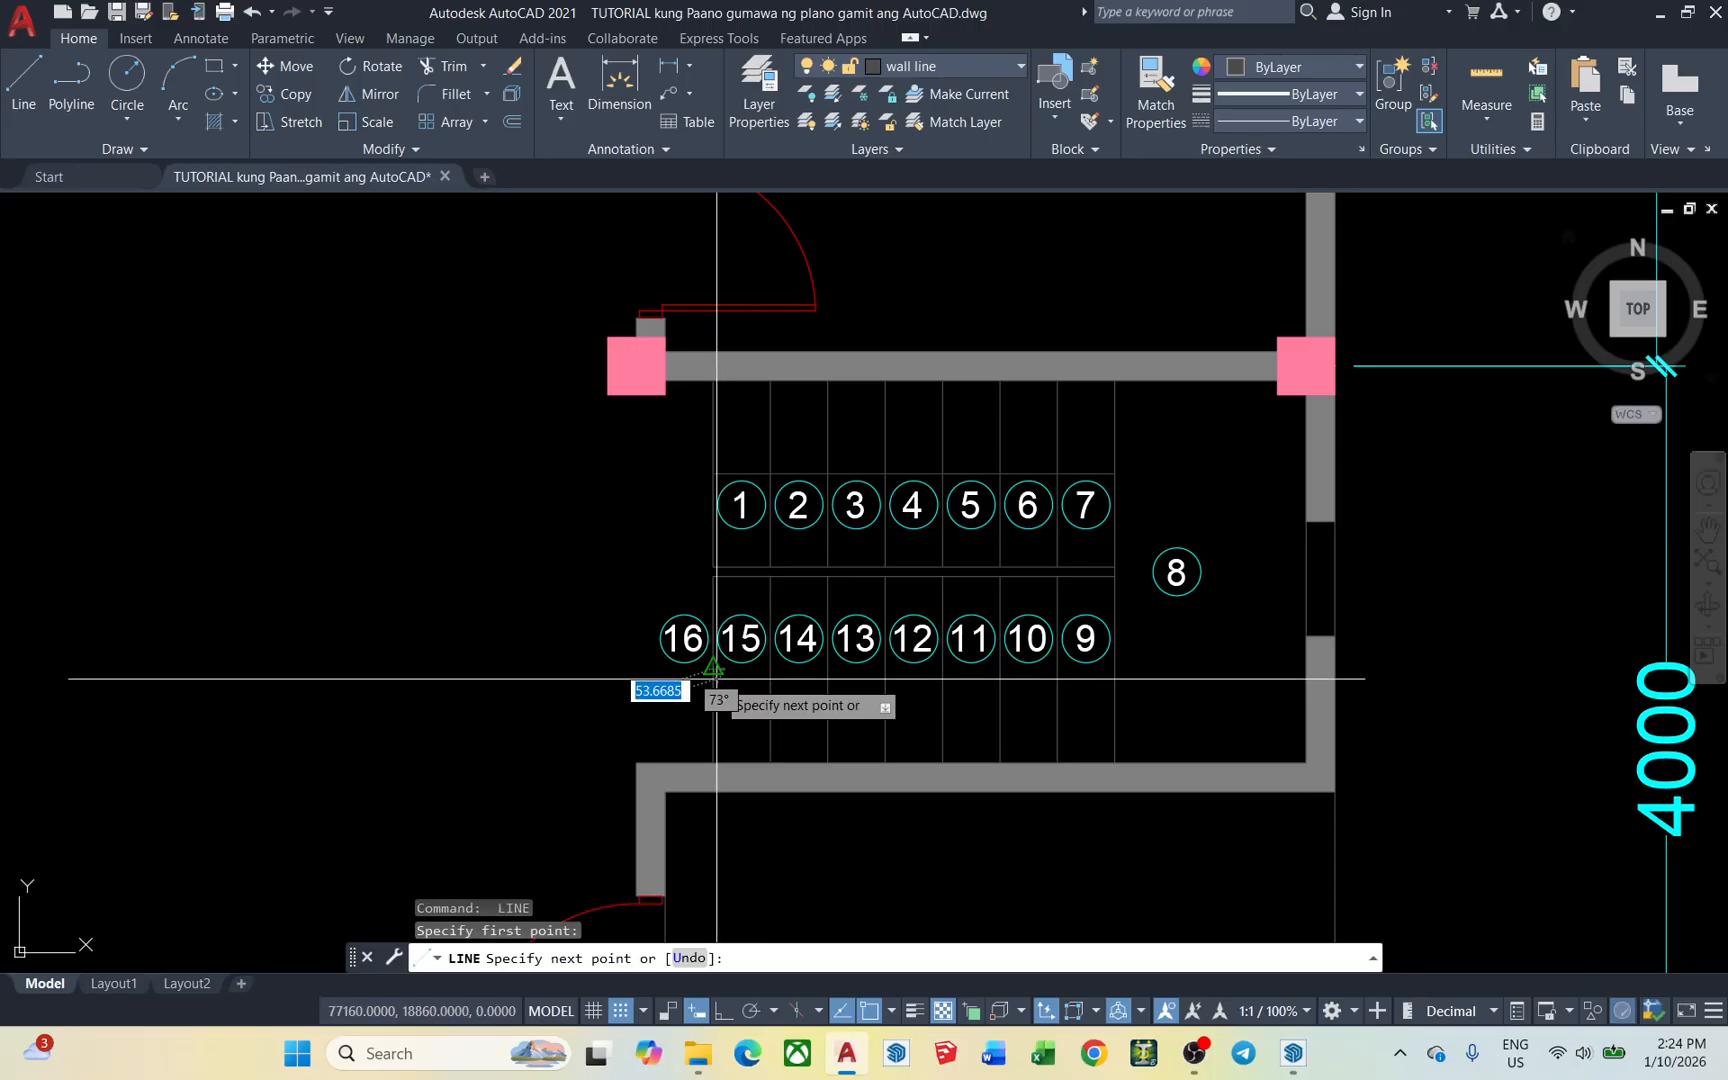
pyautogui.click(1103, 670)
pyautogui.press('Escape')
pyautogui.scroll(2, 1106, 671)
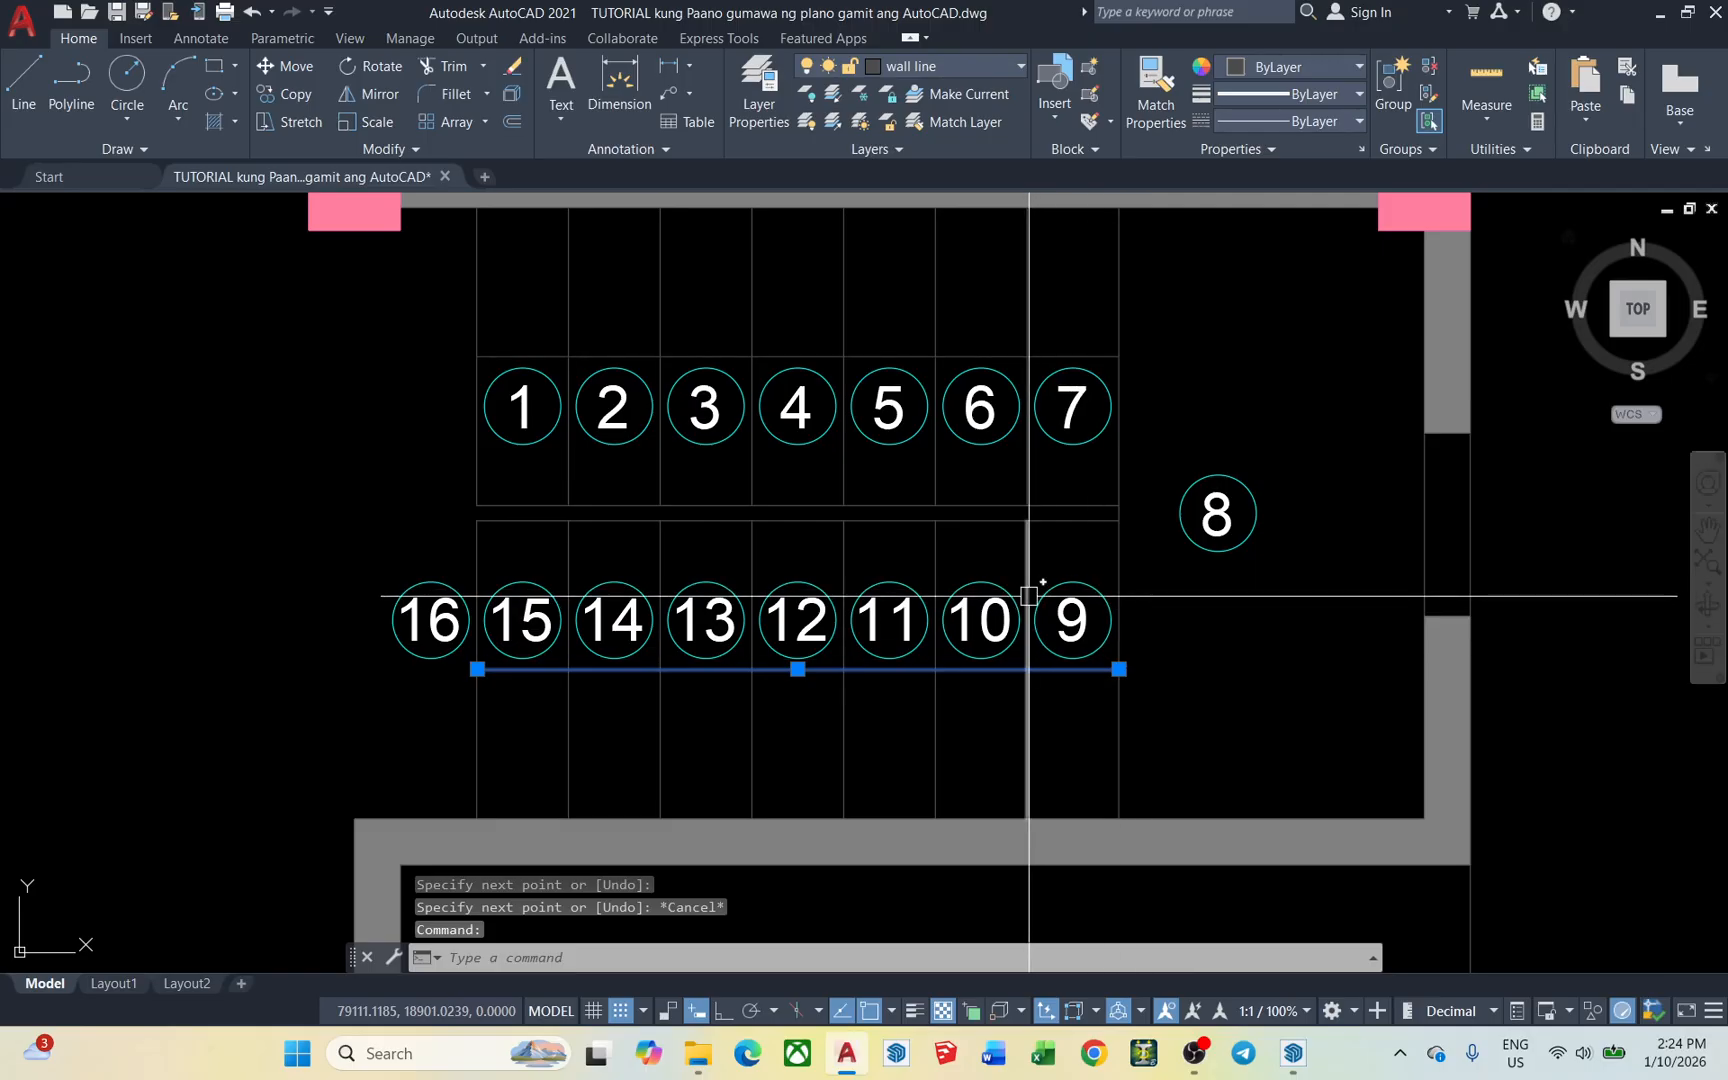
pyautogui.press('Escape')
pyautogui.moveTo(878, 617); pyautogui.dragTo(859, 629, button='middle')
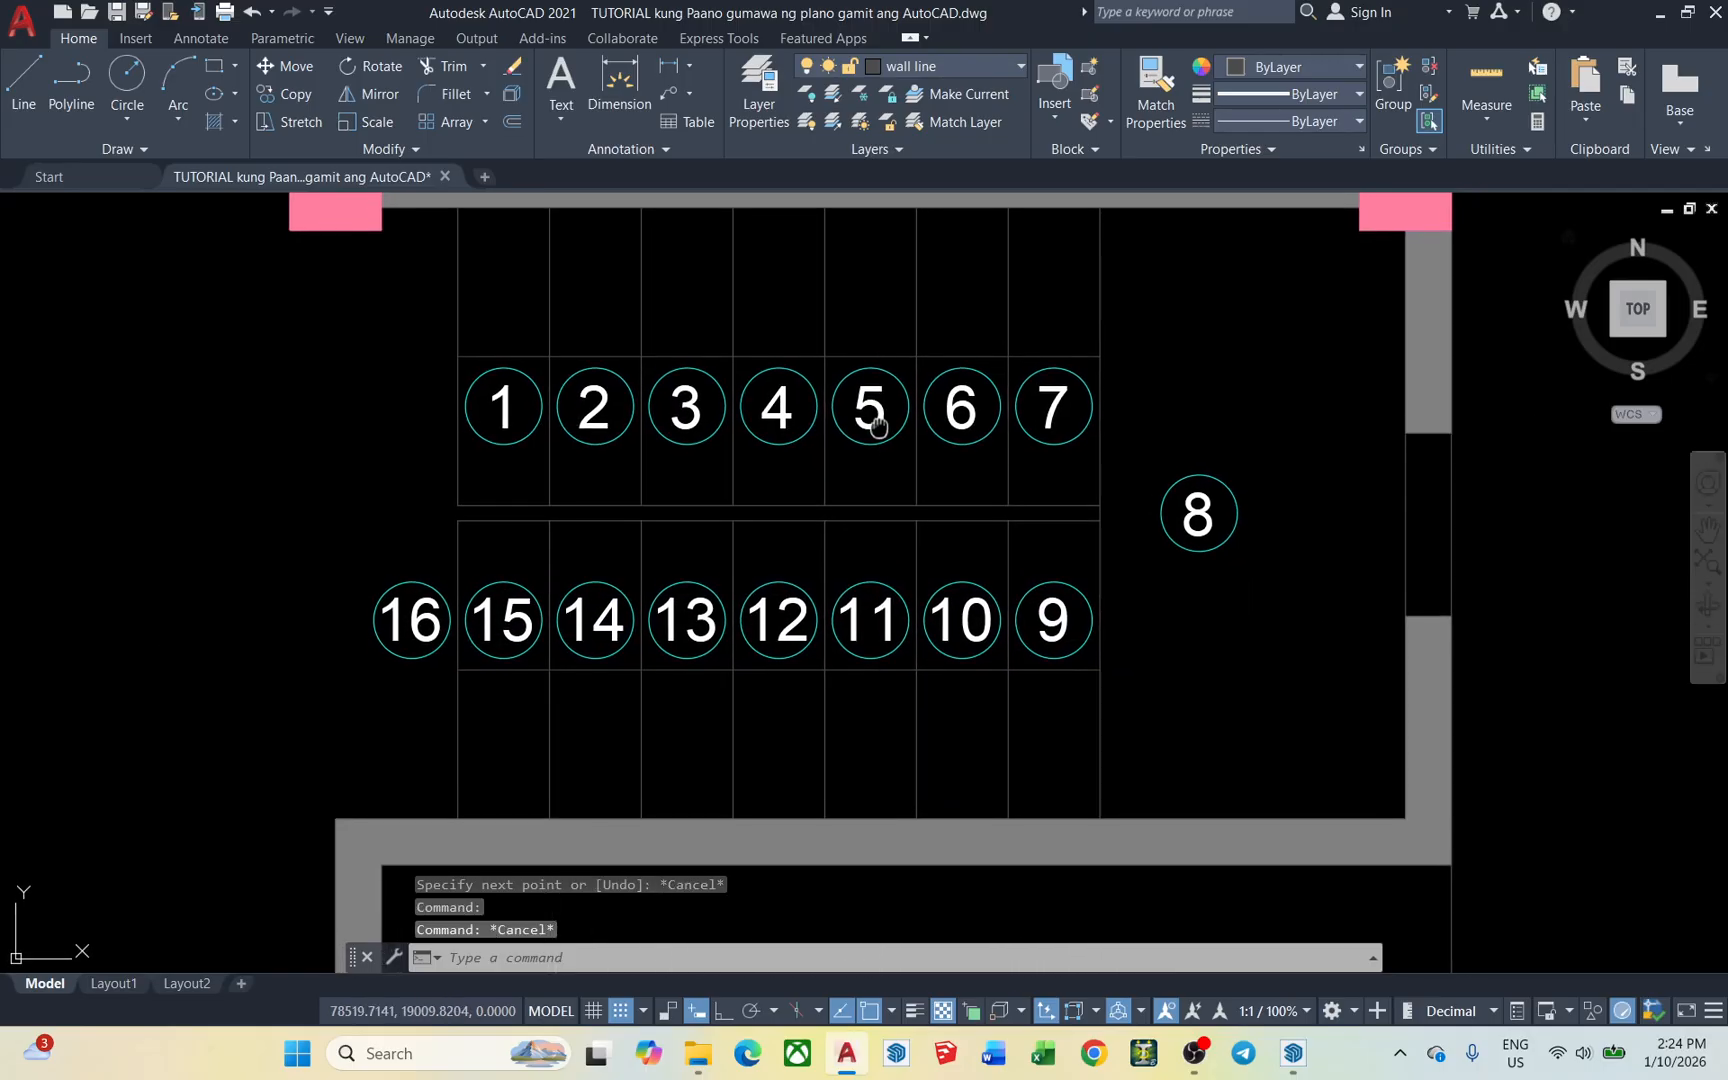
# Move the upper flight's horizontal line straight up by 100, with Ortho on
pyautogui.click(911, 364)
pyautogui.moveTo(1158, 414)
pyautogui.mouseDown(button='middle')
pyautogui.moveTo(1122, 428)
pyautogui.moveTo(1134, 480)
pyautogui.mouseUp(button='middle')
pyautogui.write('m')
pyautogui.press('Return')
pyautogui.click(1140, 452)
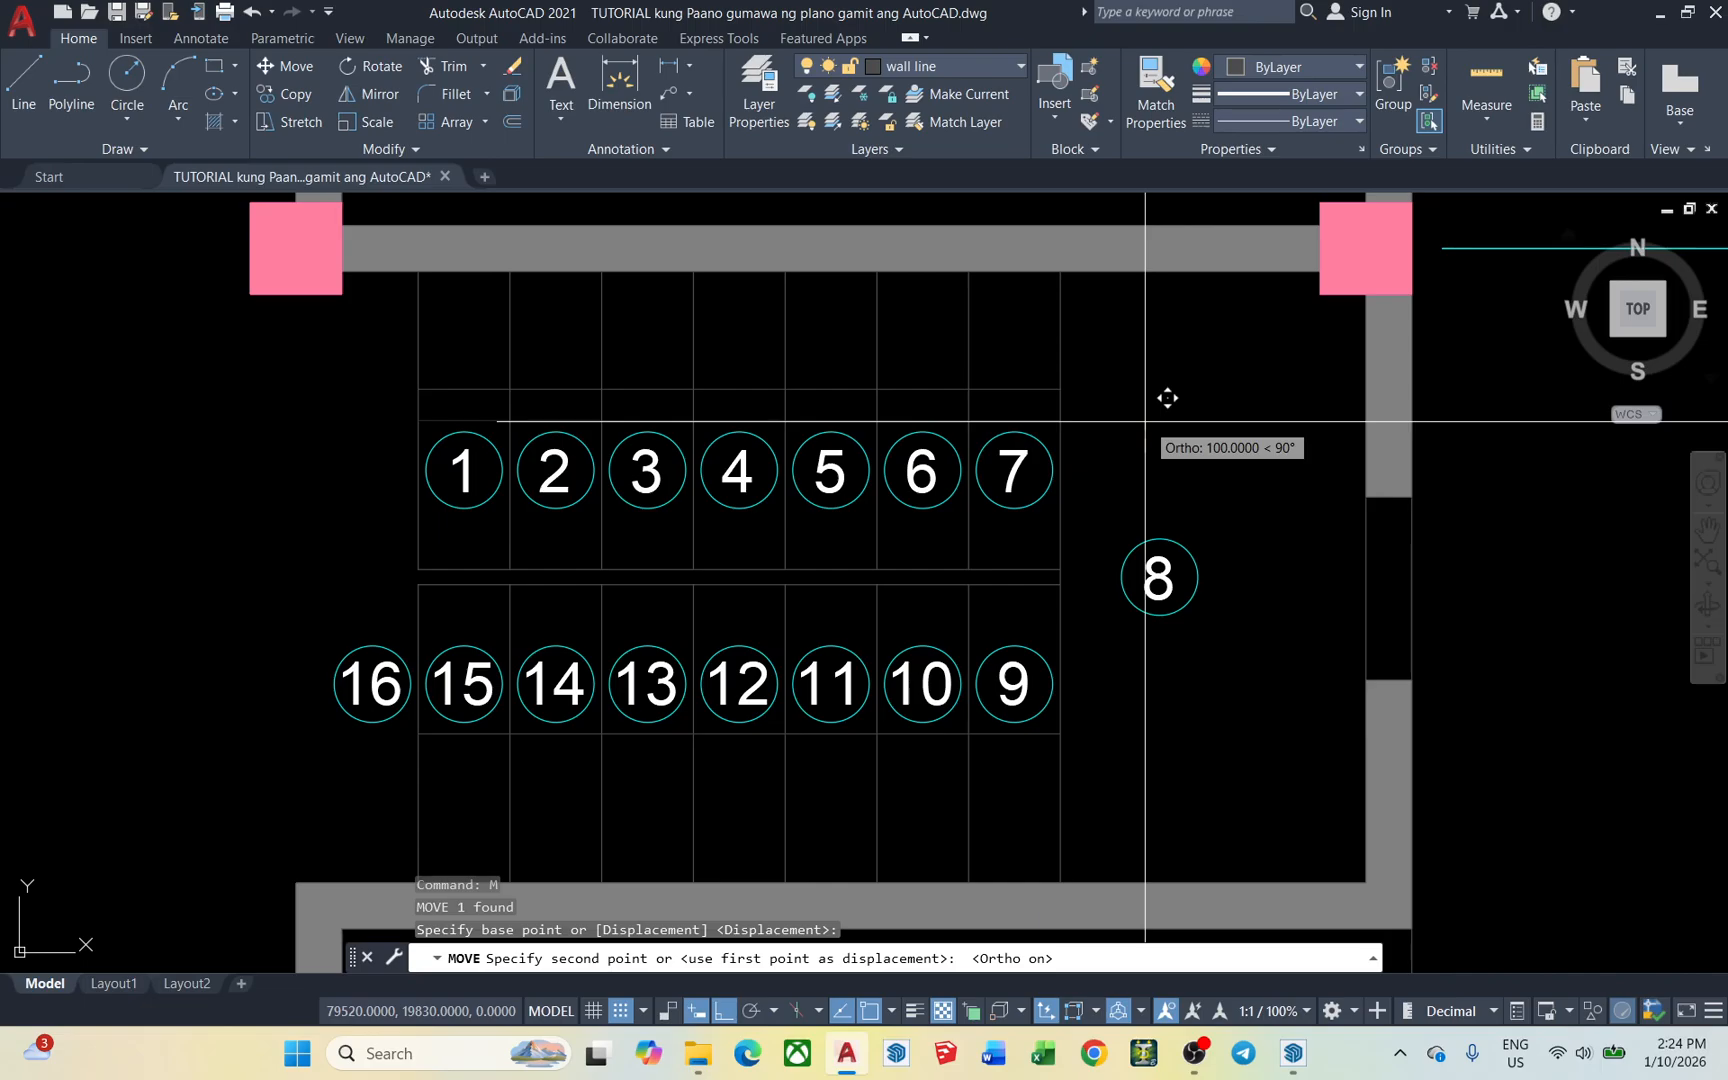
pyautogui.write('100')
pyautogui.press('Return')
pyautogui.moveTo(1149, 417); pyautogui.dragTo(1144, 368, button='middle')
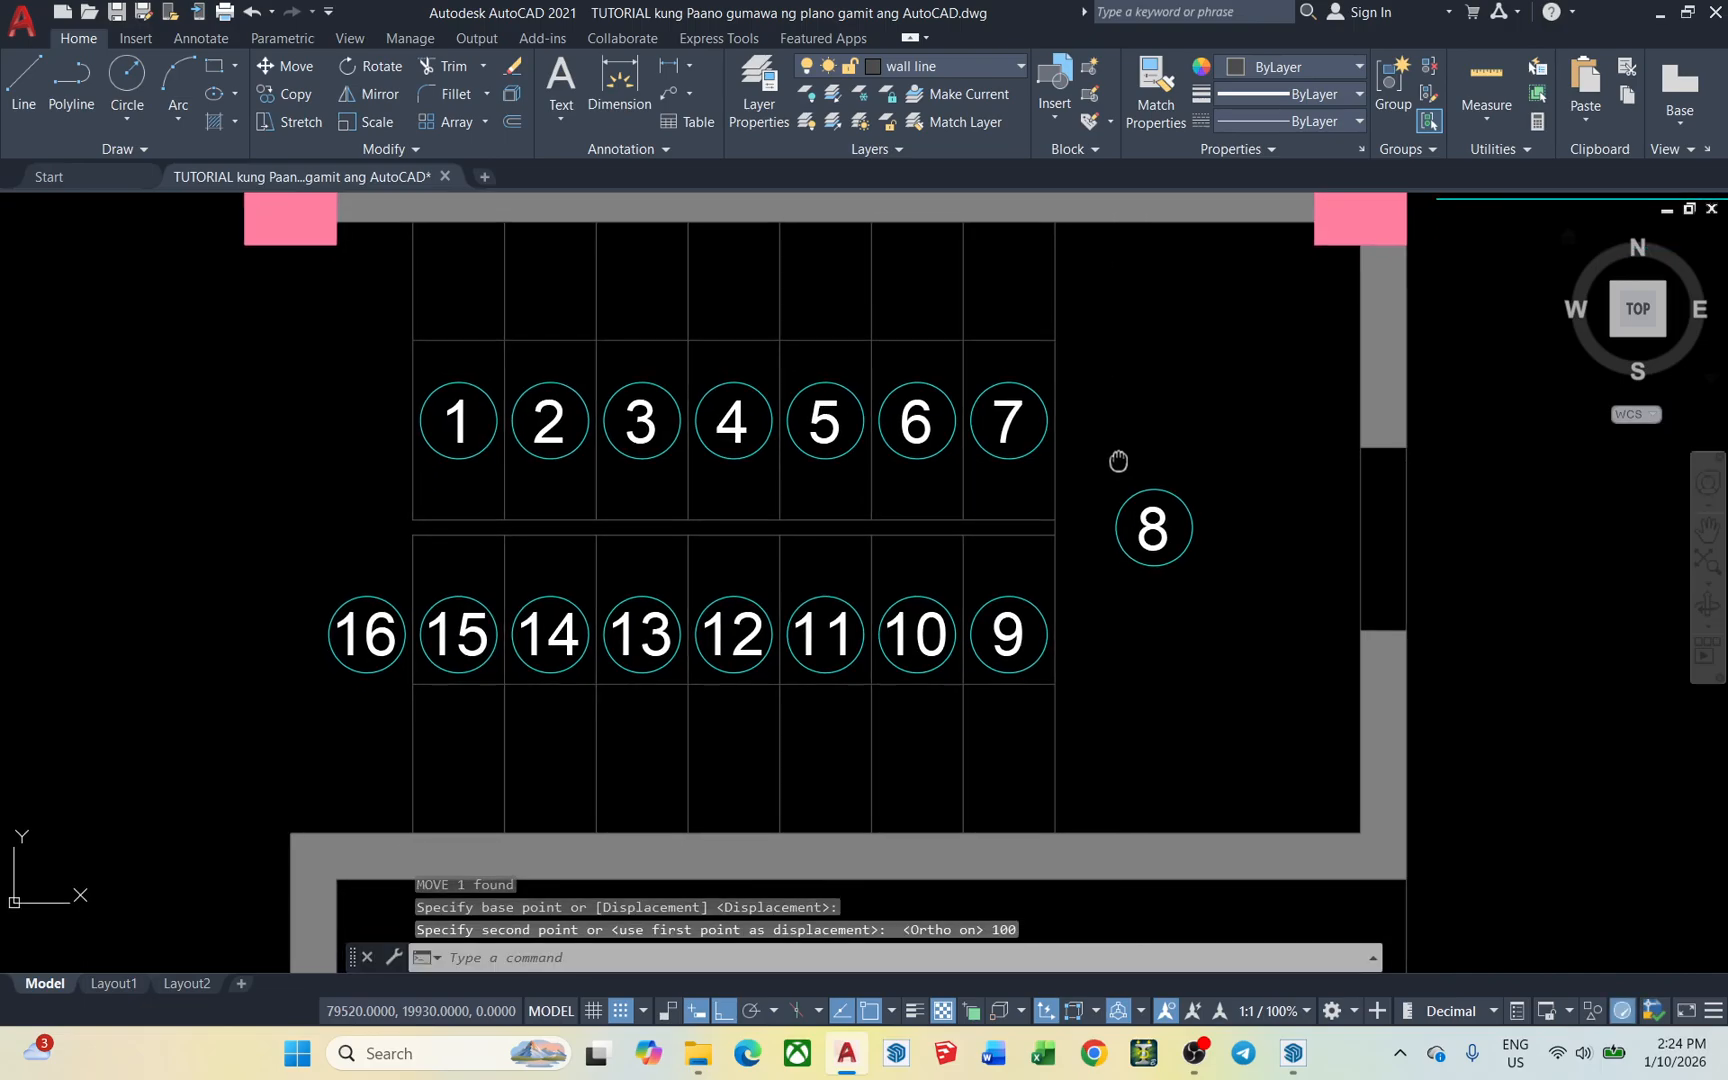
# Move the lower flight's horizontal line straight down by 100
pyautogui.click(999, 686)
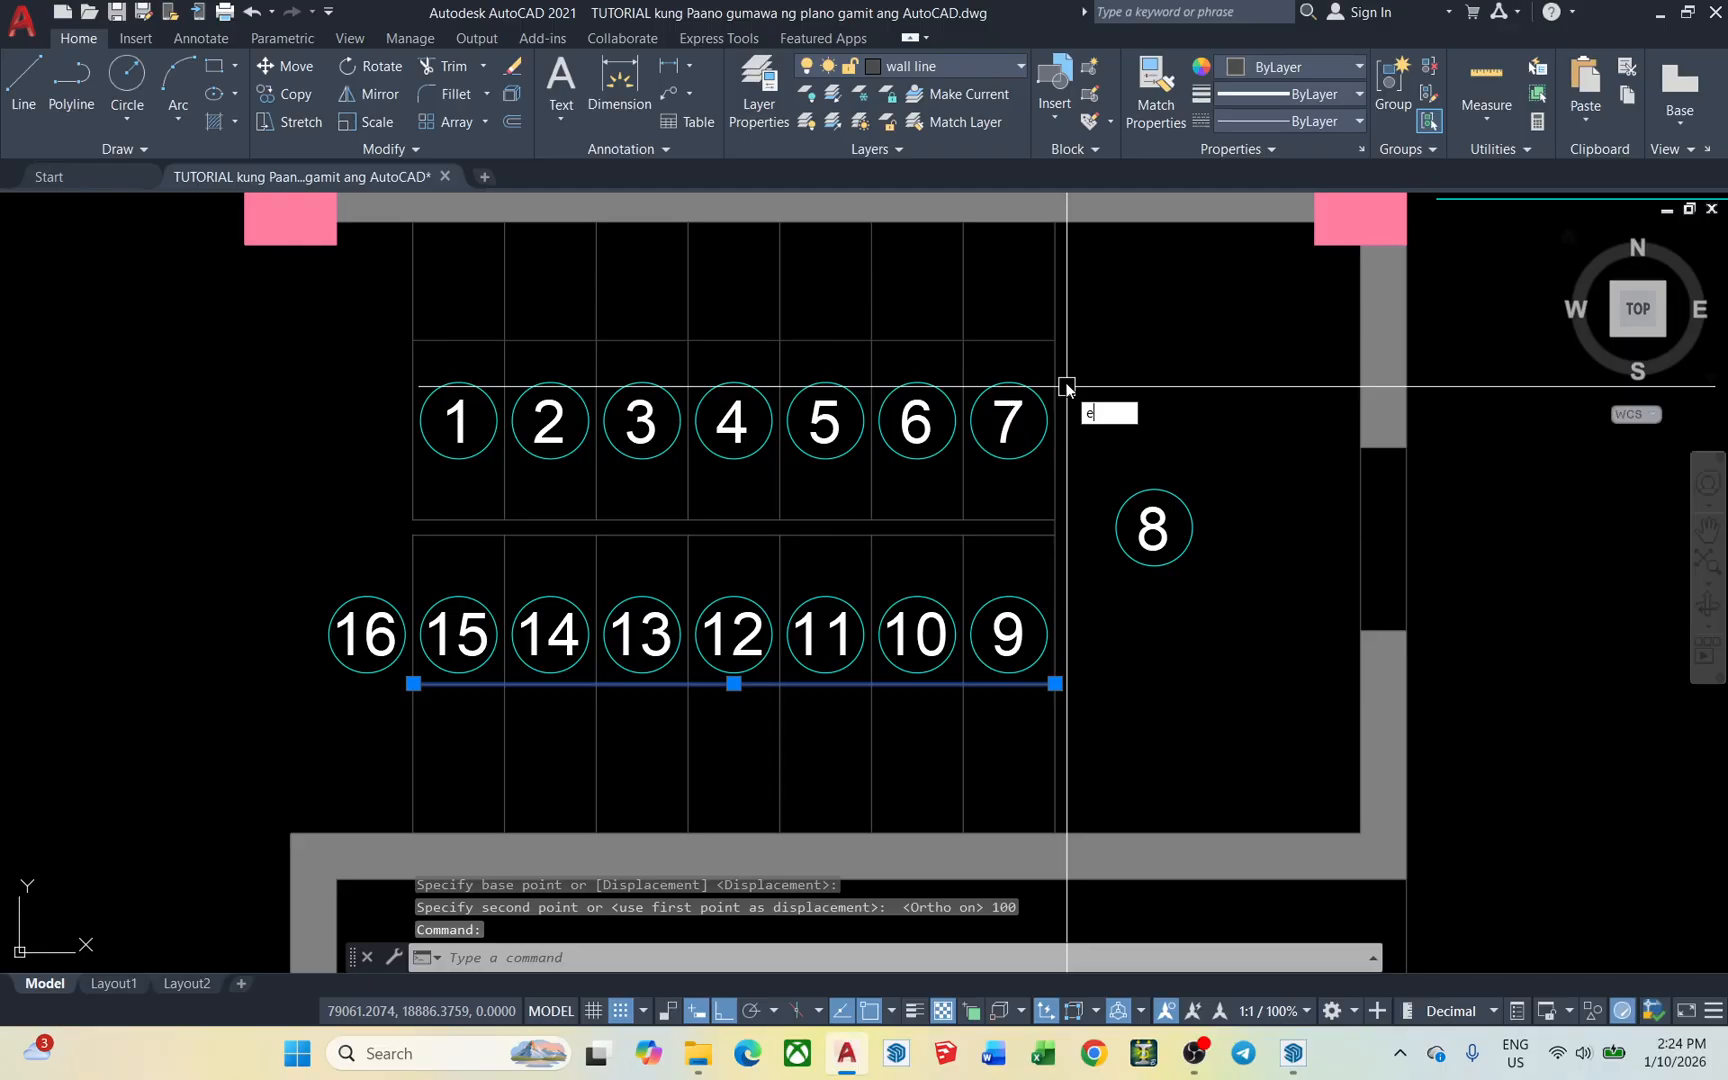
pyautogui.write('m')
pyautogui.press('Return')
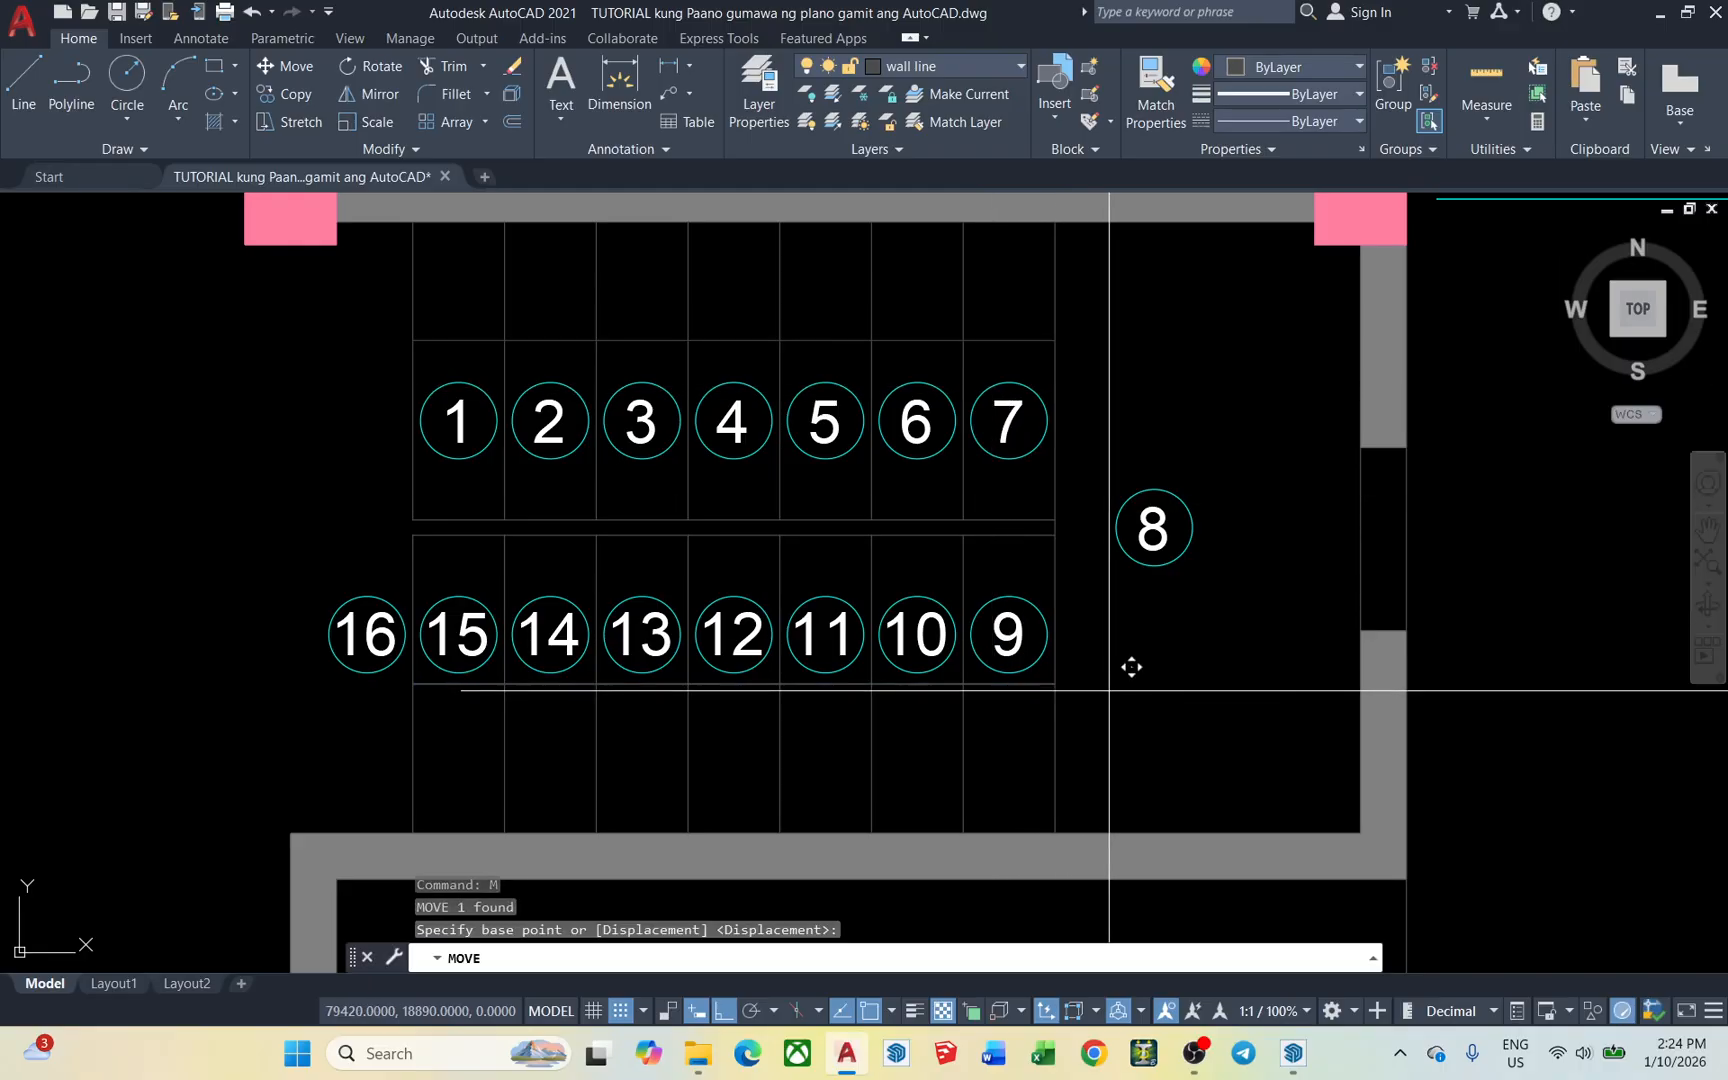
pyautogui.click(1109, 690)
pyautogui.press('Return')
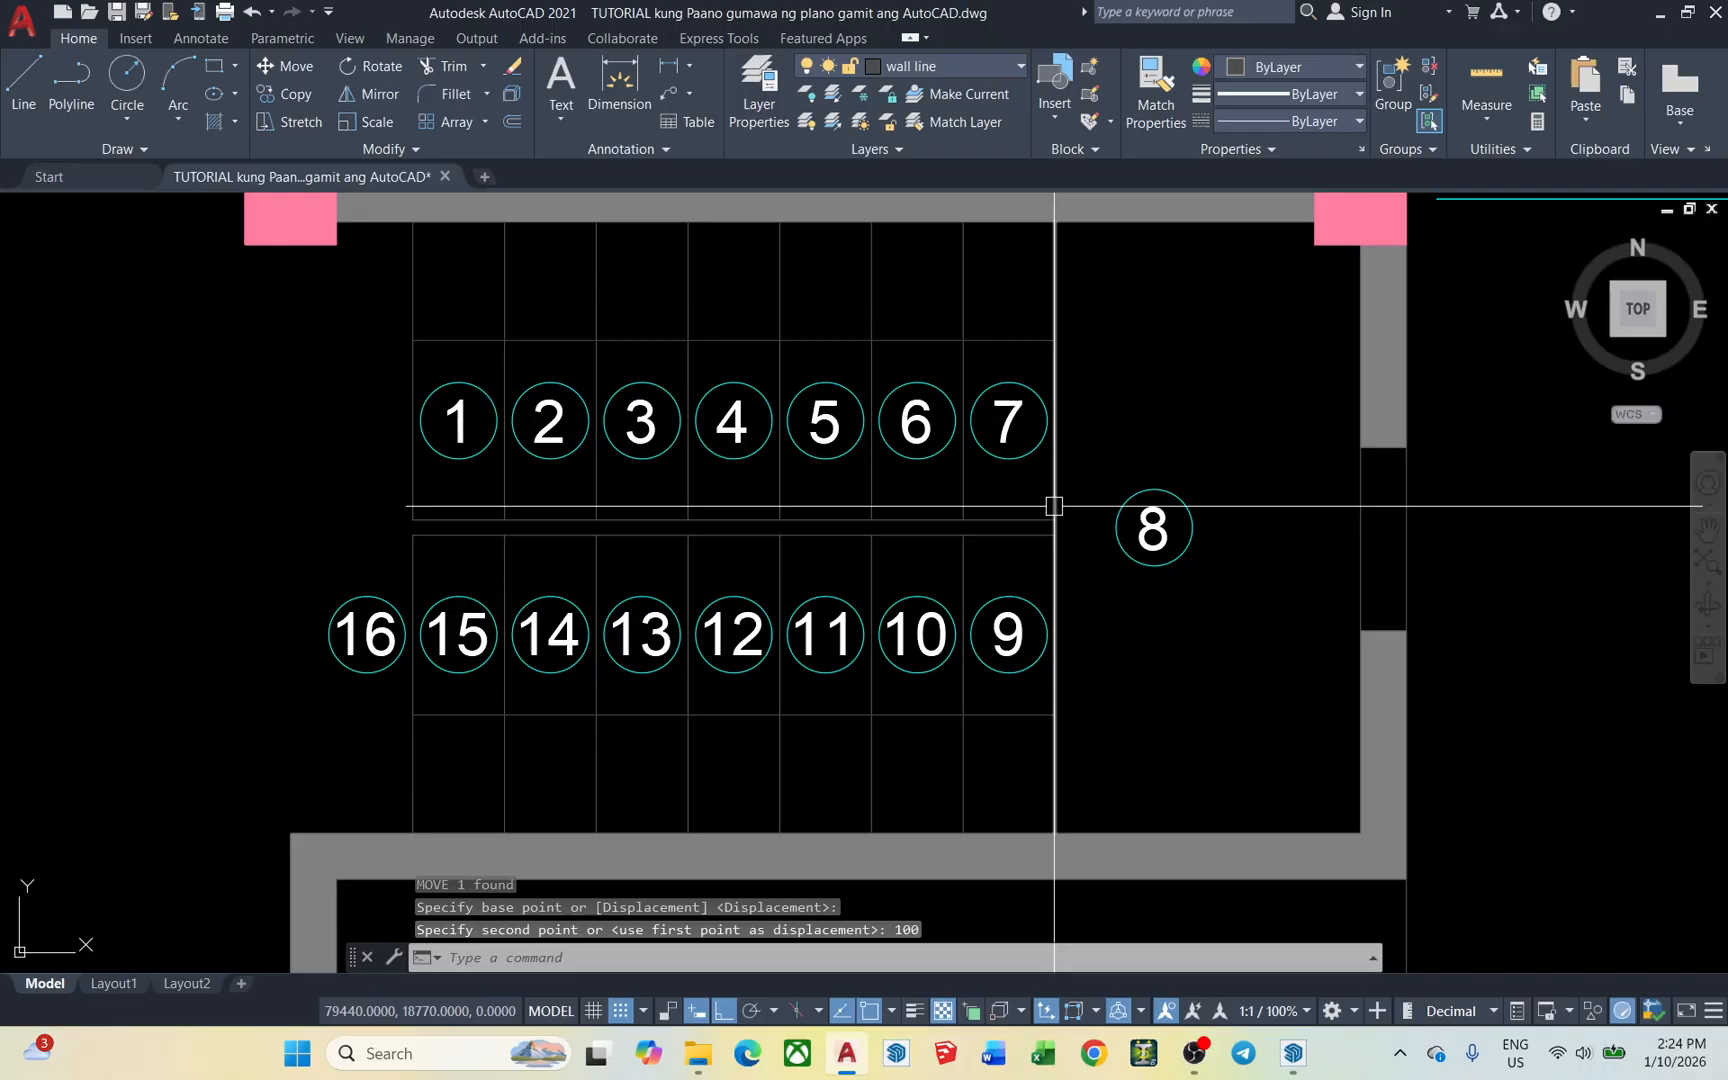
# Mirror the upper walk line about the centre of the gap between the flights and erase one of the overlapping lower lines
pyautogui.click(1022, 339)
pyautogui.write('mi')
pyautogui.press('Return')
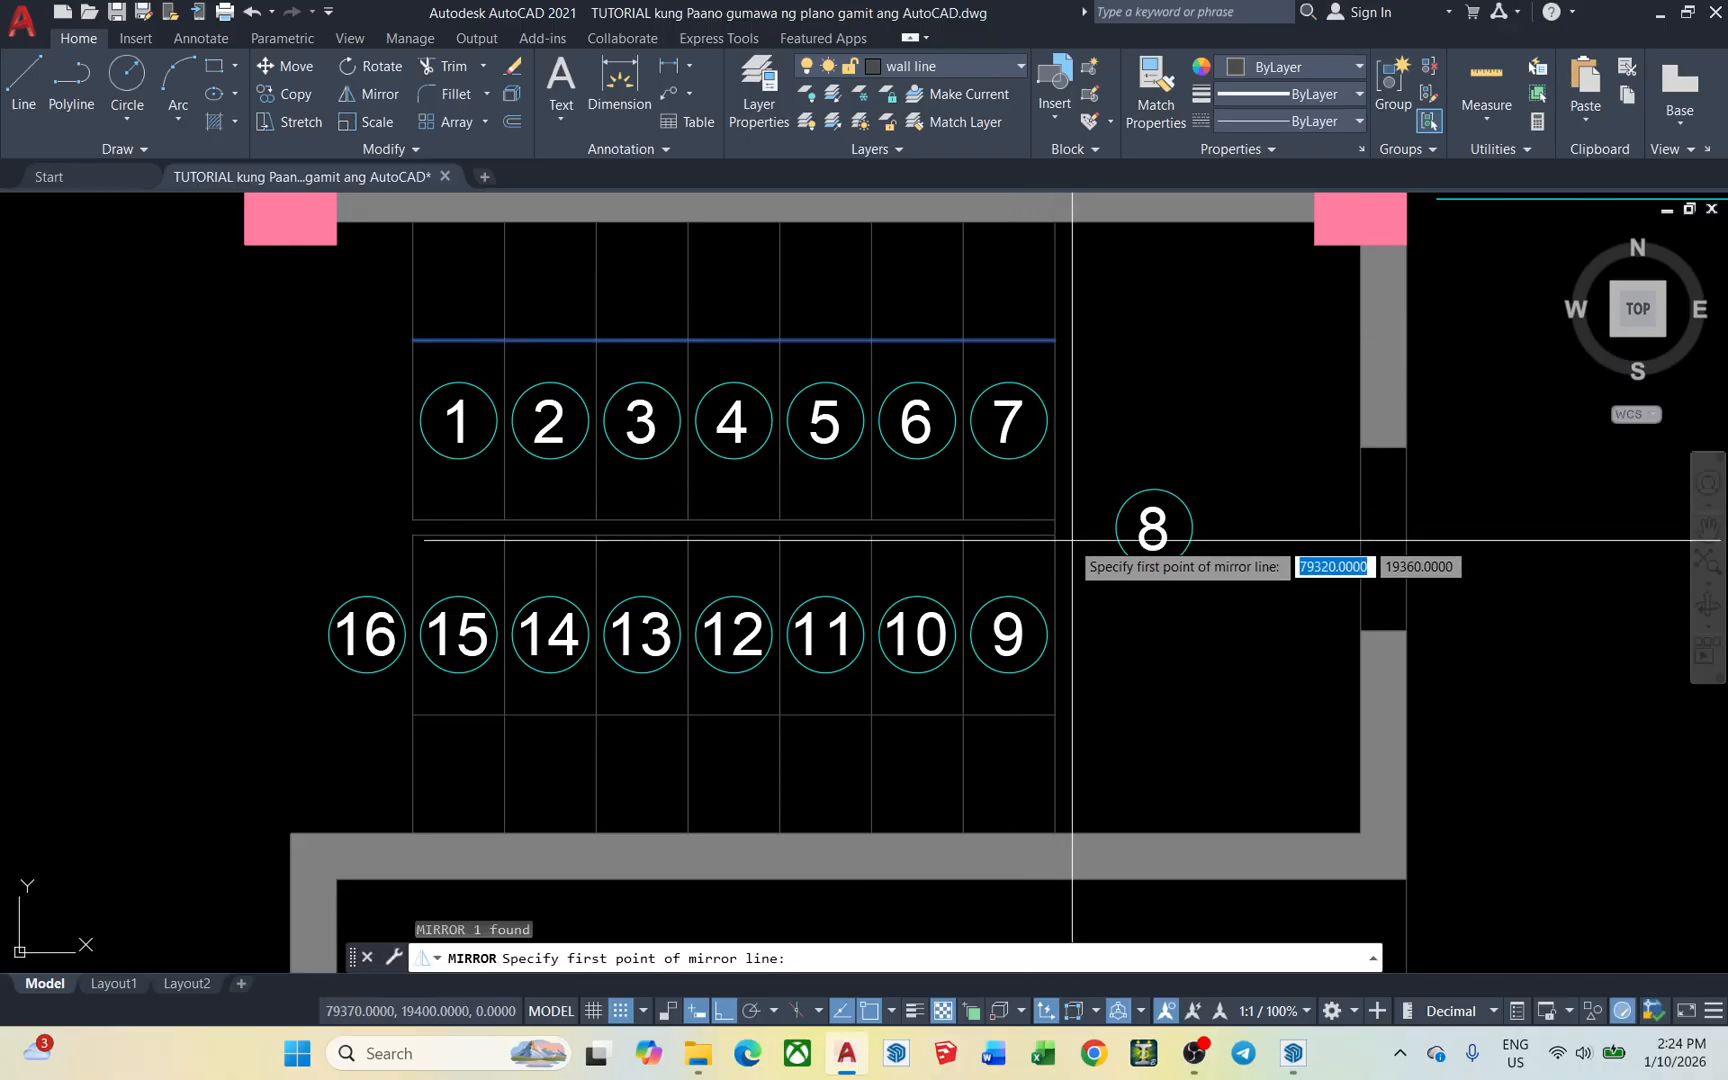
pyautogui.scroll(2, 1060, 533)
pyautogui.click(1054, 526)
pyautogui.scroll(-2, 1112, 530)
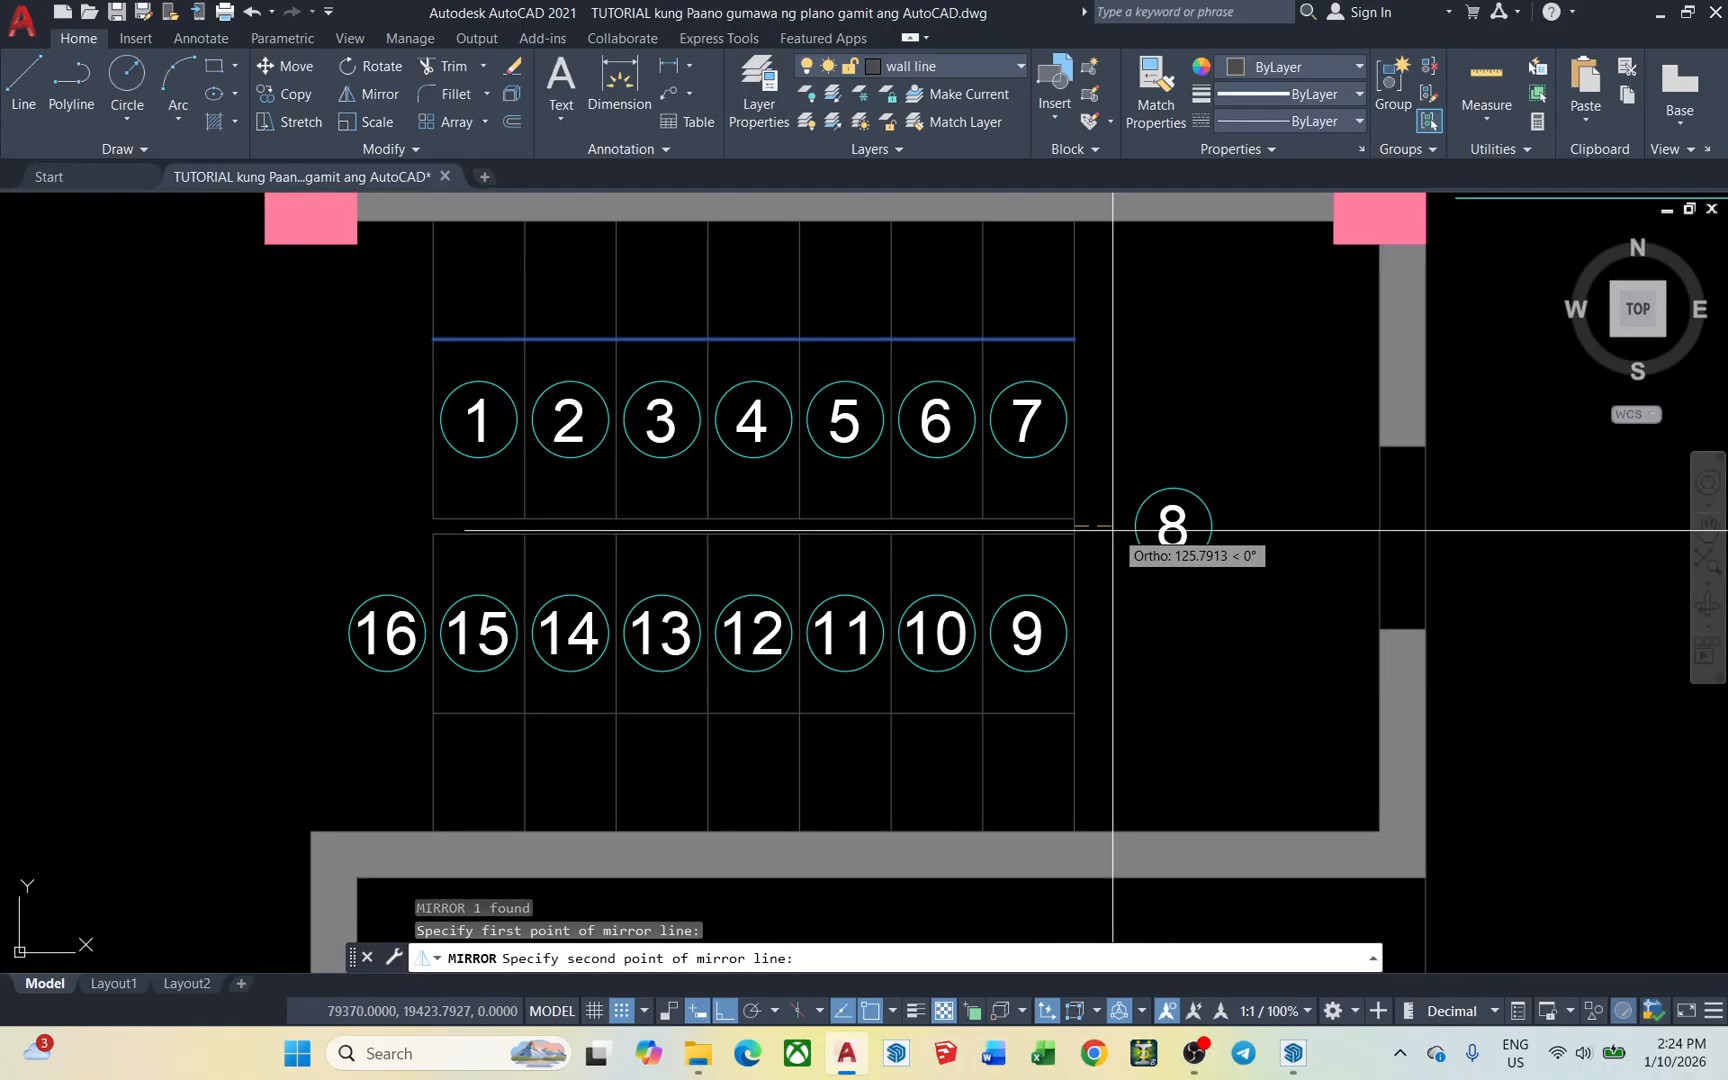
pyautogui.click(1112, 530)
pyautogui.press('Return')
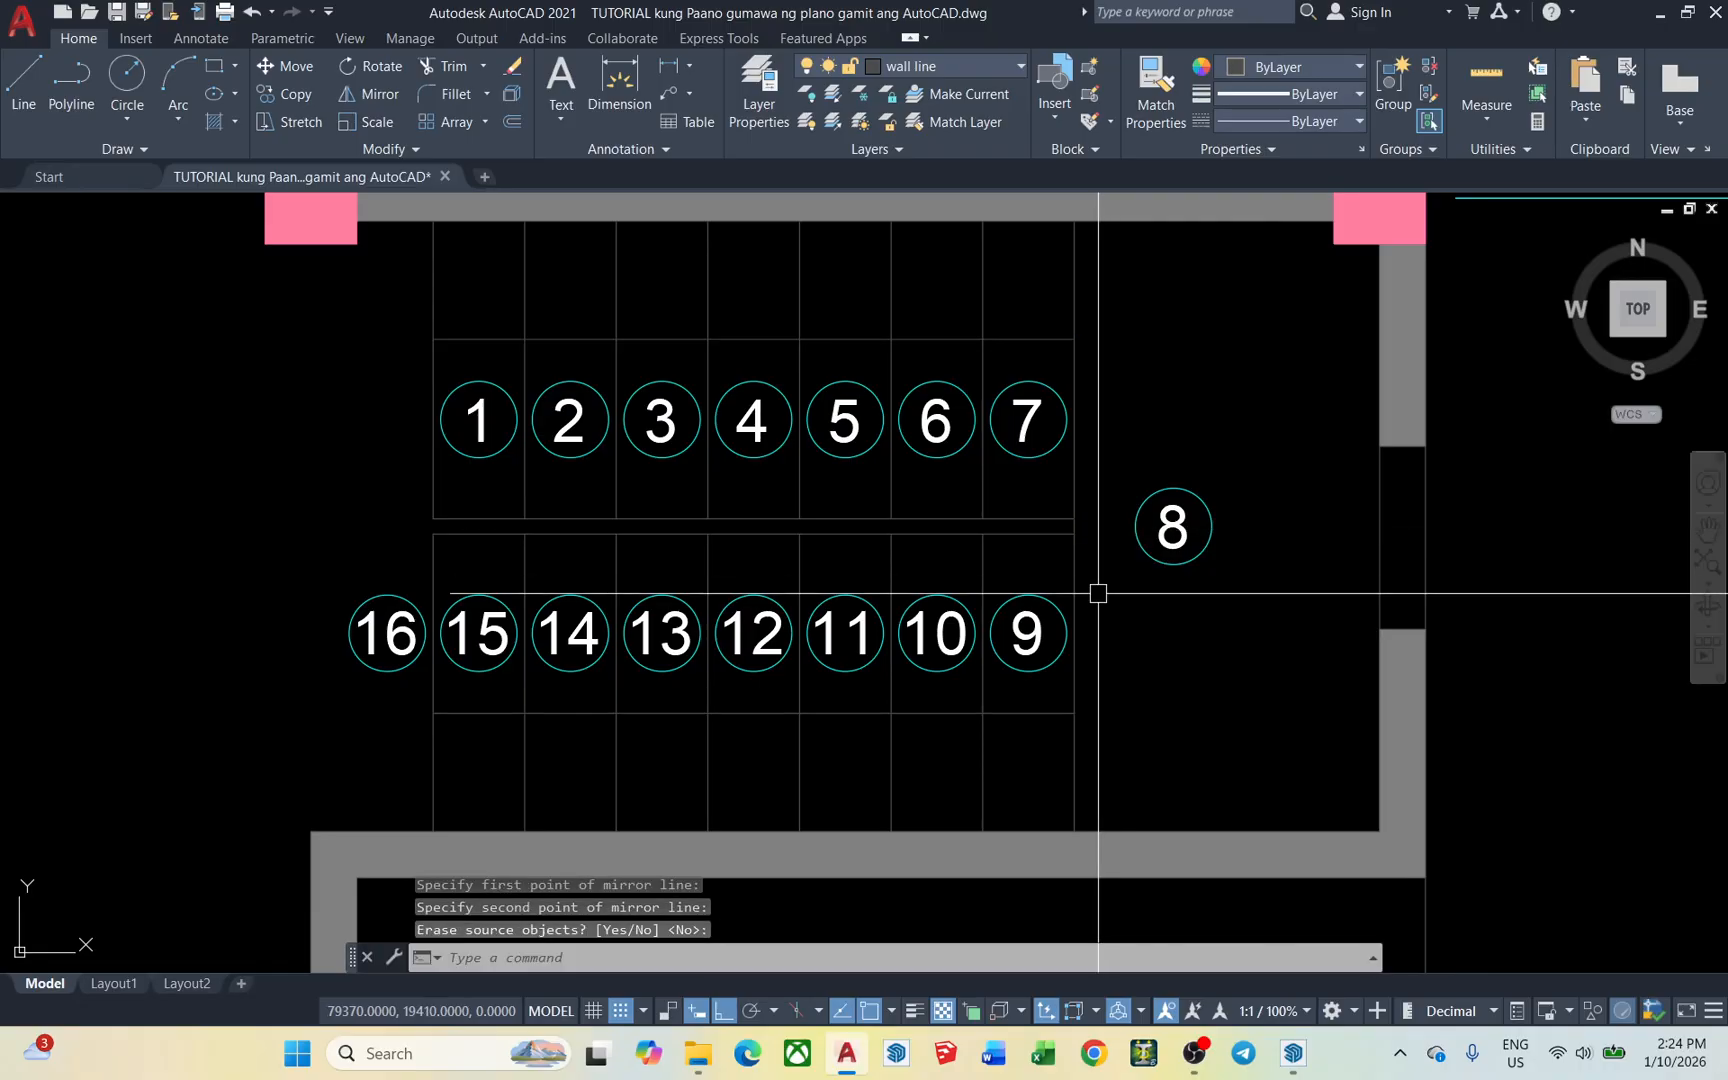
pyautogui.click(1038, 713)
pyautogui.press('e')
pyautogui.press('Return')
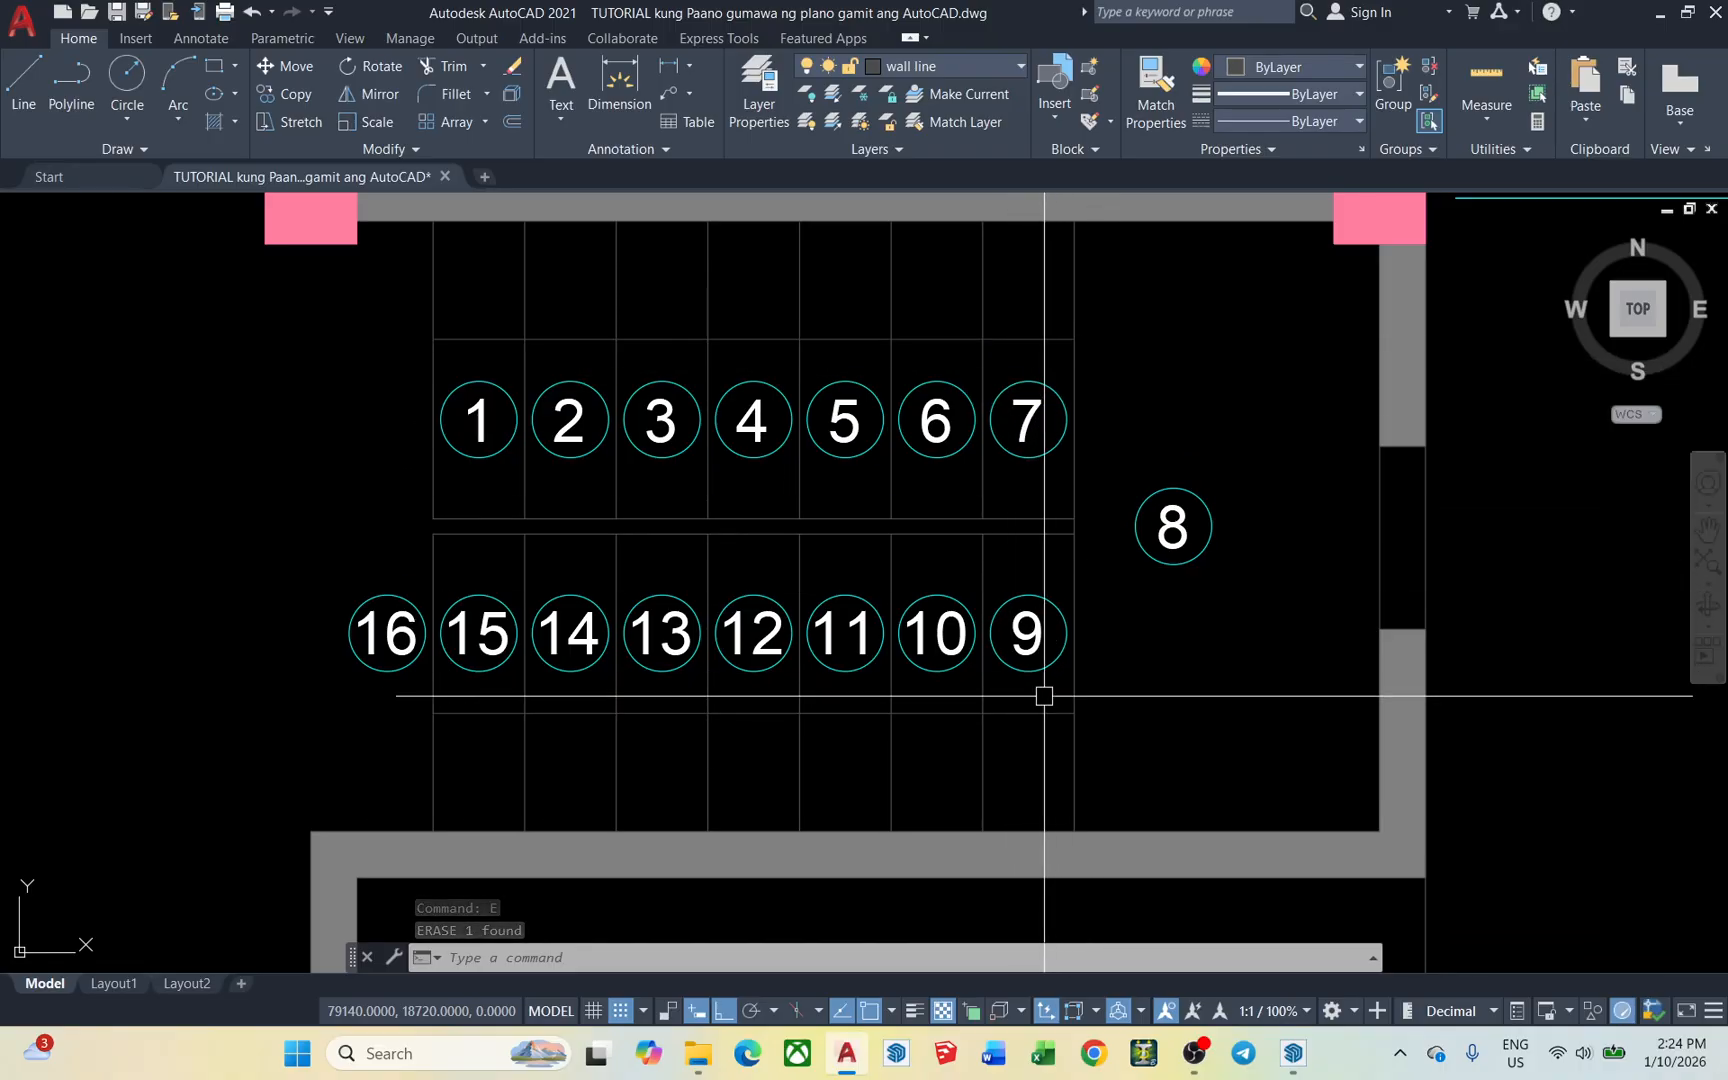
# Fillet the upper and lower walk lines together with a semicircular turn around landing number 8
pyautogui.scroll(-5, 852, 510)
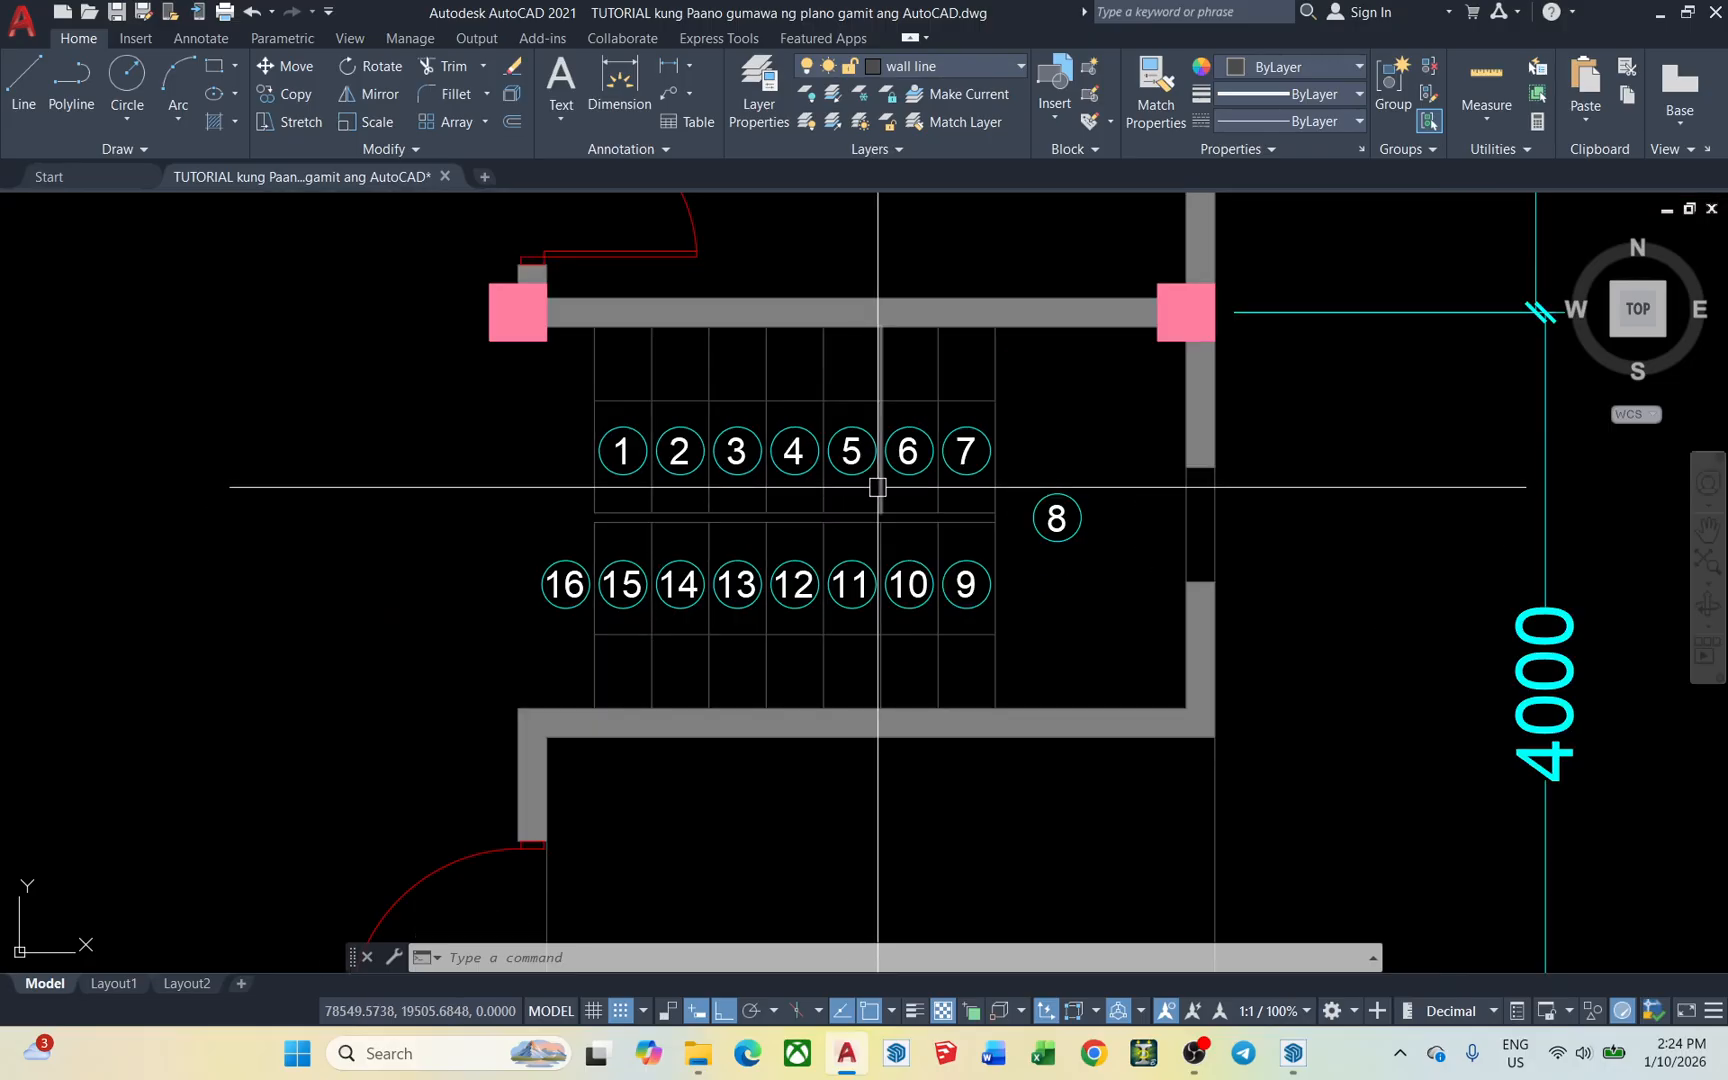
pyautogui.scroll(5, 887, 482)
pyautogui.moveTo(1054, 592); pyautogui.dragTo(972, 590, button='middle')
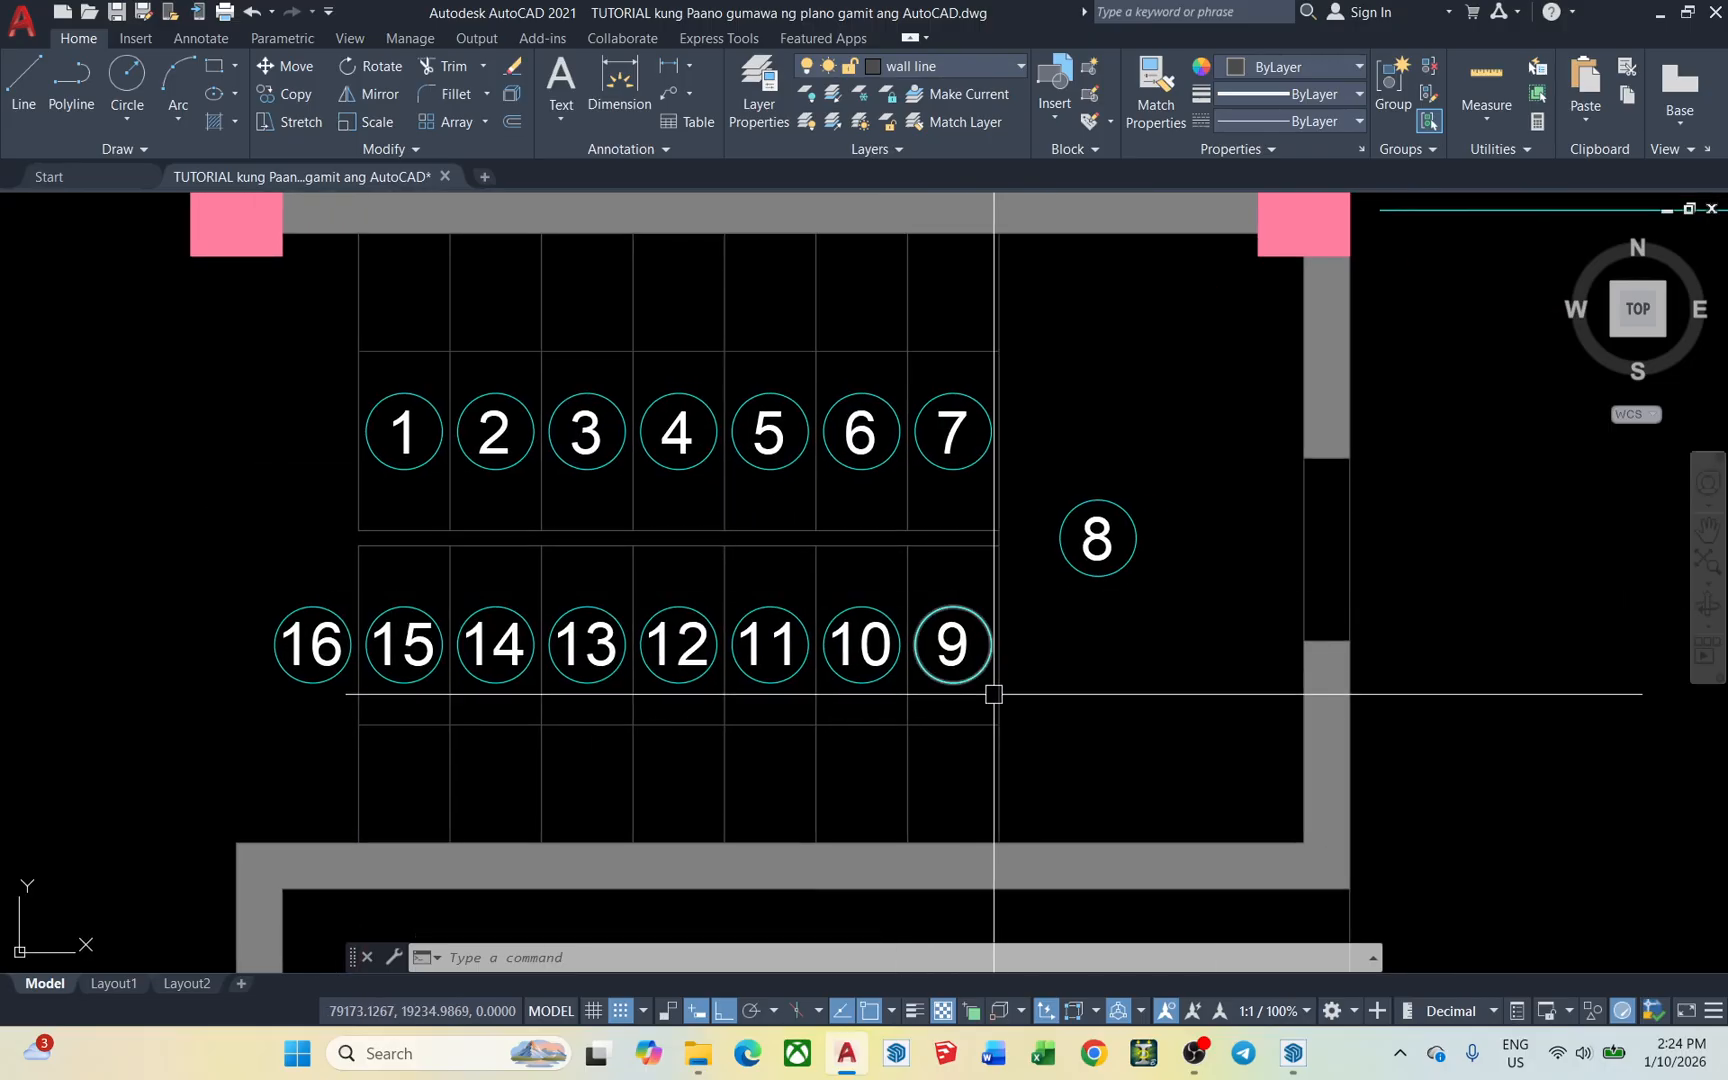
pyautogui.write('f')
pyautogui.press('Return')
pyautogui.click(972, 726)
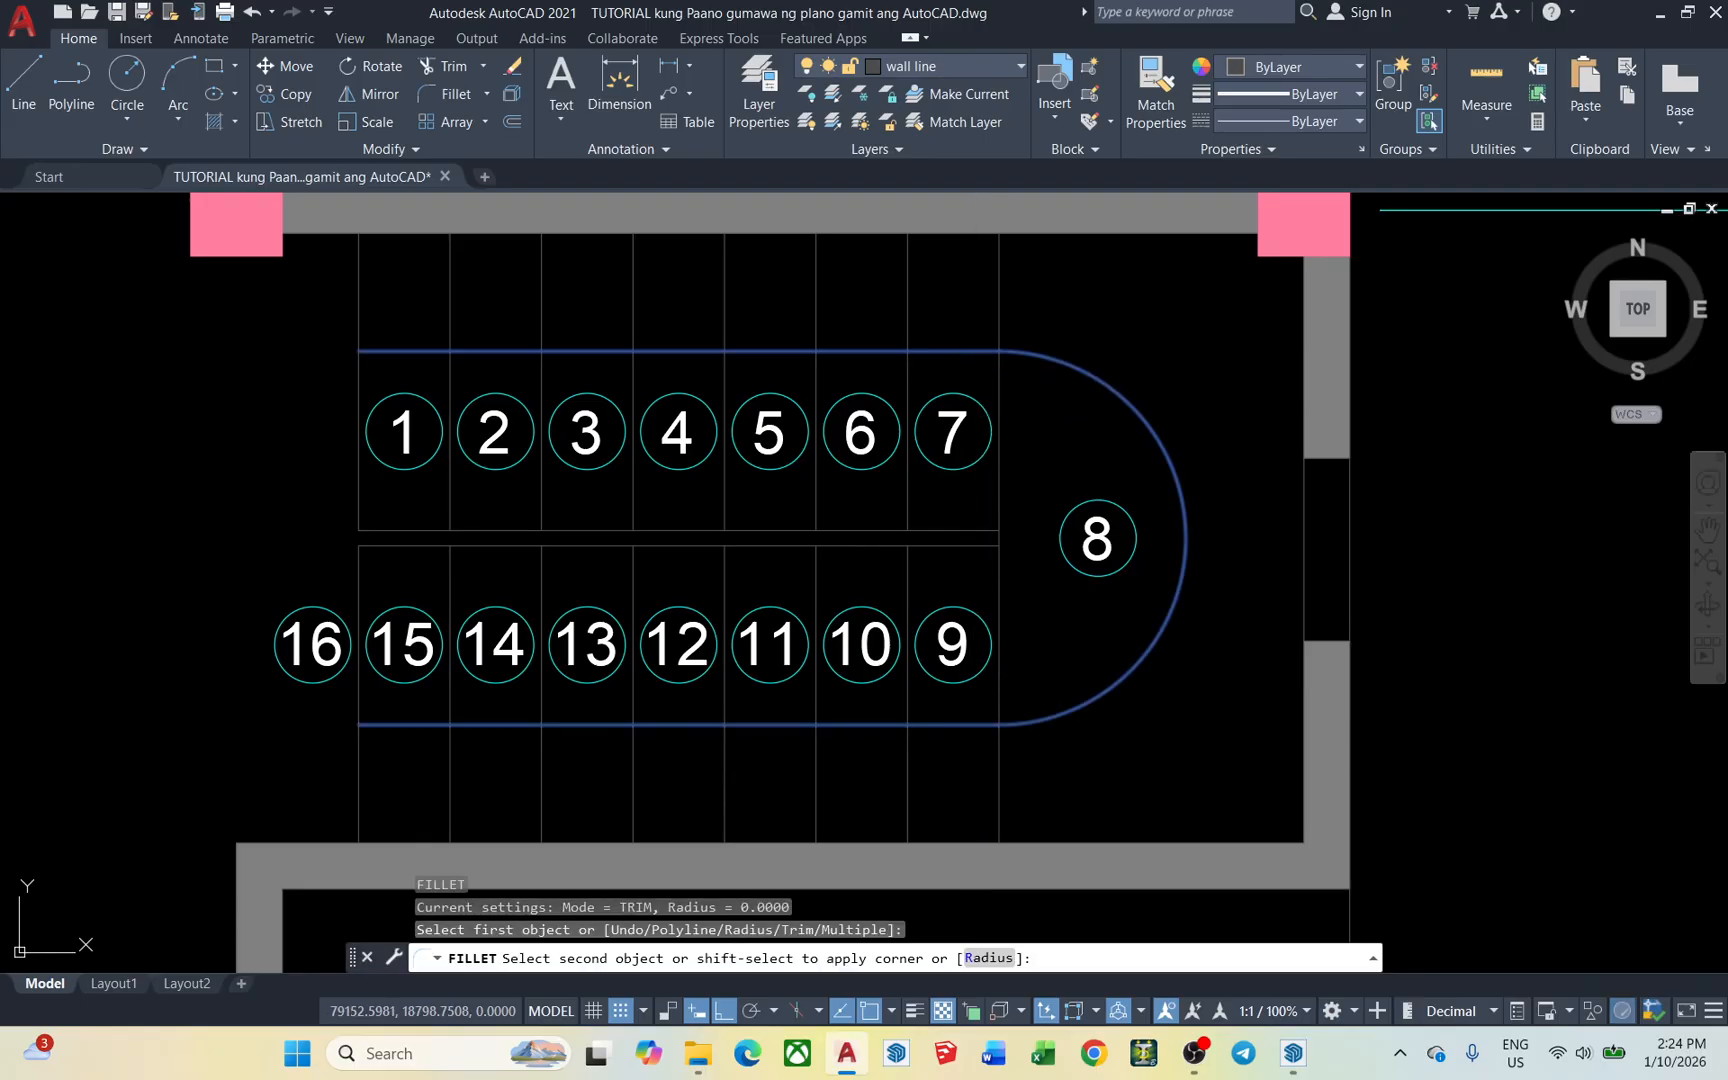
pyautogui.press('Escape')
# Draw a short vertical line in the open room beside the stair's starting end
pyautogui.scroll(-8, 983, 424)
pyautogui.scroll(6, 1176, 347)
pyautogui.scroll(-5, 946, 362)
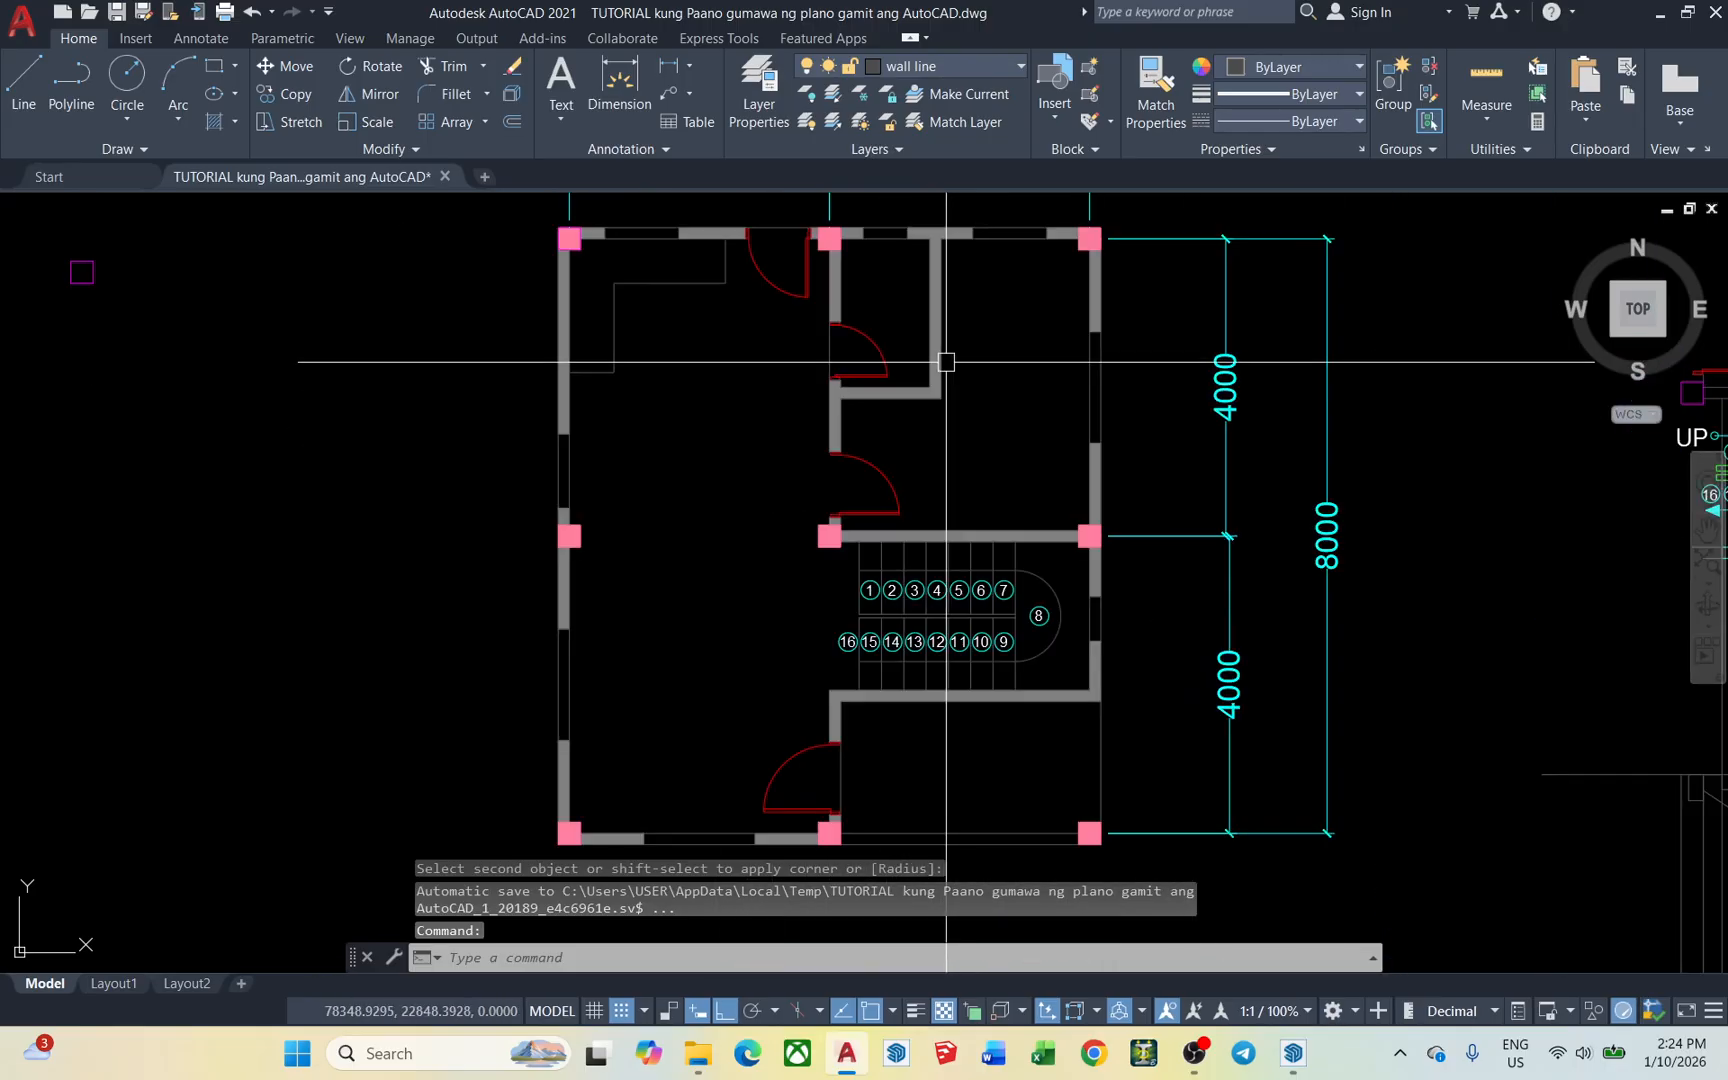
pyautogui.scroll(5, 1030, 667)
pyautogui.scroll(-5, 989, 456)
pyautogui.moveTo(651, 505); pyautogui.dragTo(960, 532, button='middle')
pyautogui.scroll(5, 960, 532)
pyautogui.moveTo(960, 532); pyautogui.dragTo(909, 601, button='middle')
pyautogui.write('l')
pyautogui.press('Return')
pyautogui.click(900, 528)
pyautogui.click(930, 691)
pyautogui.press('Escape')
# Copy the short vertical line horizontally a short distance towards the stair
pyautogui.click(949, 644)
pyautogui.click(841, 598)
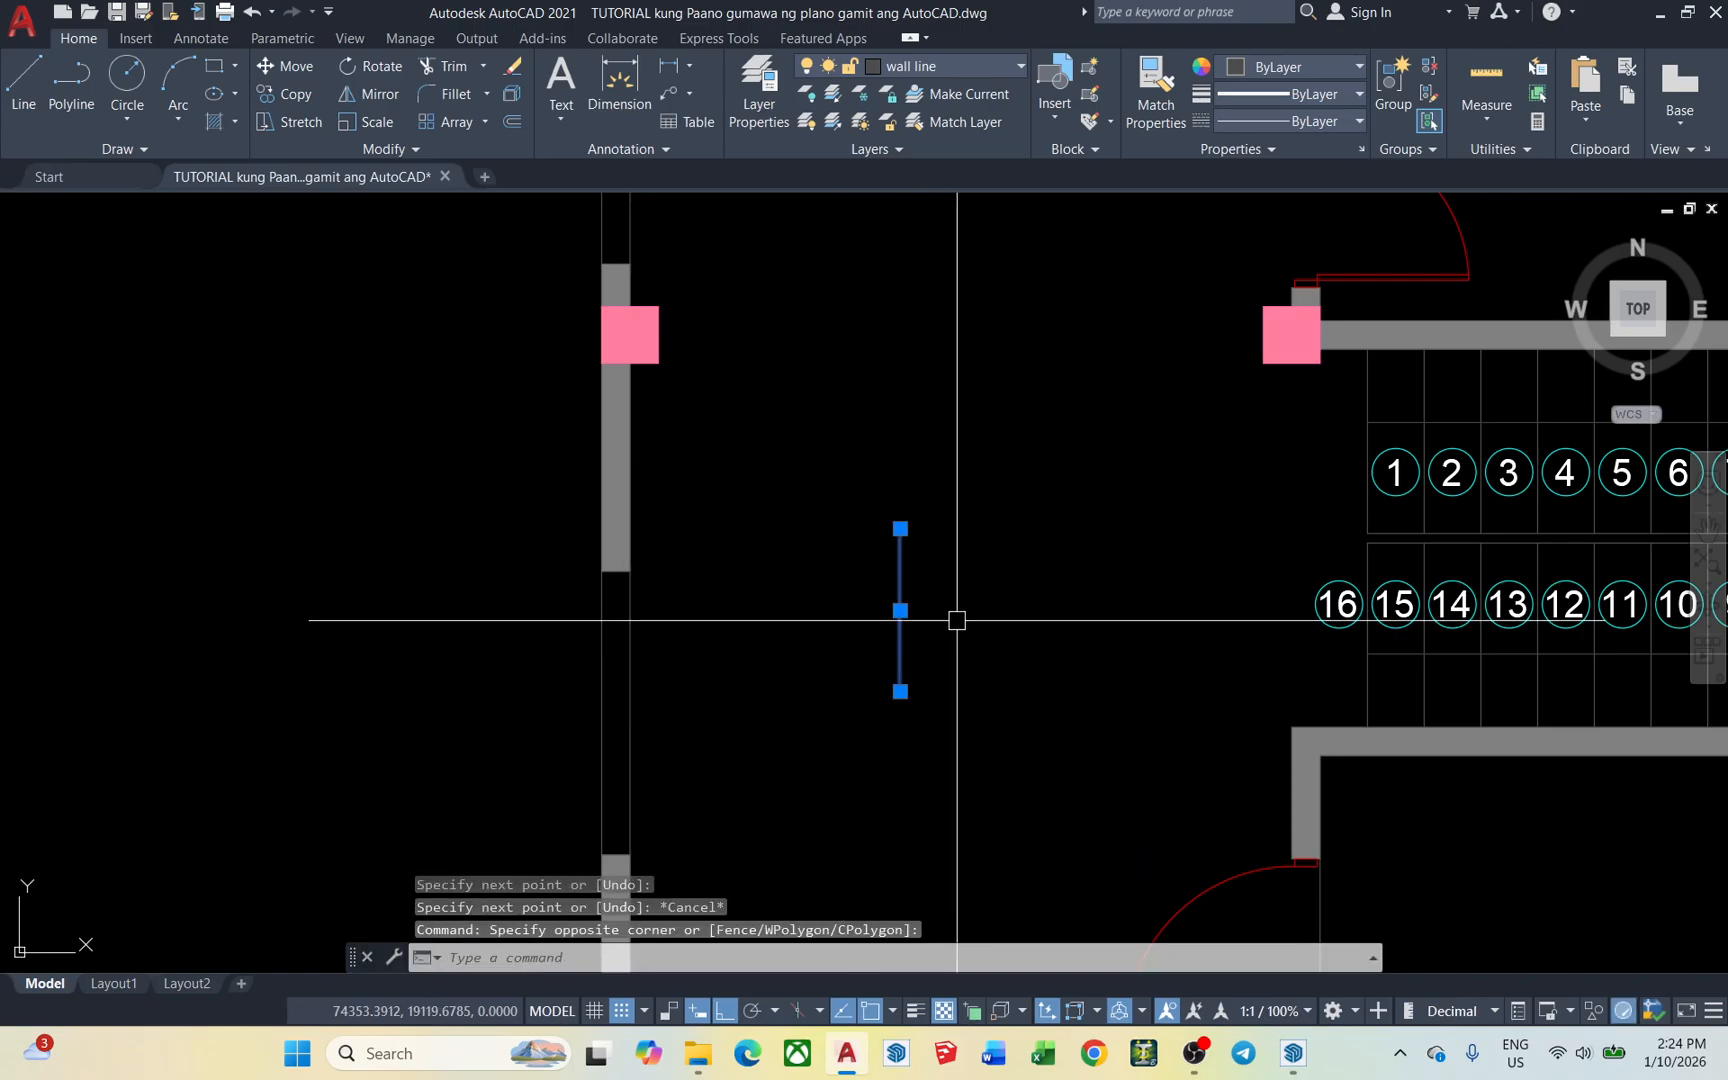
pyautogui.press('Return')
pyautogui.click(932, 607)
pyautogui.click(1035, 619)
pyautogui.press('Escape')
pyautogui.moveTo(1021, 512); pyautogui.dragTo(948, 650, button='middle')
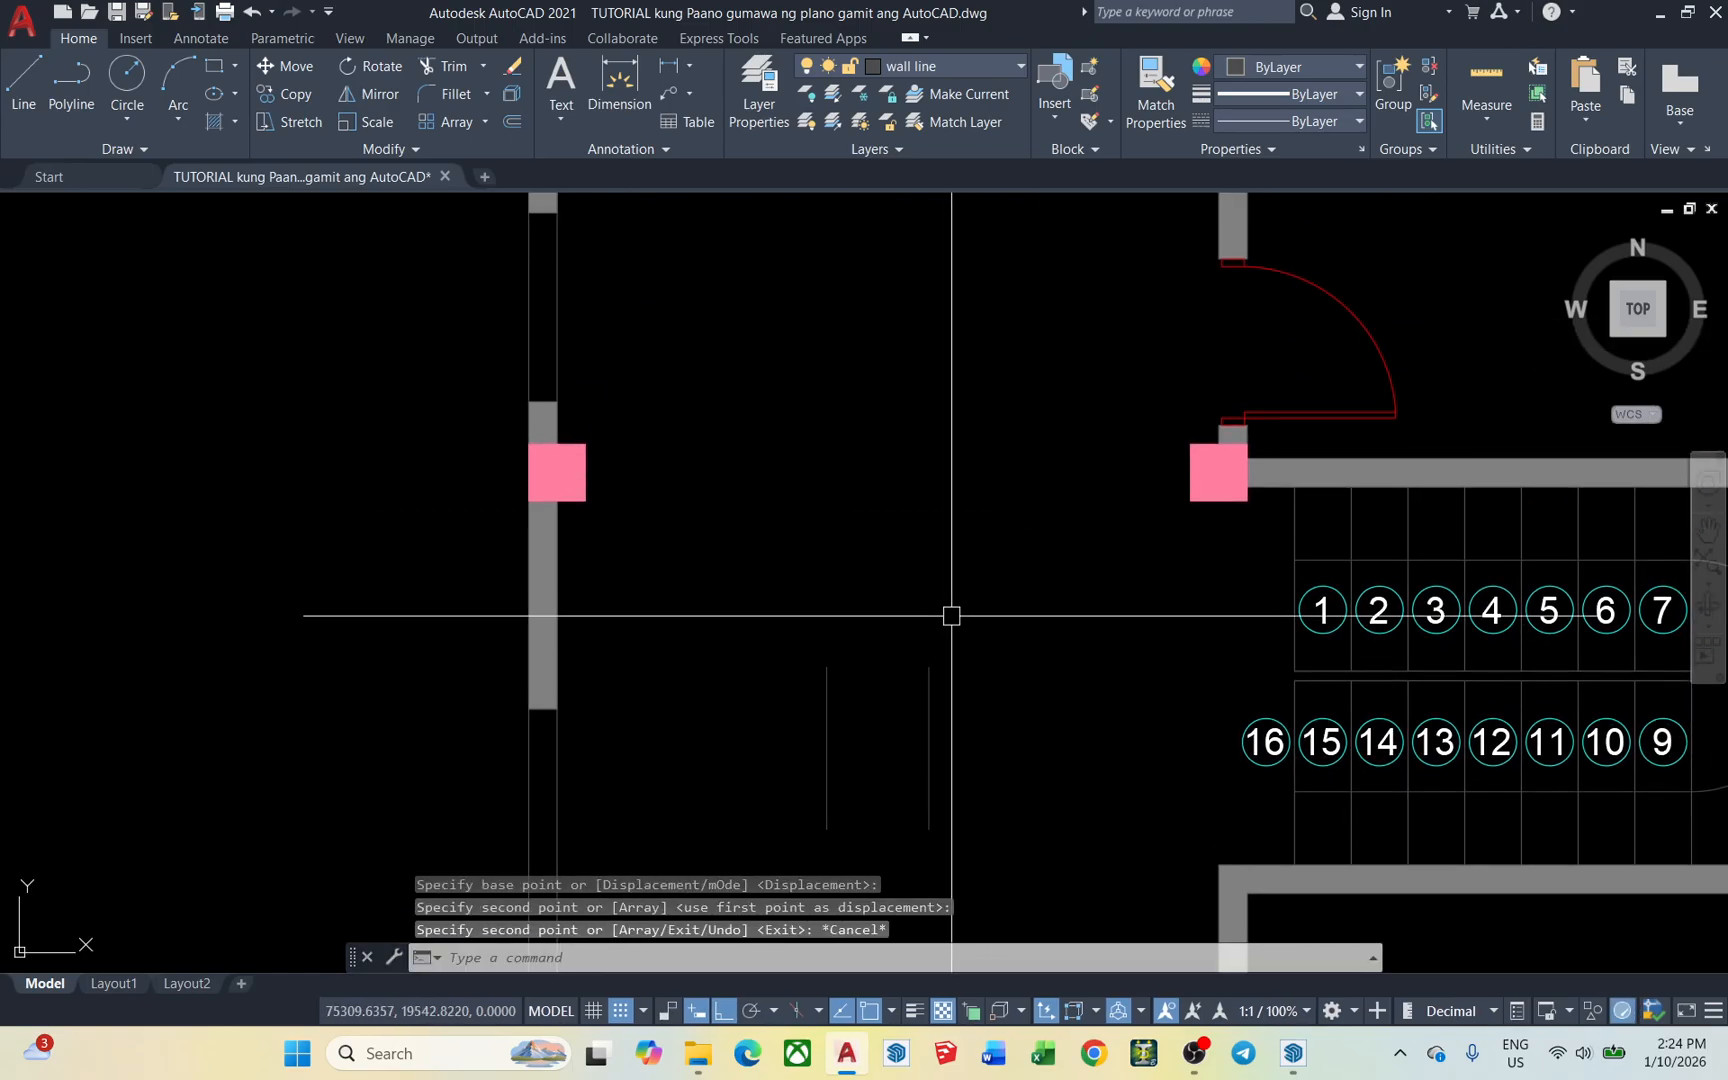
# Draw a vertical line and a horizontal line crossing it in the open room beside the stair
pyautogui.write('l')
pyautogui.press('Return')
pyautogui.click(967, 428)
pyautogui.click(1003, 568)
pyautogui.press('Escape')
pyautogui.press('Return')
pyautogui.click(816, 527)
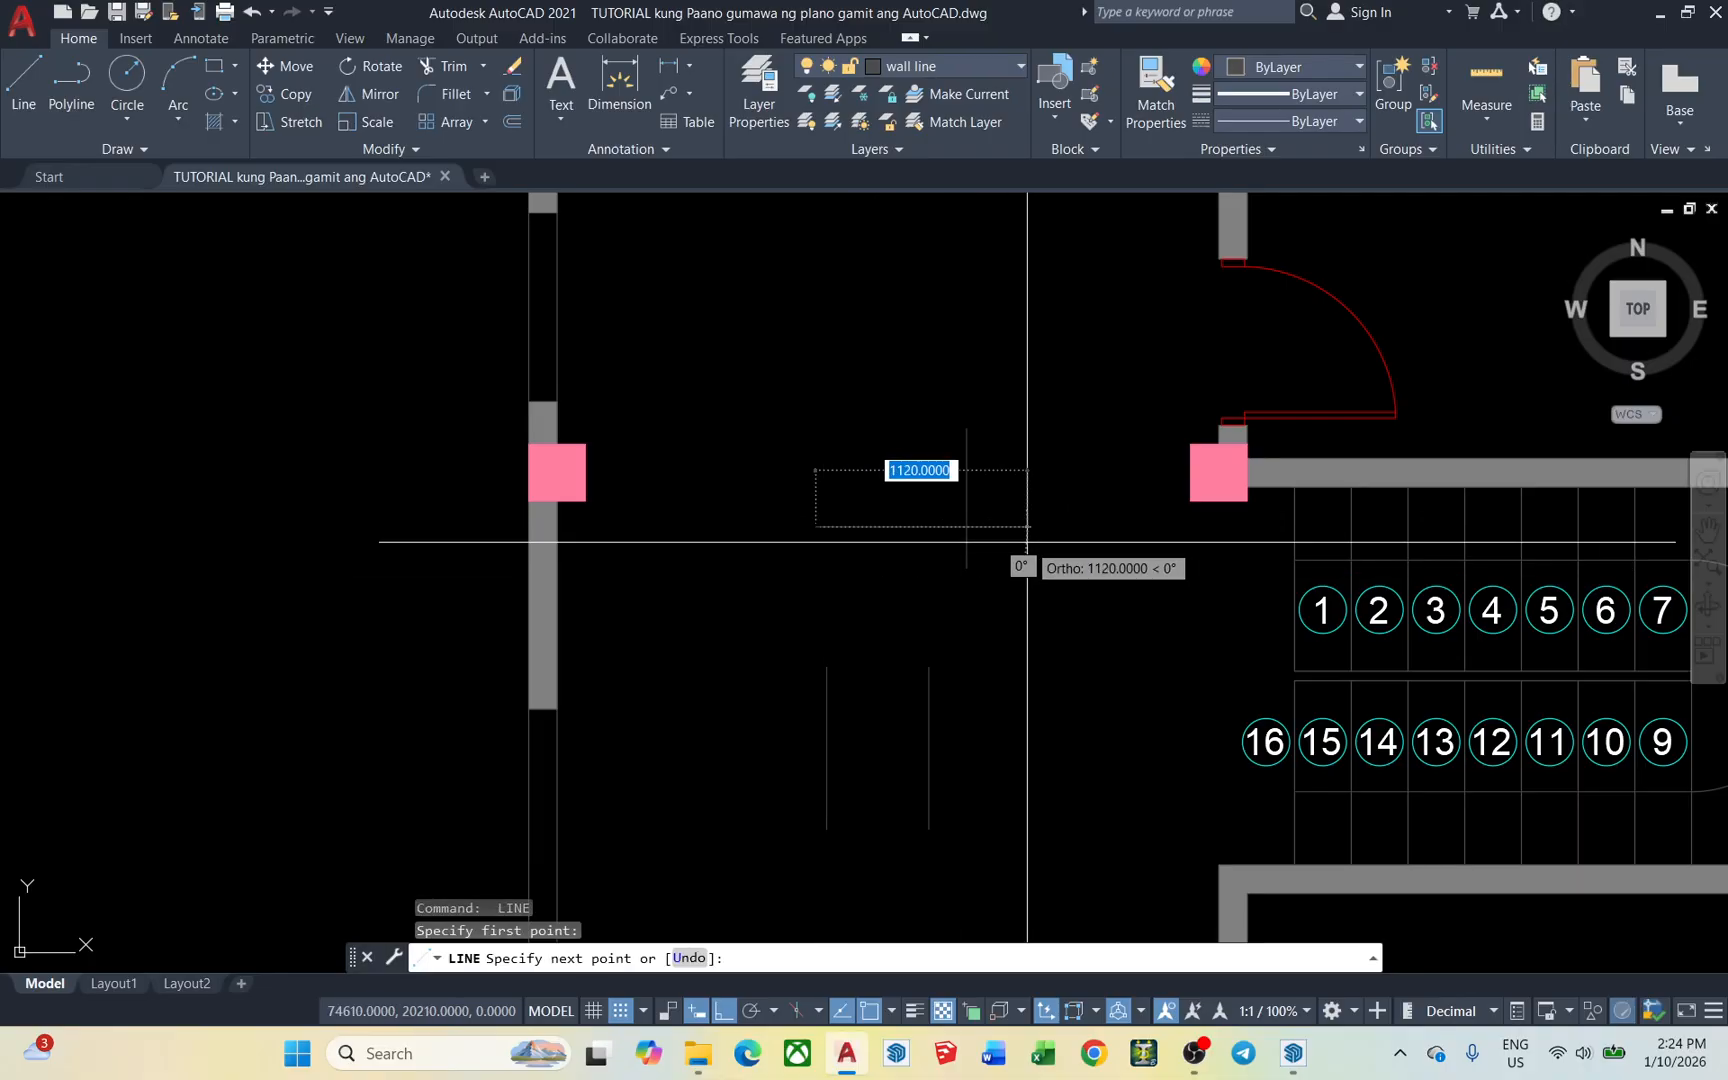
pyautogui.click(1041, 541)
pyautogui.press('Escape')
# Fillet the two crossing practice lines into a square corner with radius 0
pyautogui.write('f')
pyautogui.press('Return')
pyautogui.click(974, 510)
pyautogui.click(949, 523)
# Fillet the two parallel vertical practice lines together with a semicircle joining their upper ends
pyautogui.moveTo(954, 711); pyautogui.dragTo(941, 644, button='middle')
pyautogui.press('Return')
pyautogui.click(925, 634)
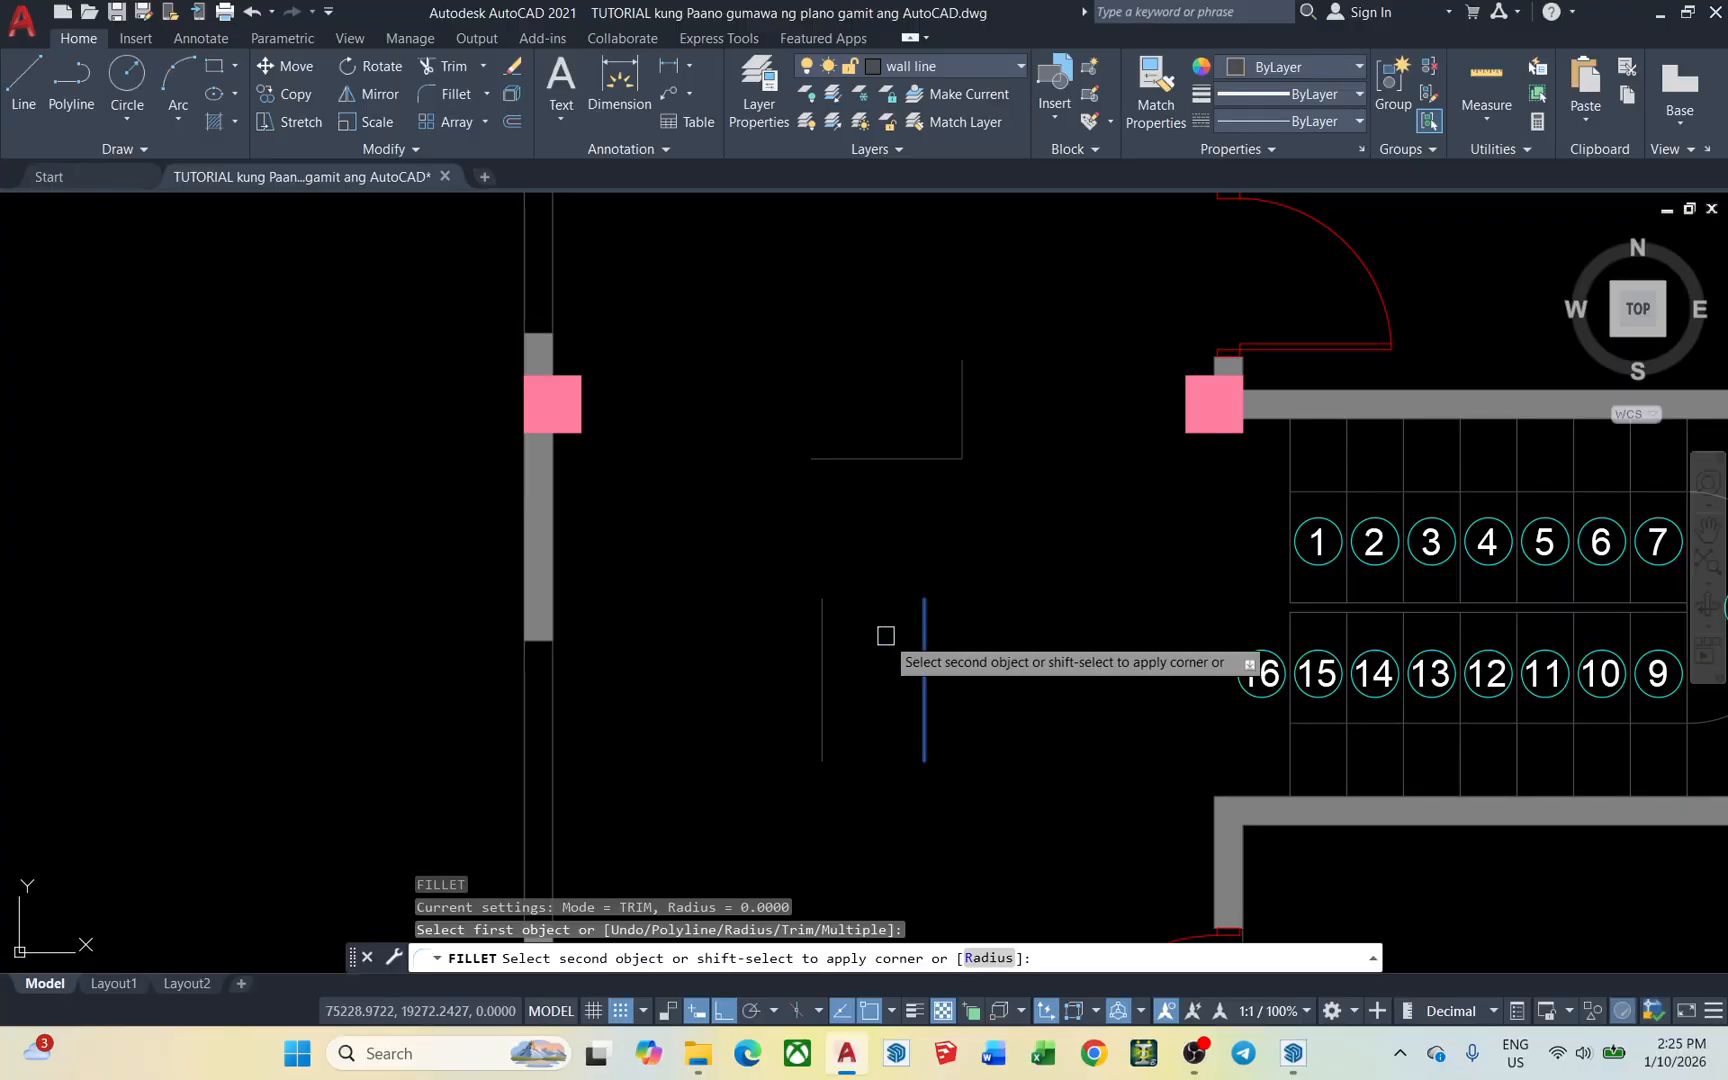
pyautogui.click(830, 649)
# Draw a horizontal line across the semicircle, joining the upper ends of the two vertical practice lines
pyautogui.write('l')
pyautogui.press('Return')
pyautogui.click(824, 598)
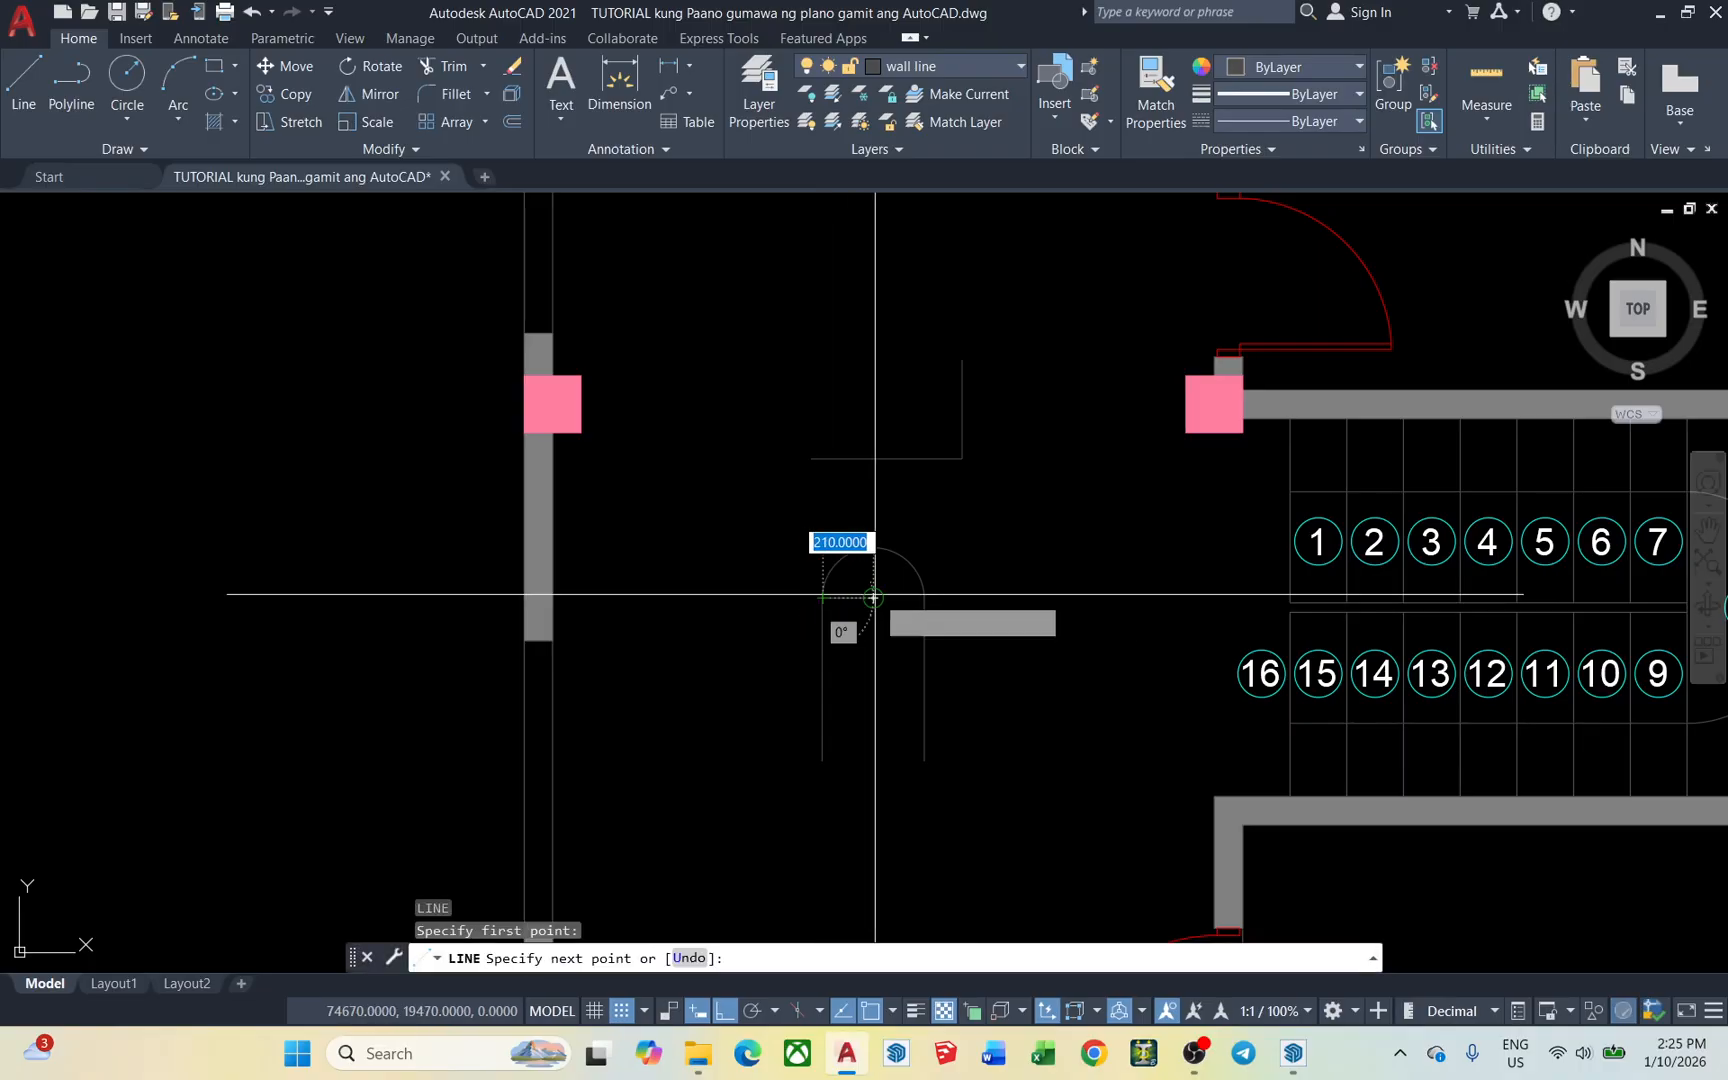
pyautogui.click(923, 598)
pyautogui.press('Escape')
# Draw a circle of radius 270 centred on the midpoint of the horizontal line, through the line's end
pyautogui.scroll(2, 876, 585)
pyautogui.write('c')
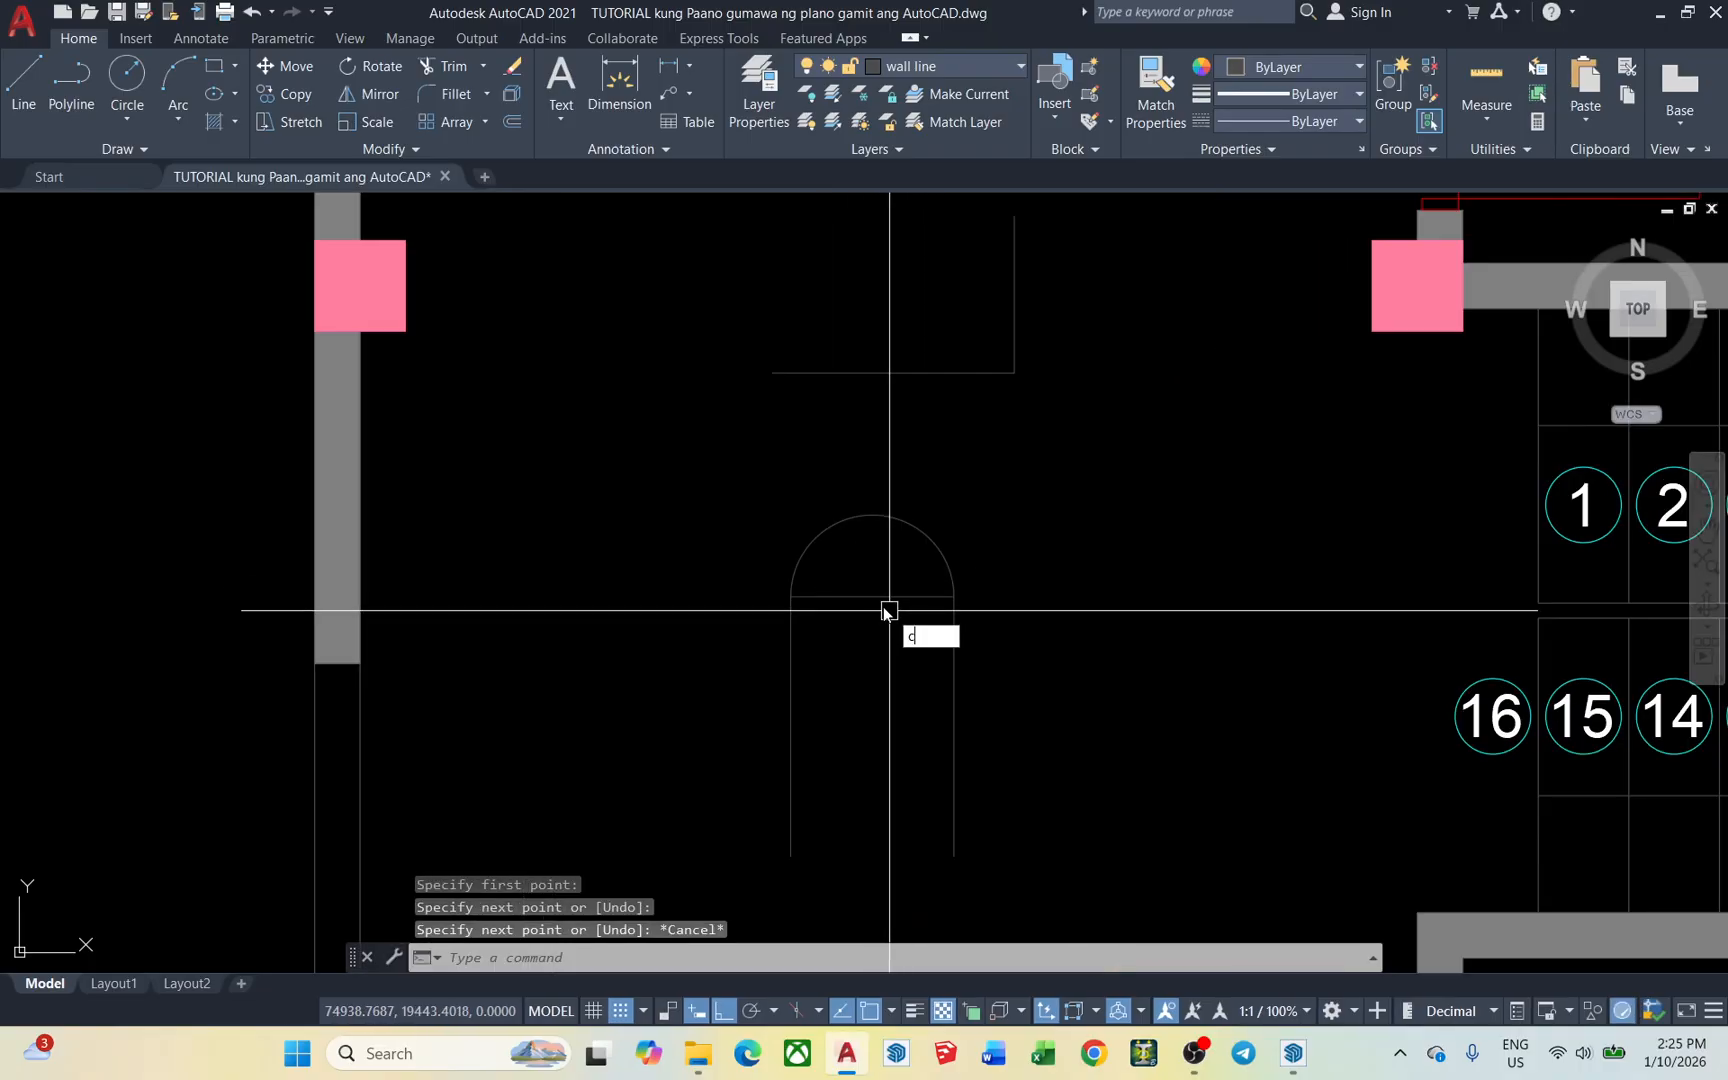
pyautogui.press('Return')
pyautogui.click(872, 594)
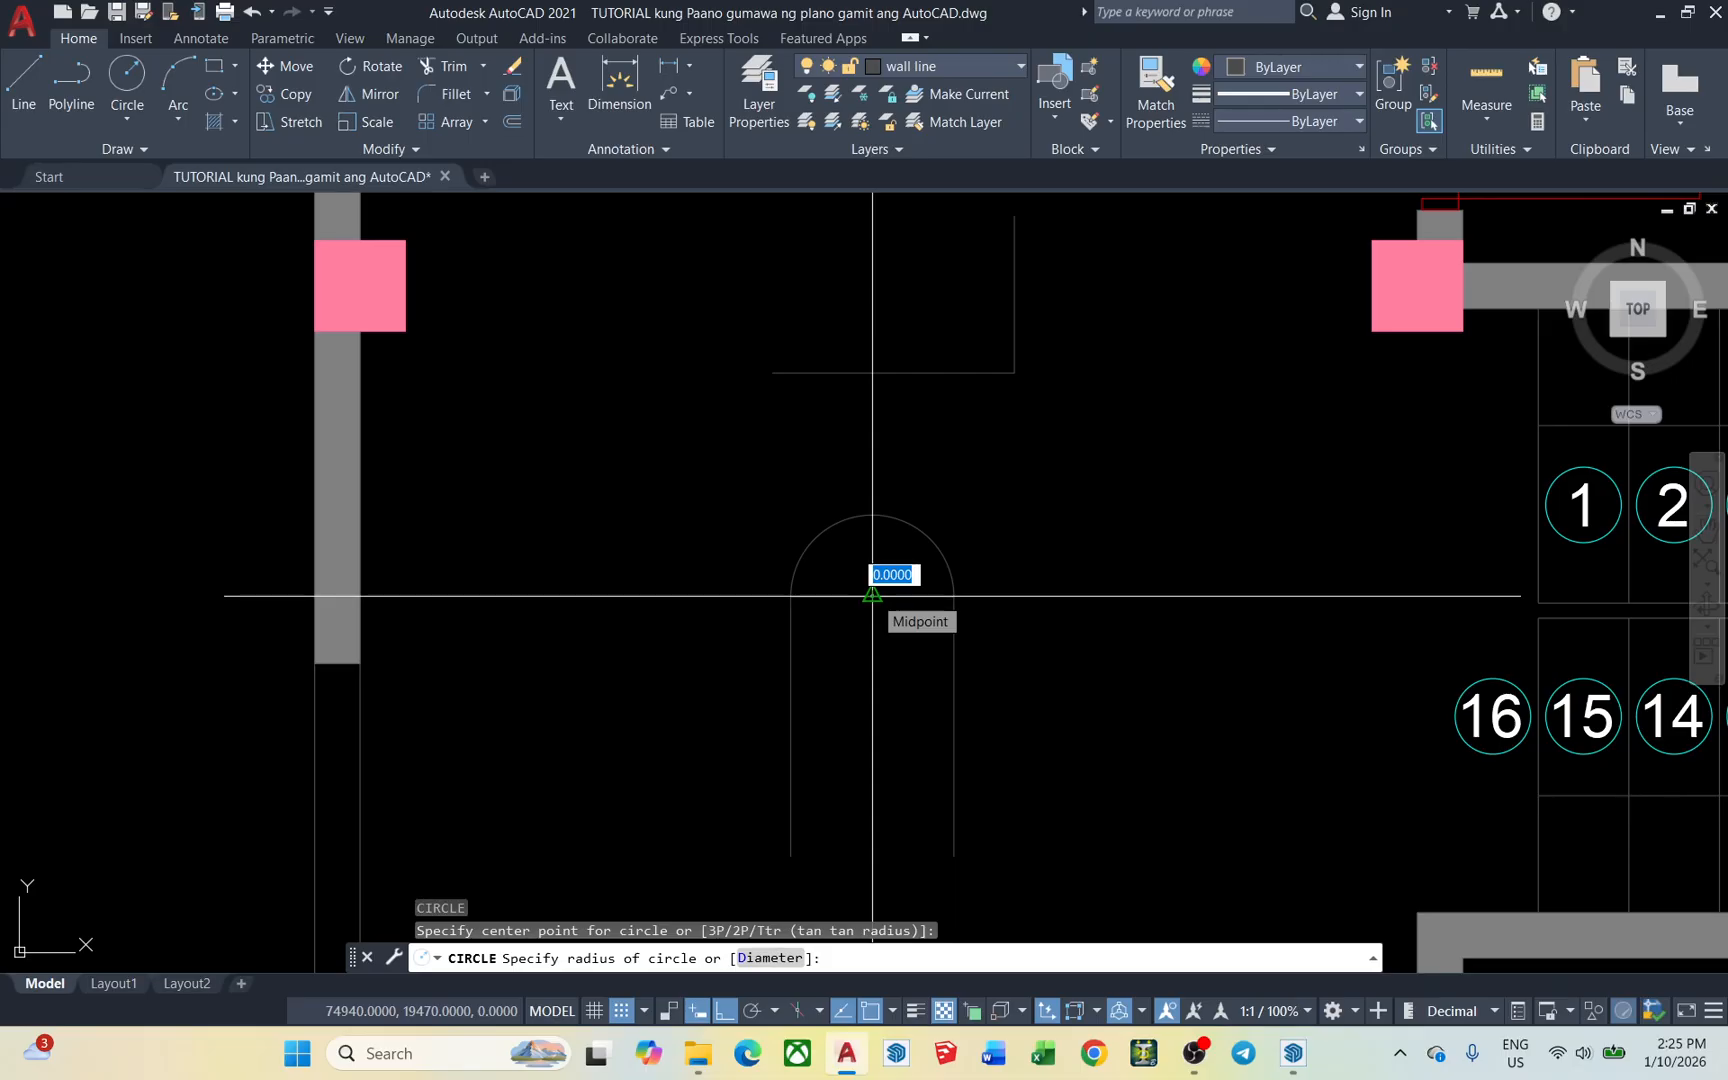
pyautogui.scroll(2, 872, 594)
pyautogui.click(872, 594)
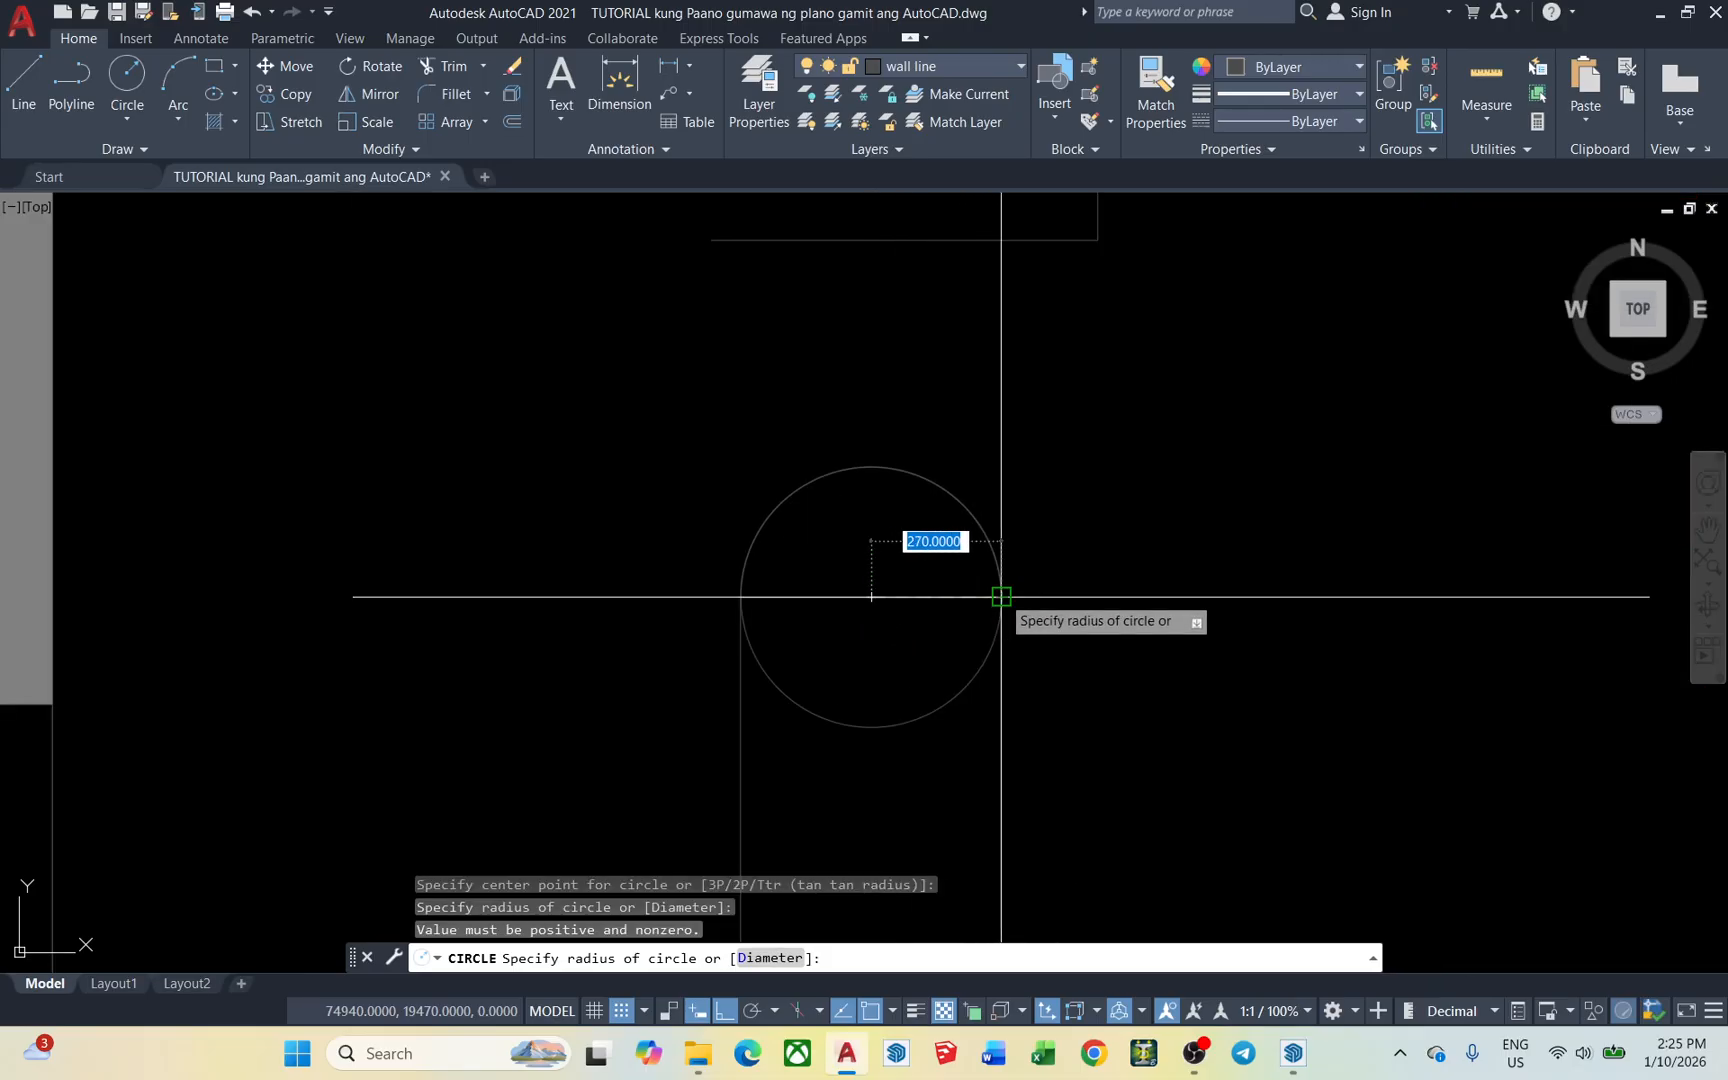
pyautogui.click(1001, 597)
pyautogui.press('Escape')
# Erase the practice circle, semicircle and joining line together with all remaining practice lines in the open room
pyautogui.click(548, 390)
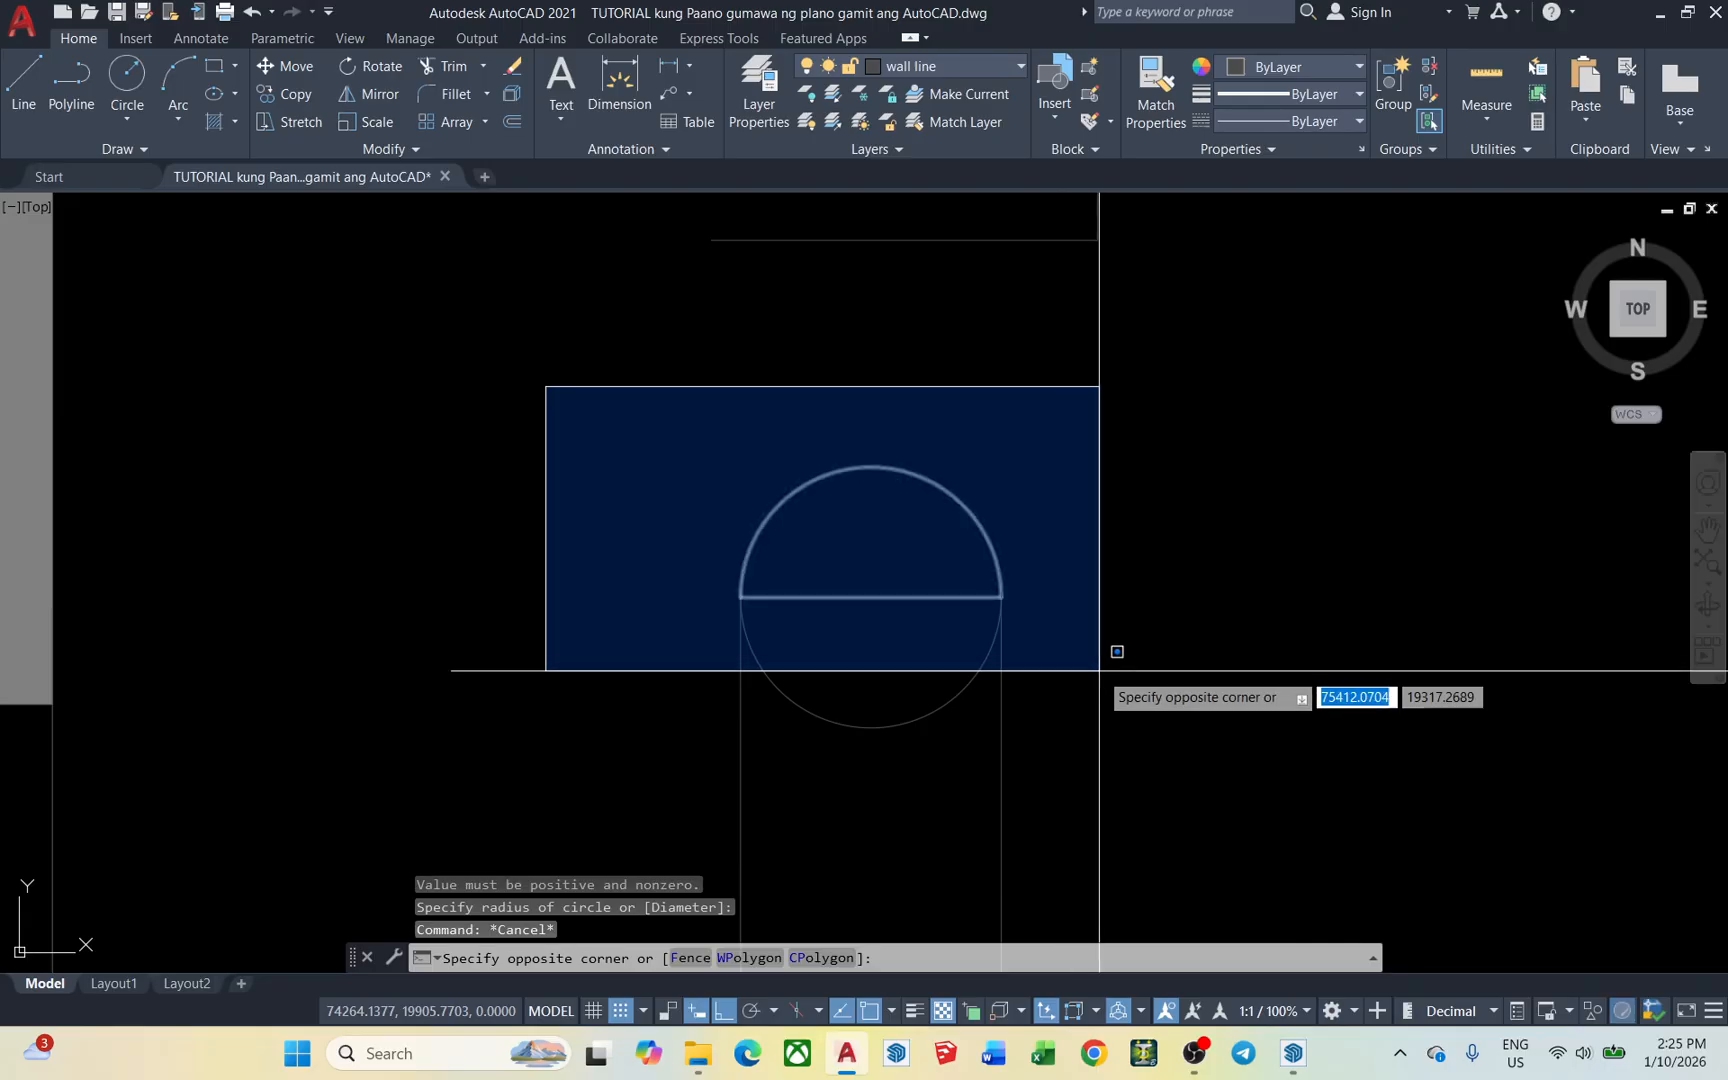
pyautogui.click(1115, 648)
pyautogui.scroll(-6, 770, 511)
pyautogui.write('e')
pyautogui.press('space')
pyautogui.click(848, 583)
pyautogui.click(737, 390)
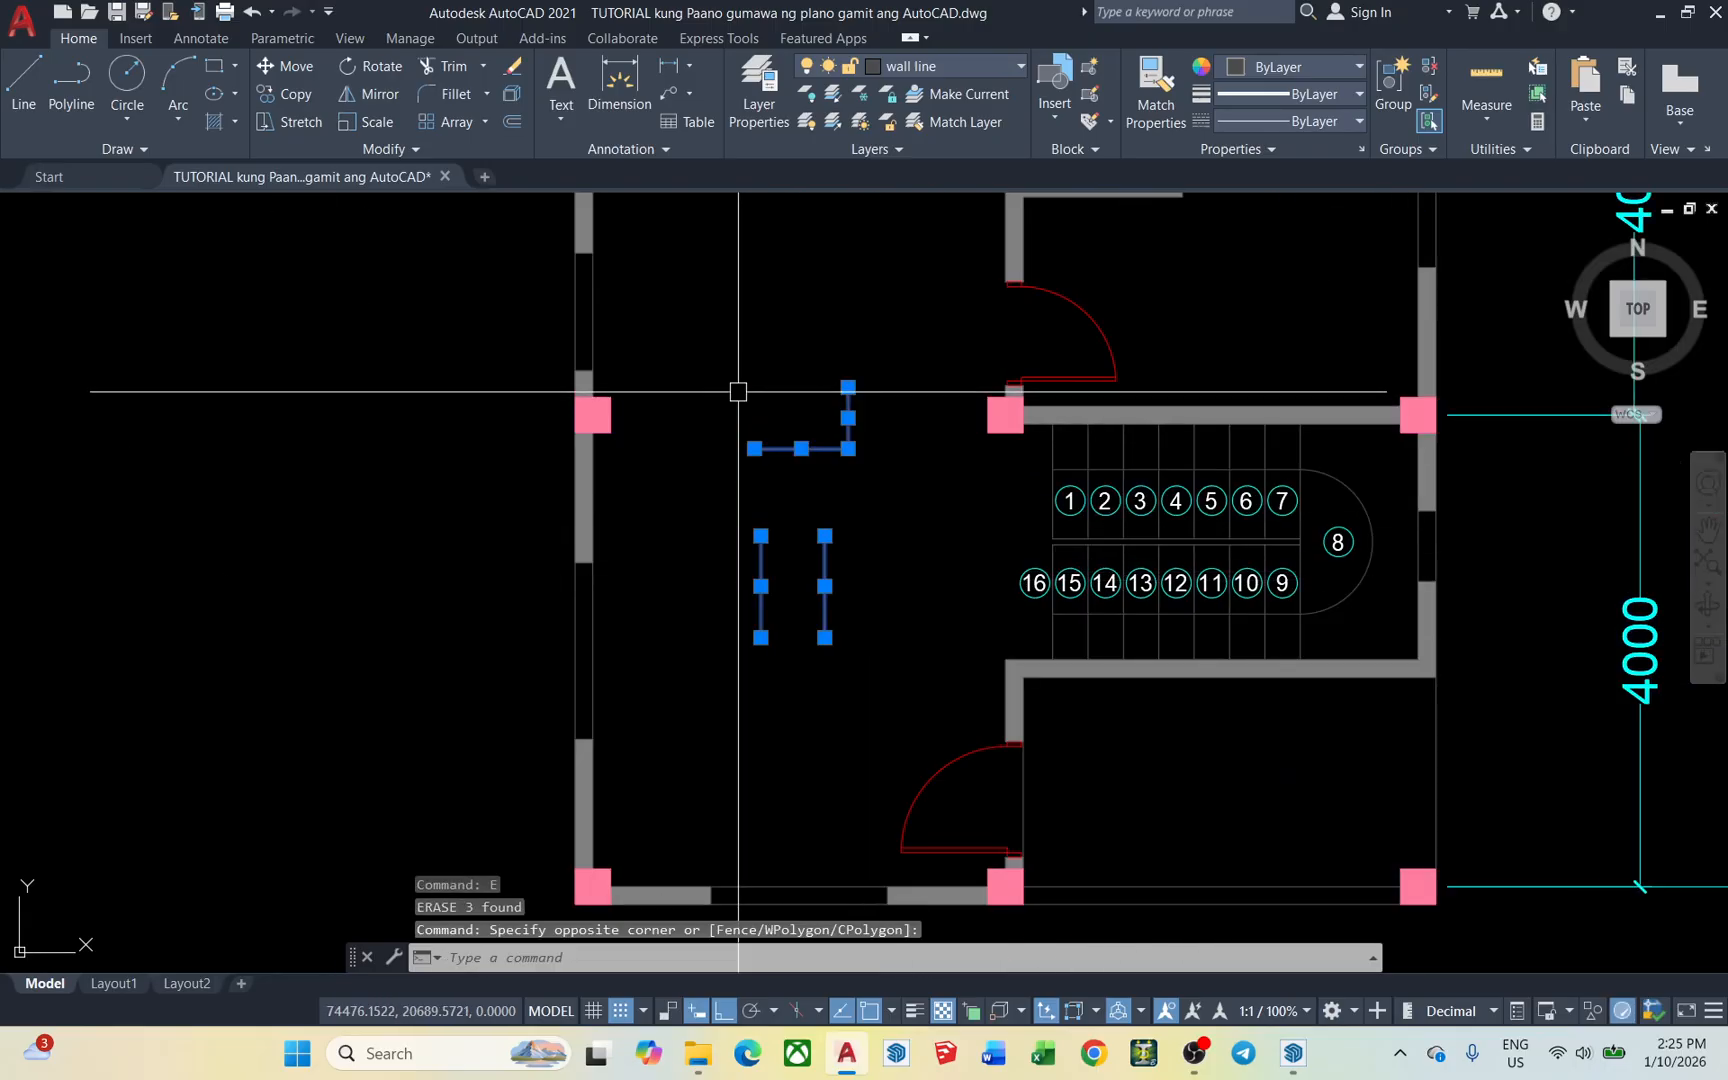
pyautogui.press('space')
# Stretch the starting end of the upper walk line outward by 100, beyond step 1
pyautogui.scroll(2, 1270, 514)
pyautogui.click(1387, 464)
pyautogui.press('Escape')
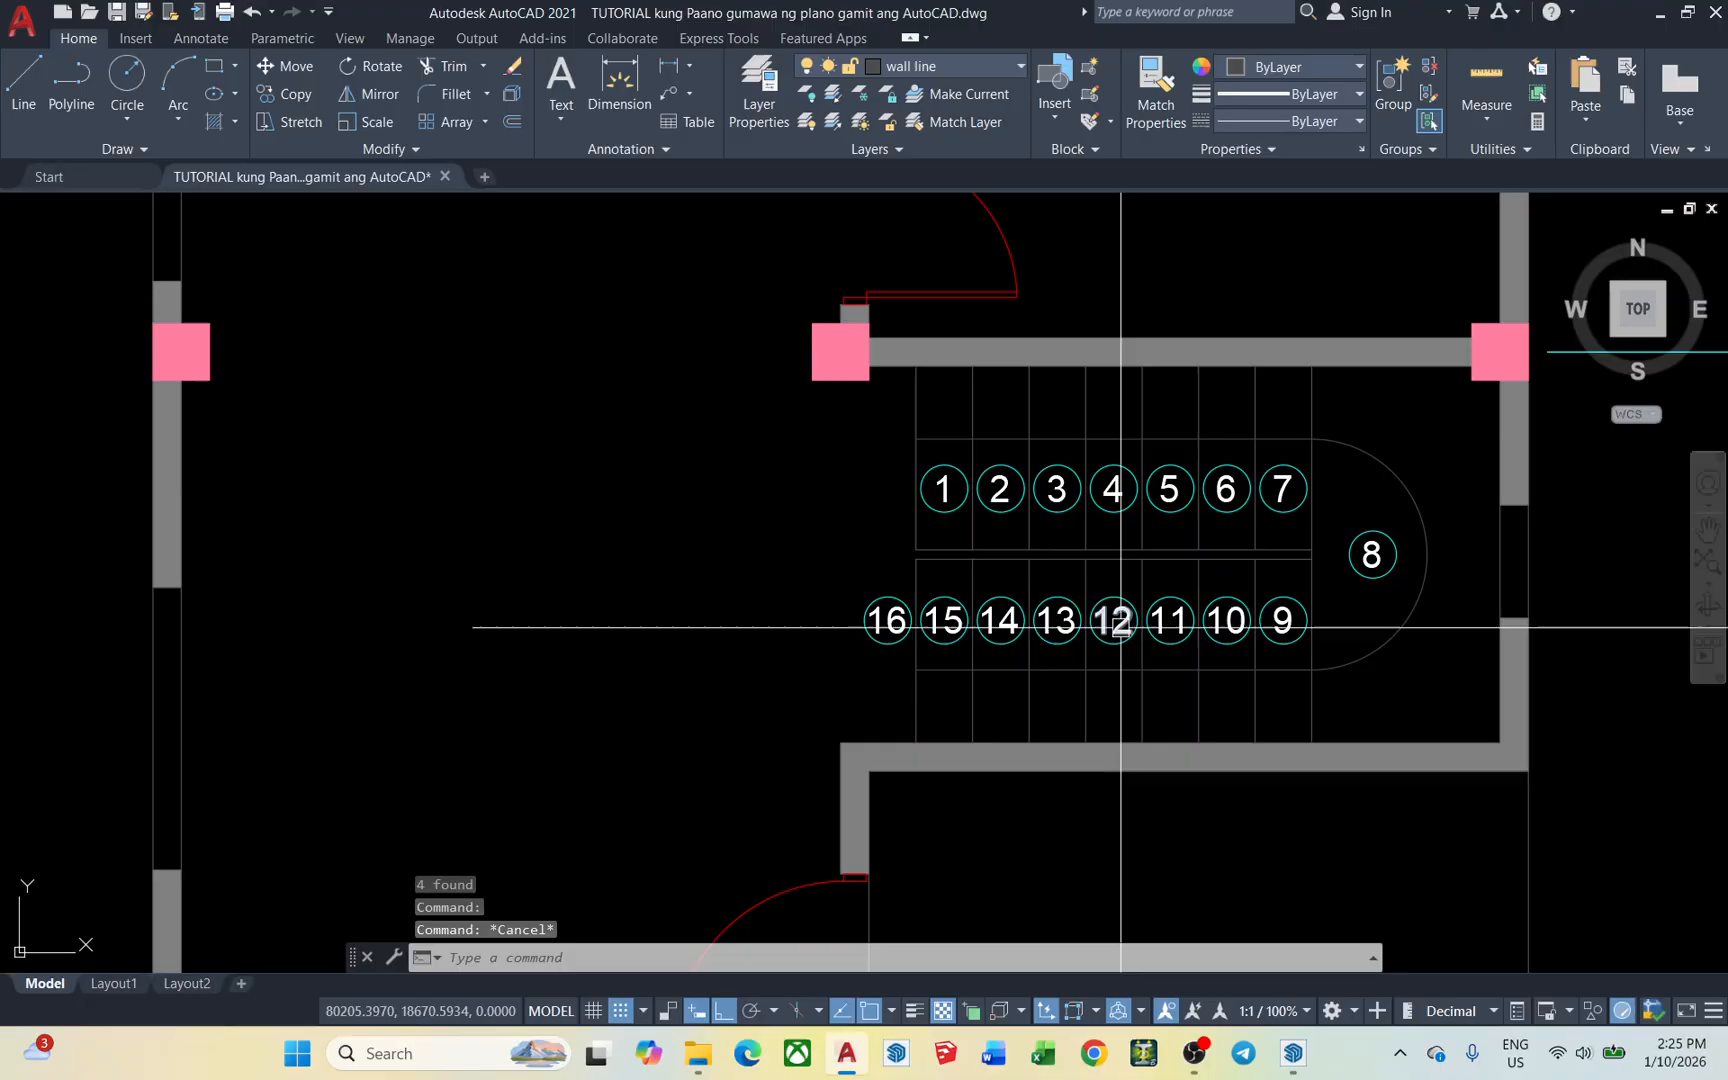
pyautogui.moveTo(1341, 536); pyautogui.dragTo(1166, 483, button='middle')
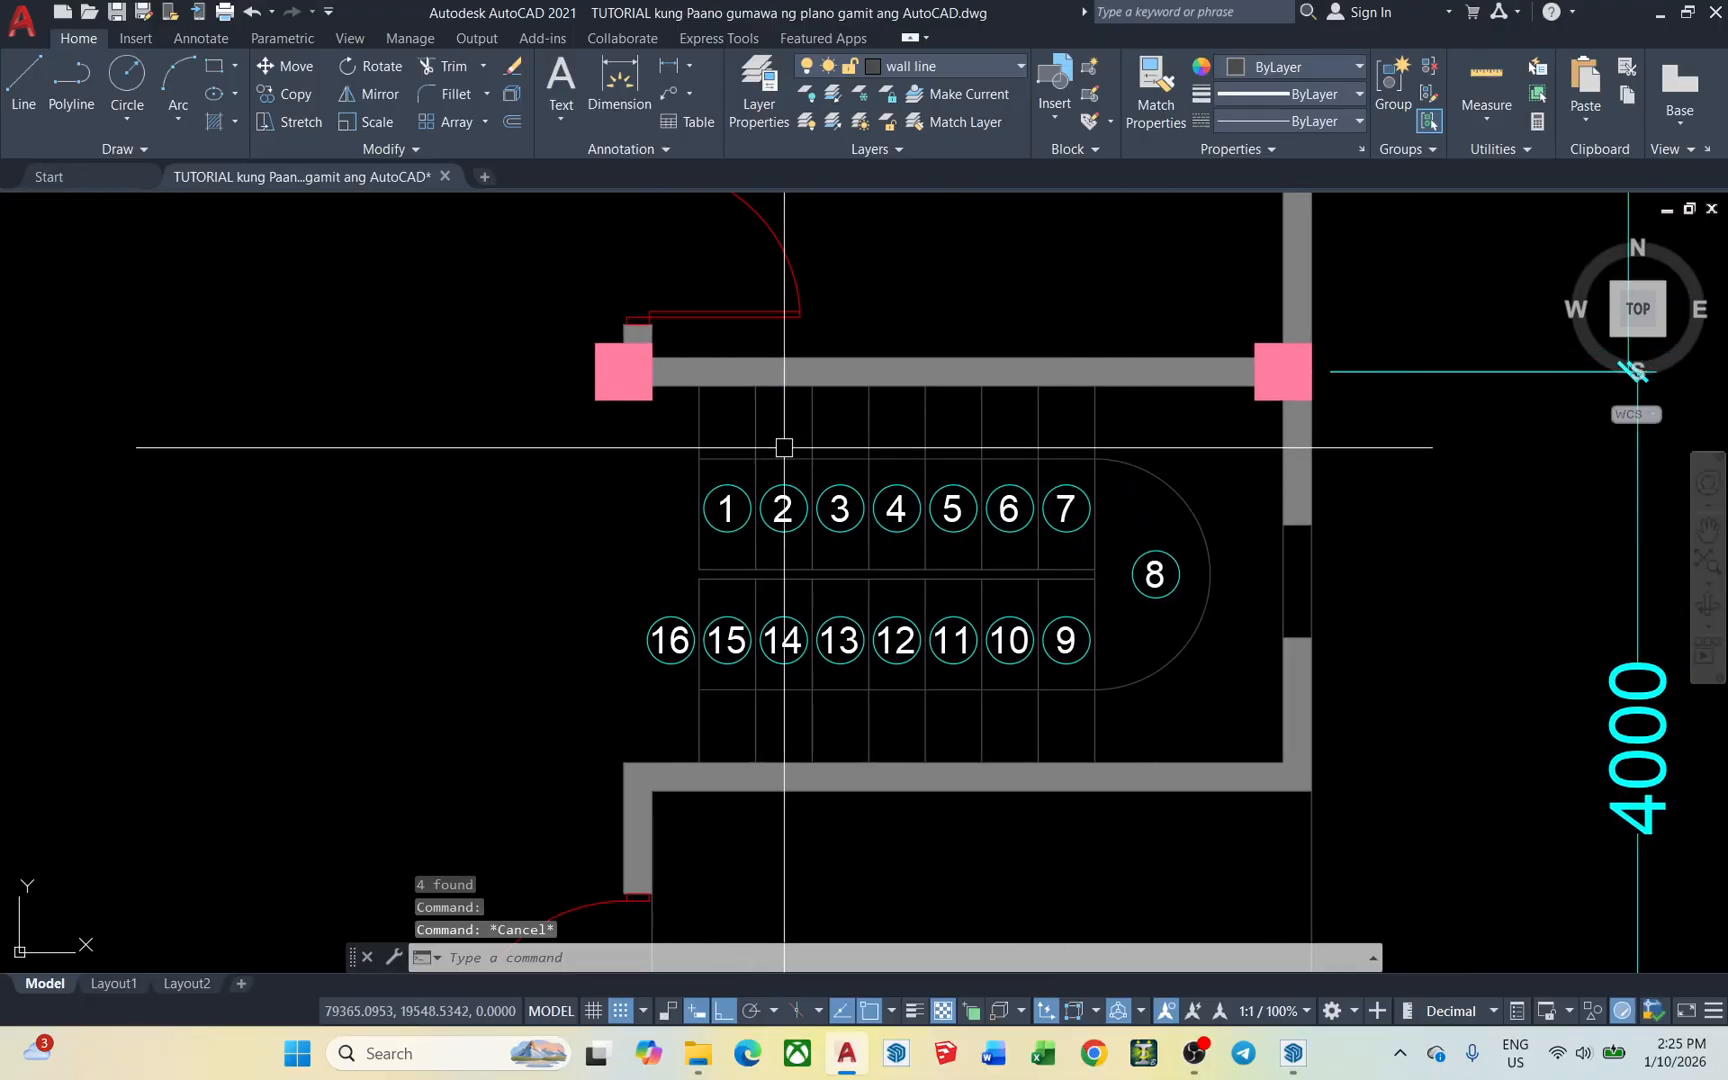
pyautogui.scroll(4, 673, 428)
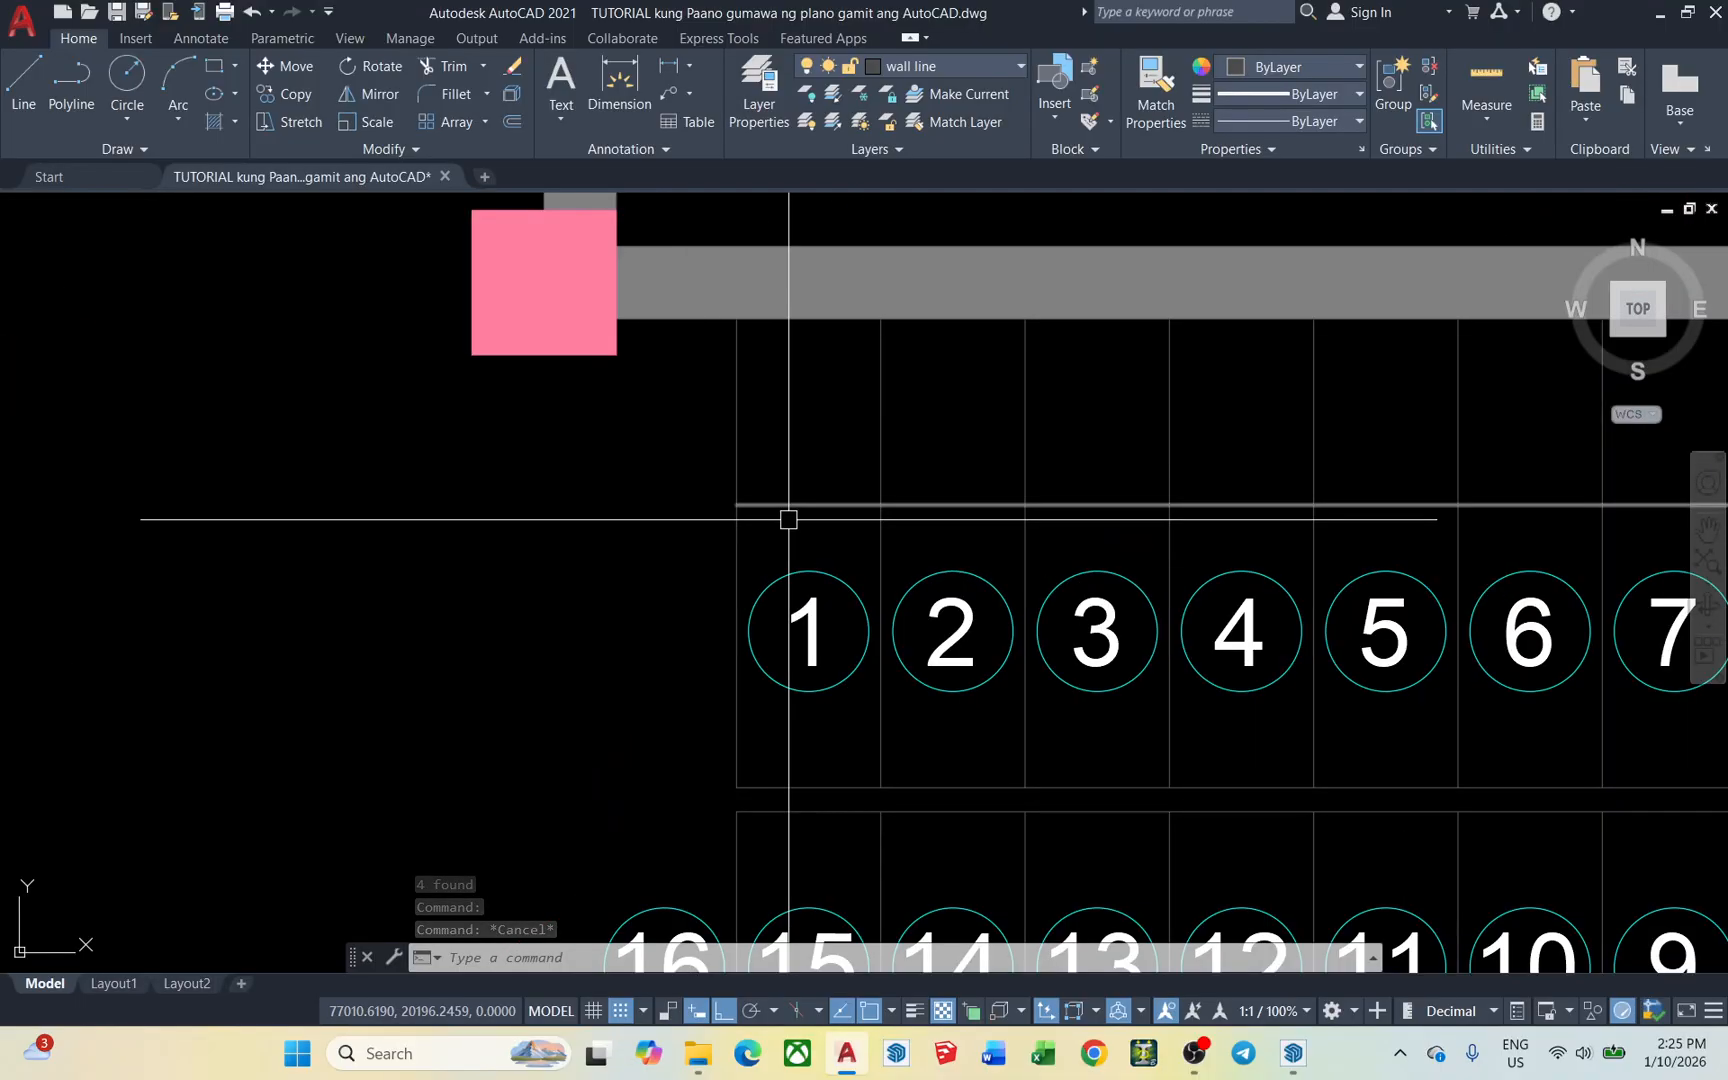
pyautogui.click(760, 504)
pyautogui.click(737, 504)
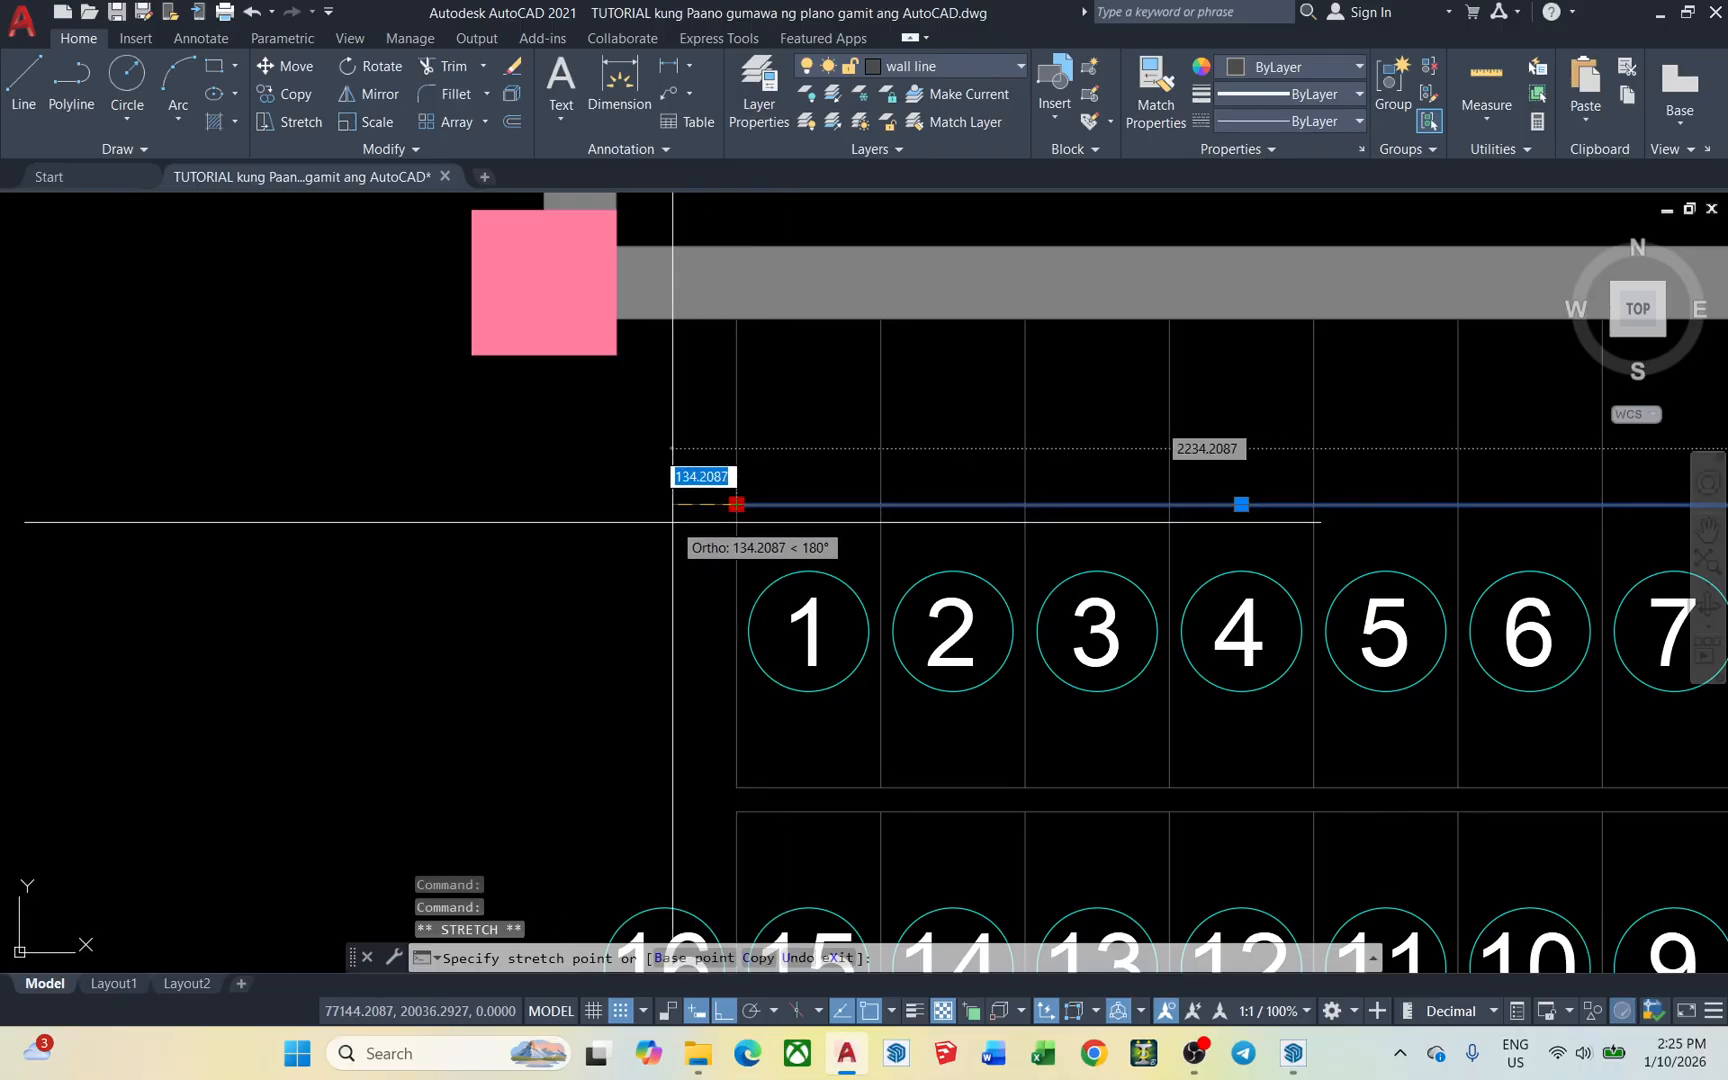
pyautogui.write('100')
pyautogui.press('Return')
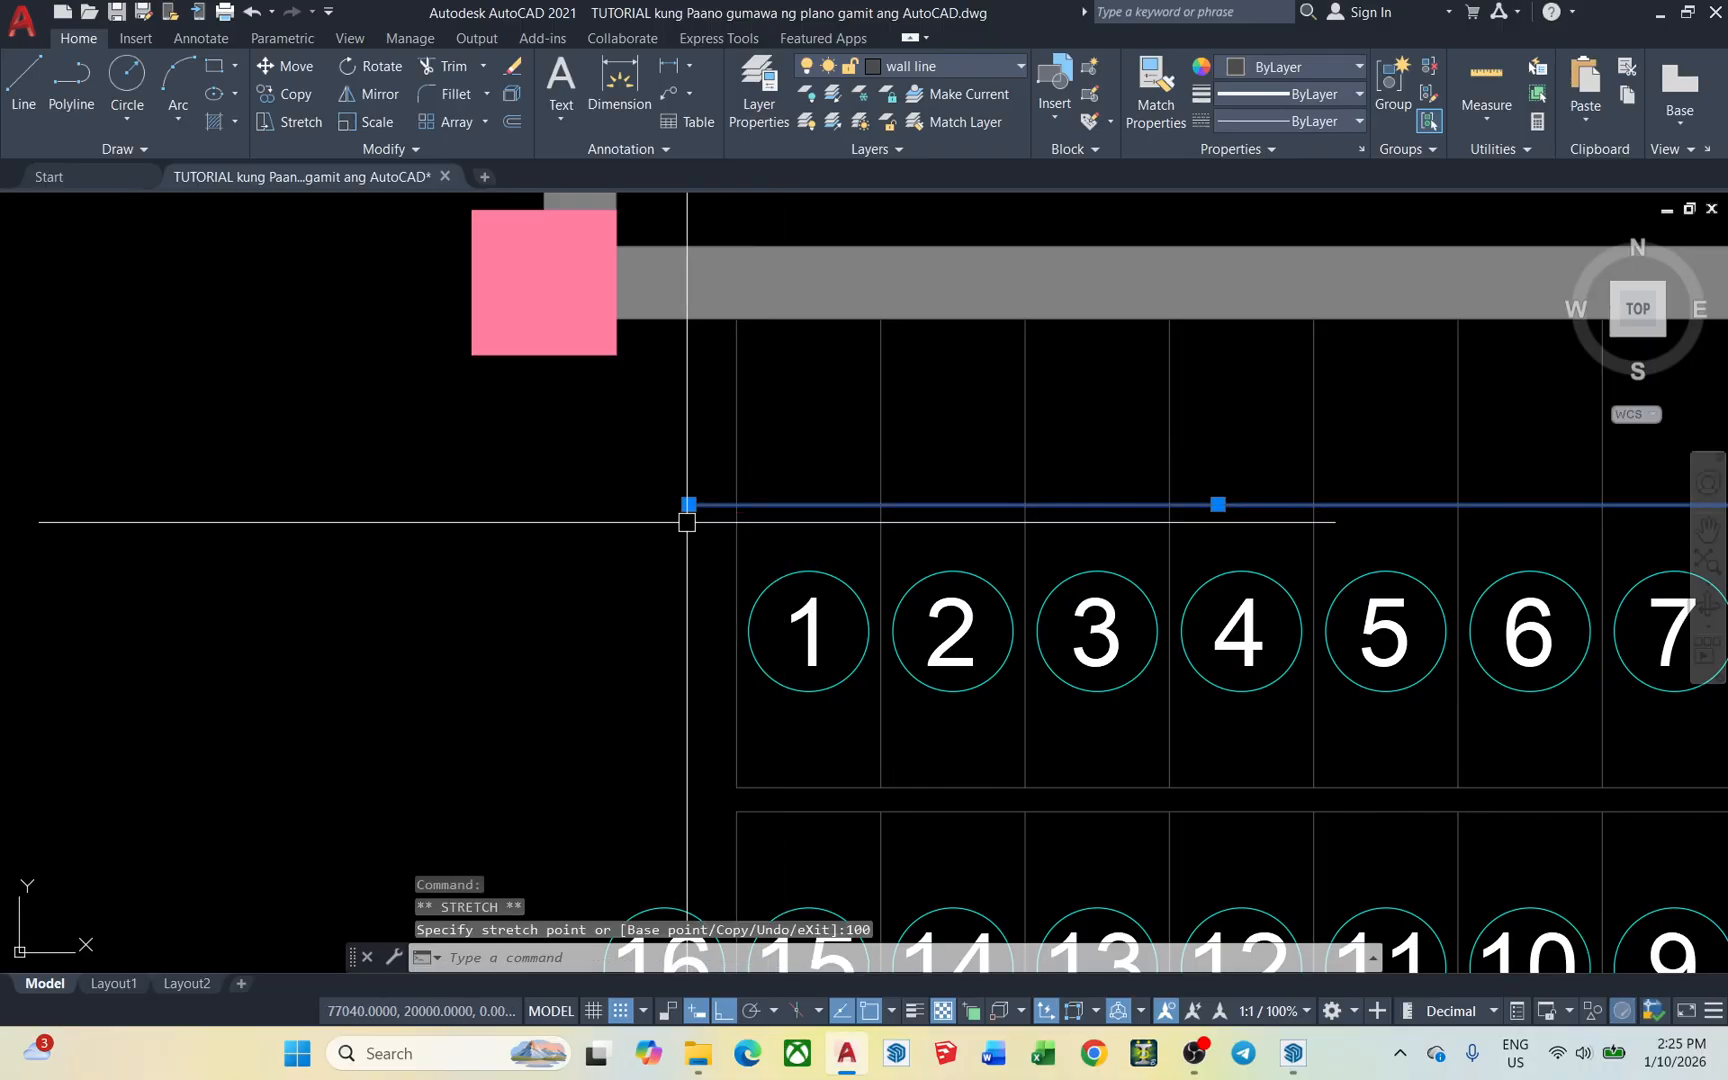
pyautogui.press('Escape')
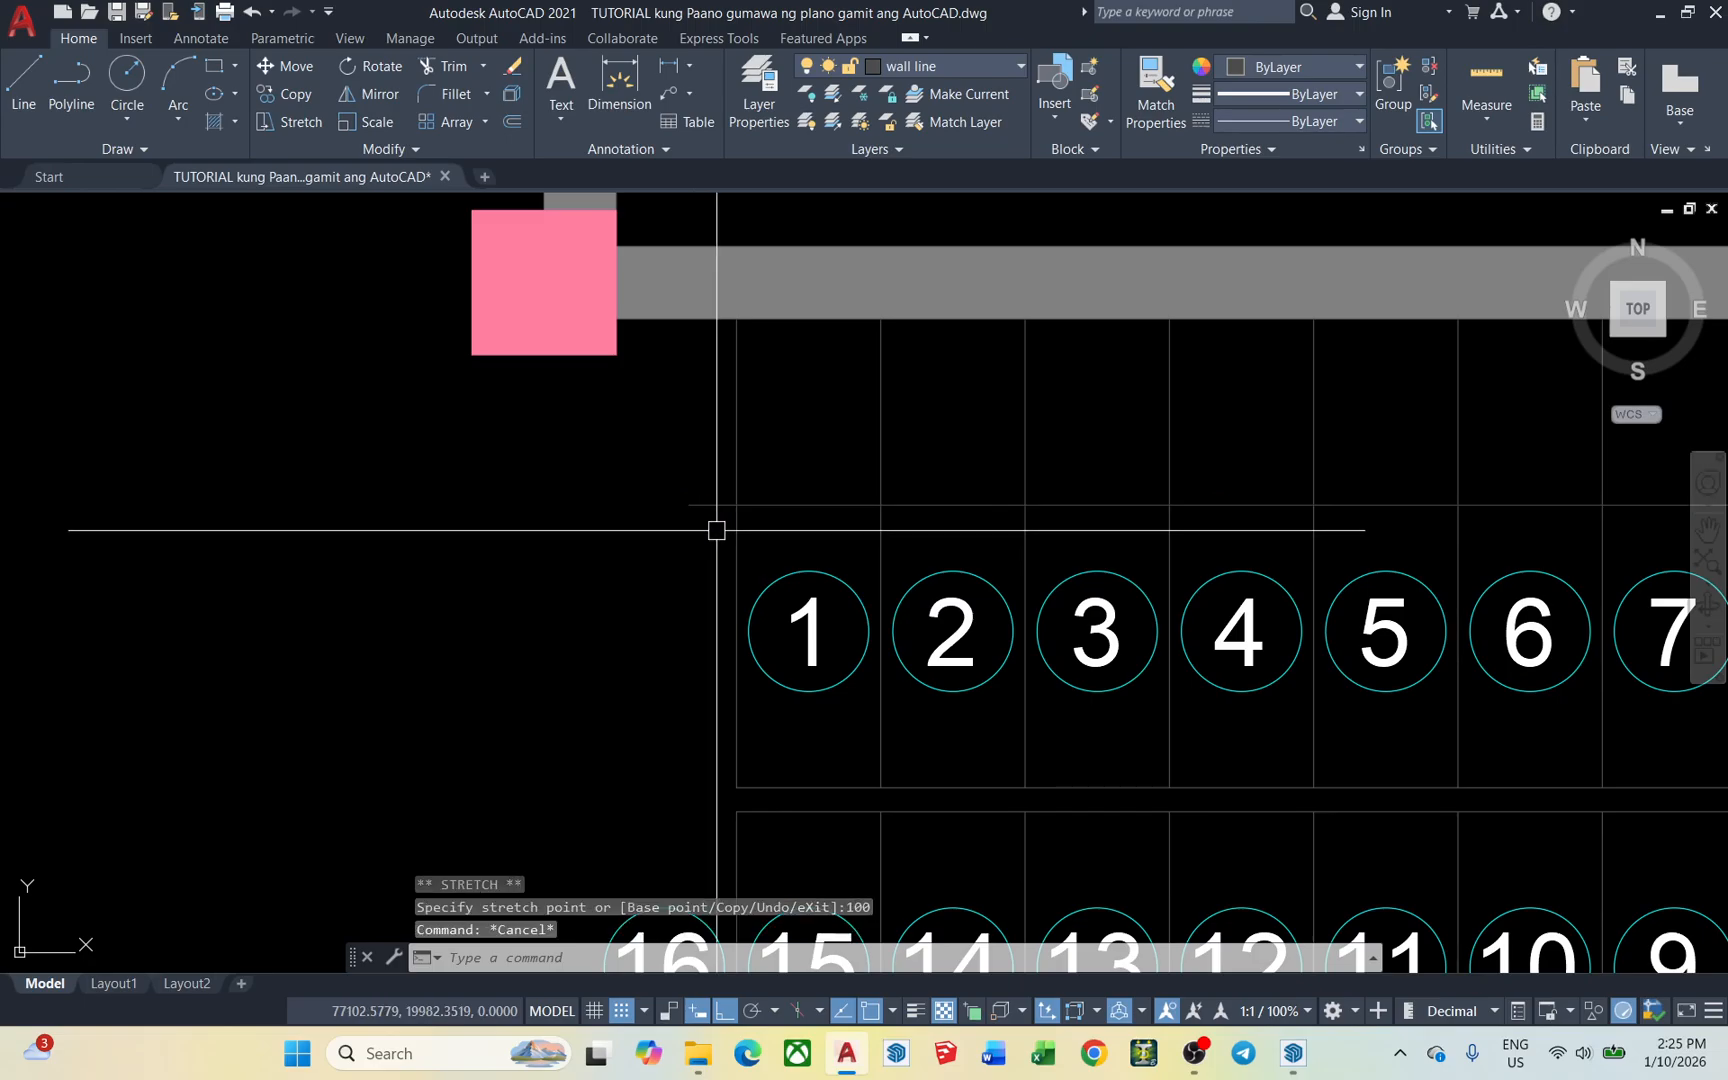
# Try a circle of radius 100 centred on the upper walk line's starting end, and erase it
pyautogui.press('Return')
pyautogui.click(689, 505)
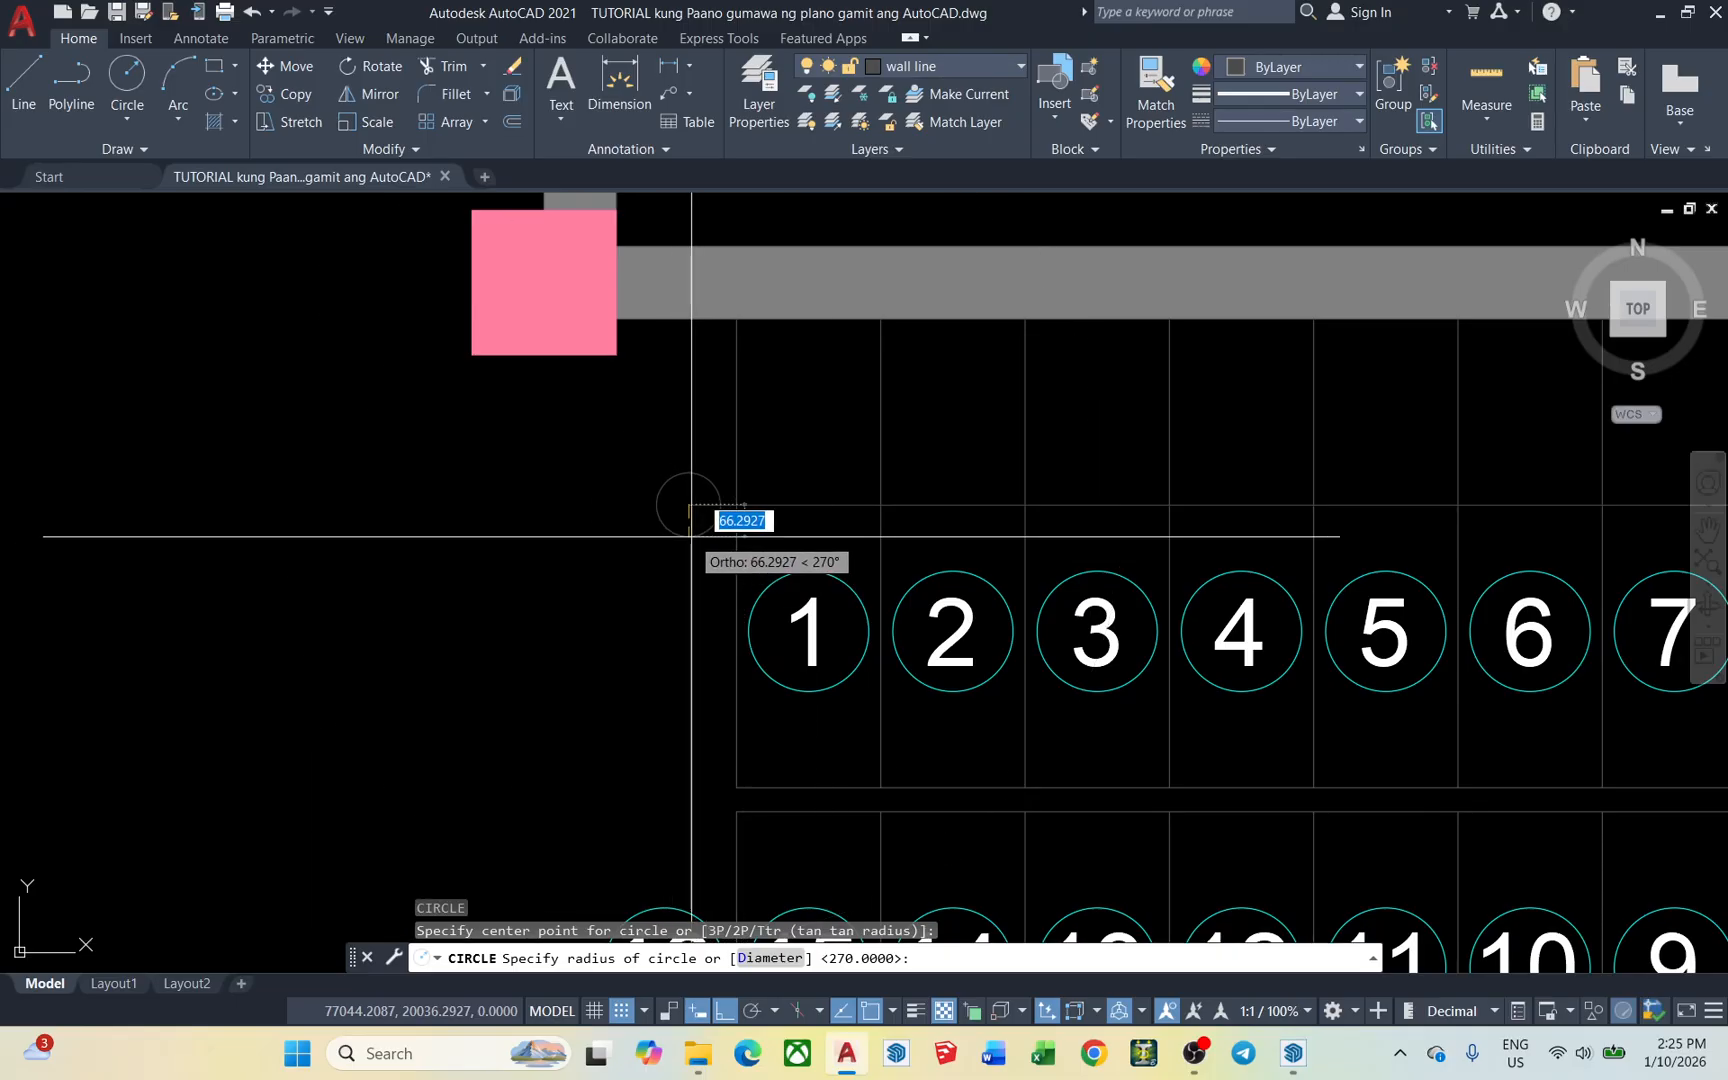
pyautogui.write('100')
pyautogui.press('Return')
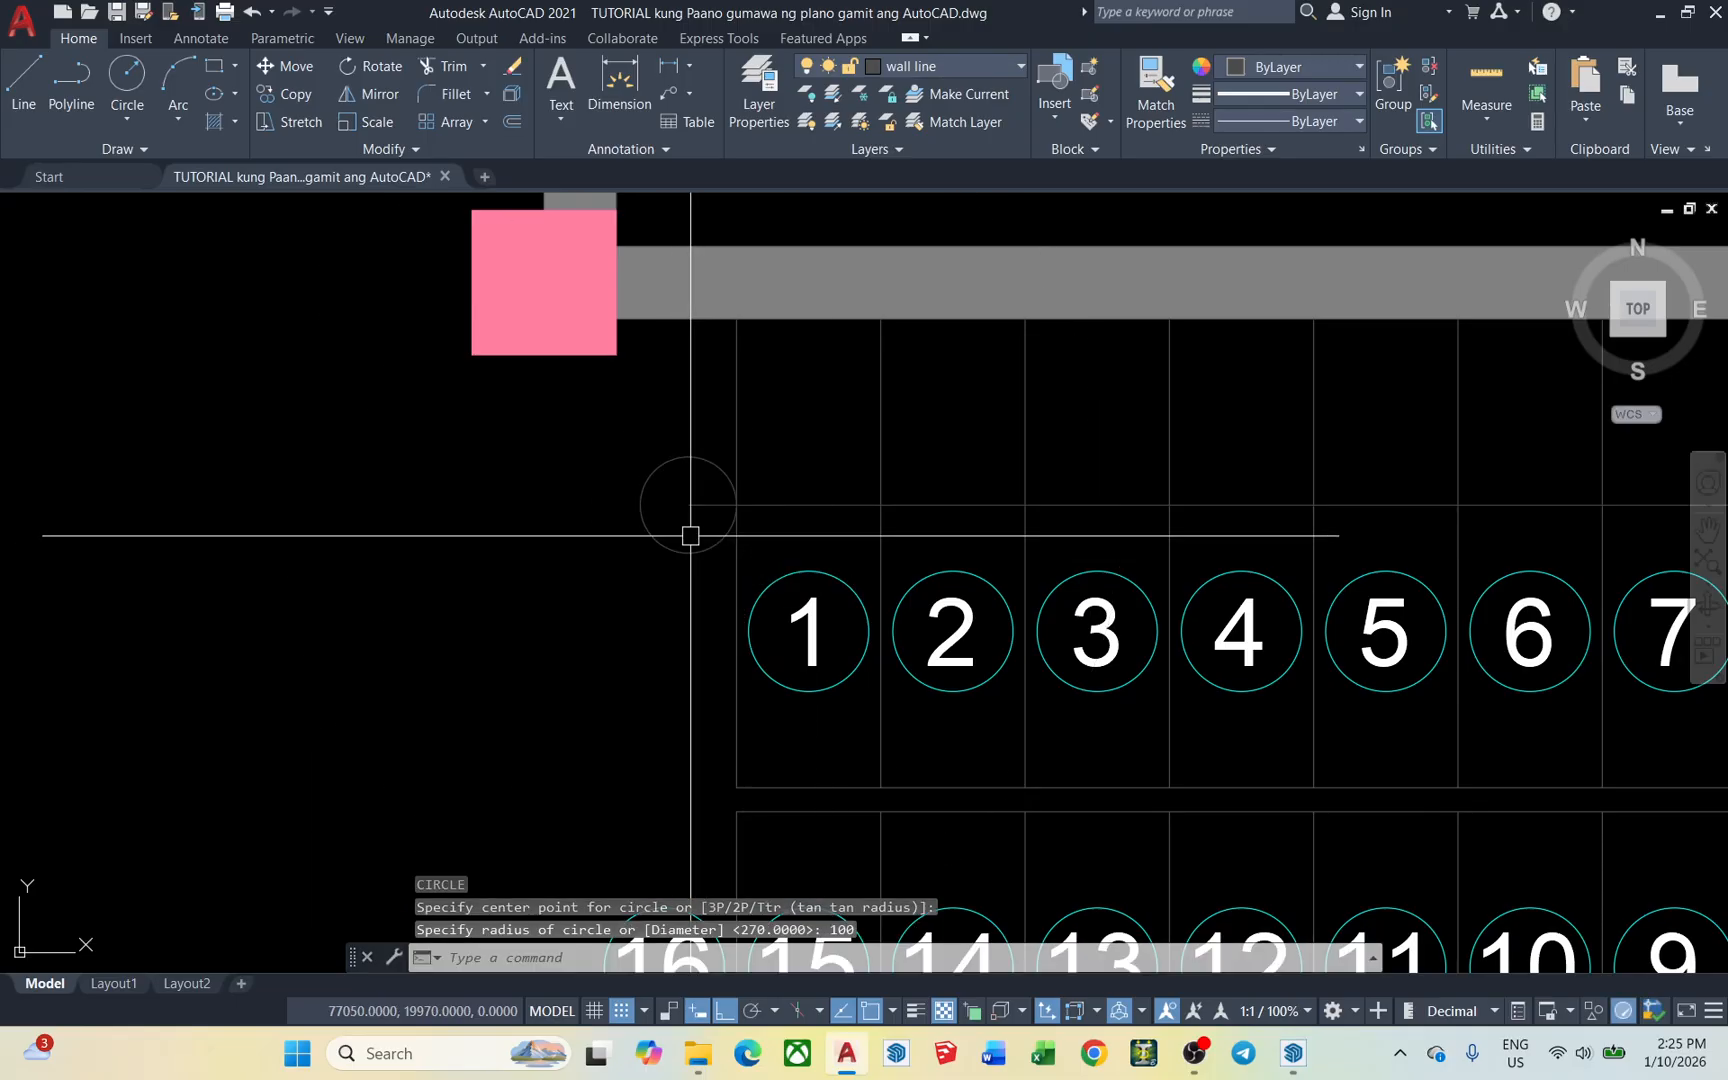
pyautogui.click(694, 459)
pyautogui.write('e')
pyautogui.press('Return')
# Draw a circle of radius 50 centred on the upper walk line's starting end
pyautogui.write('c')
pyautogui.press('Return')
pyautogui.click(689, 505)
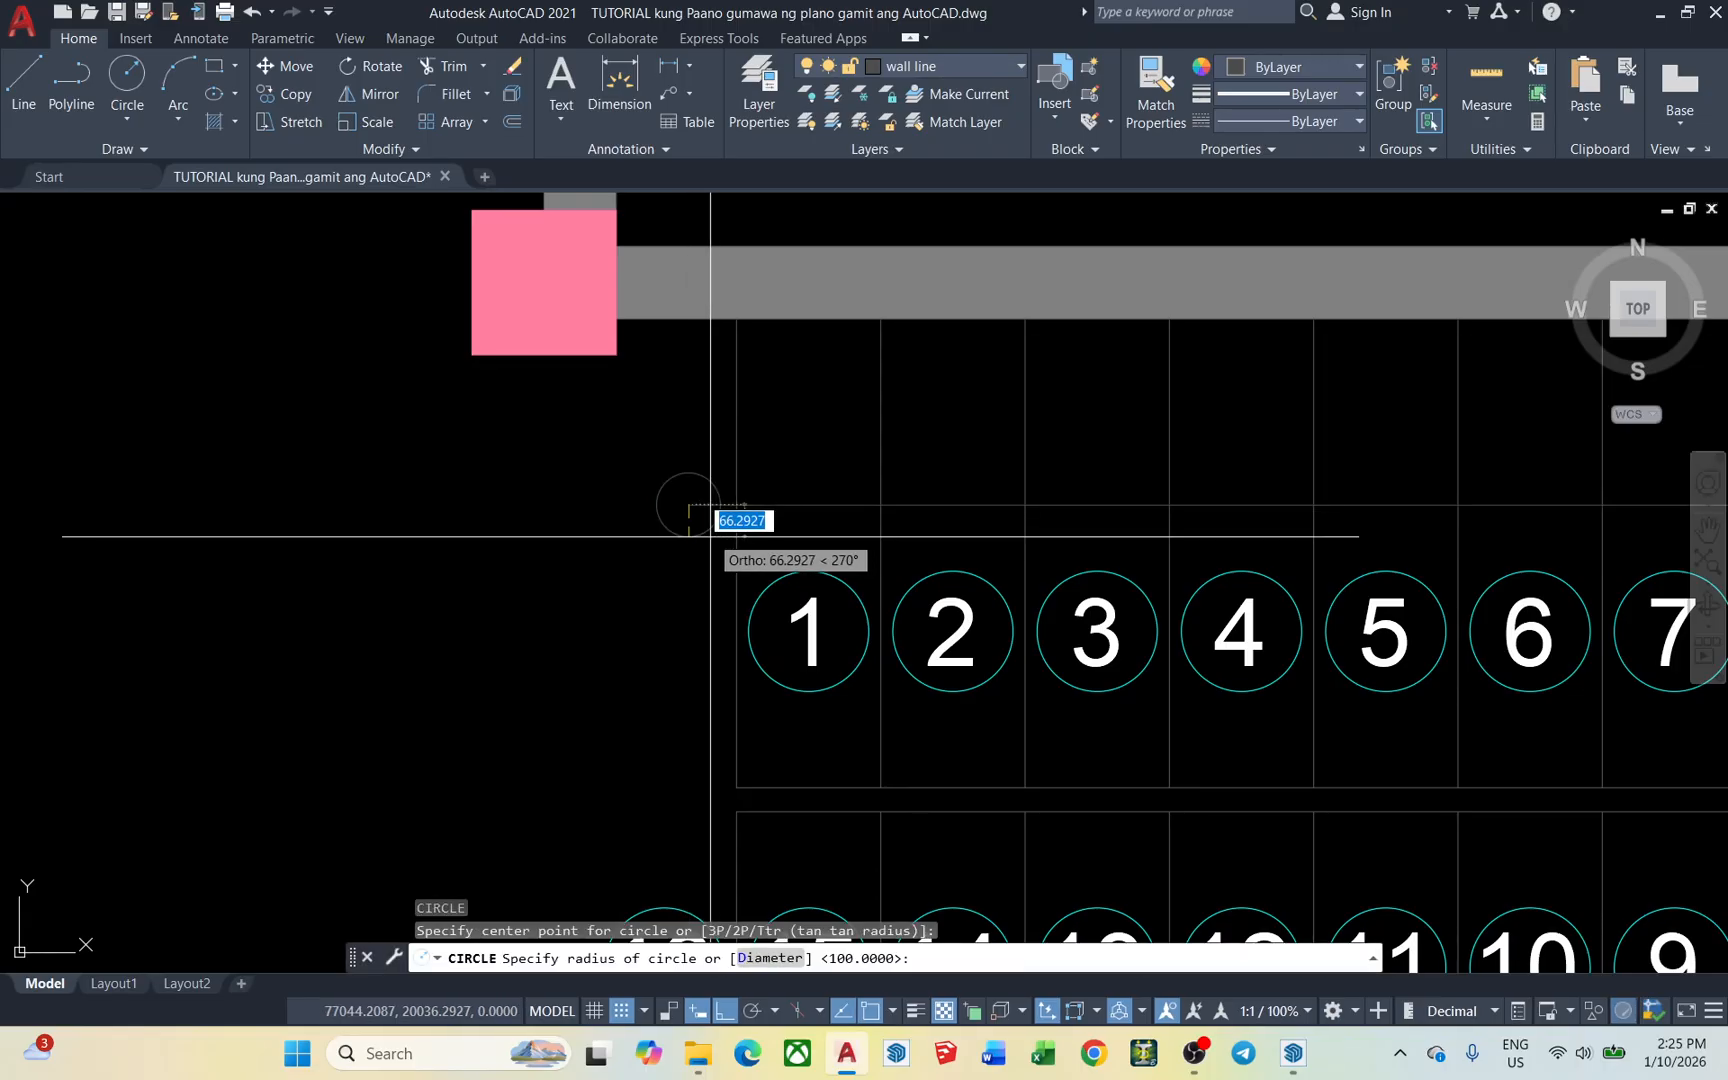
pyautogui.write('50')
pyautogui.press('Return')
# Stretch the open end of the lower walk line outward by 100, beyond step 15
pyautogui.scroll(-6, 752, 470)
pyautogui.scroll(4, 747, 620)
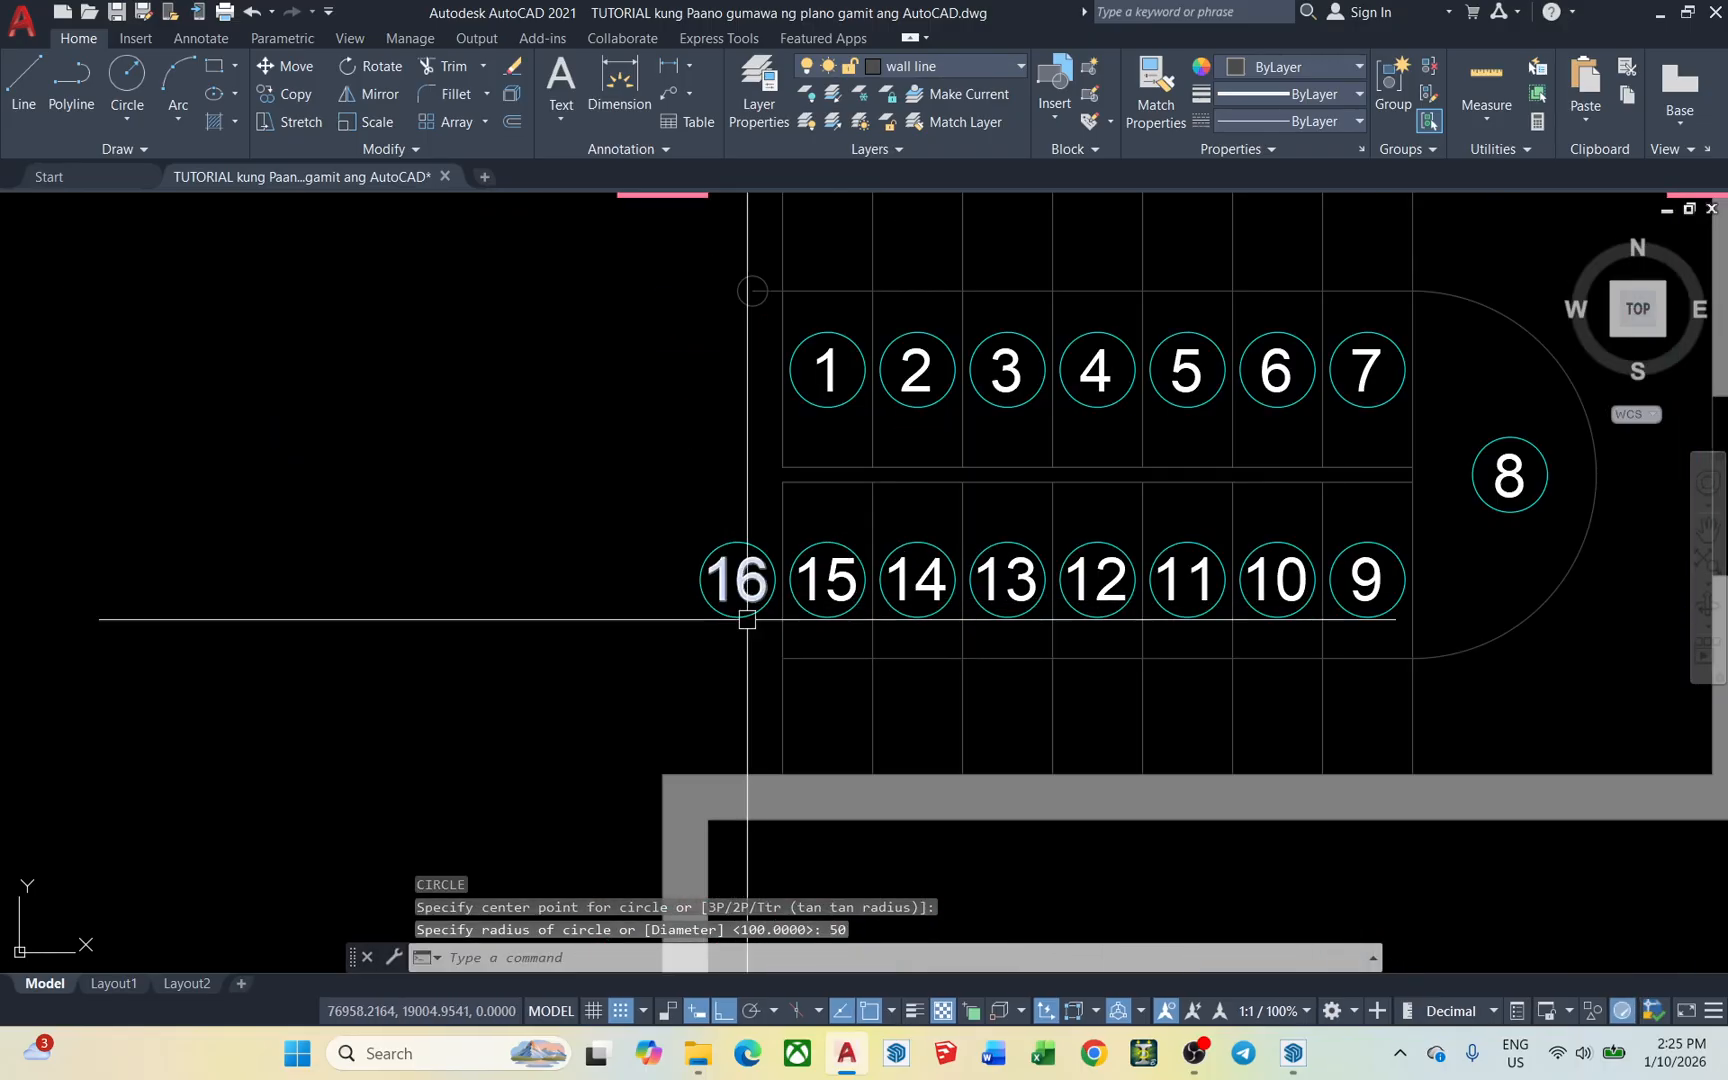
pyautogui.click(790, 658)
pyautogui.click(784, 658)
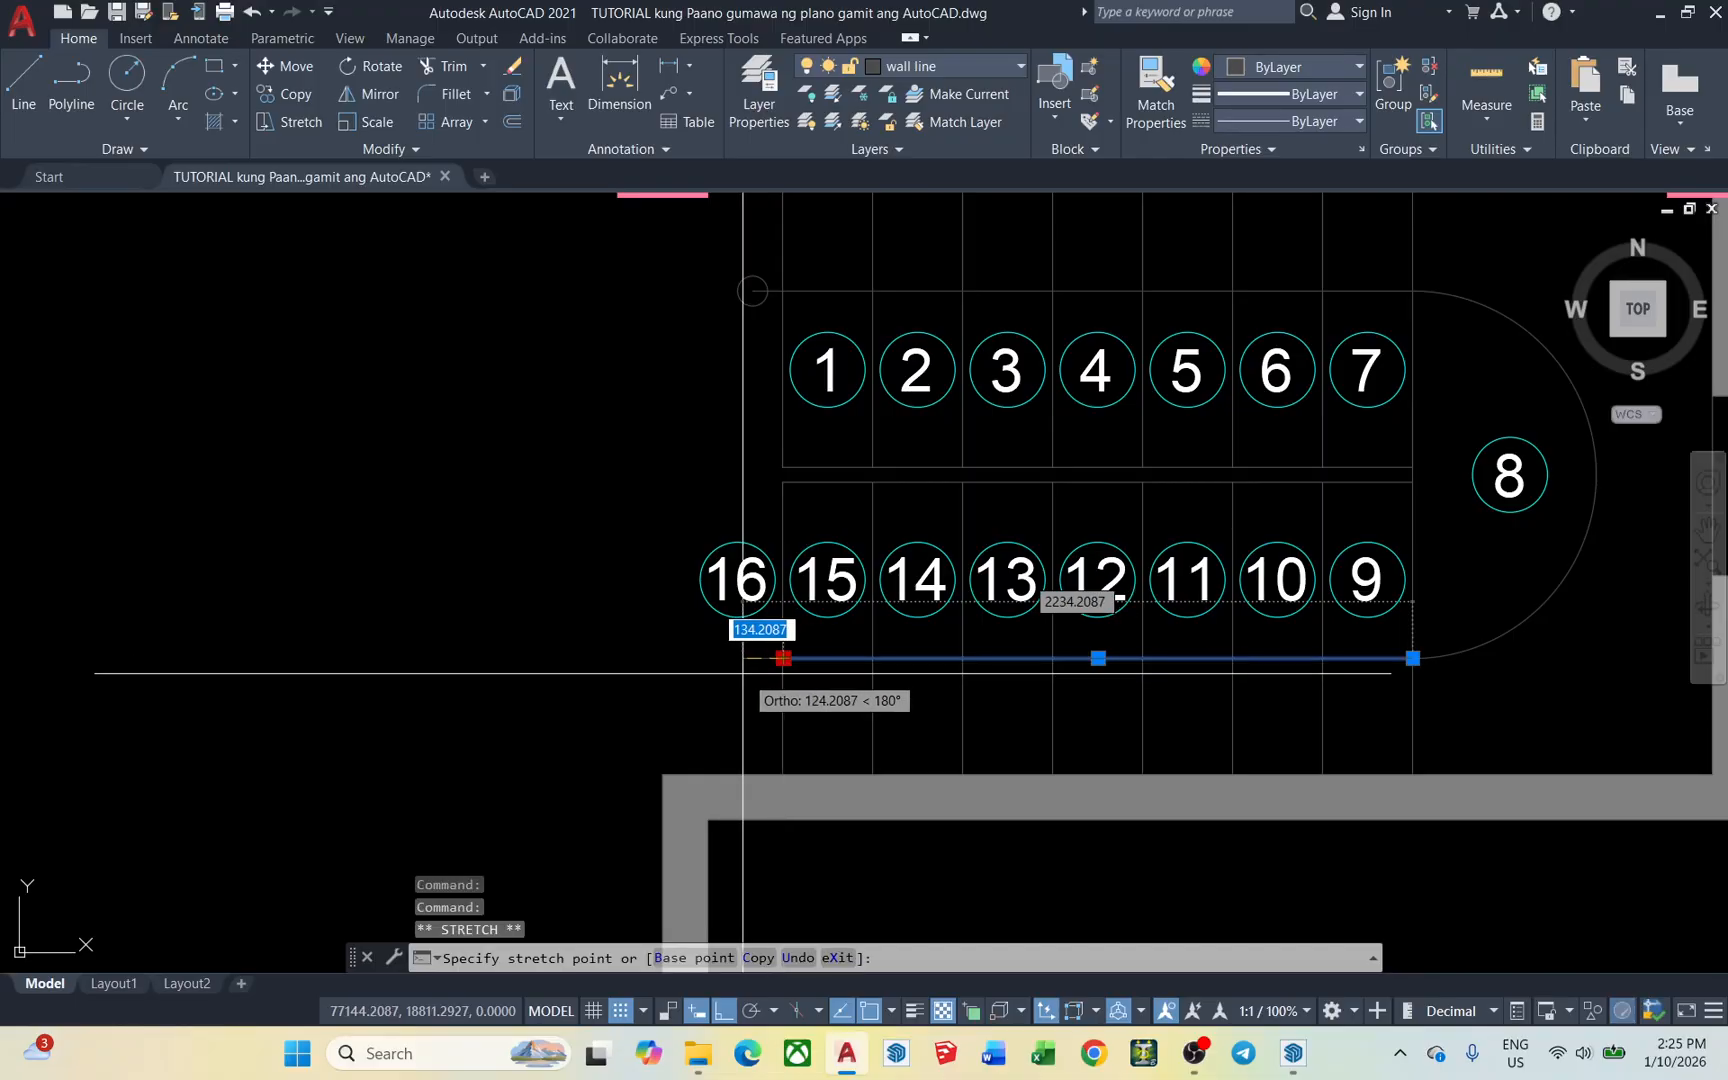
pyautogui.write('100')
pyautogui.press('Return')
pyautogui.scroll(-6, 745, 678)
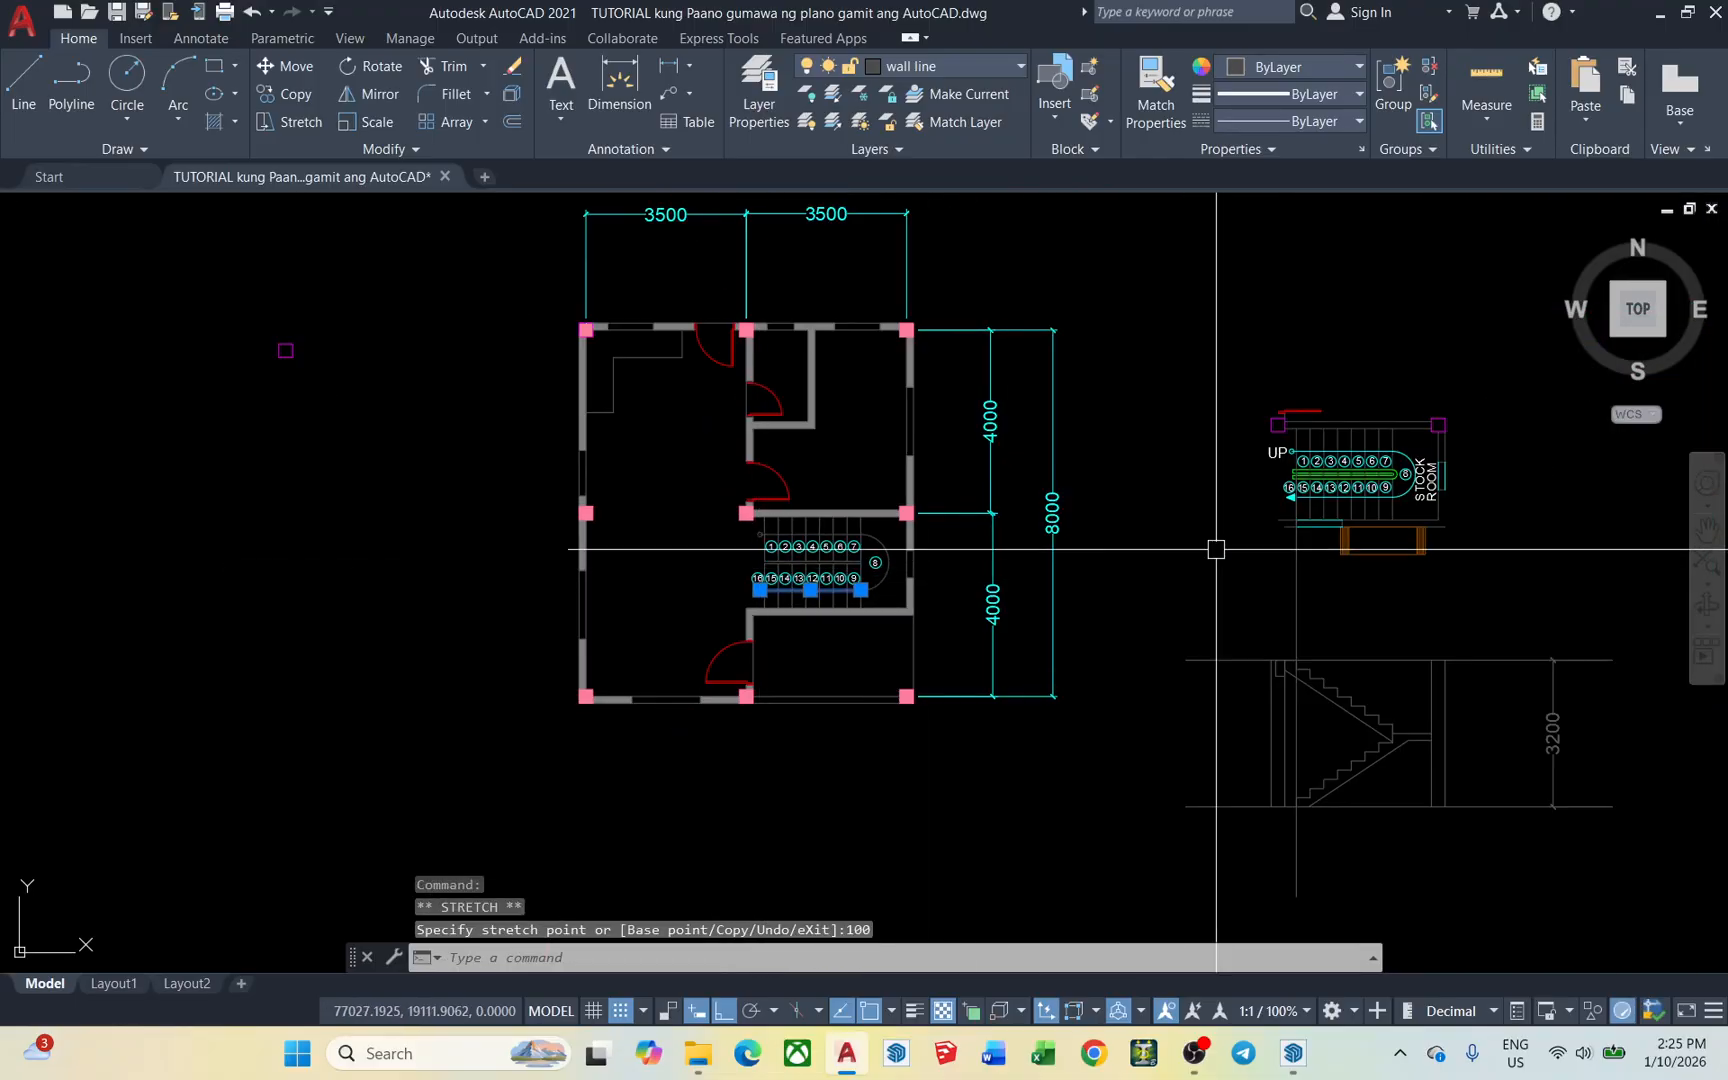
pyautogui.press('Escape')
# Draw a horizontal line 200 long in the open room beside the stair as the arrowhead's base
pyautogui.scroll(8, 1362, 437)
pyautogui.scroll(-2, 1350, 437)
pyautogui.moveTo(782, 574); pyautogui.dragTo(1095, 509, button='middle')
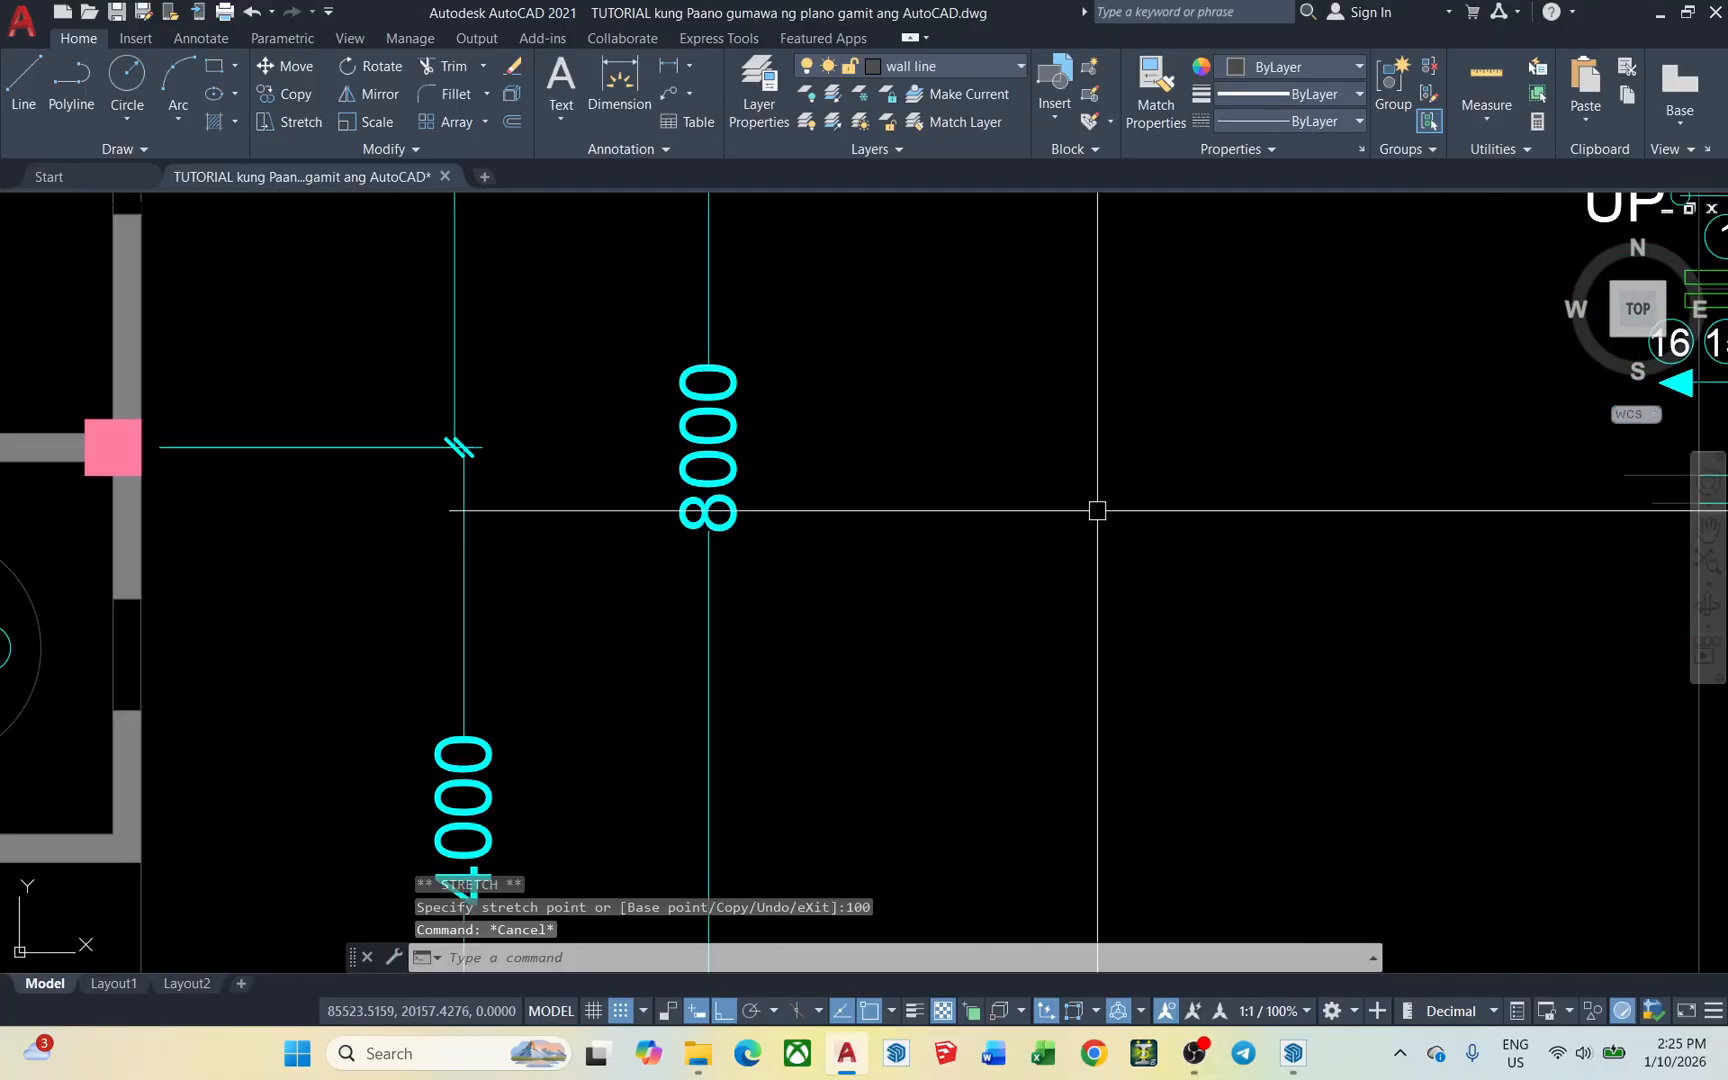
pyautogui.scroll(-2, 1092, 509)
pyautogui.scroll(2, 512, 607)
pyautogui.moveTo(512, 607); pyautogui.dragTo(903, 621, button='middle')
pyautogui.scroll(2, 575, 573)
pyautogui.moveTo(575, 573); pyautogui.dragTo(711, 582, button='middle')
pyautogui.write('l')
pyautogui.press('Return')
pyautogui.scroll(2, 614, 576)
pyautogui.click(610, 573)
pyautogui.scroll(-2, 677, 588)
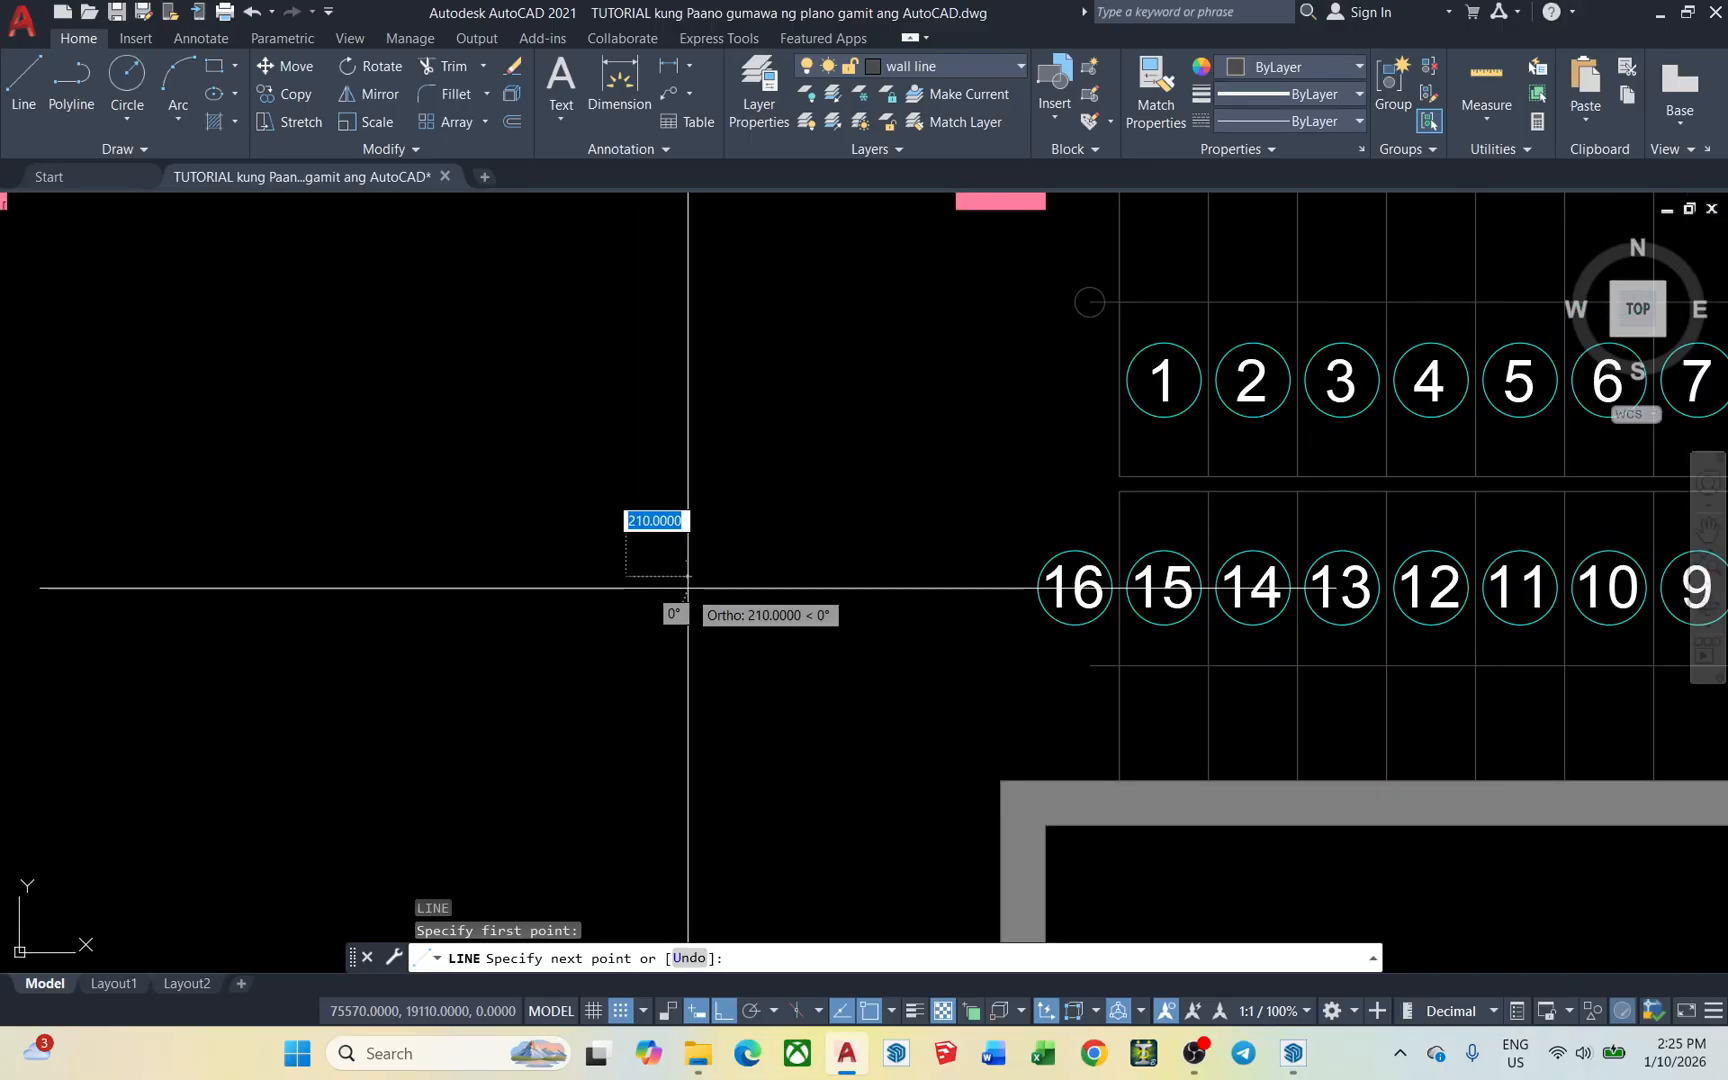
pyautogui.press('Return')
pyautogui.scroll(1, 681, 527)
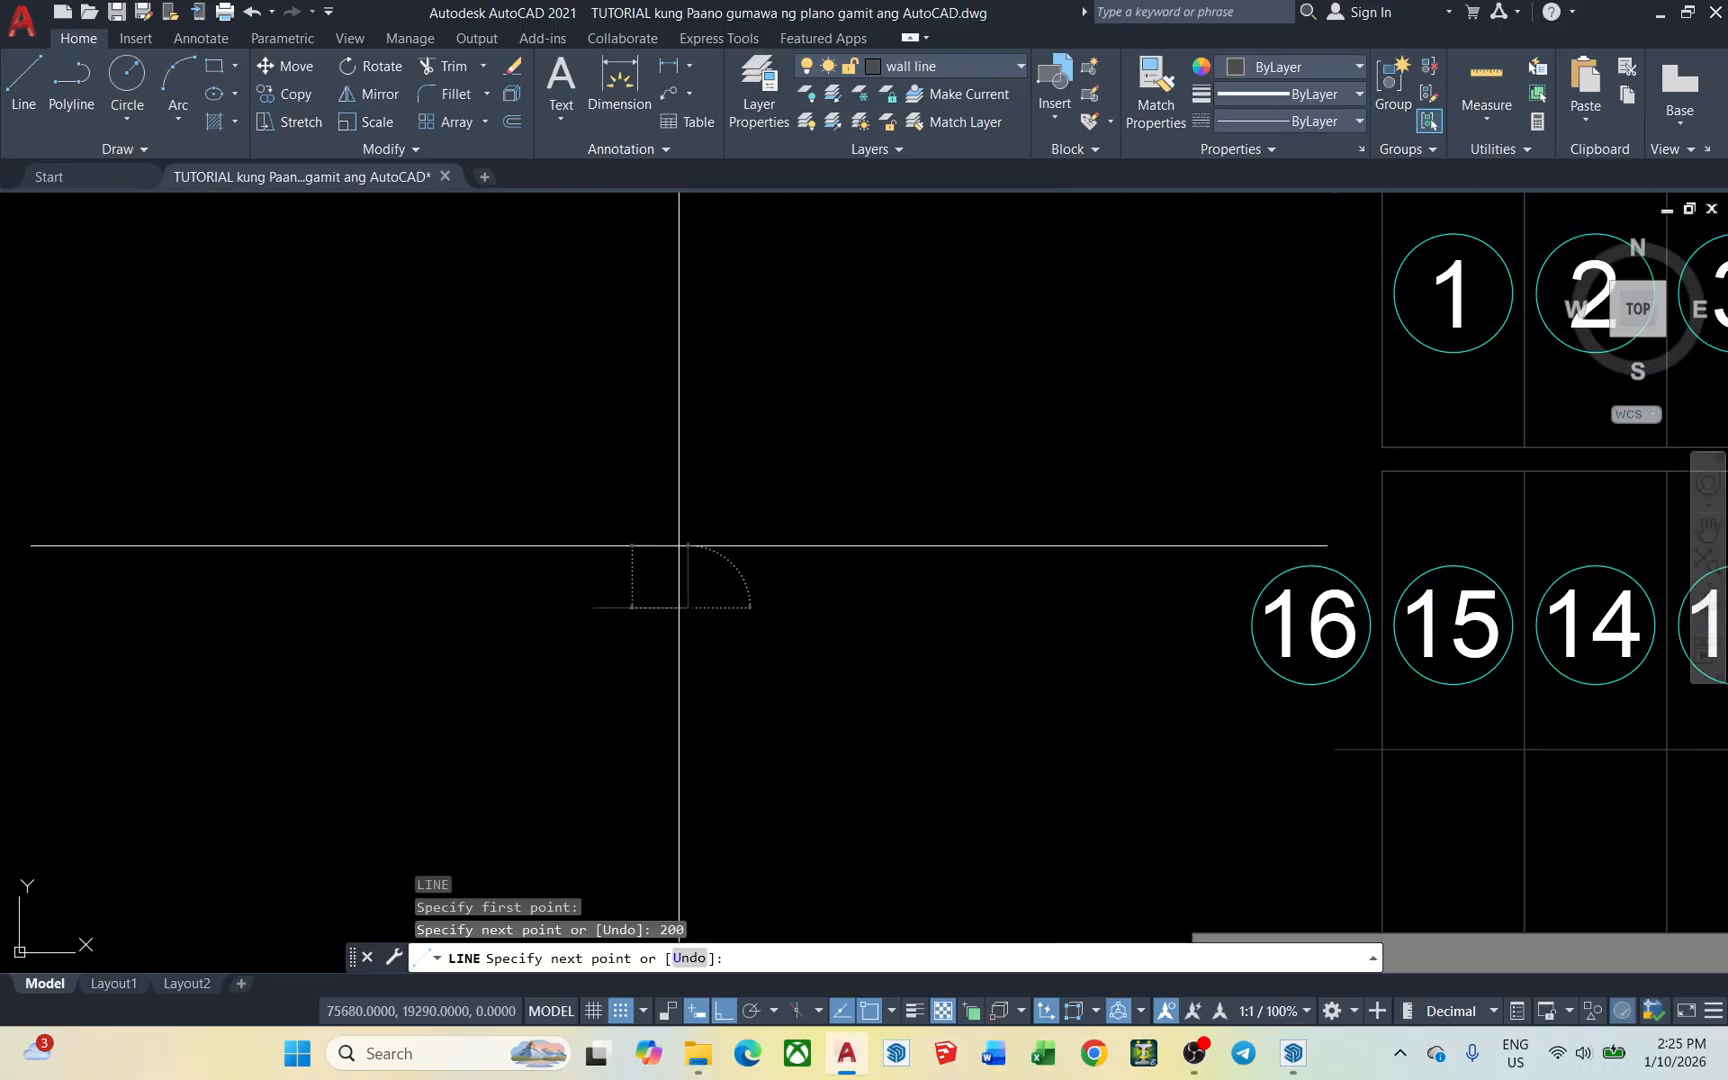
pyautogui.press('Return')
# Draw a vertical guide line upward from the midpoint of the arrowhead's base
pyautogui.press('Return')
pyautogui.click(641, 607)
pyautogui.click(656, 509)
pyautogui.press('Escape')
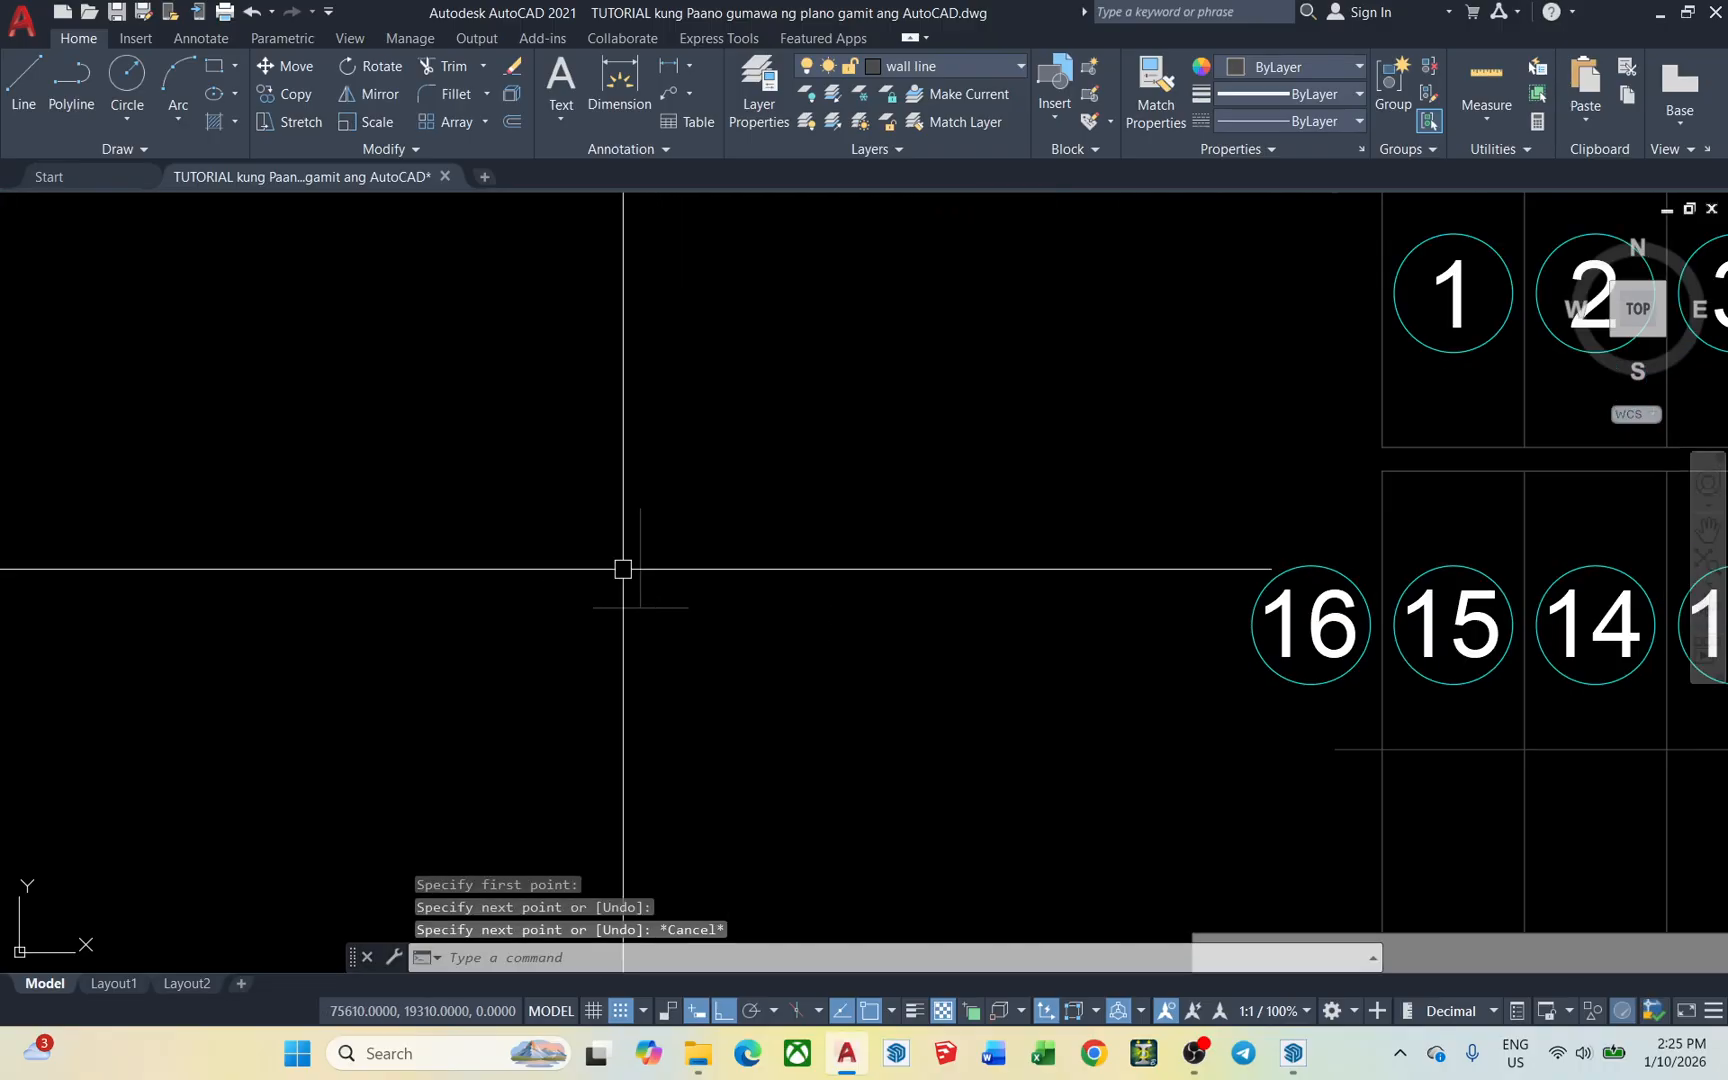
# Draw the arrowhead's two sloping sides from the base ends to the guide line's upper end, and erase the guide line
pyautogui.press('Return')
pyautogui.click(594, 606)
pyautogui.click(641, 508)
pyautogui.click(687, 607)
pyautogui.press('Escape')
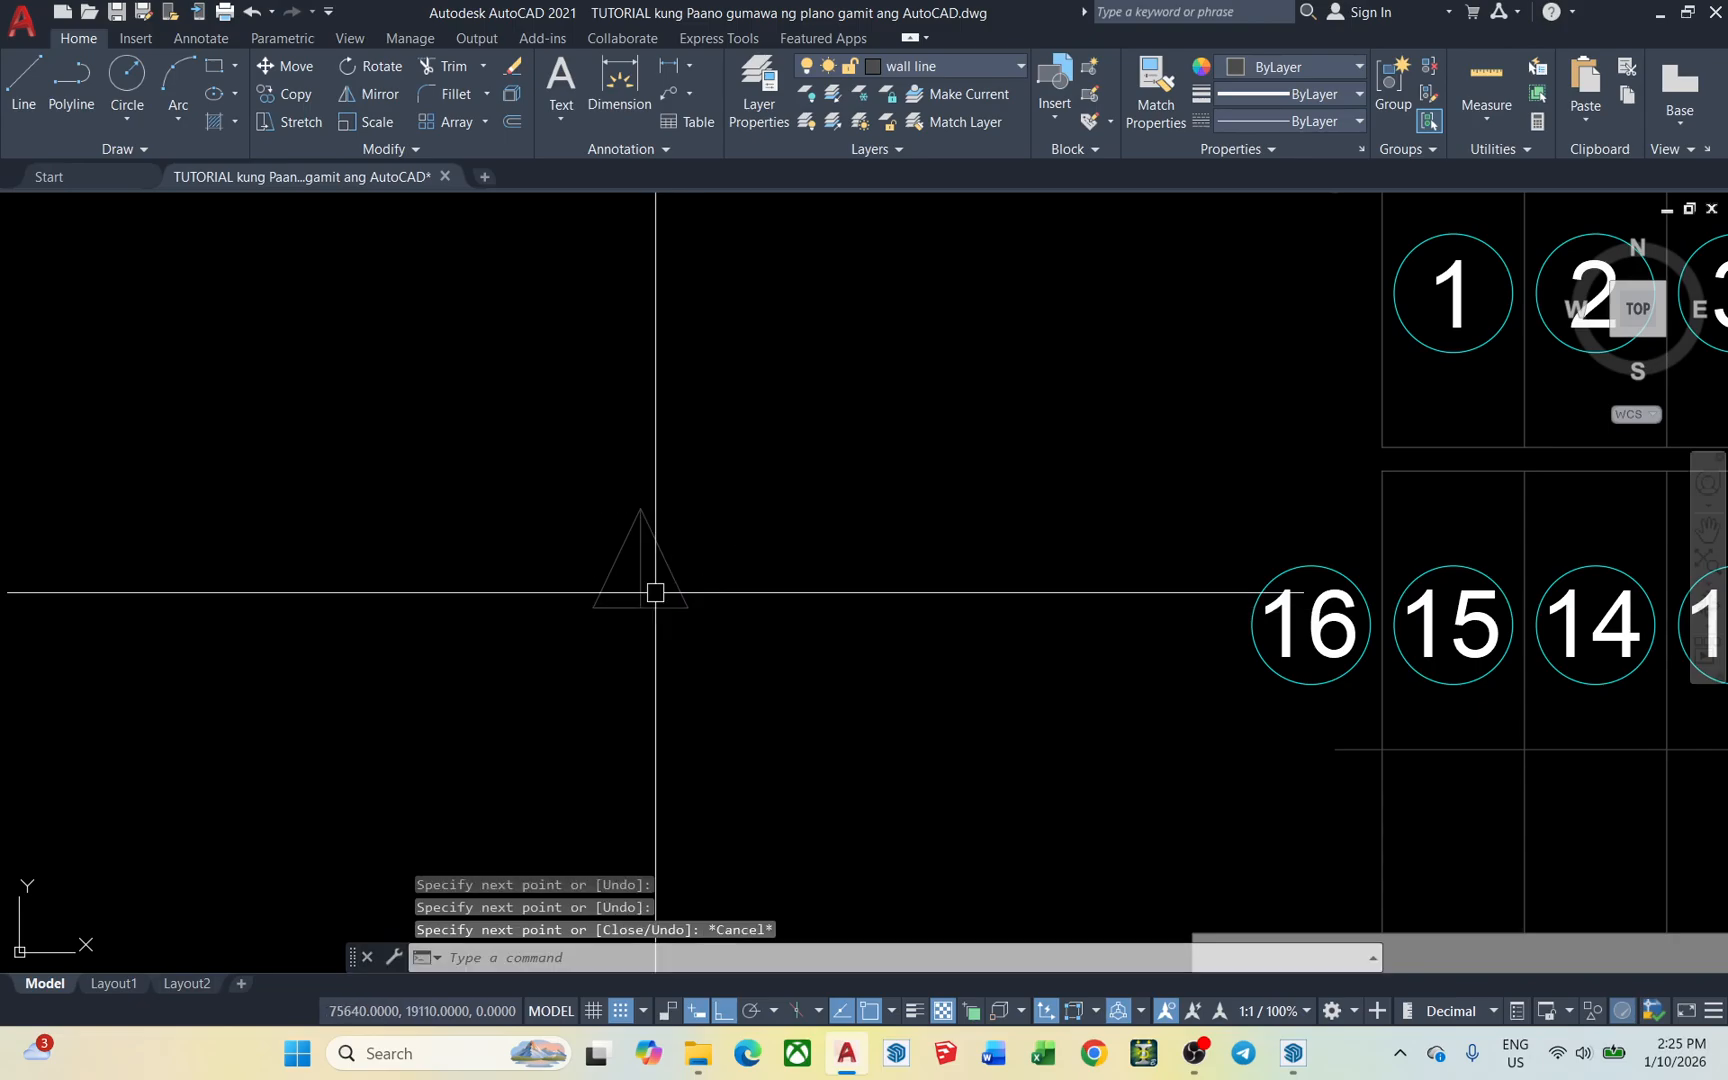
pyautogui.click(641, 582)
pyautogui.write('e')
pyautogui.press('Return')
# Hatch the inside of the triangular arrowhead and set its pattern to SOLID
pyautogui.write('h')
pyautogui.press('Return')
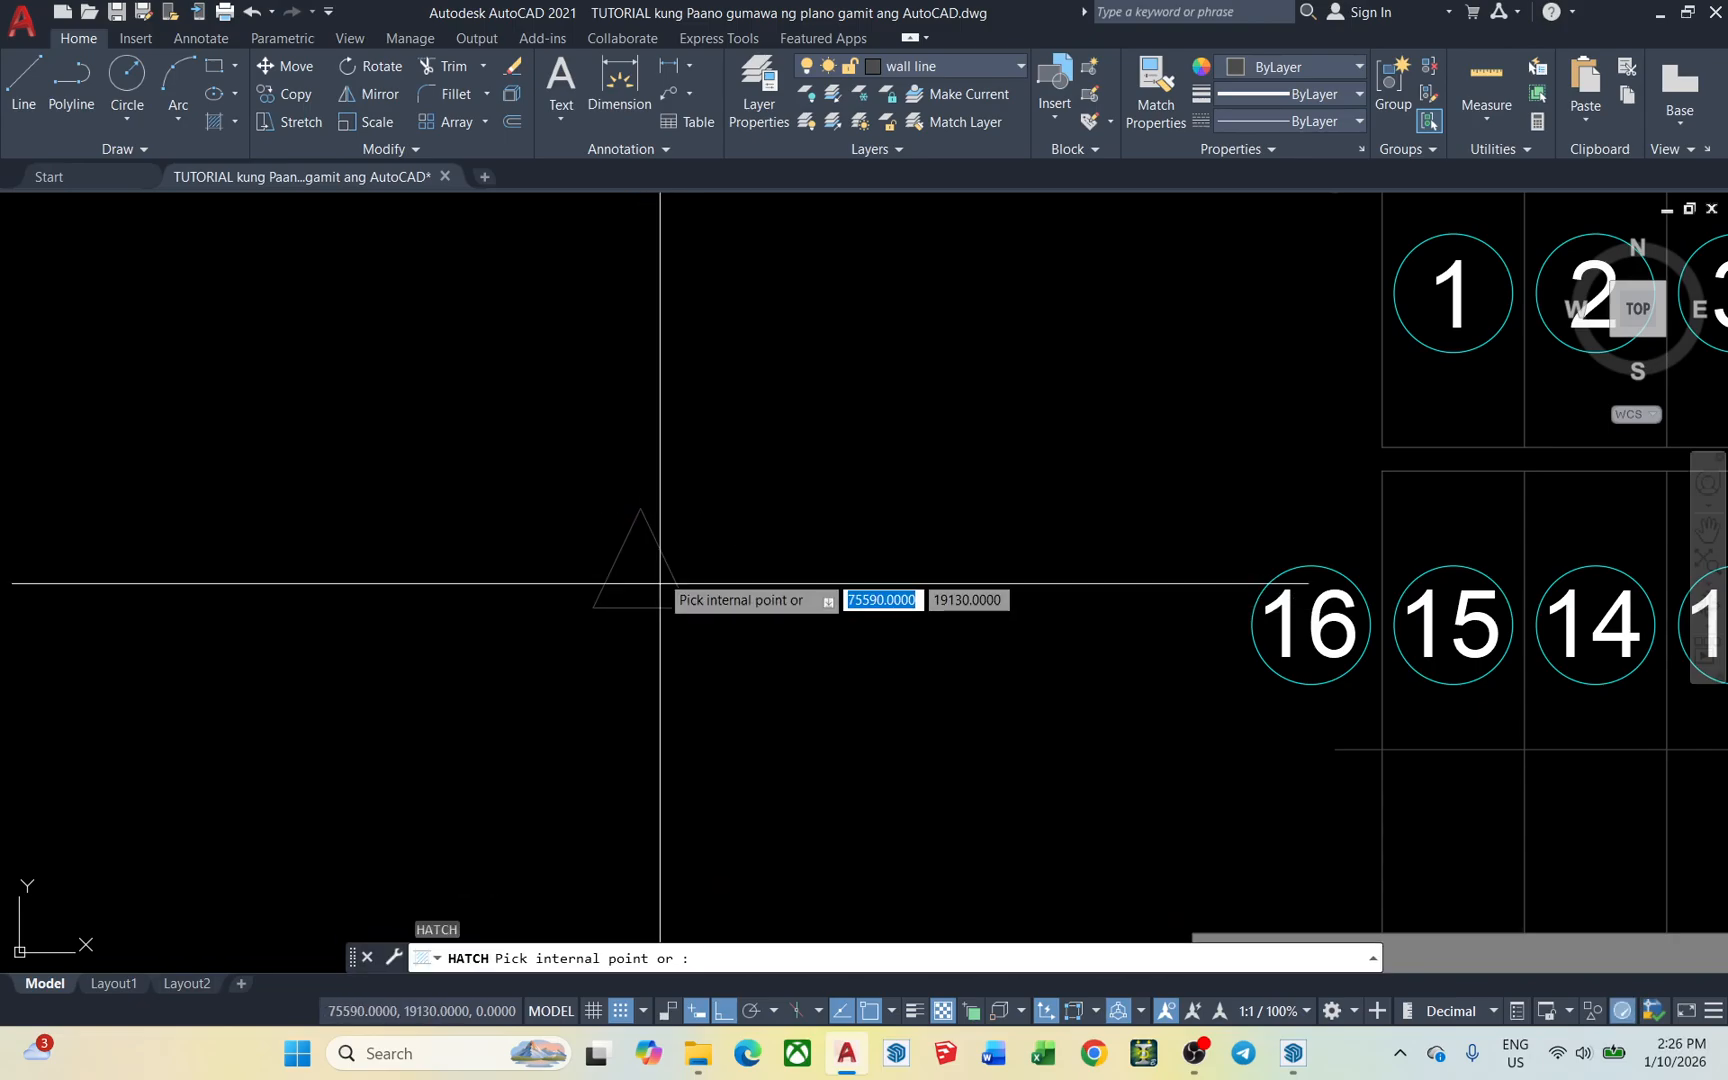
pyautogui.click(660, 582)
pyautogui.press('Return')
pyautogui.click(704, 632)
pyautogui.click(620, 546)
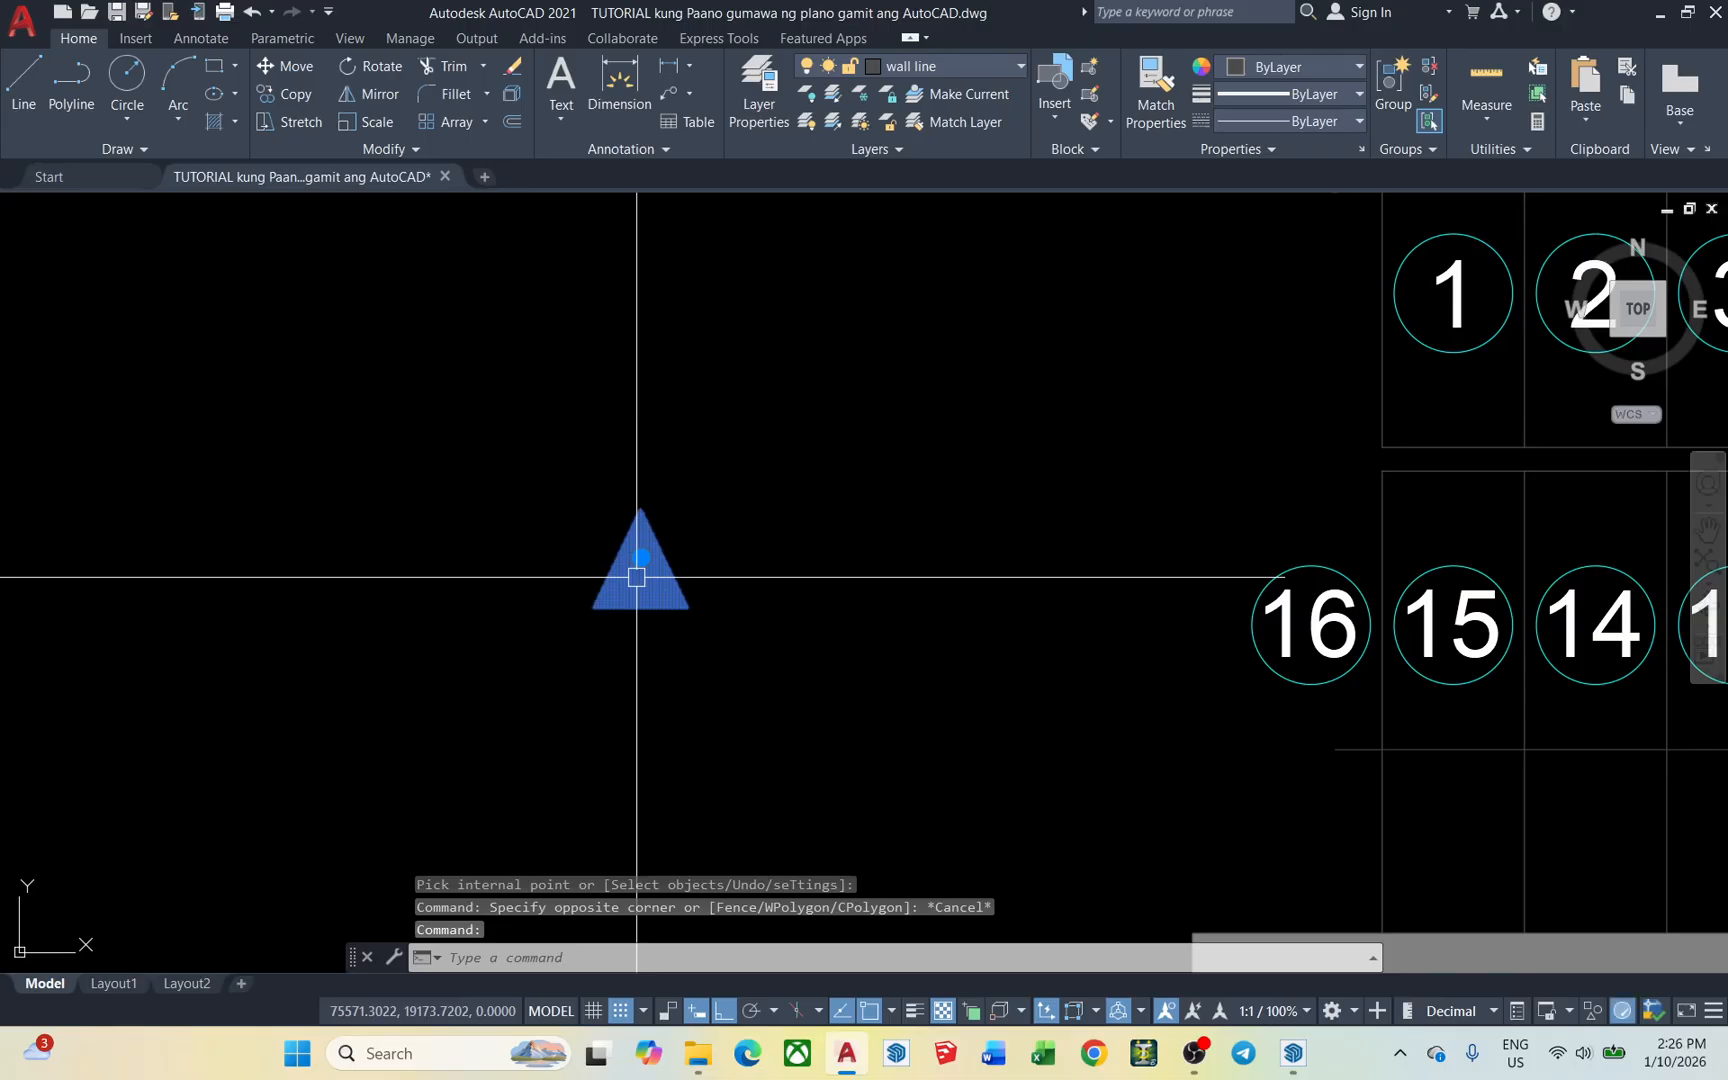
pyautogui.click(229, 99)
pyautogui.press('Escape')
pyautogui.click(750, 664)
pyautogui.click(449, 443)
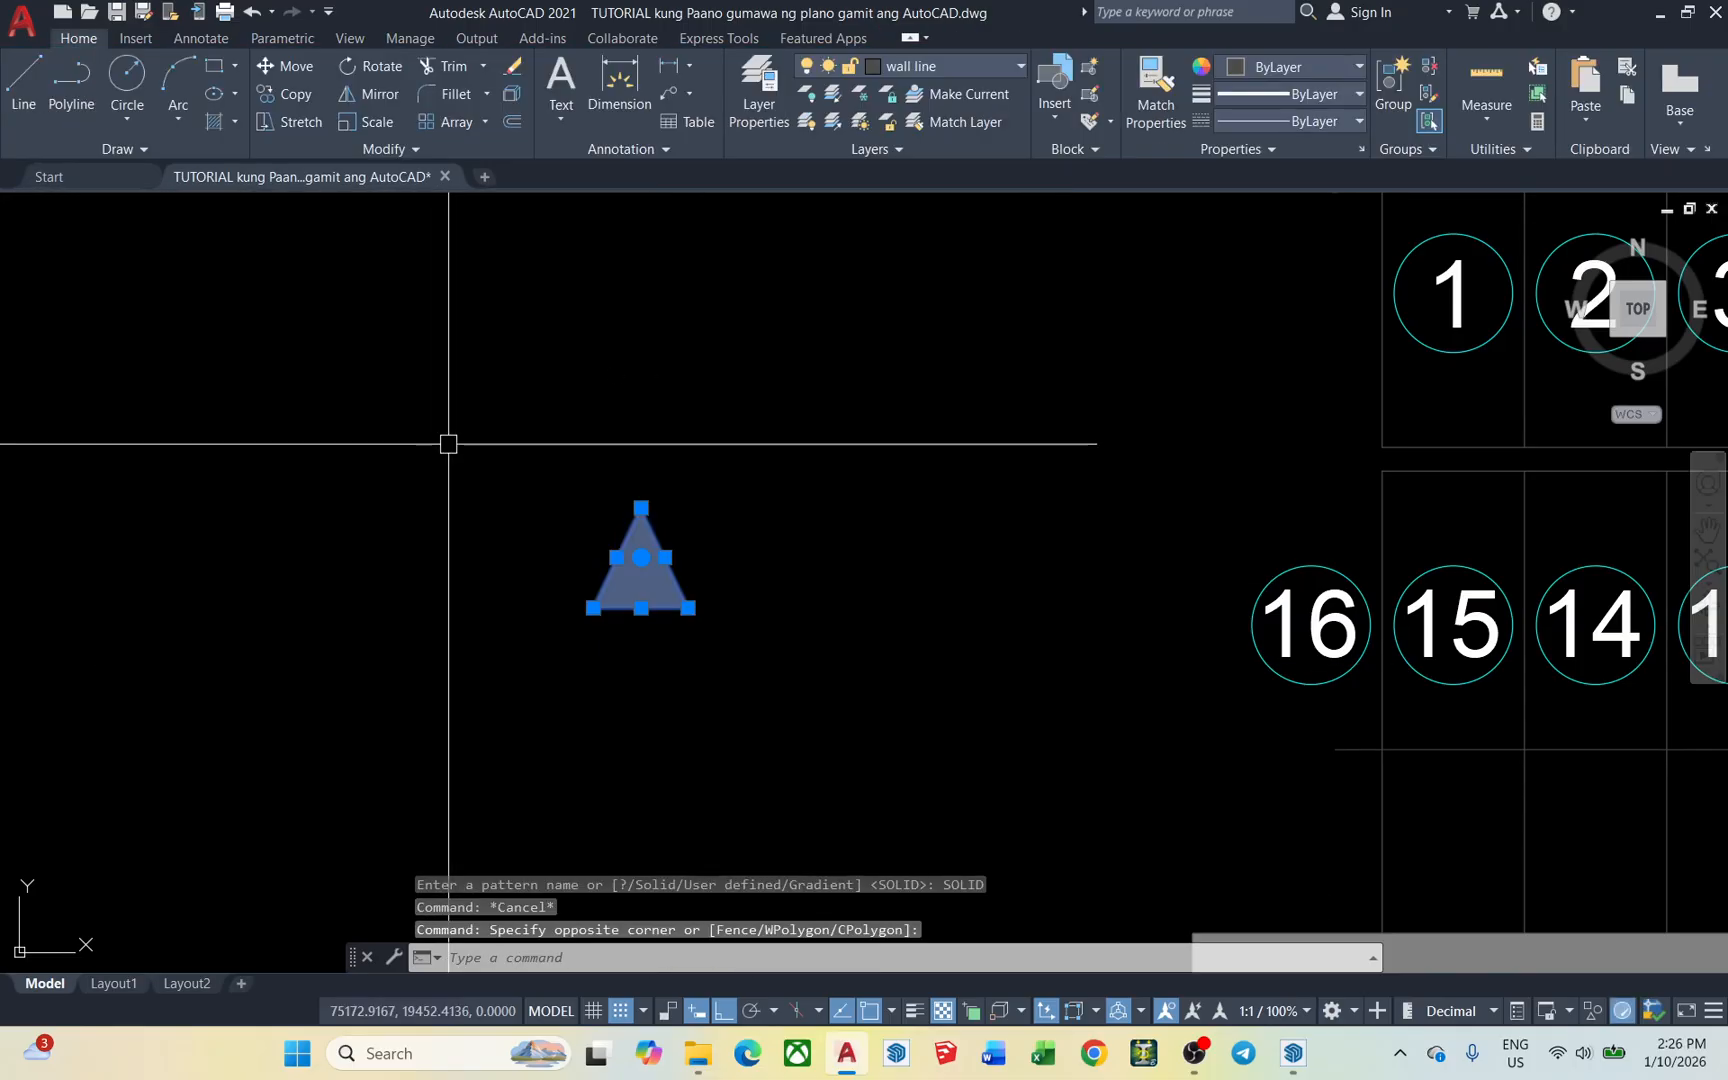
pyautogui.write('ro')
pyautogui.press('Return')
pyautogui.click(707, 612)
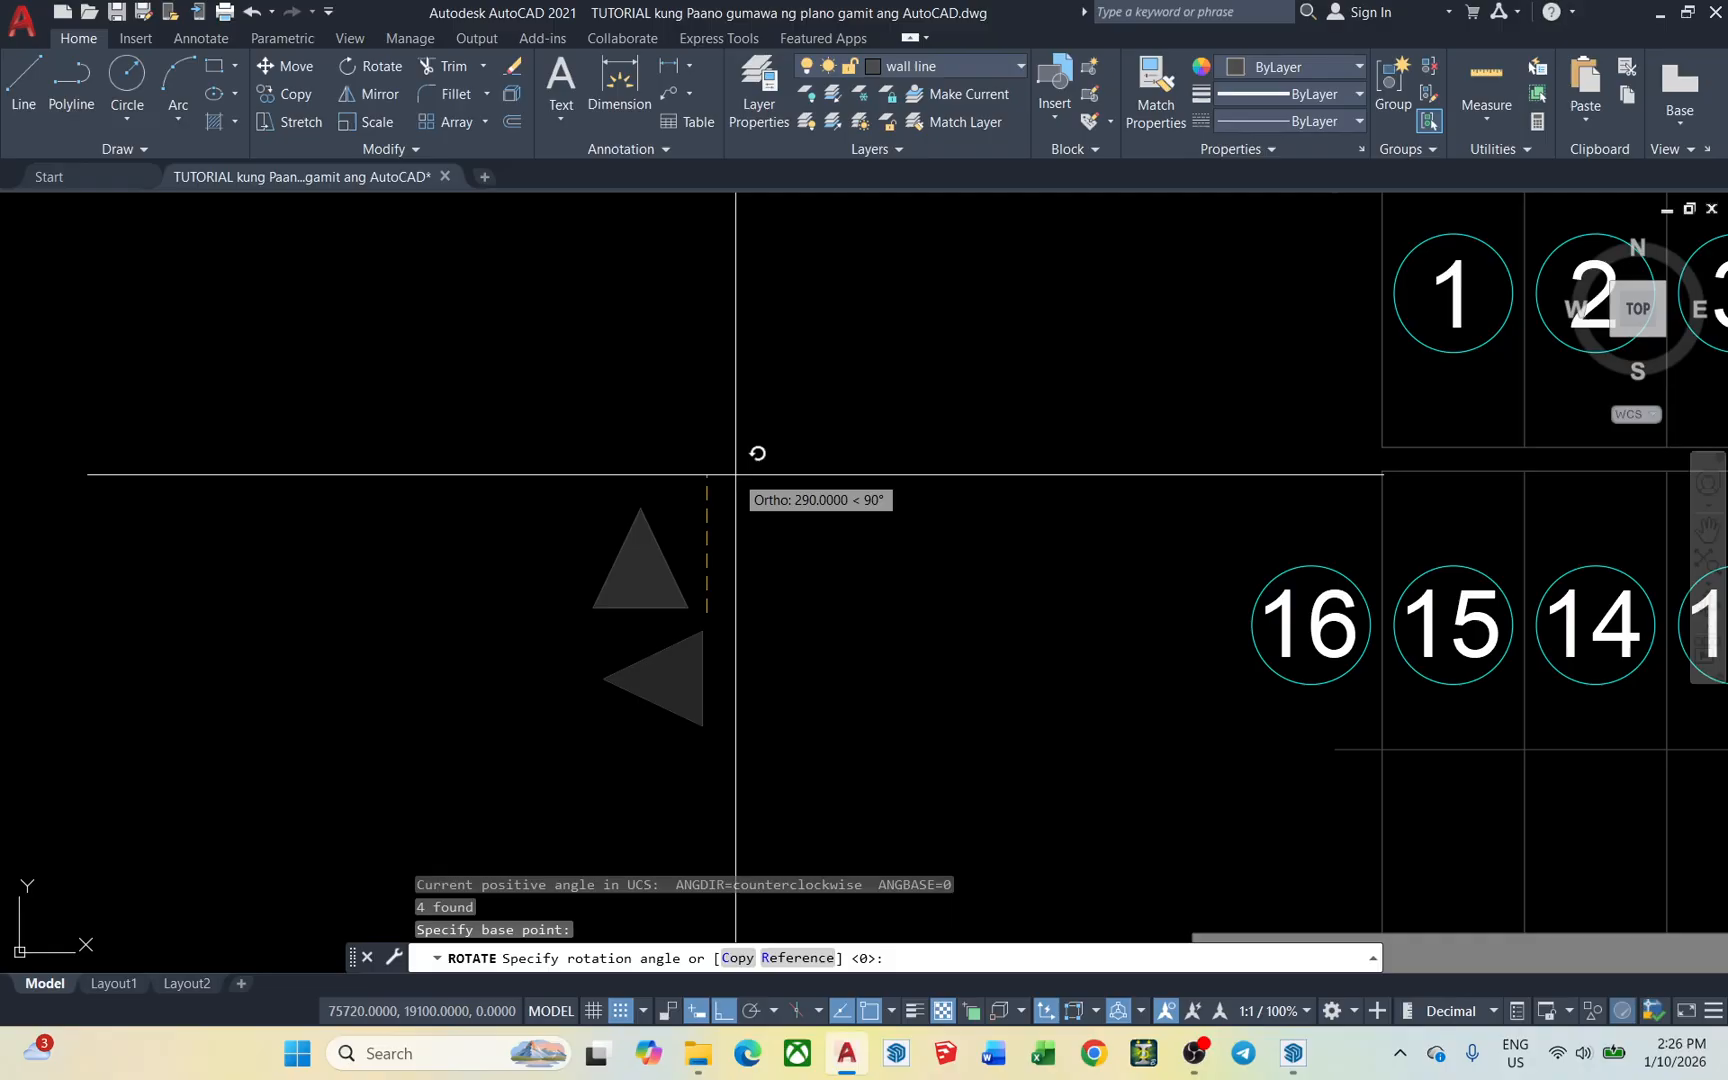
pyautogui.press('Escape')
pyautogui.click(737, 650)
pyautogui.click(812, 631)
pyautogui.scroll(-1, 812, 576)
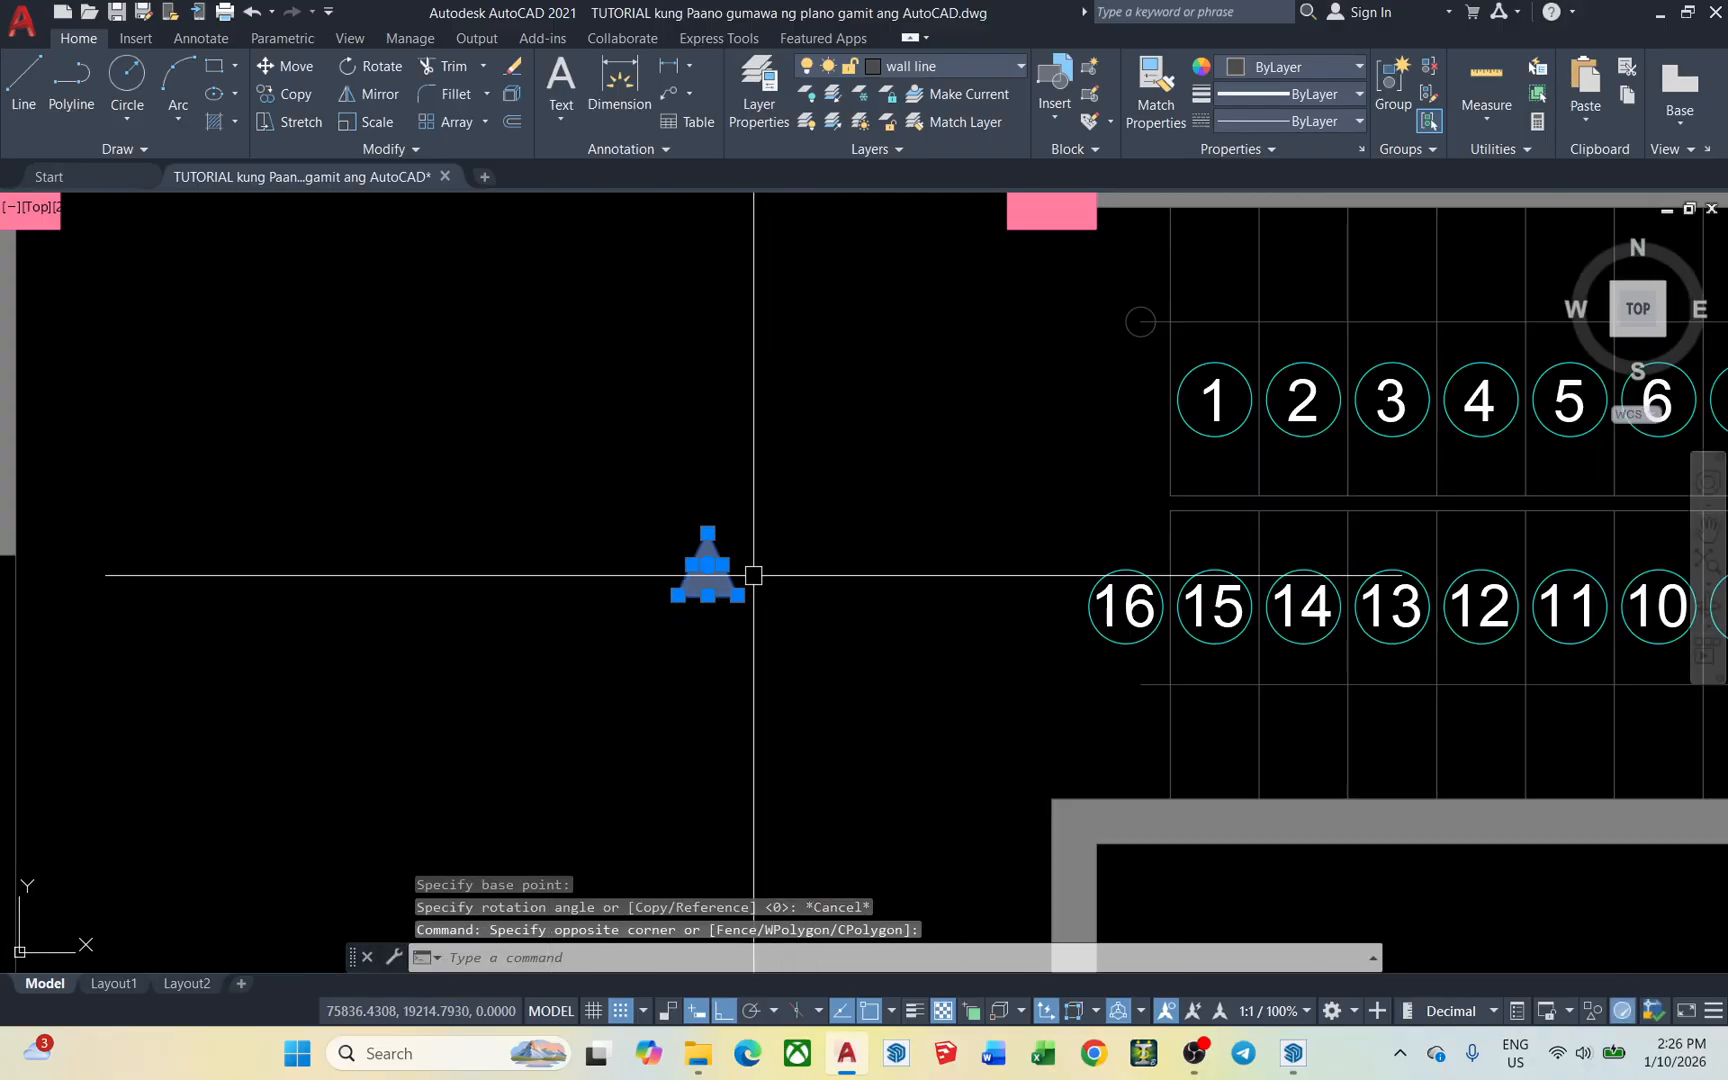
pyautogui.press('Escape')
# Rotate the solid triangular arrowhead 90 degrees counterclockwise so it points toward the plan's left side
pyautogui.click(768, 630)
pyautogui.click(621, 500)
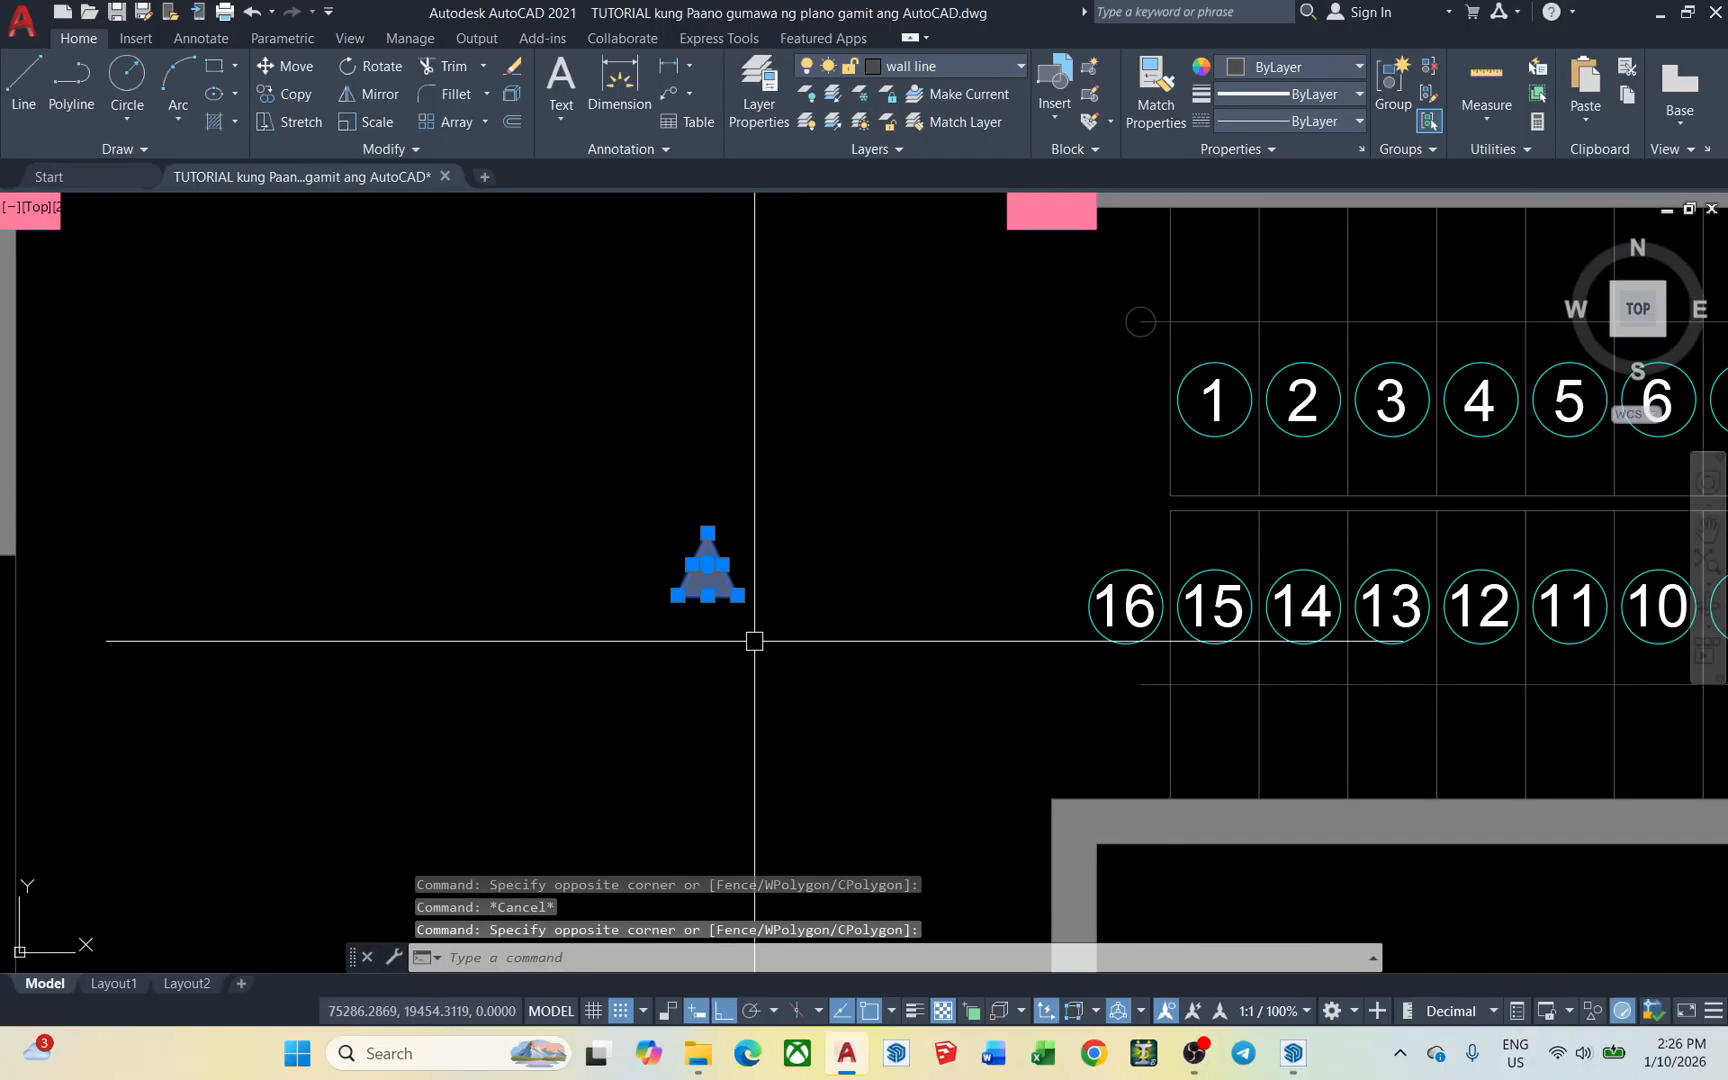
pyautogui.scroll(-4, 781, 570)
pyautogui.write('r')
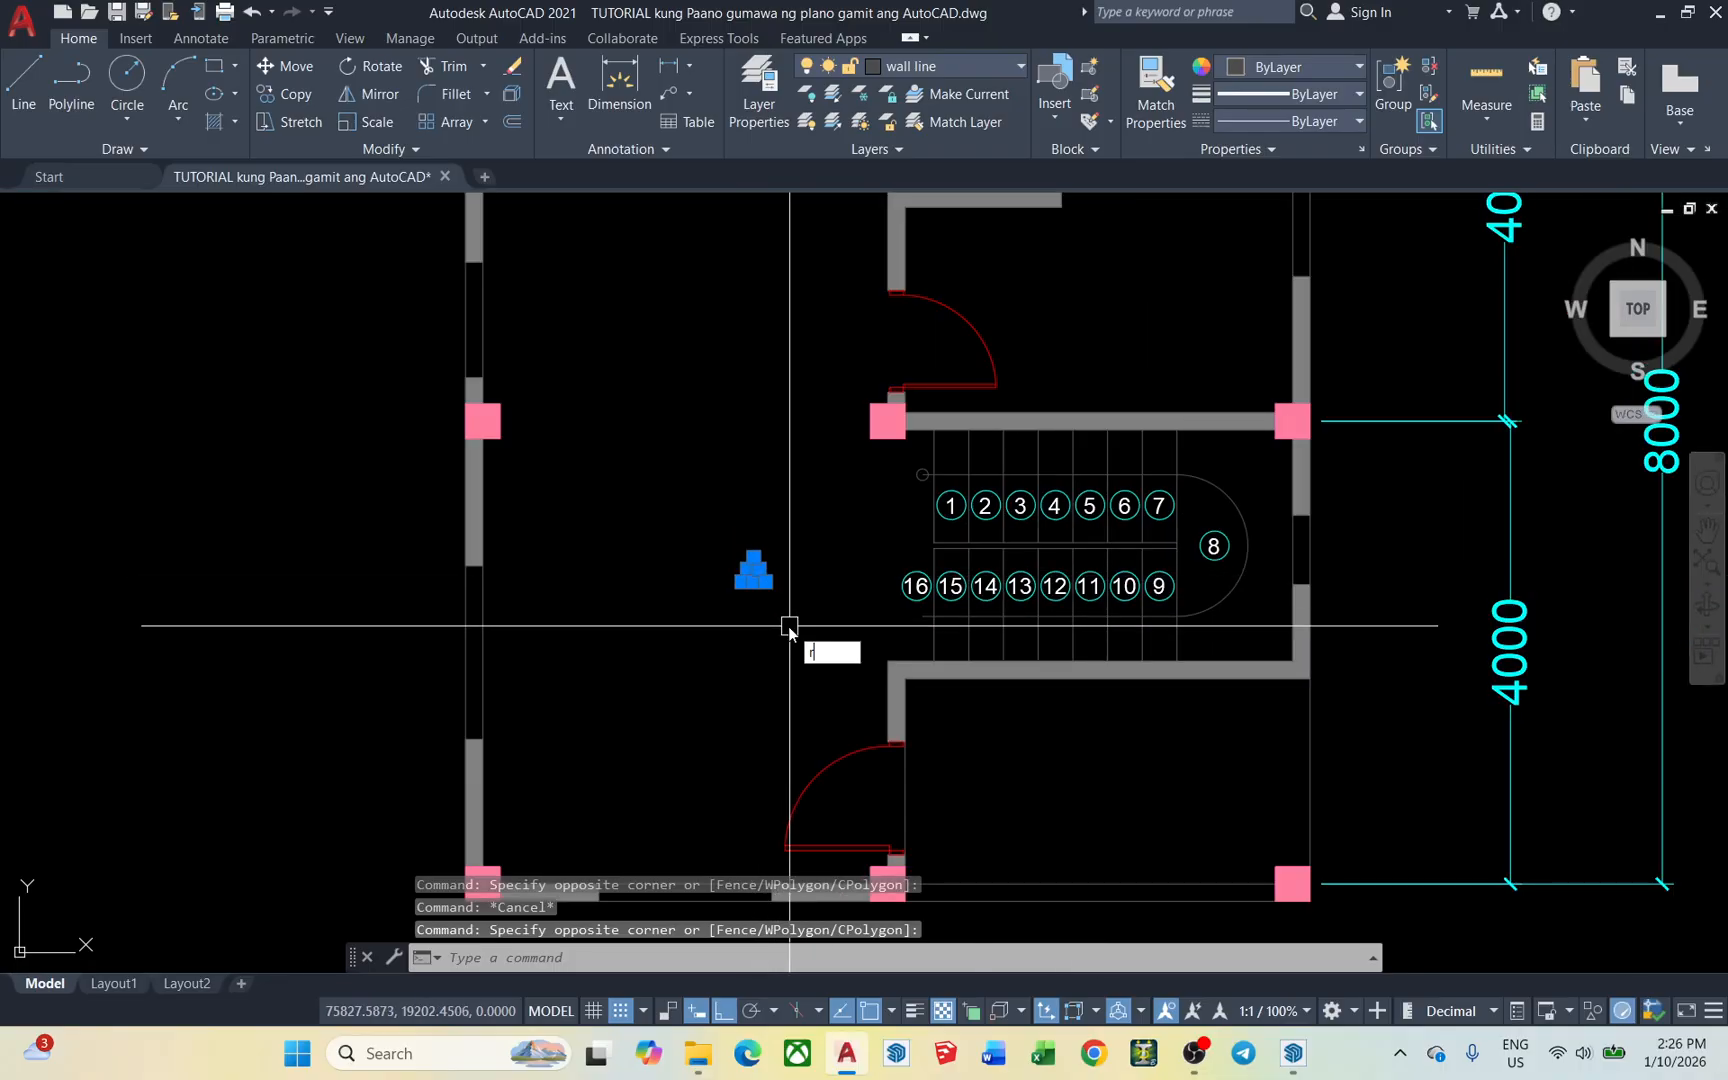
pyautogui.write('o')
pyautogui.press('Return')
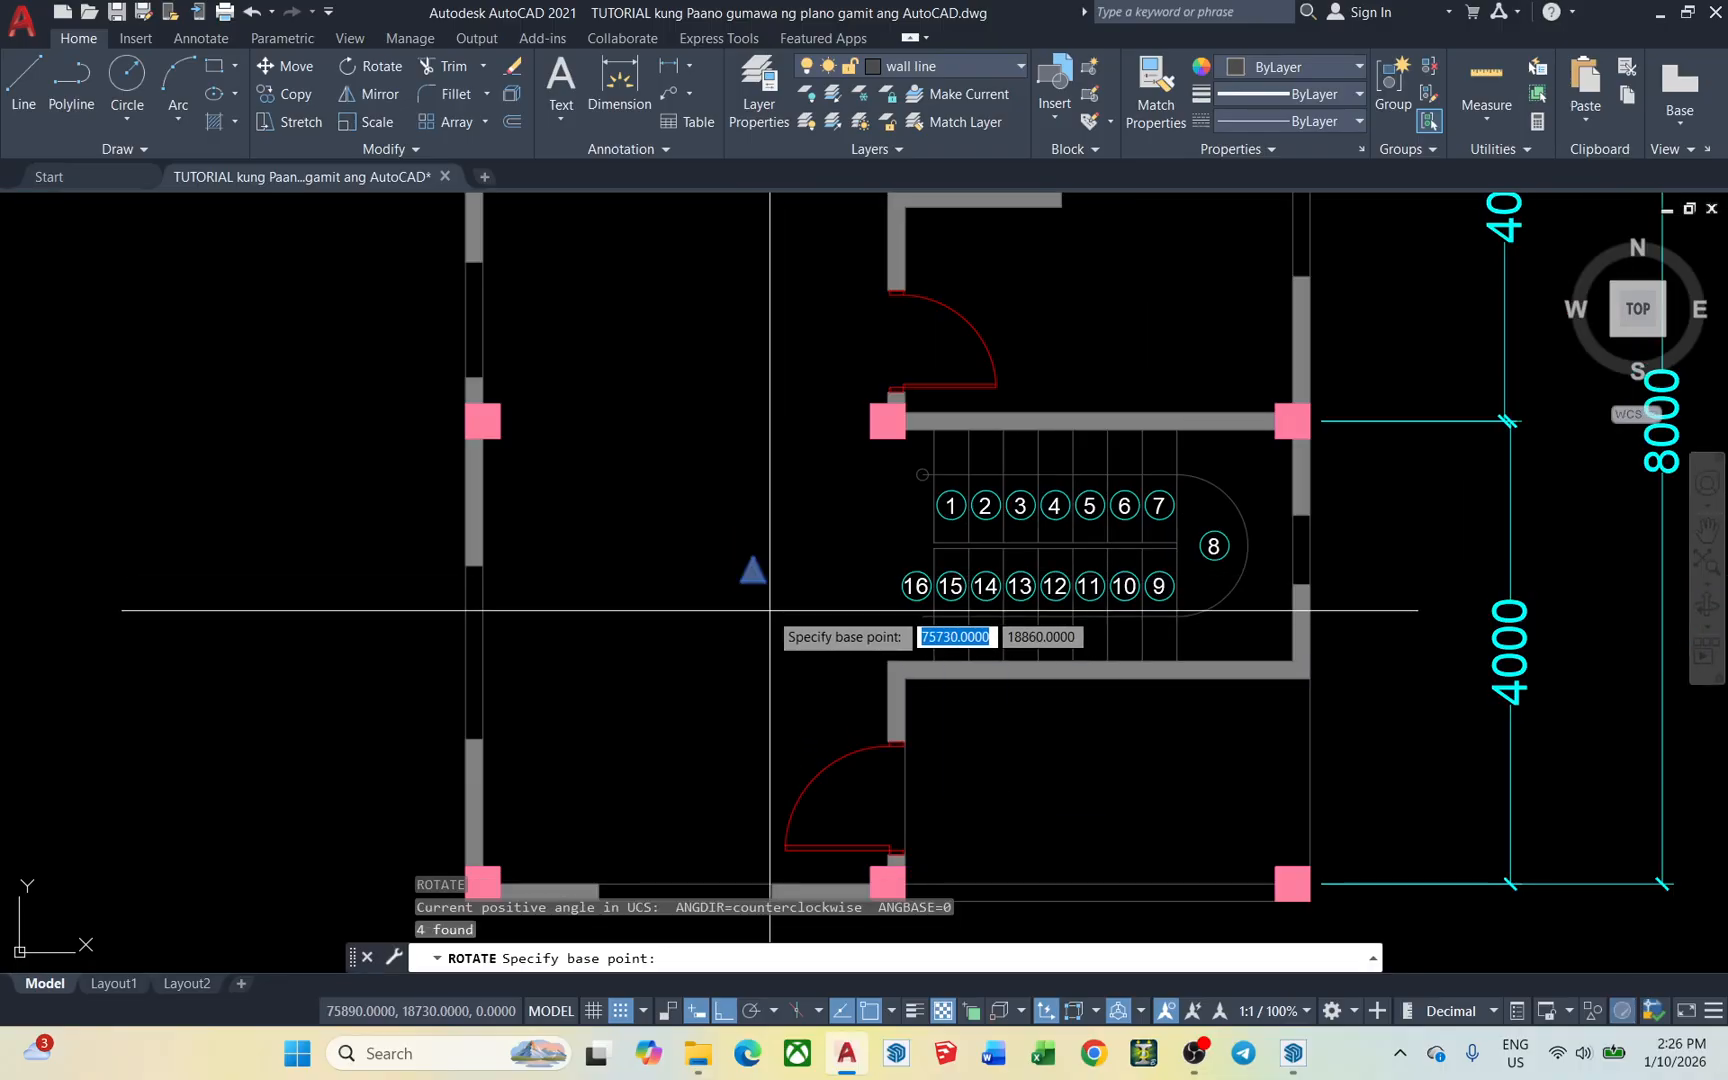
pyautogui.click(762, 612)
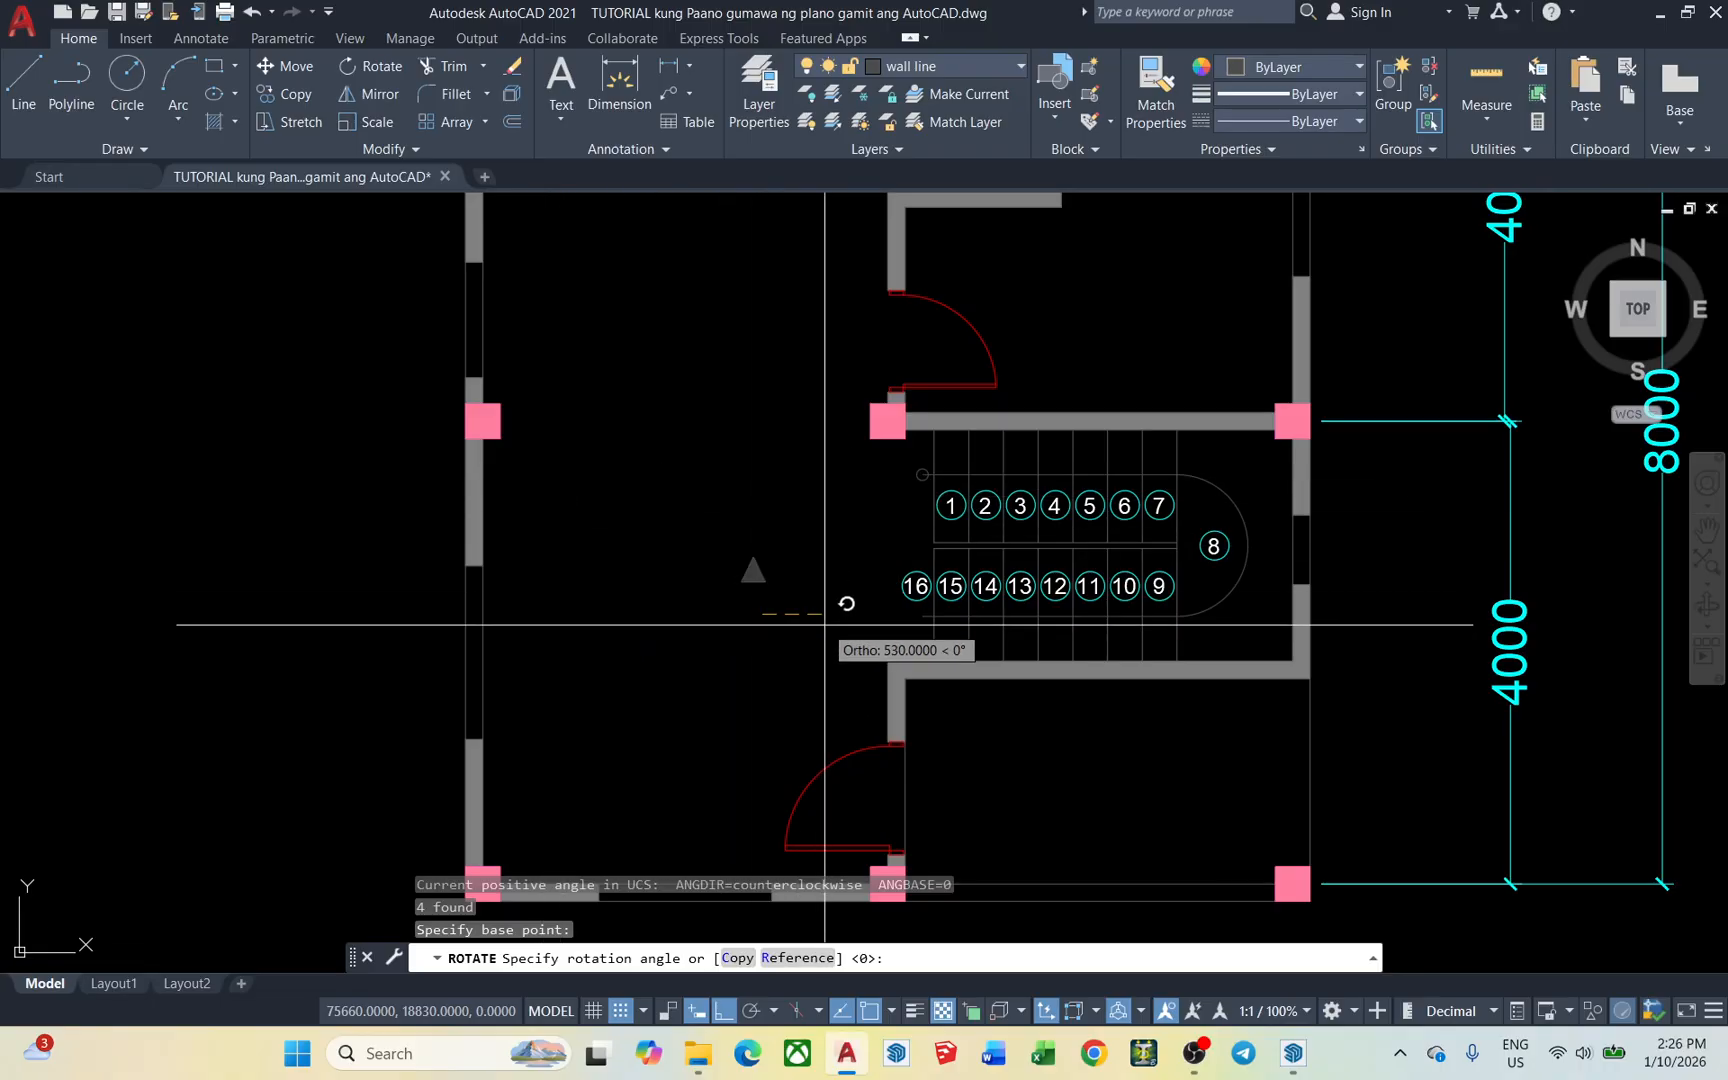
pyautogui.scroll(2, 798, 587)
pyautogui.press('F8')
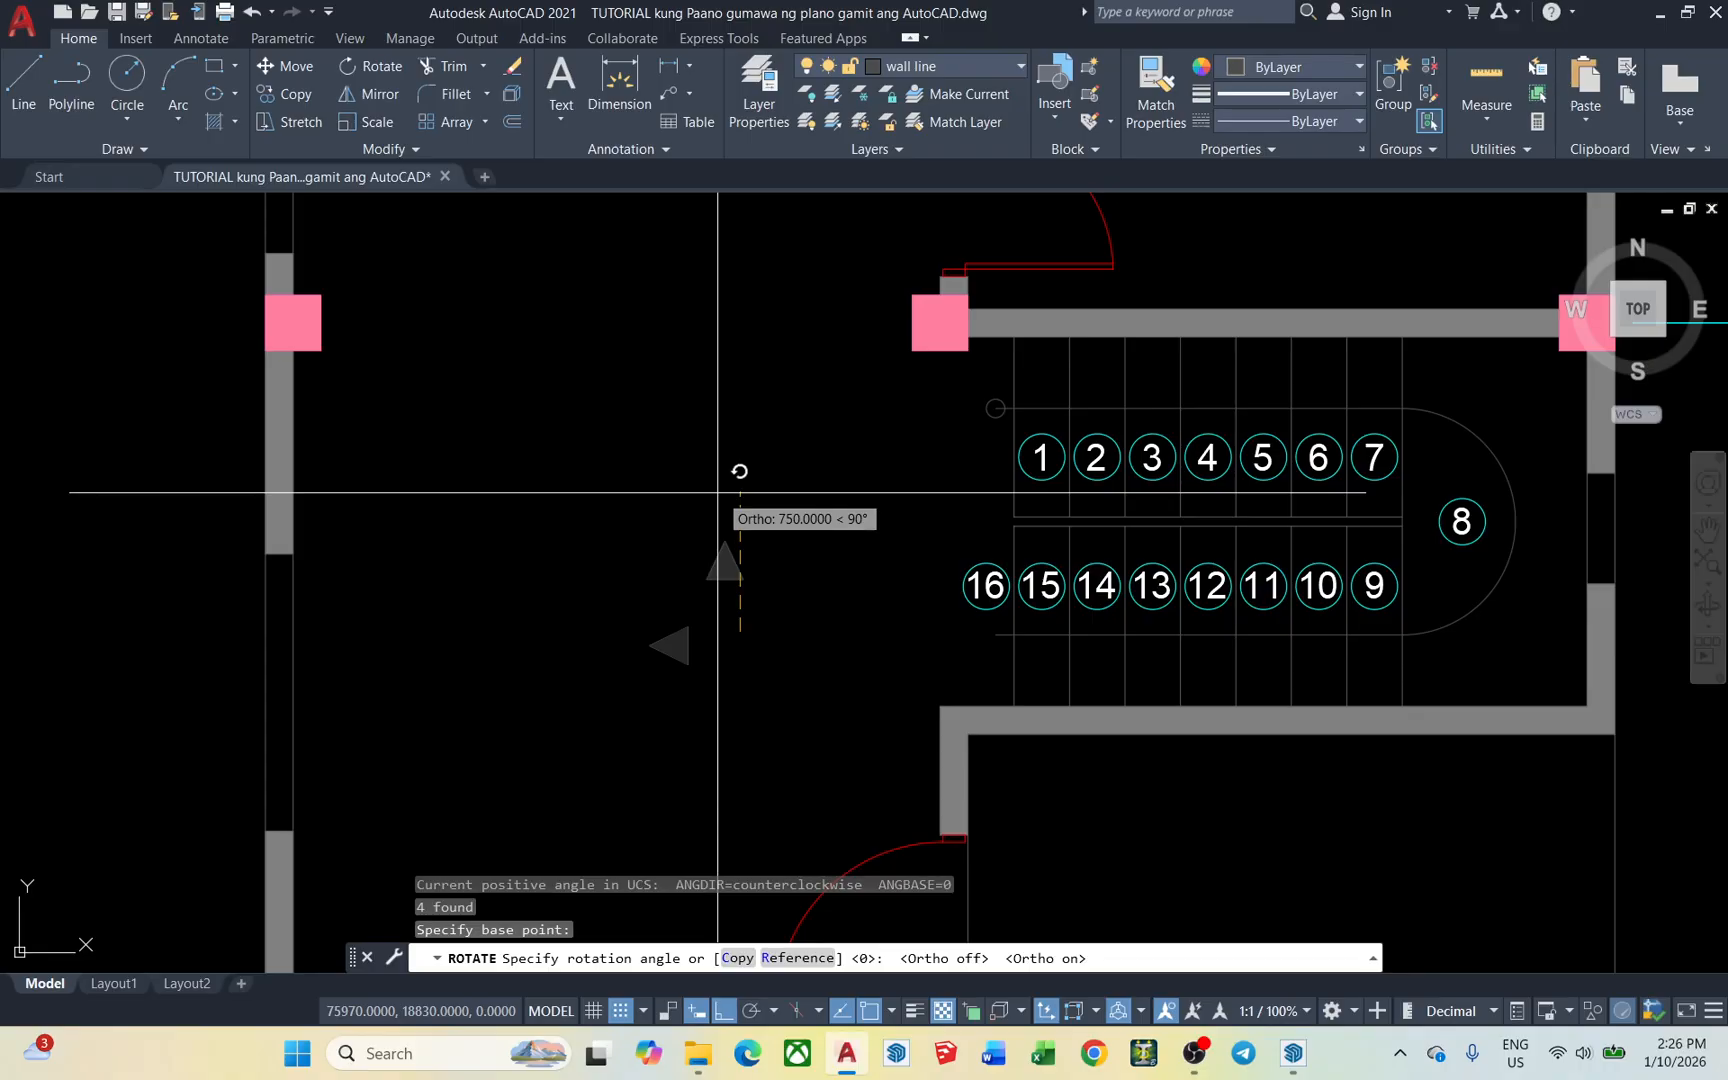
pyautogui.press('Return')
pyautogui.moveTo(759, 577); pyautogui.dragTo(766, 536, button='middle')
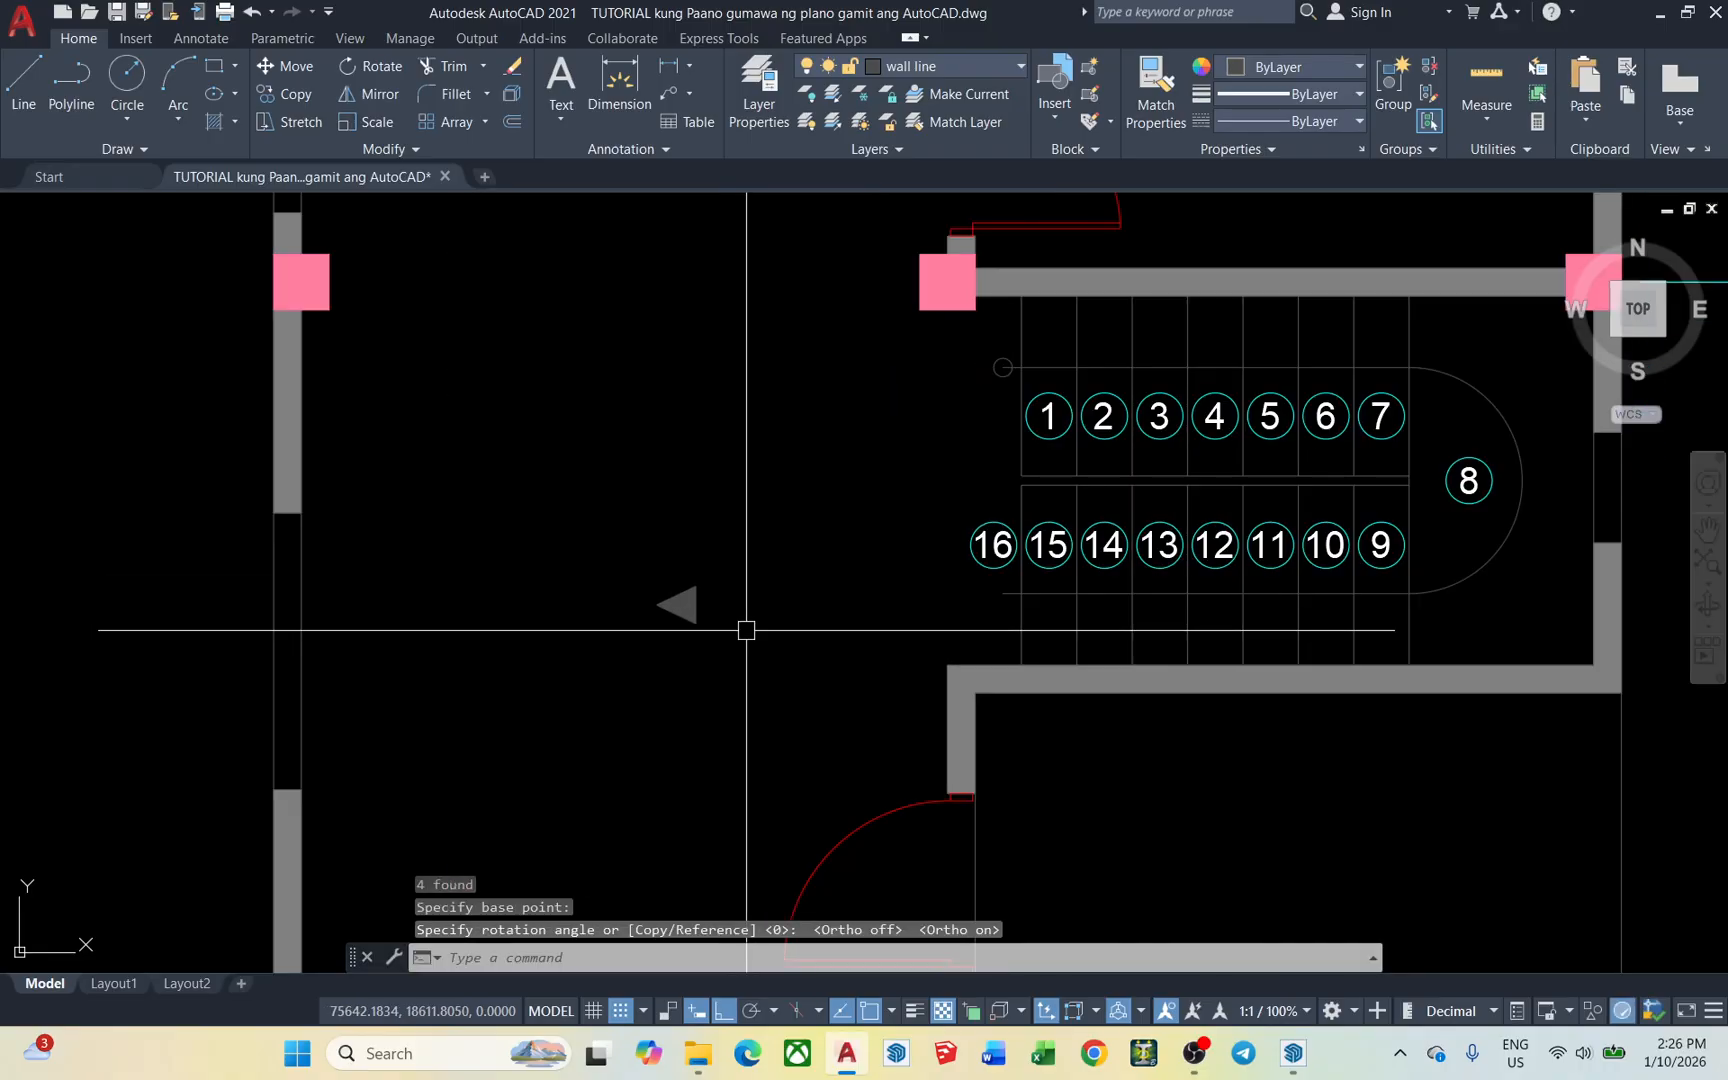
# Move the arrowhead by the midpoint of its base onto the free end of the walk line beside tread 16
pyautogui.write('m')
pyautogui.press('Return')
pyautogui.click(698, 603)
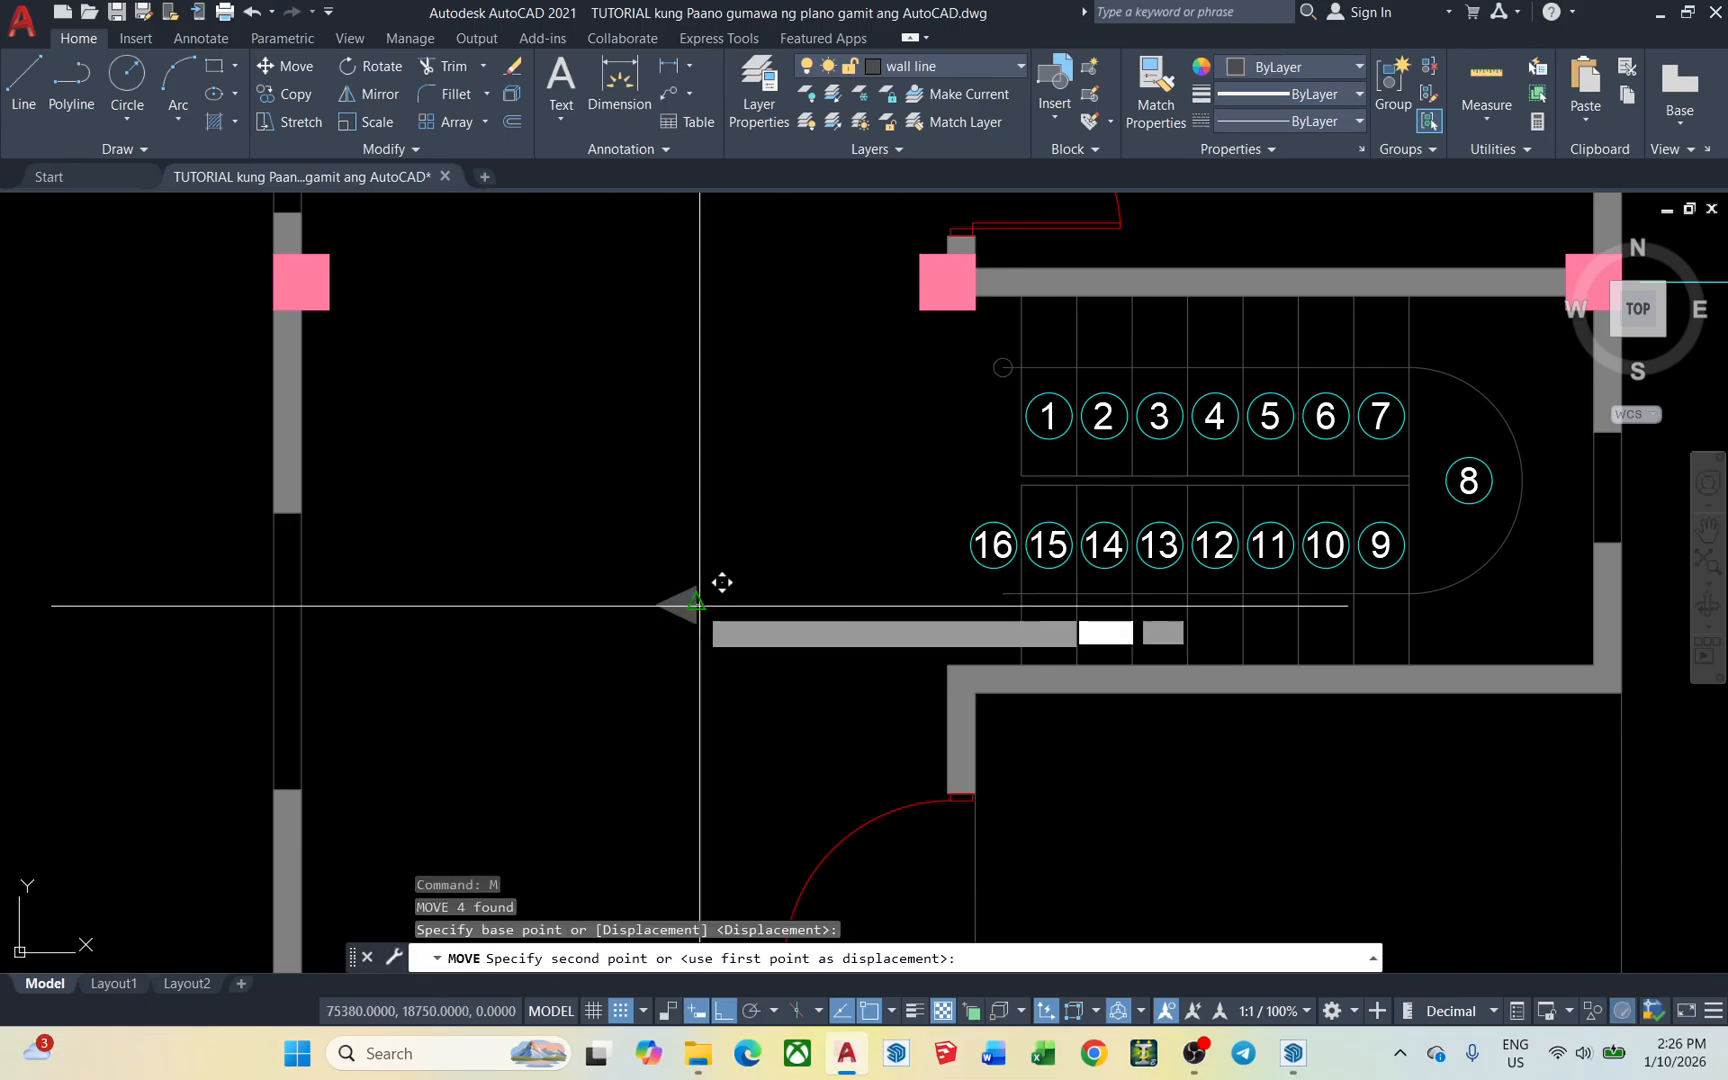
pyautogui.click(1002, 594)
pyautogui.moveTo(1052, 440); pyautogui.dragTo(988, 459, button='middle')
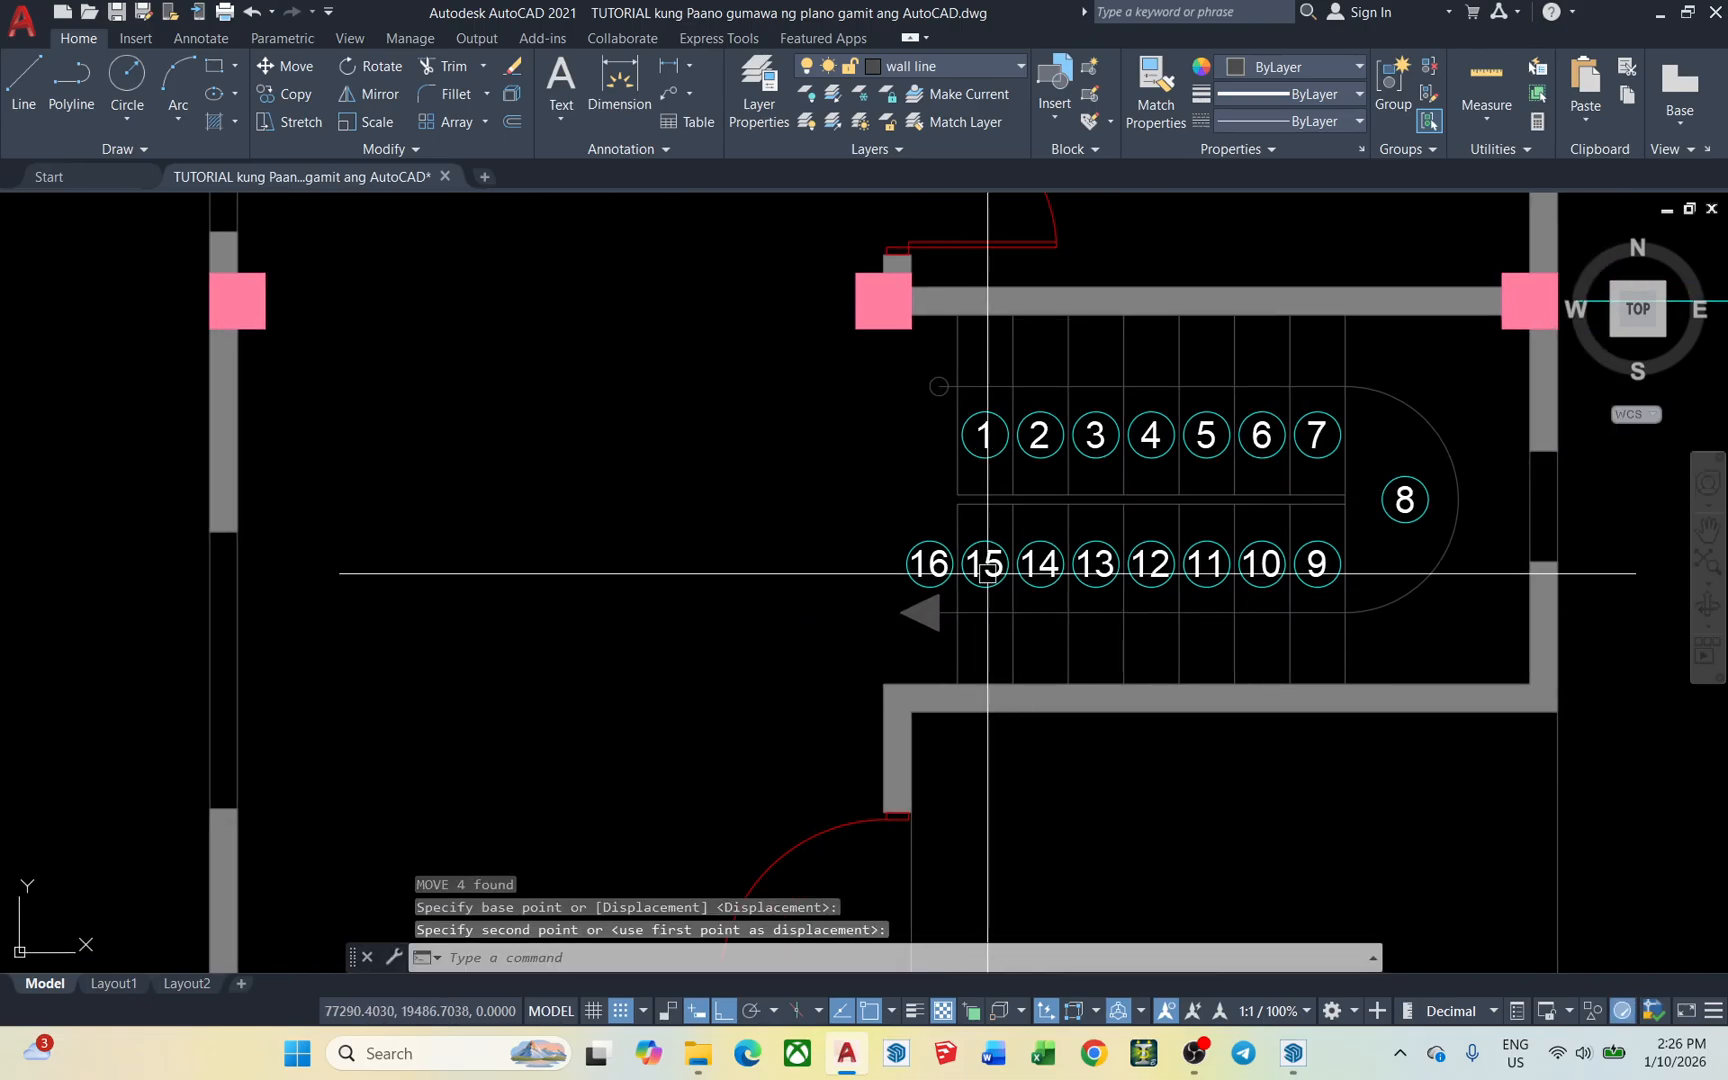
# Draw a slanted multileader in the open room beside the stair, with ortho off and the text "gwghwh"
pyautogui.click(666, 94)
pyautogui.click(518, 563)
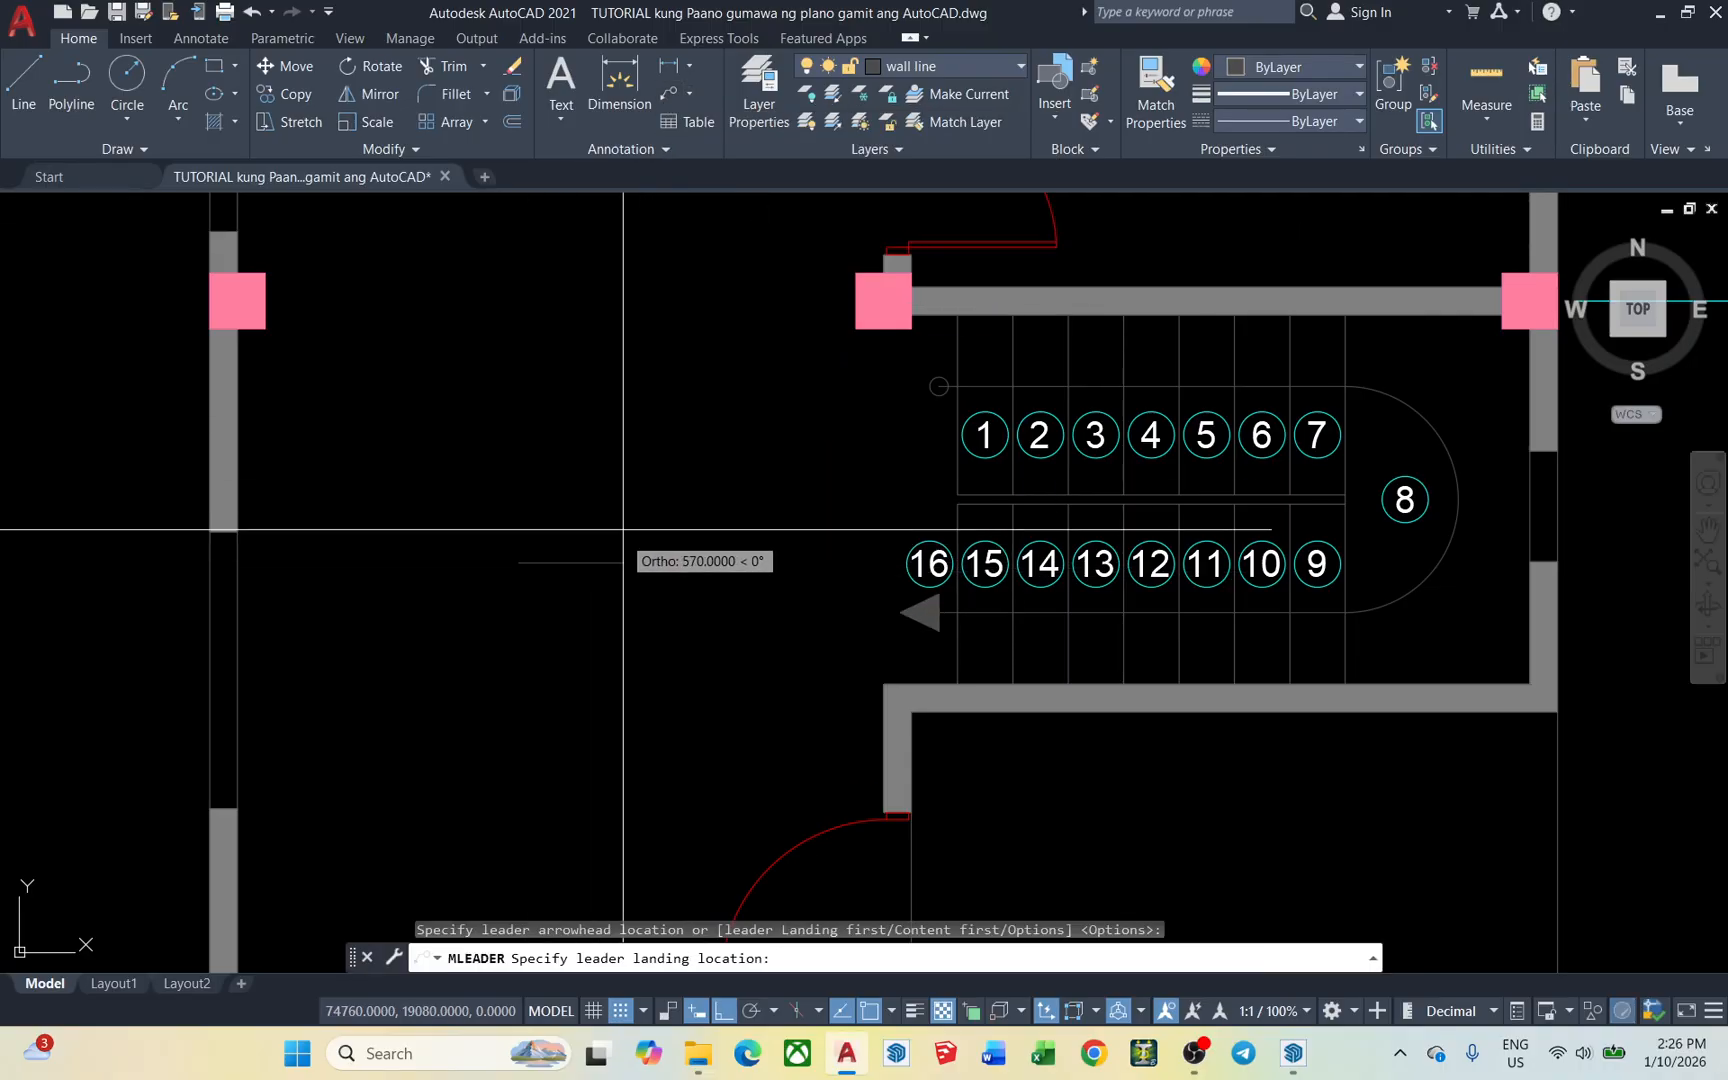
pyautogui.press('F8')
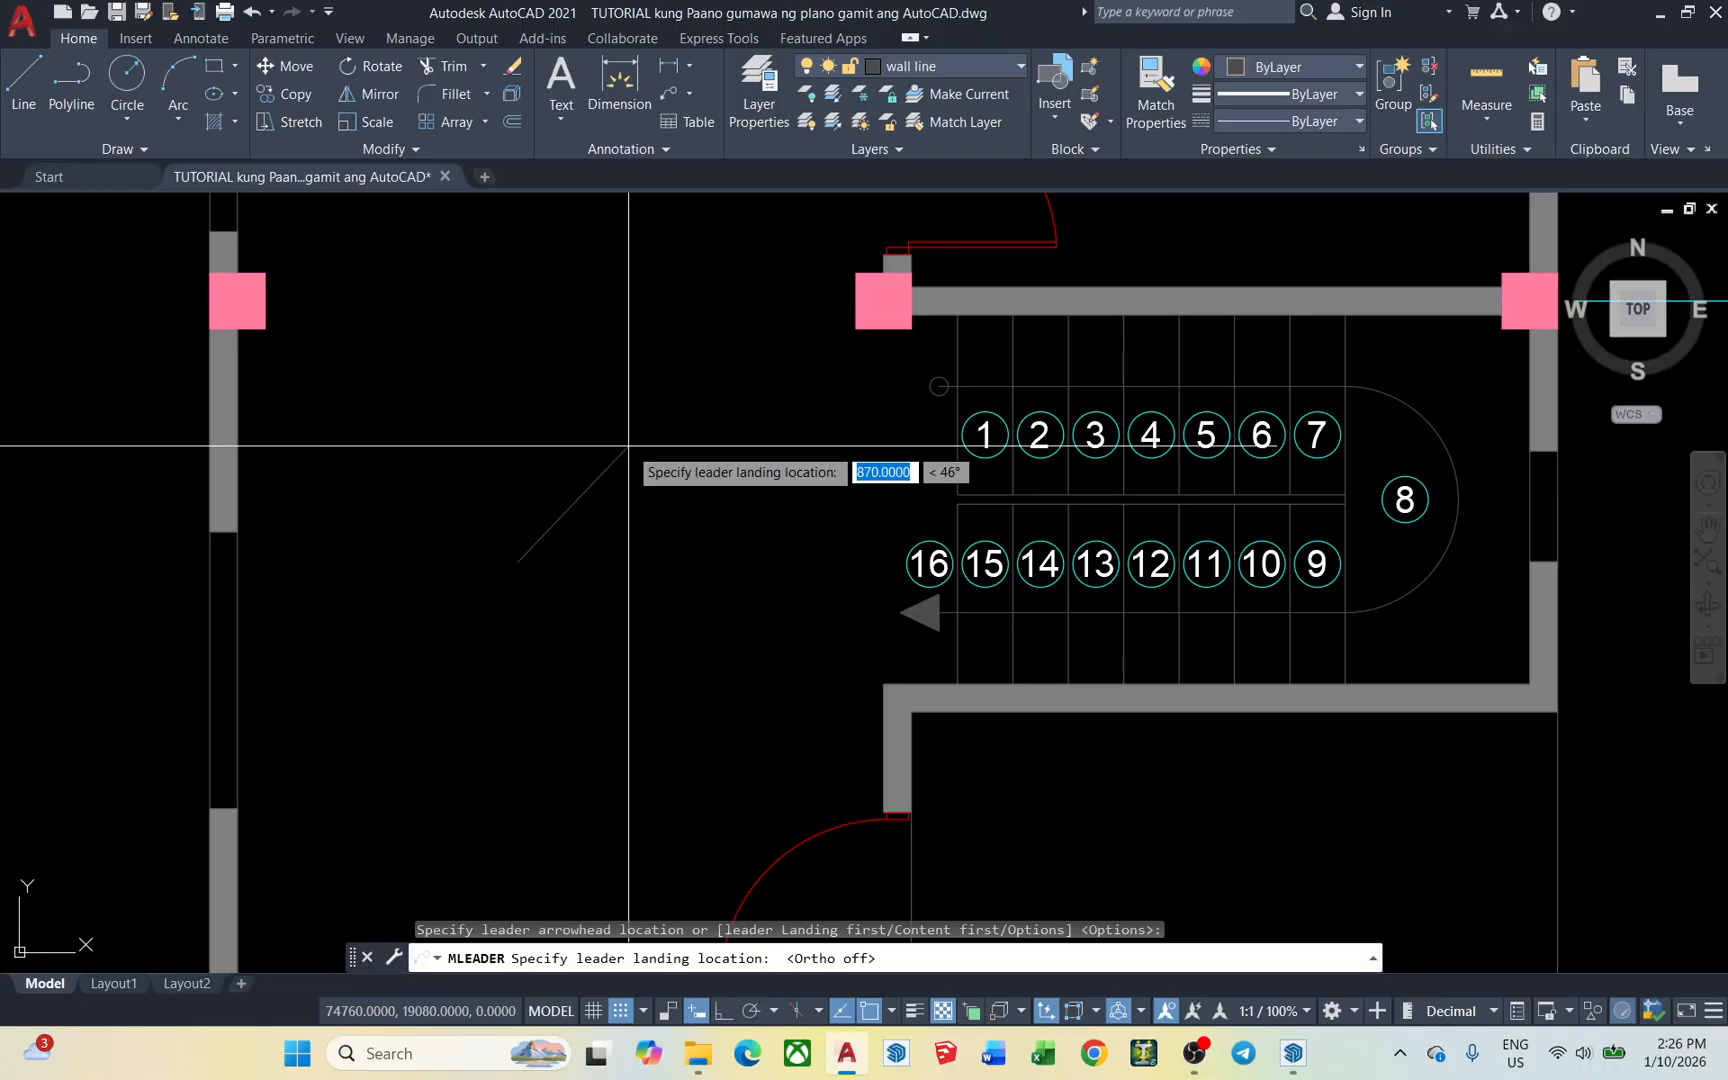
pyautogui.click(630, 452)
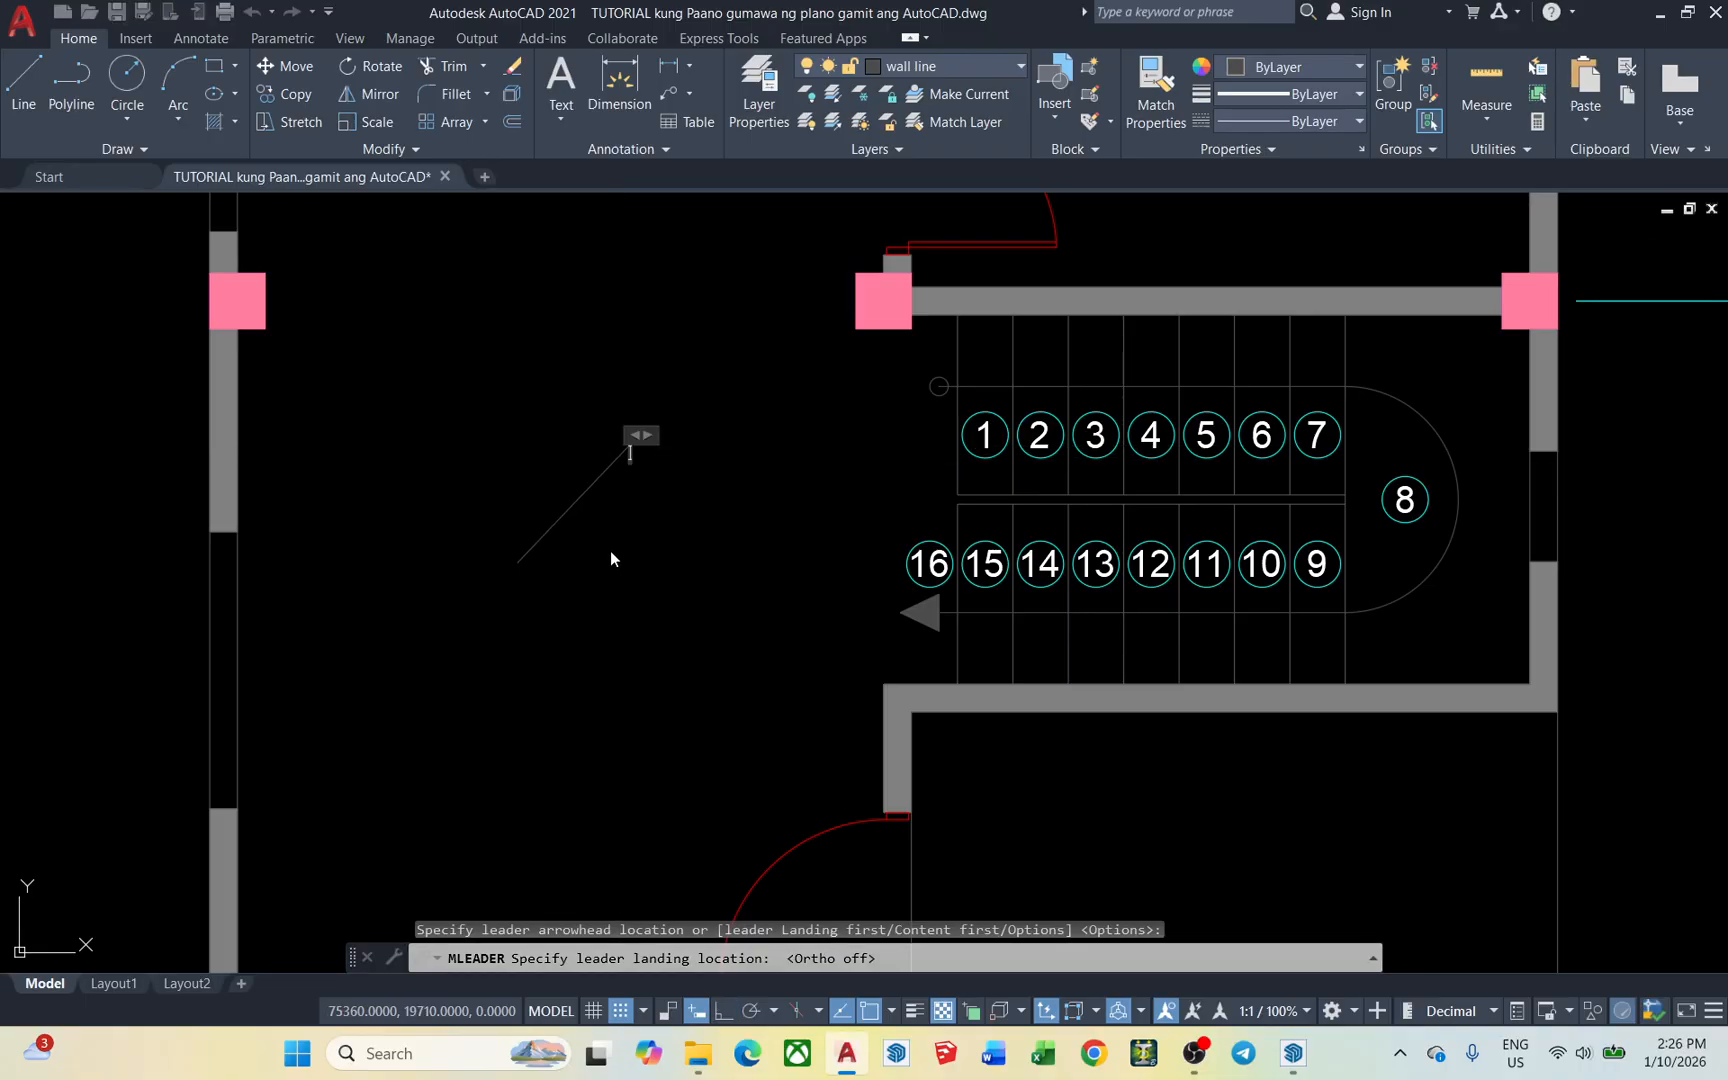
pyautogui.write('gw')
pyautogui.click(668, 508)
# Examine the new multileader's arrowhead up close and compare its size with the surrounding plan
pyautogui.scroll(5, 656, 521)
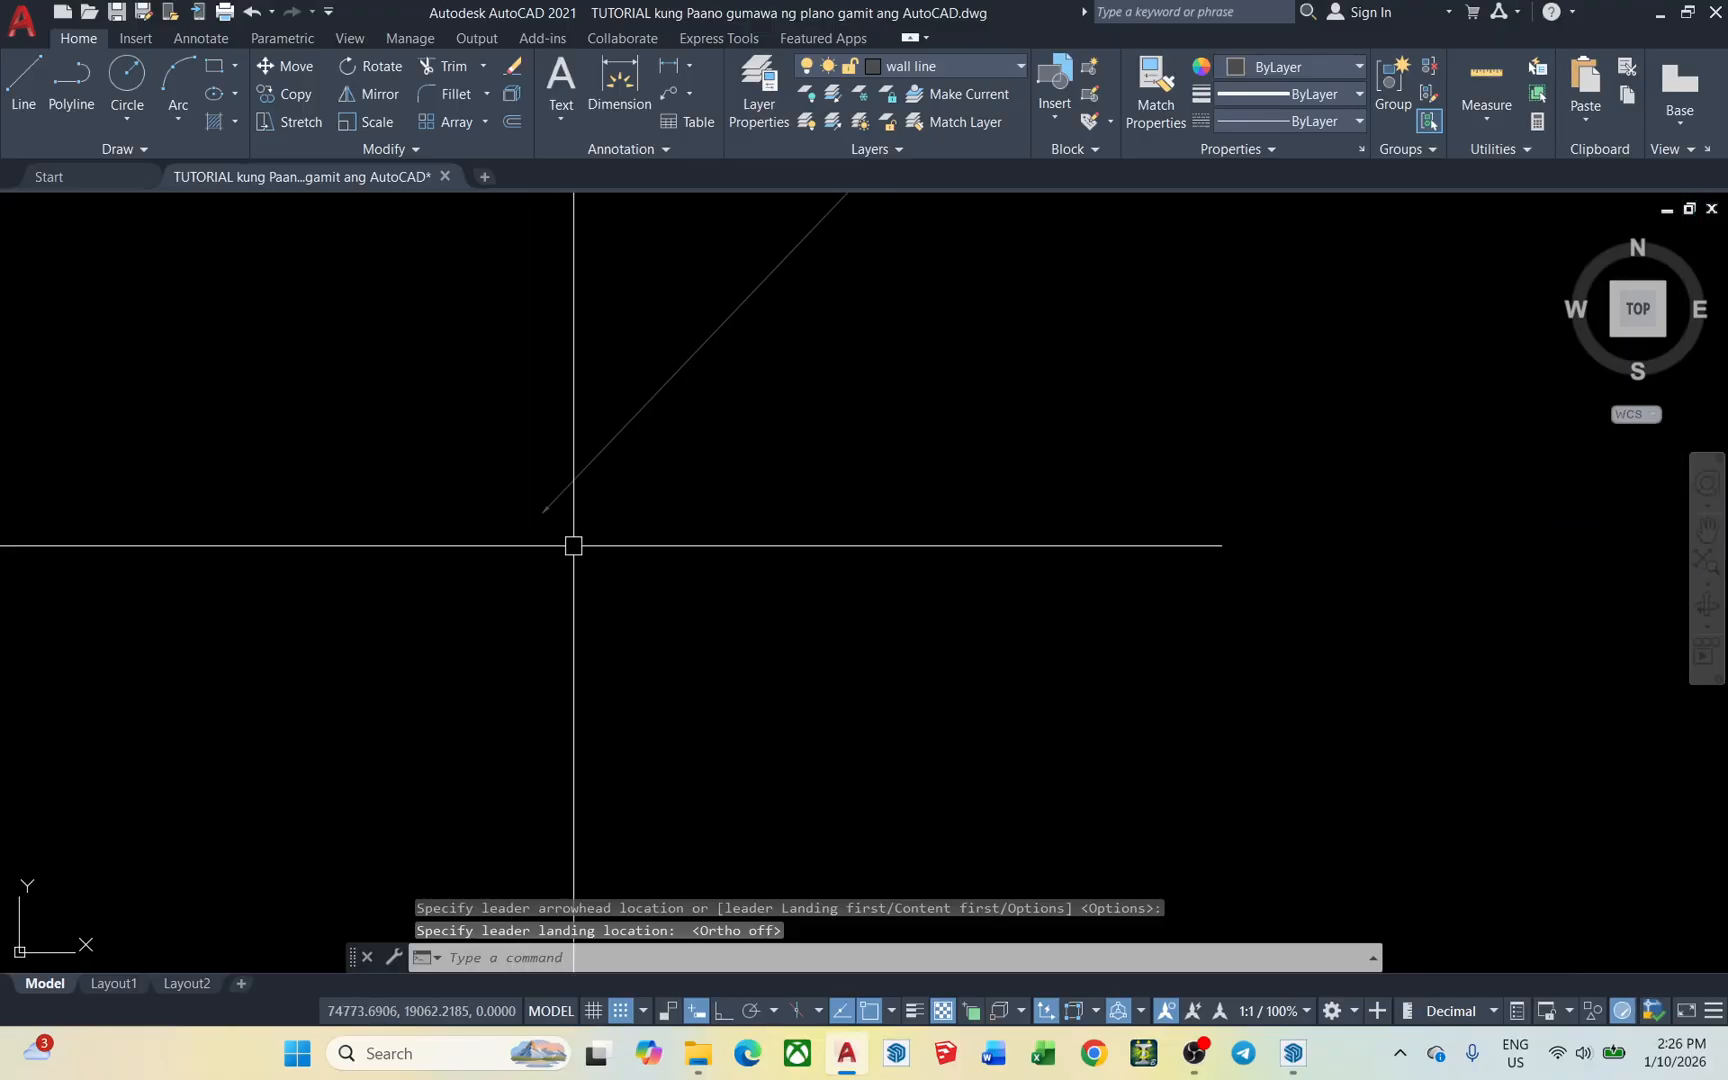
pyautogui.scroll(3, 567, 455)
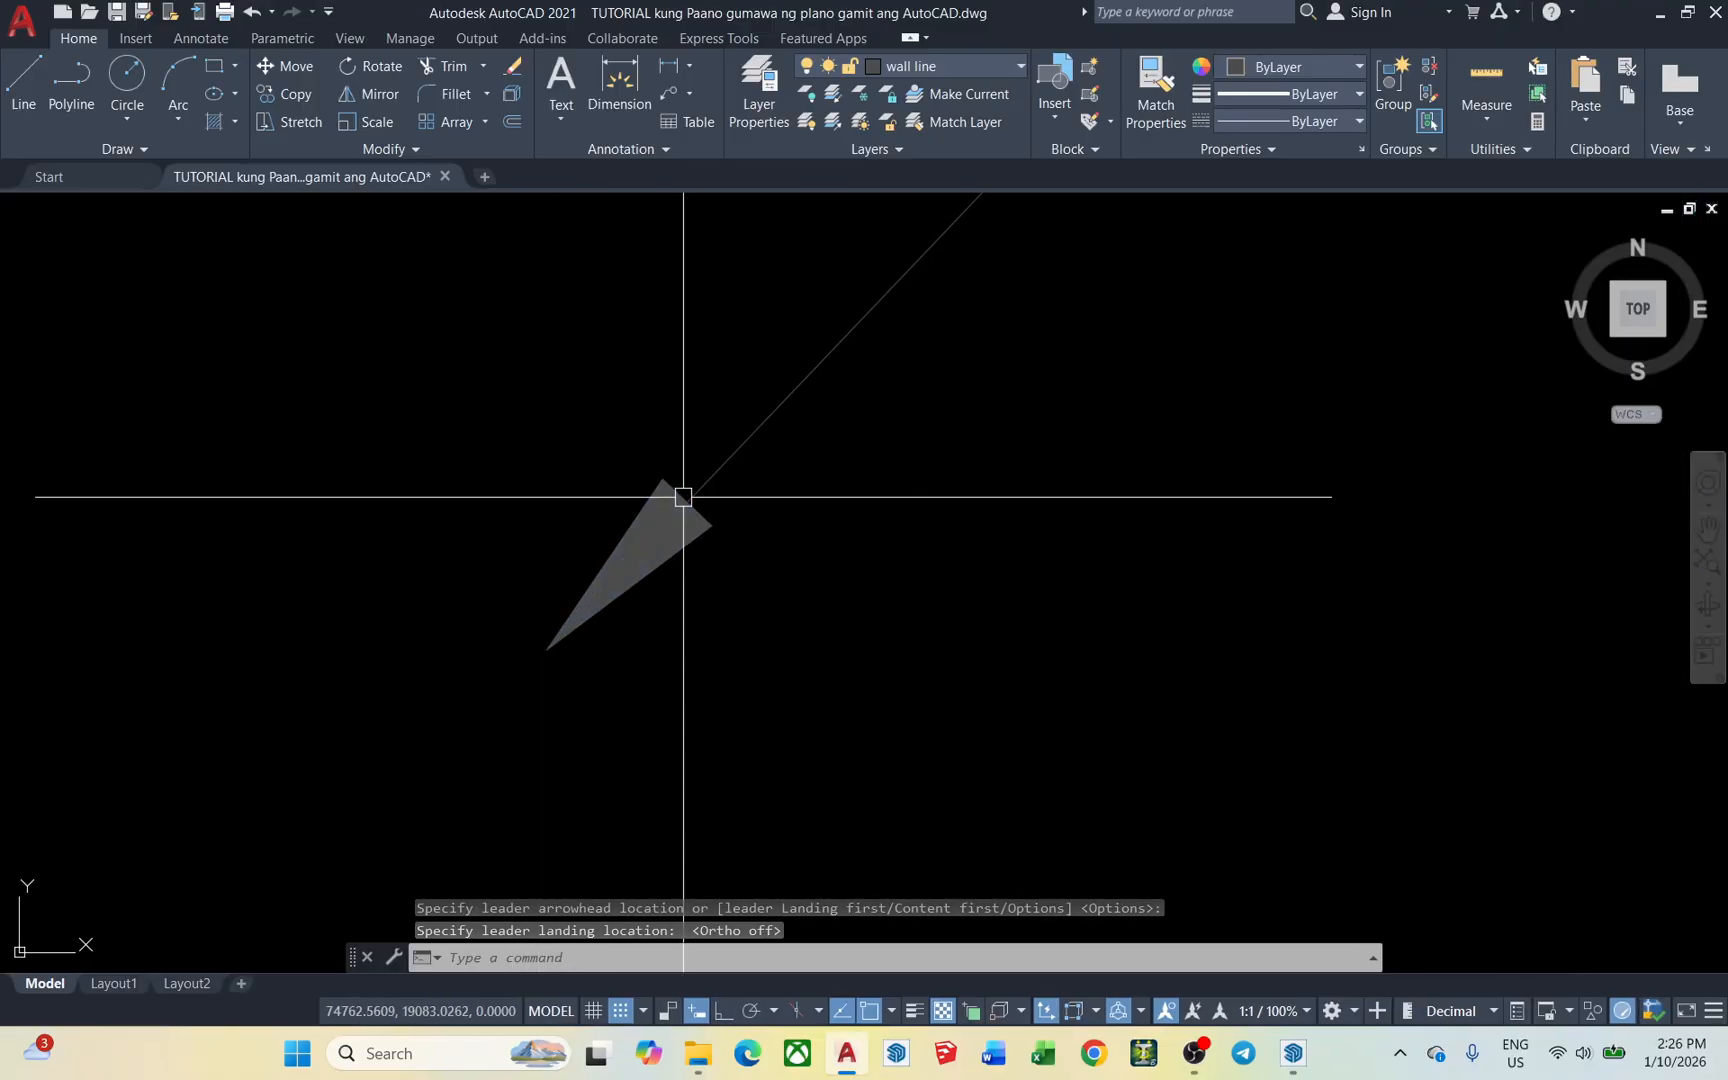
pyautogui.scroll(-4, 680, 520)
pyautogui.scroll(4, 680, 525)
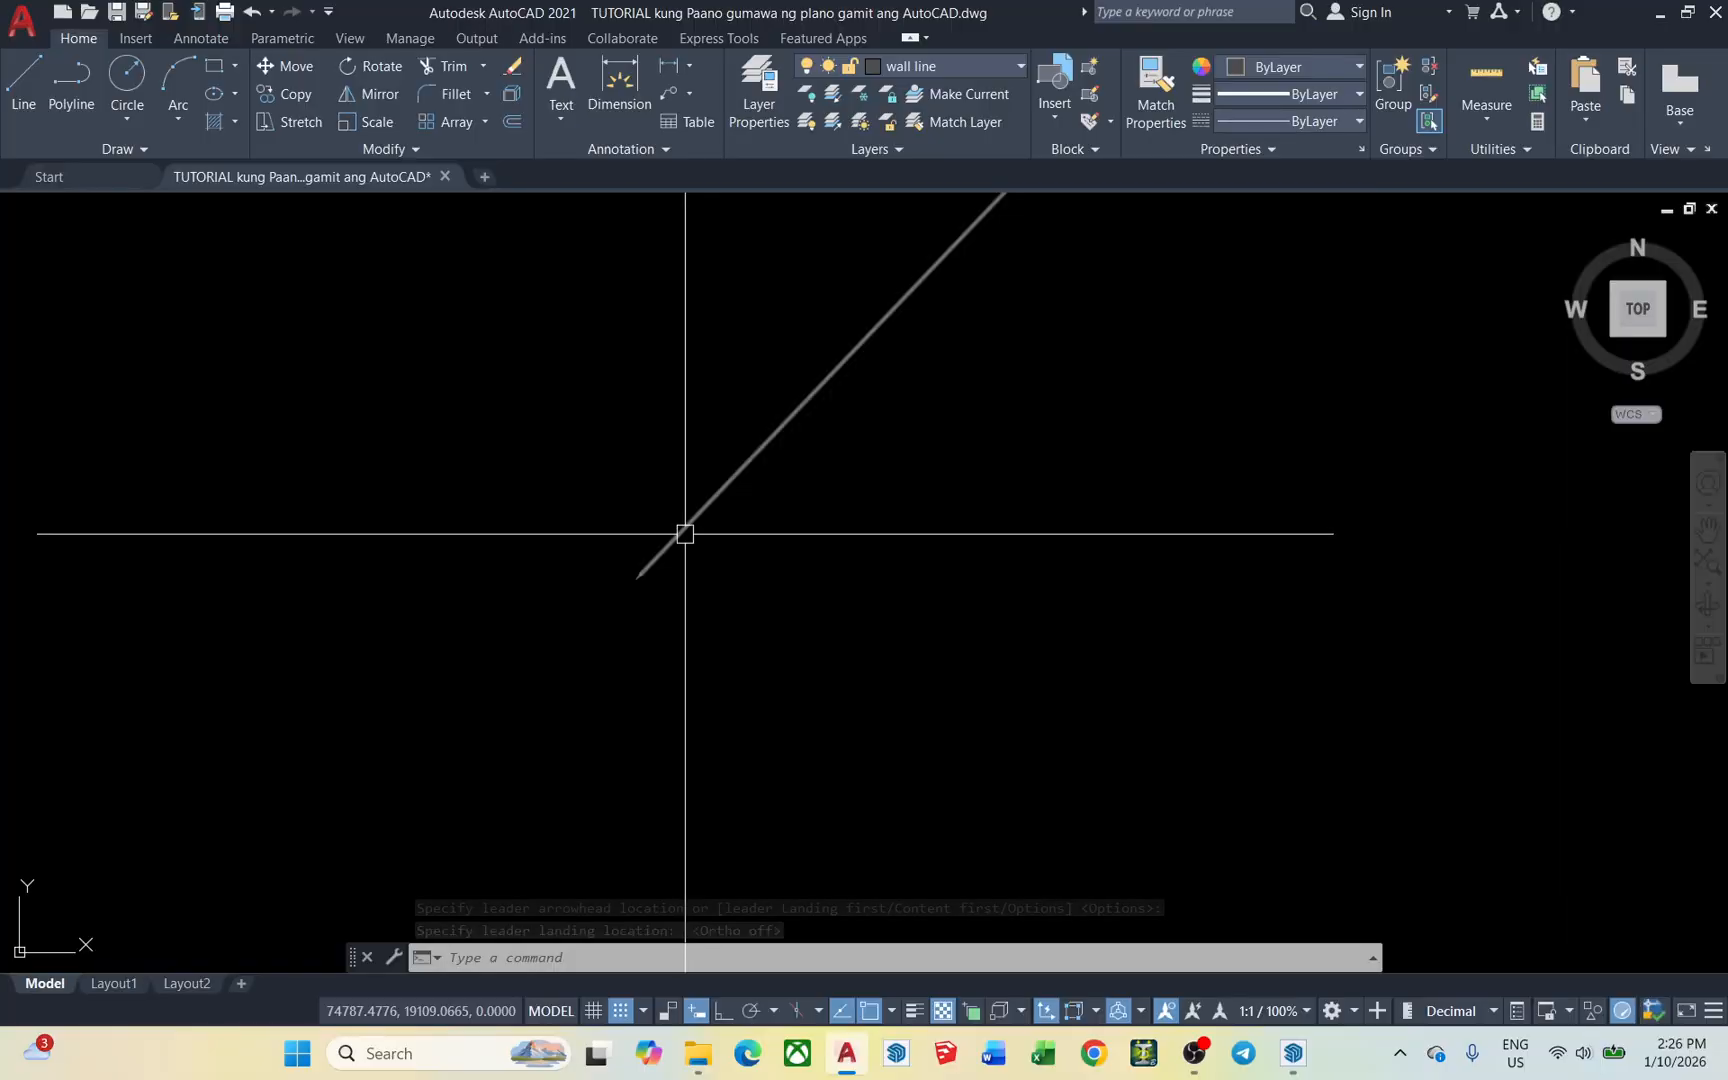
pyautogui.scroll(-4, 645, 580)
pyautogui.click(710, 617)
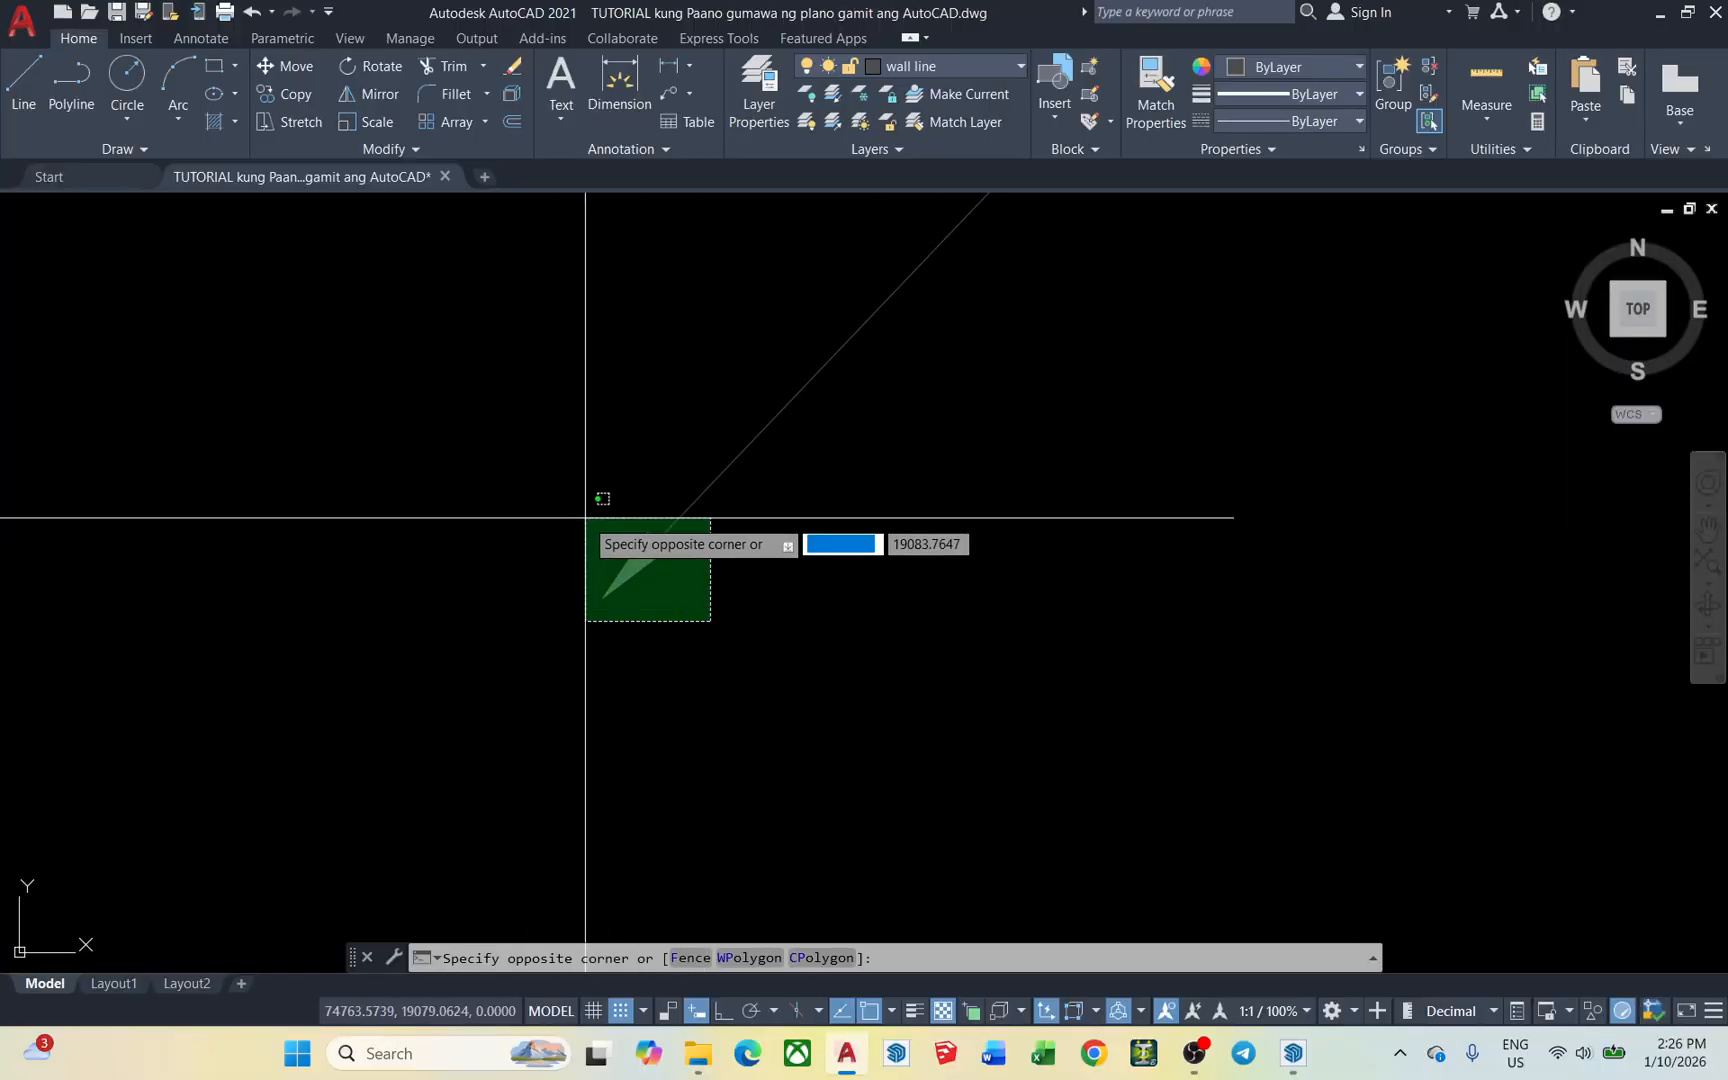
pyautogui.click(583, 521)
pyautogui.press('Escape')
pyautogui.scroll(-3, 748, 620)
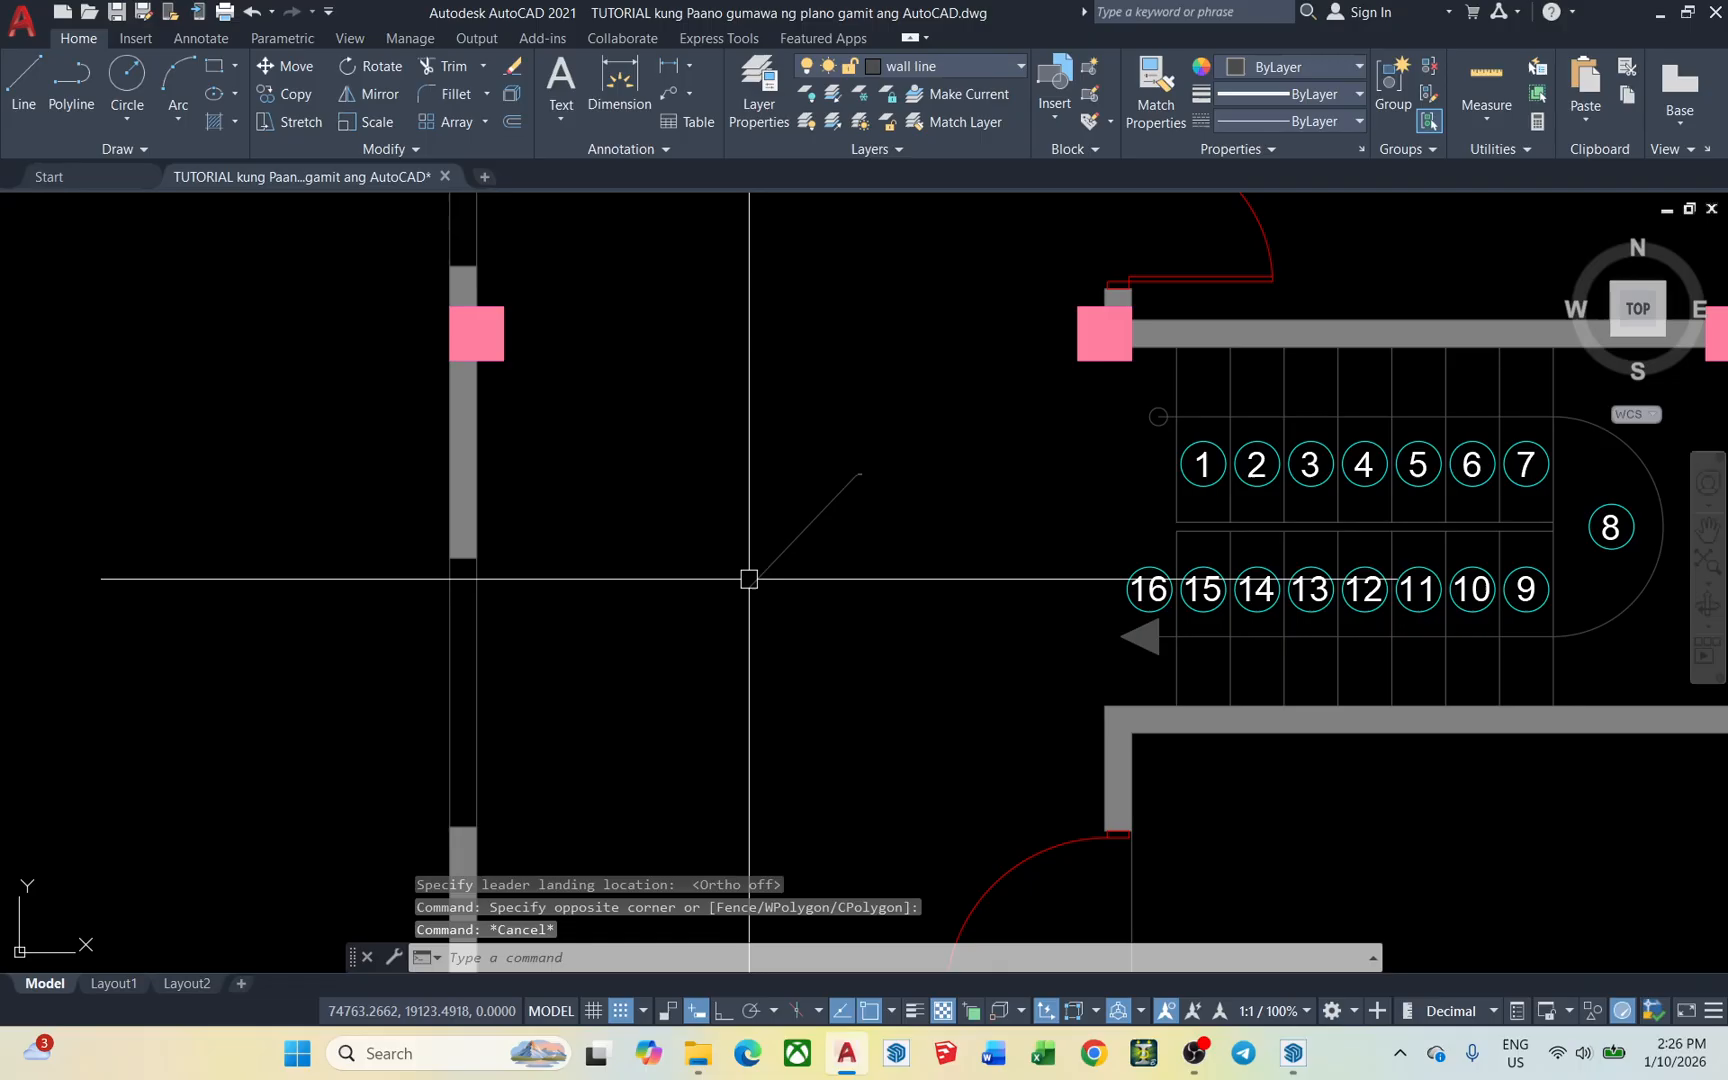
pyautogui.moveTo(919, 644); pyautogui.dragTo(892, 649, button='middle')
pyautogui.scroll(5, 892, 649)
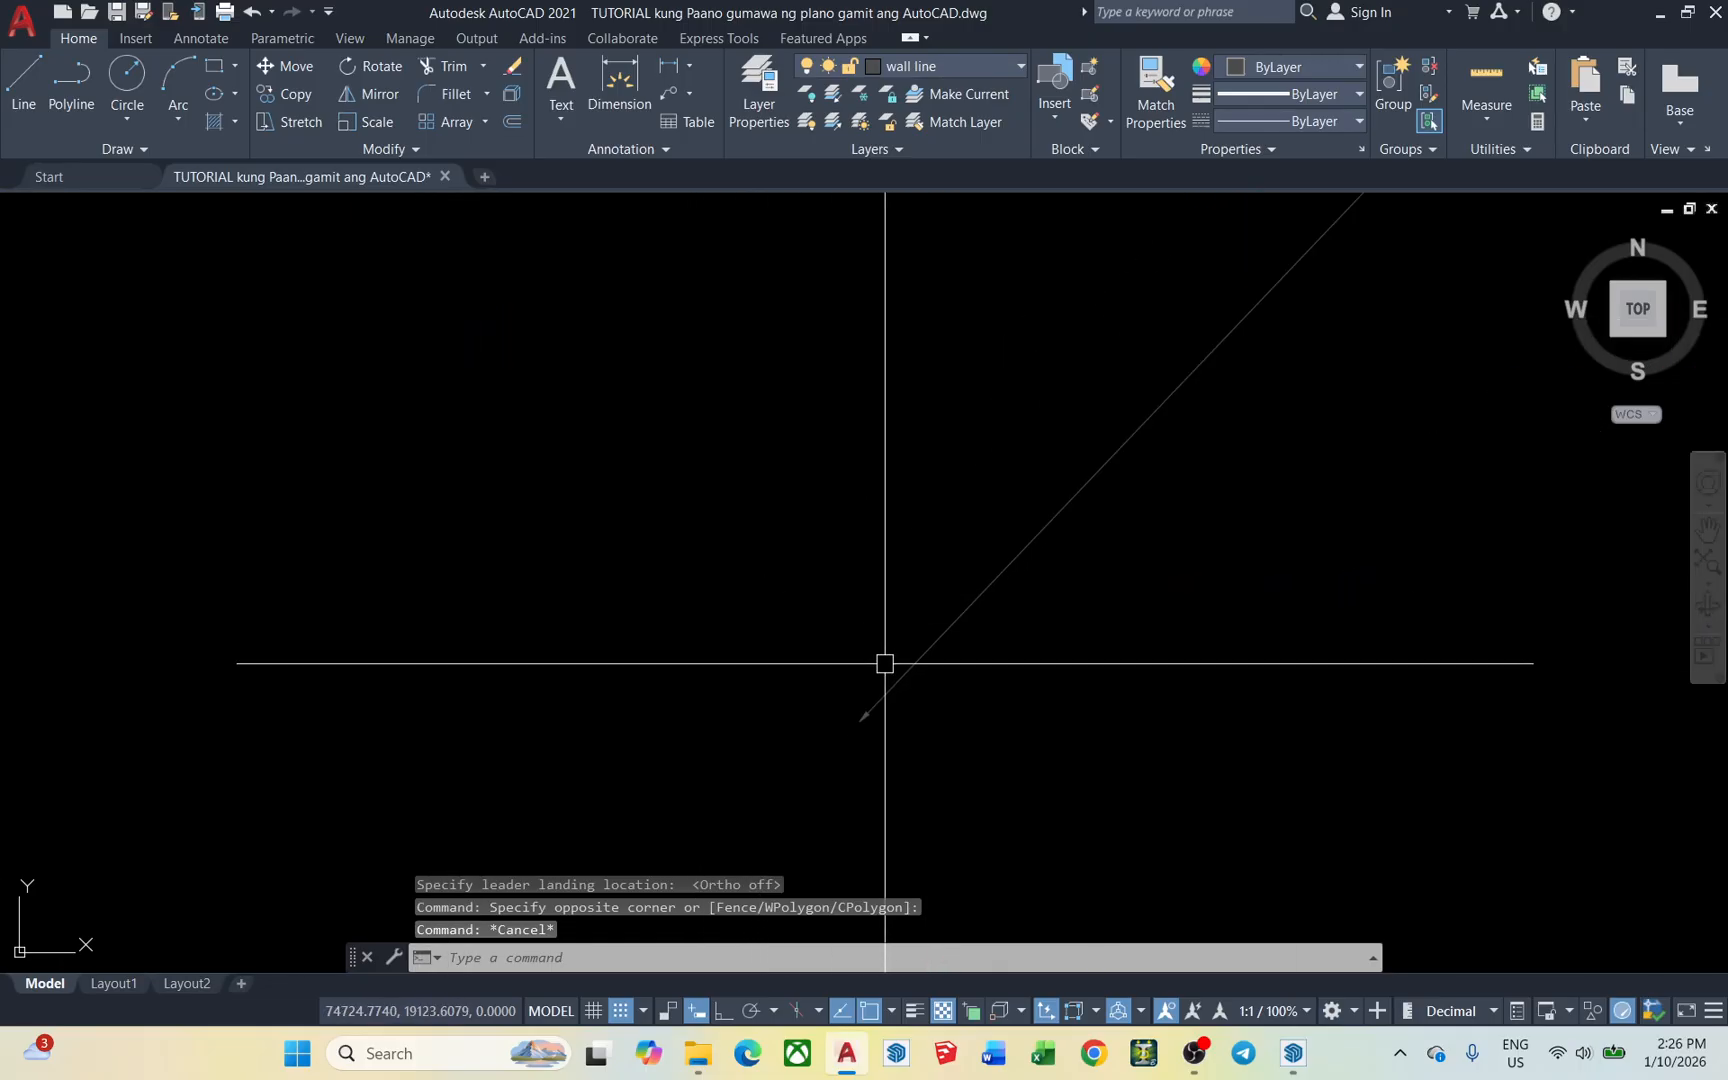
pyautogui.click(723, 688)
pyautogui.click(702, 662)
pyautogui.moveTo(702, 662); pyautogui.dragTo(675, 479, button='middle')
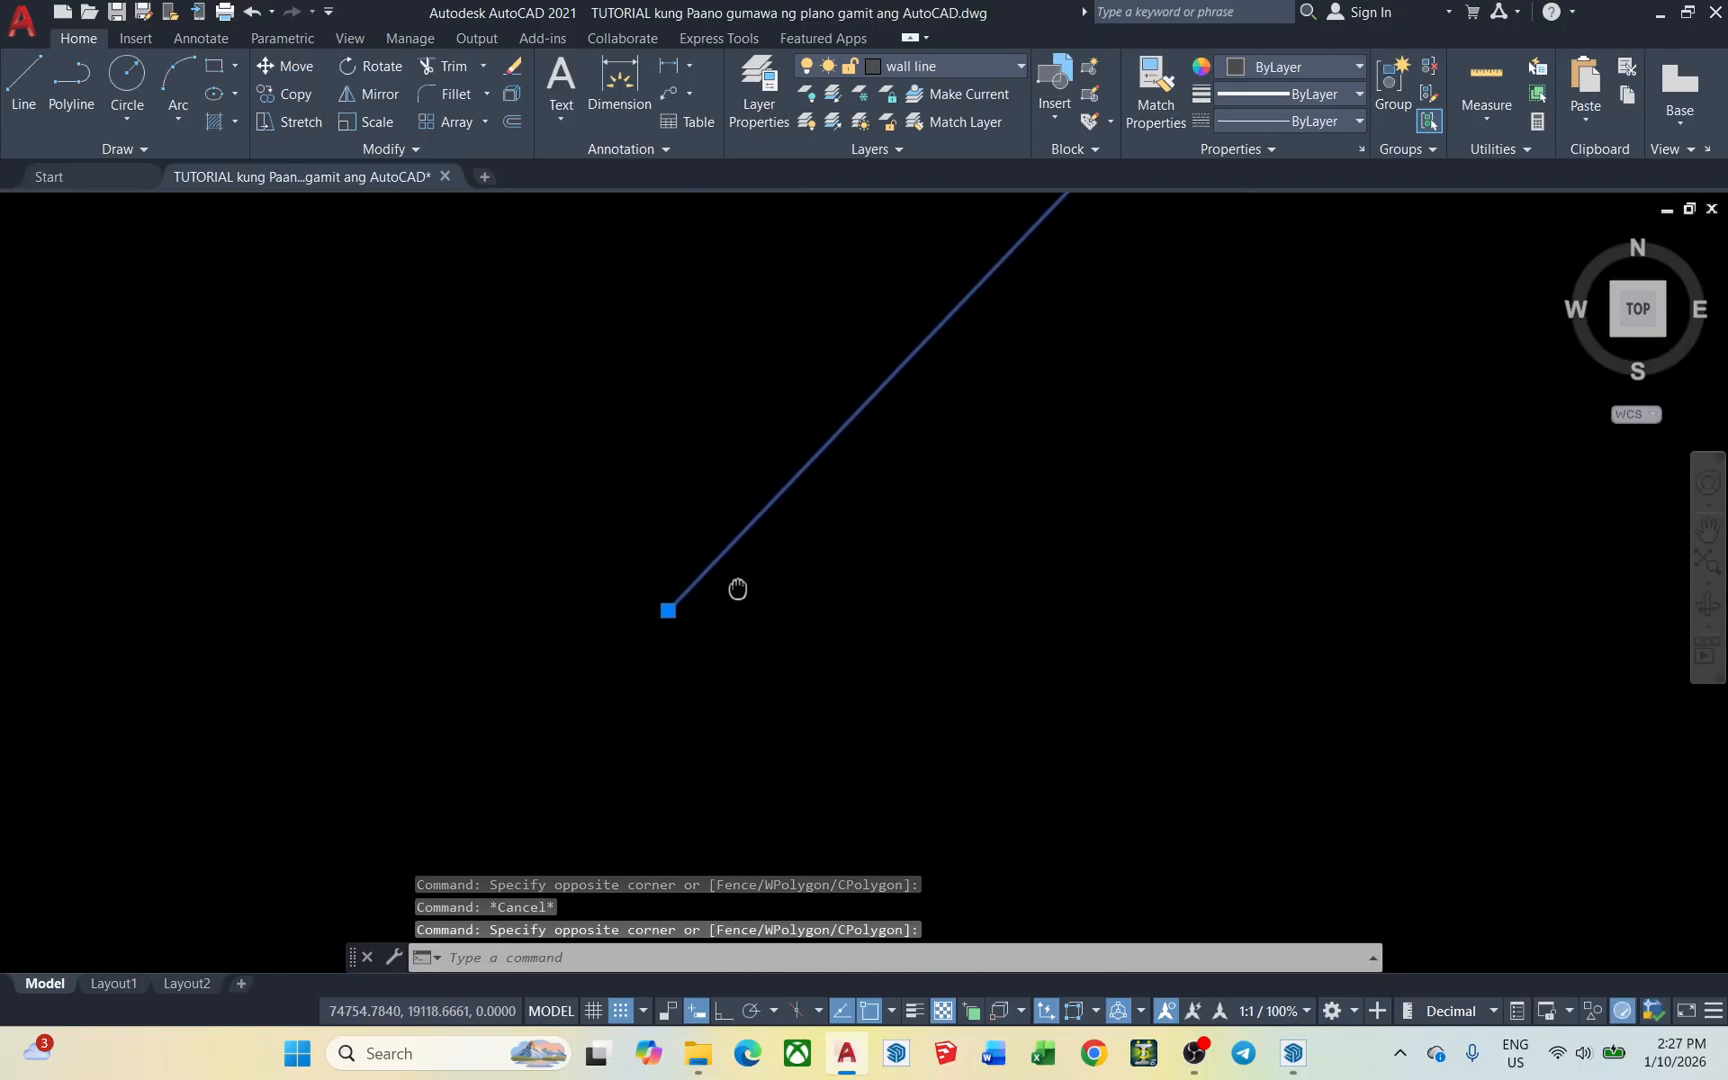
pyautogui.moveTo(737, 589); pyautogui.dragTo(733, 633, button='middle')
pyautogui.press('Escape')
pyautogui.scroll(-3, 706, 586)
pyautogui.scroll(5, 829, 586)
# Try scaling the multileader by a factor of 1000 about its arrowhead tip
pyautogui.click(643, 662)
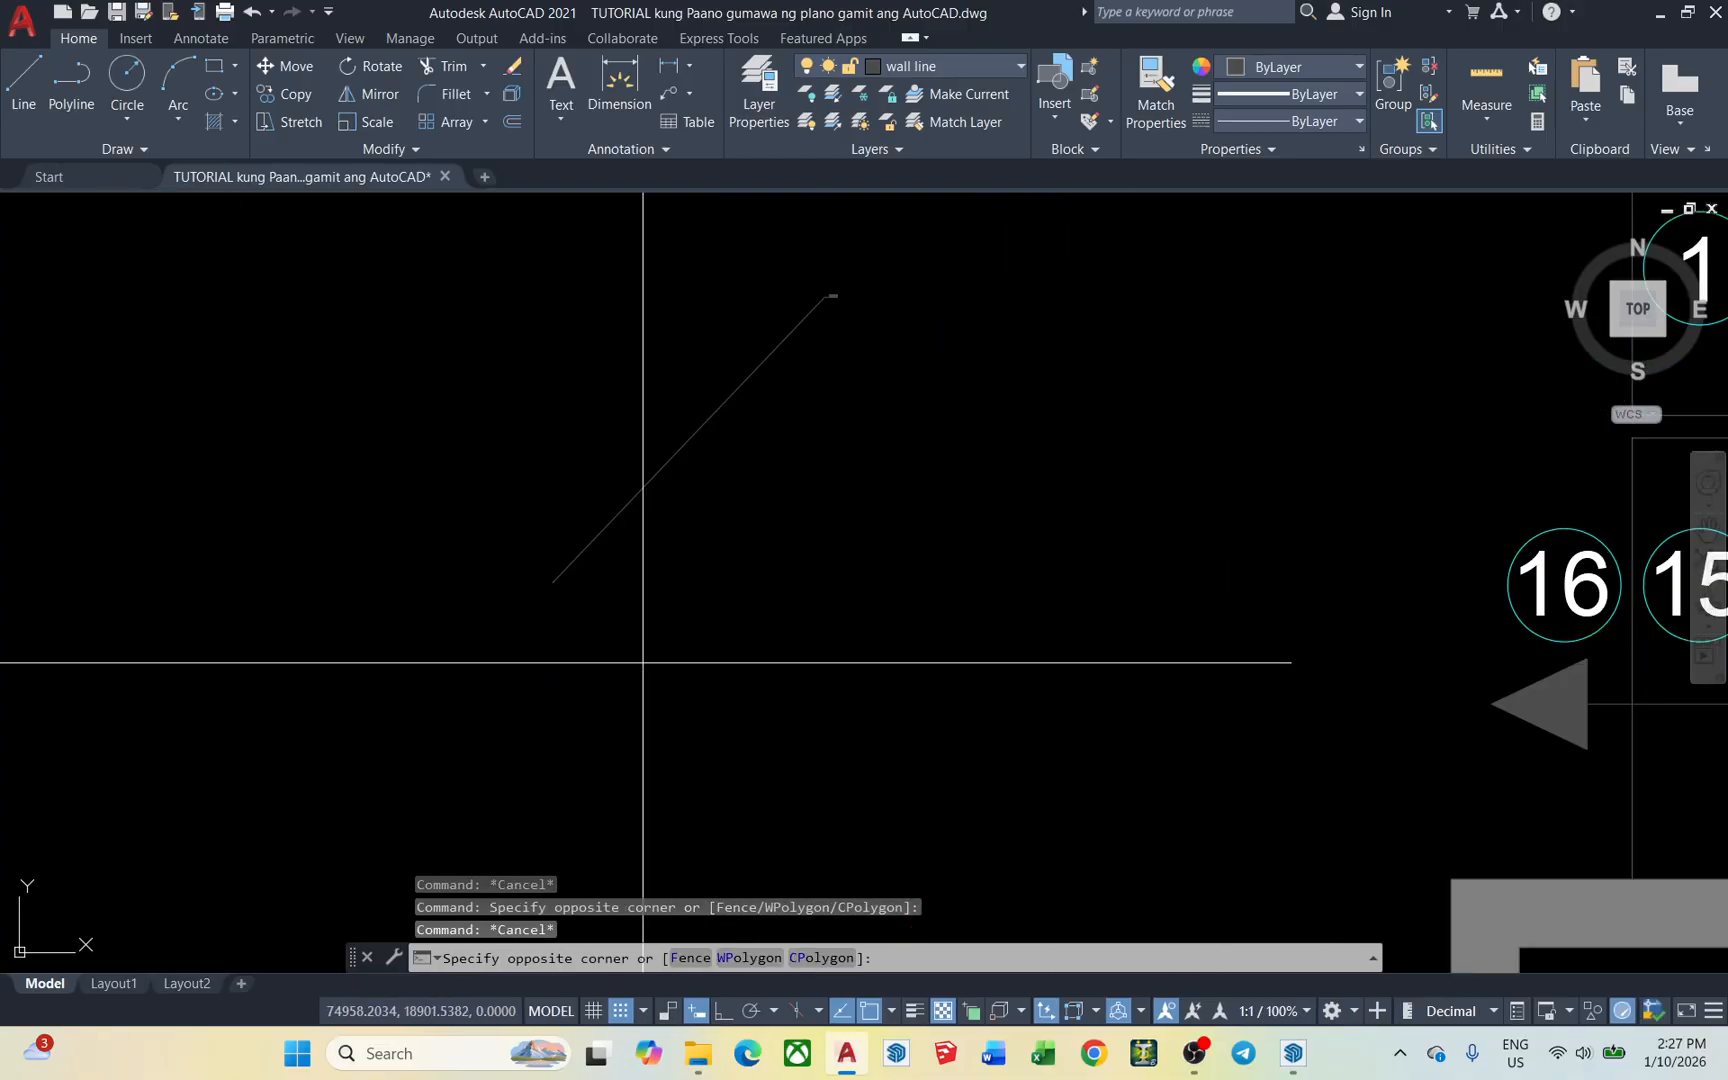
pyautogui.click(631, 637)
pyautogui.write('sc')
pyautogui.press('Return')
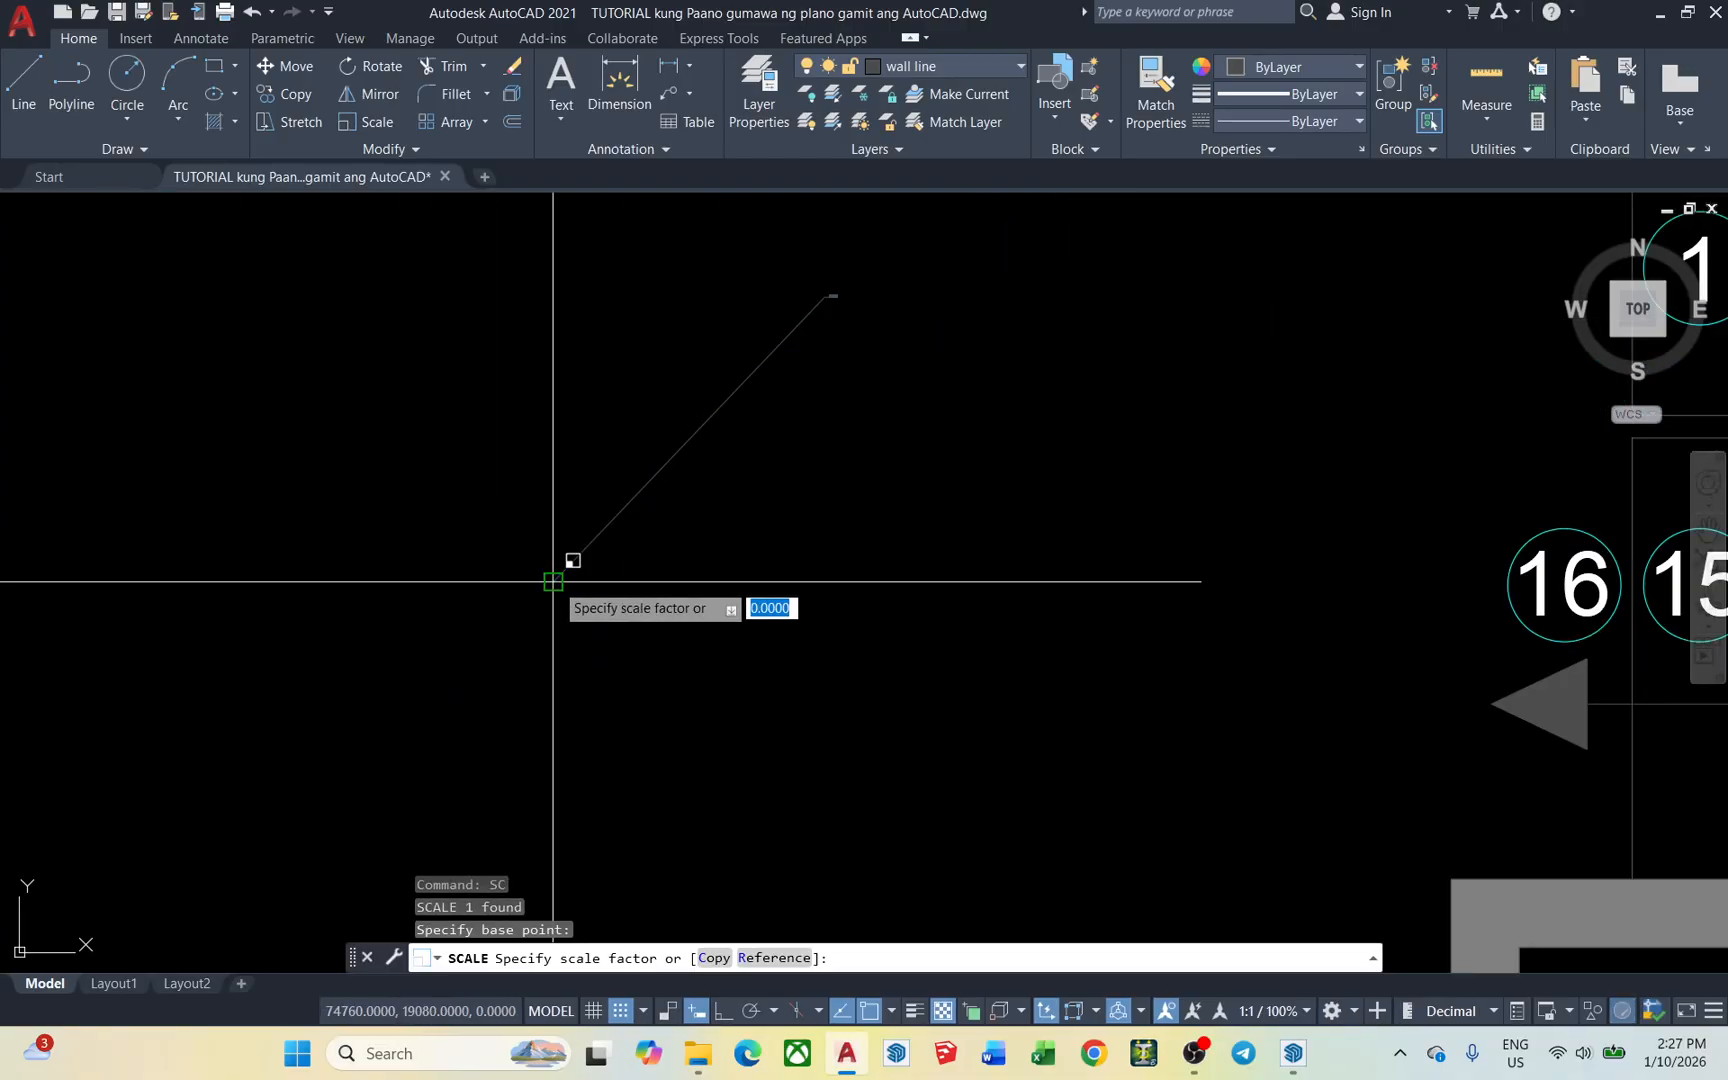
pyautogui.write('1000')
pyautogui.press('Return')
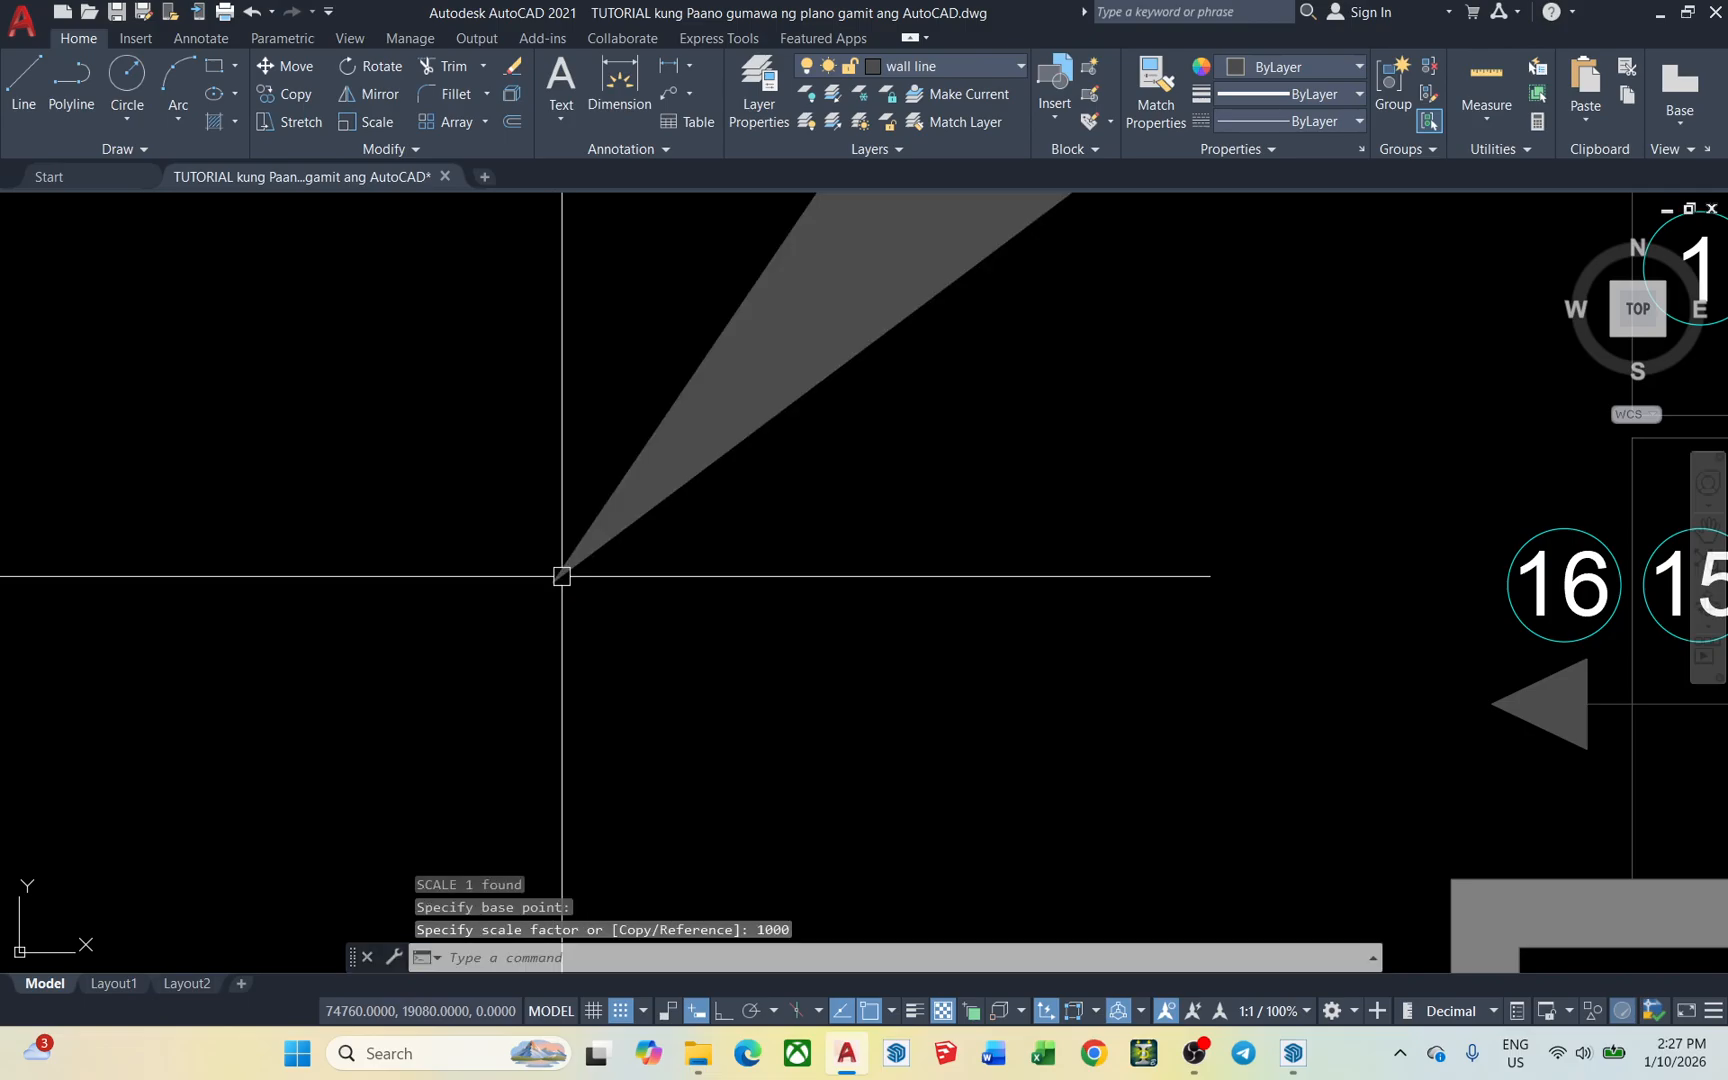
# Undo the multileader's scaling by 1000
pyautogui.scroll(-8, 864, 453)
pyautogui.click(870, 473)
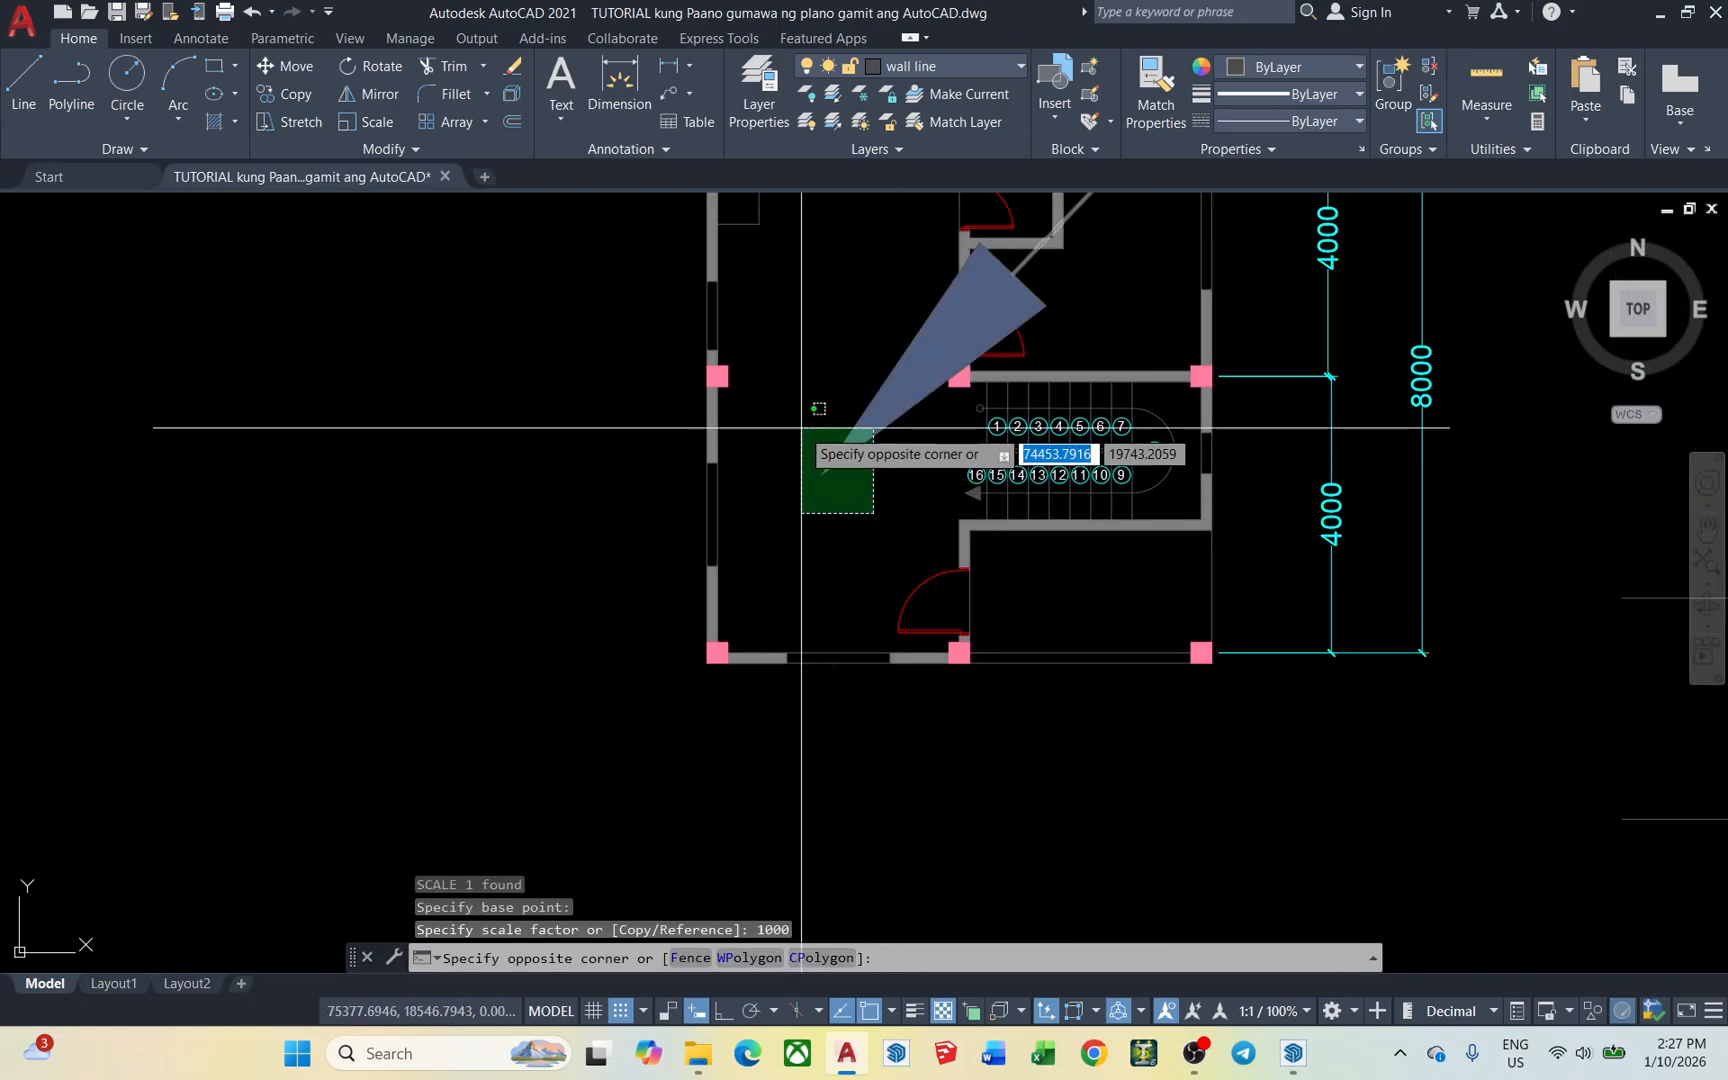
pyautogui.click(820, 441)
pyautogui.press('Escape')
pyautogui.hotkey('ctrl', 'z')
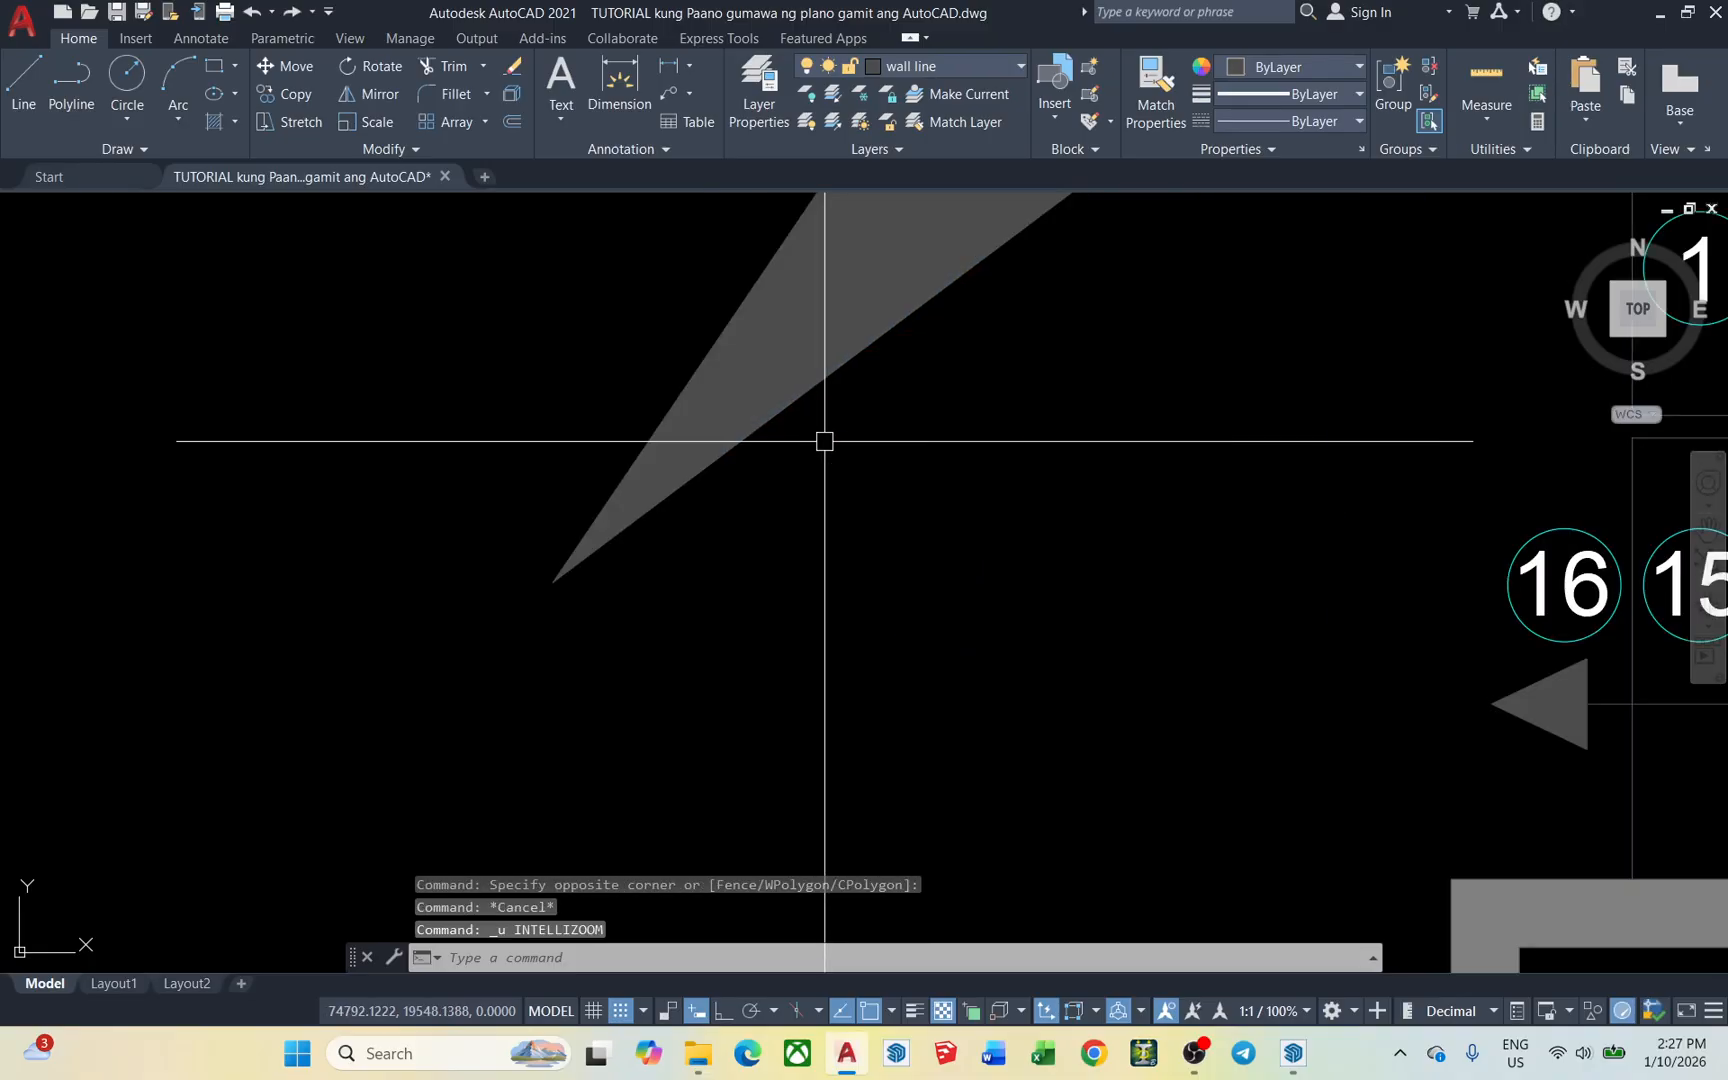
pyautogui.hotkey('ctrl', 'z')
# Scale the multileader by a factor of 100 about its arrowhead tip
pyautogui.click(744, 629)
pyautogui.click(552, 544)
pyautogui.write('sc')
pyautogui.press('Return')
pyautogui.click(575, 581)
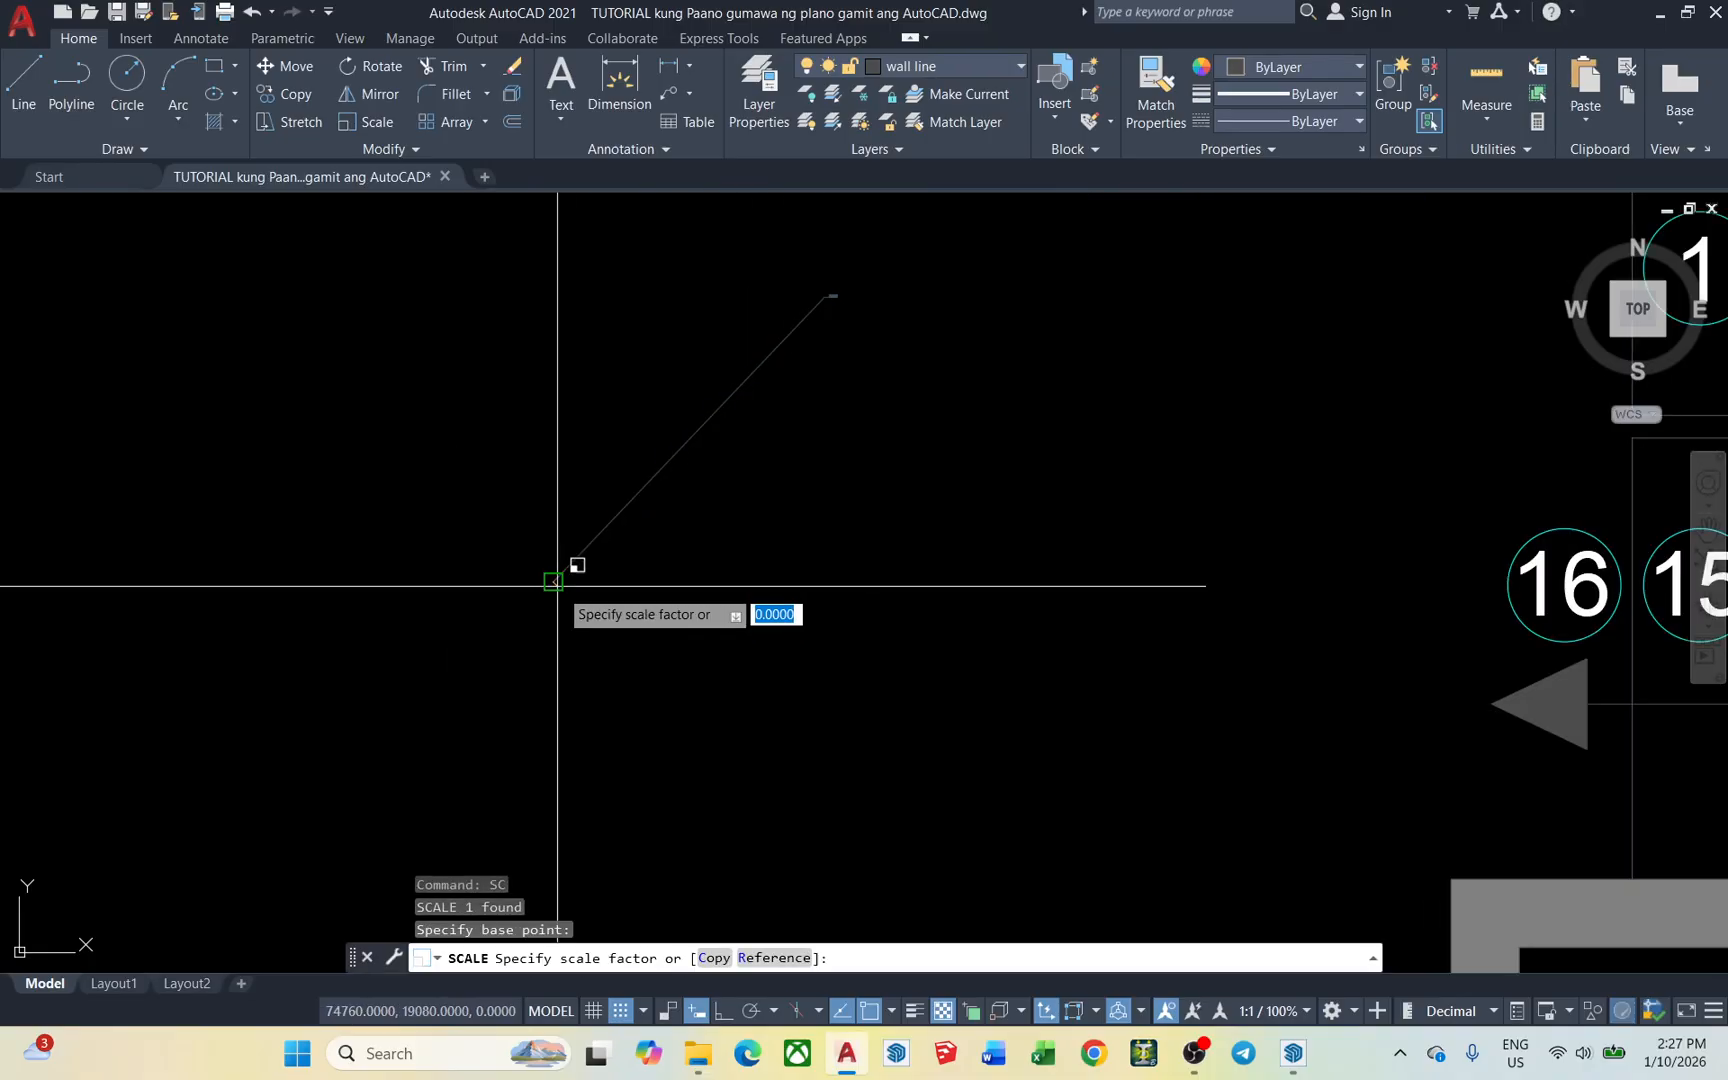
pyautogui.write('100')
pyautogui.press('Return')
# Examine the scaled multileader's arrowhead and compare it with the arrowhead at the end of the stair's walk line
pyautogui.click(532, 470)
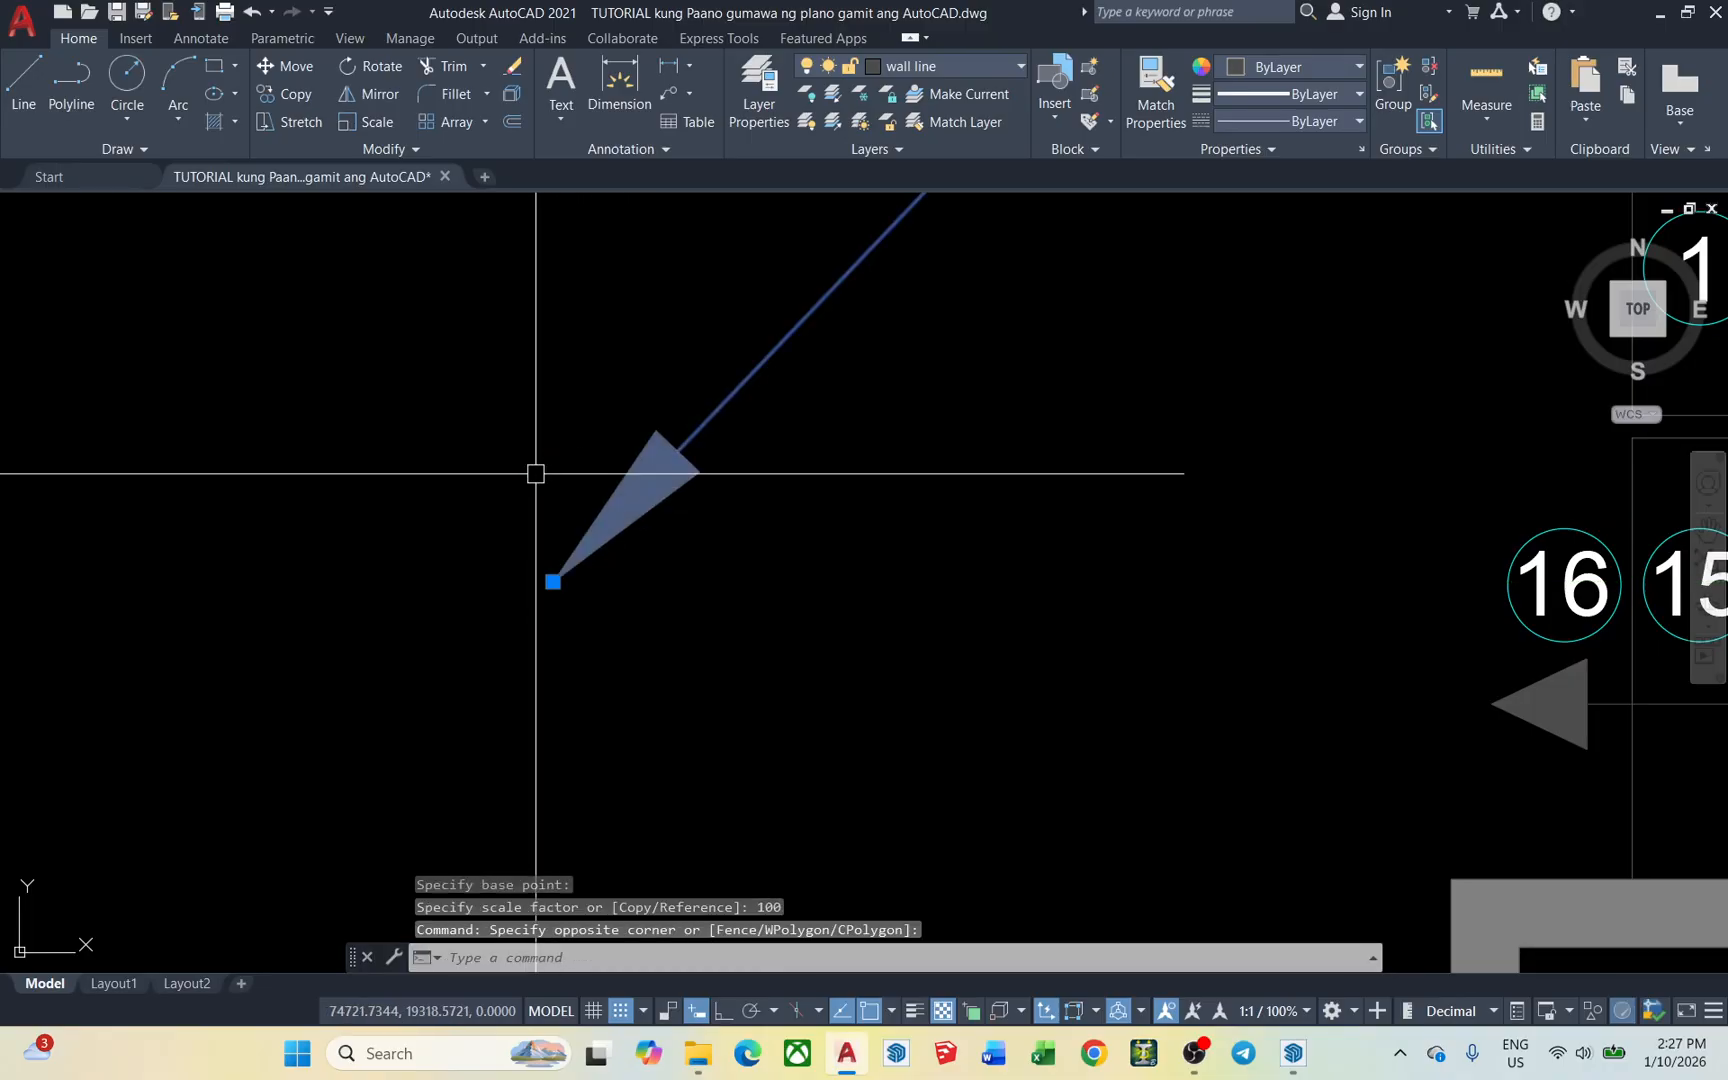
pyautogui.scroll(-3, 725, 517)
pyautogui.scroll(2, 733, 546)
pyautogui.press('Escape')
pyautogui.click(733, 552)
pyautogui.click(656, 494)
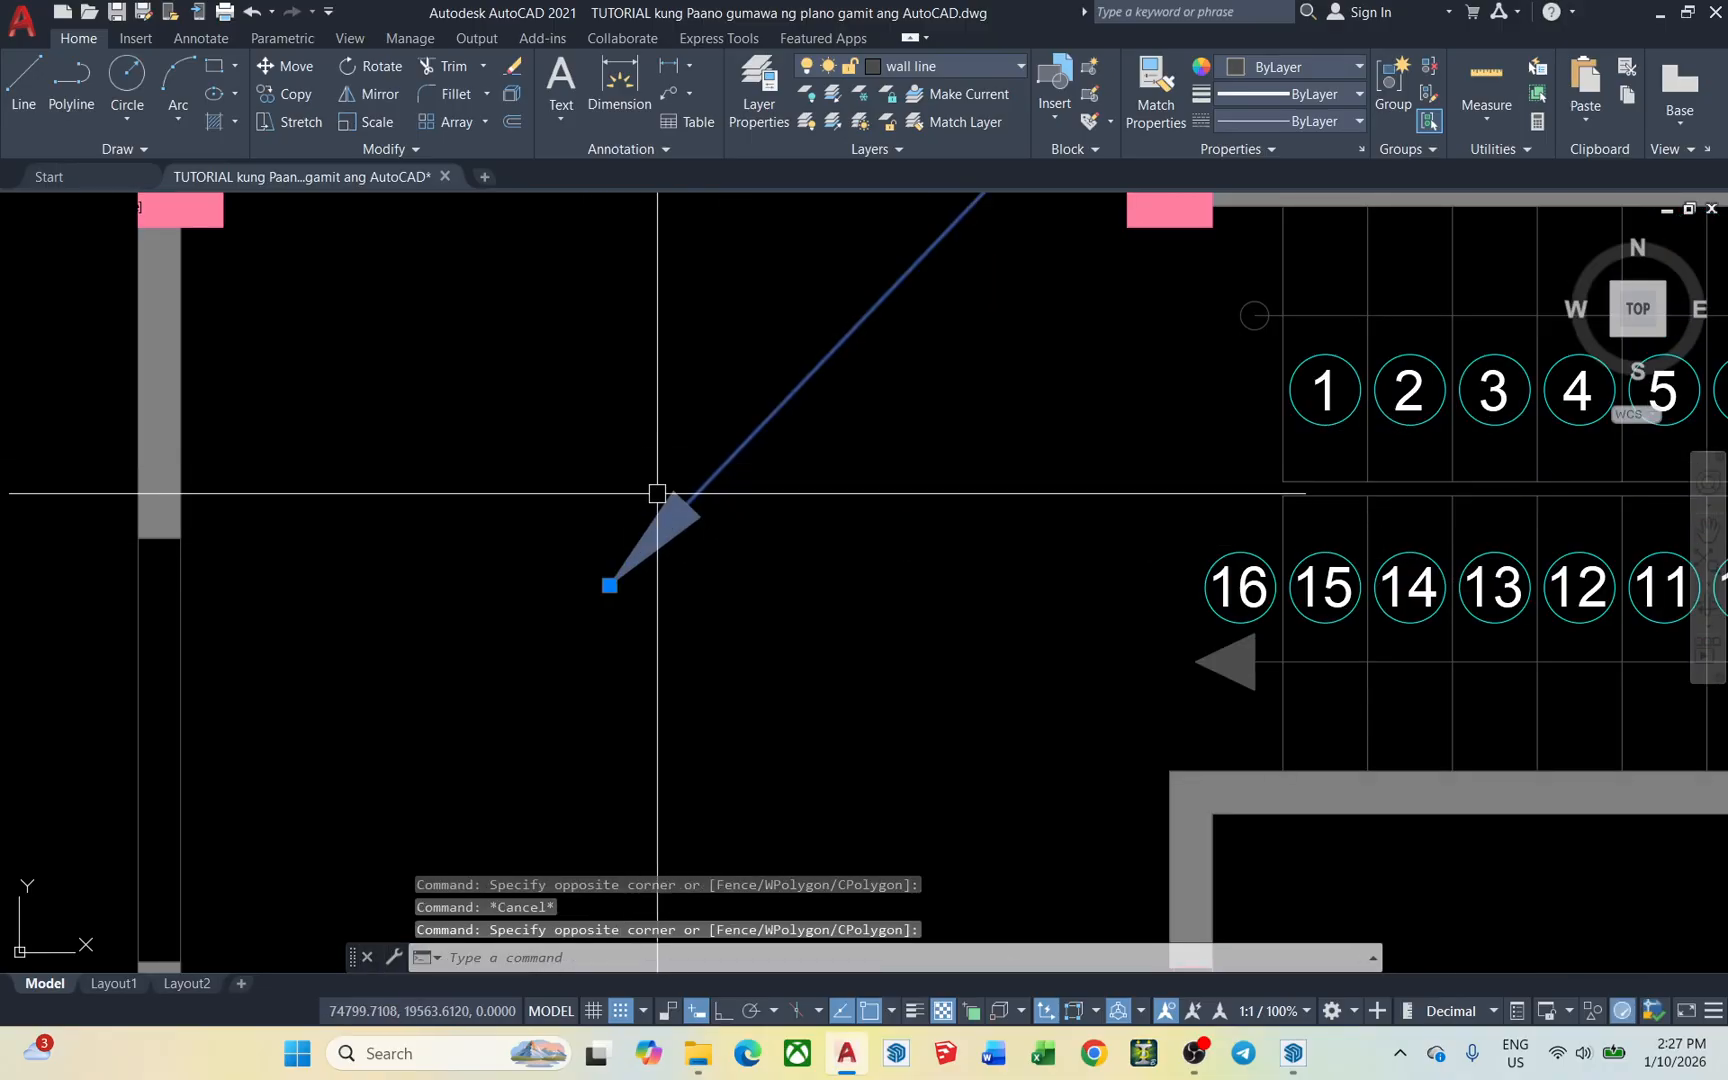
pyautogui.scroll(2, 663, 528)
pyautogui.scroll(-4, 776, 575)
pyautogui.scroll(2, 897, 587)
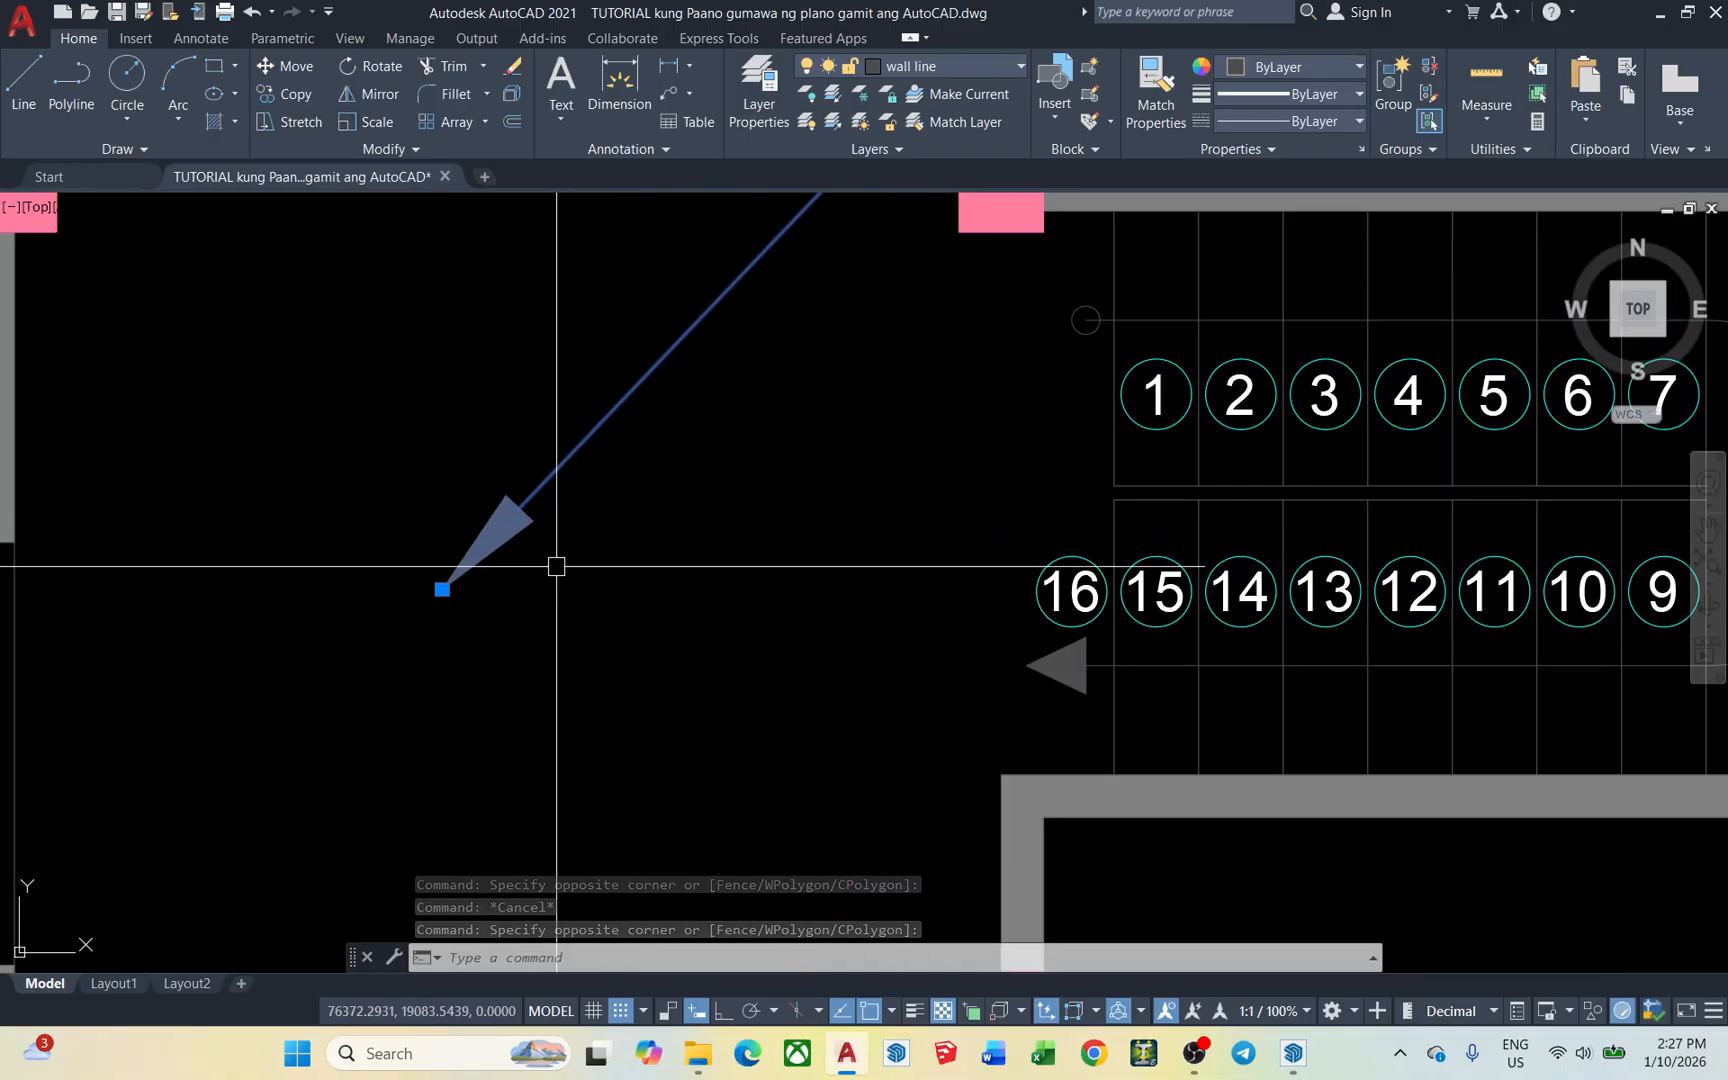
pyautogui.scroll(2, 530, 556)
pyautogui.scroll(-2, 585, 555)
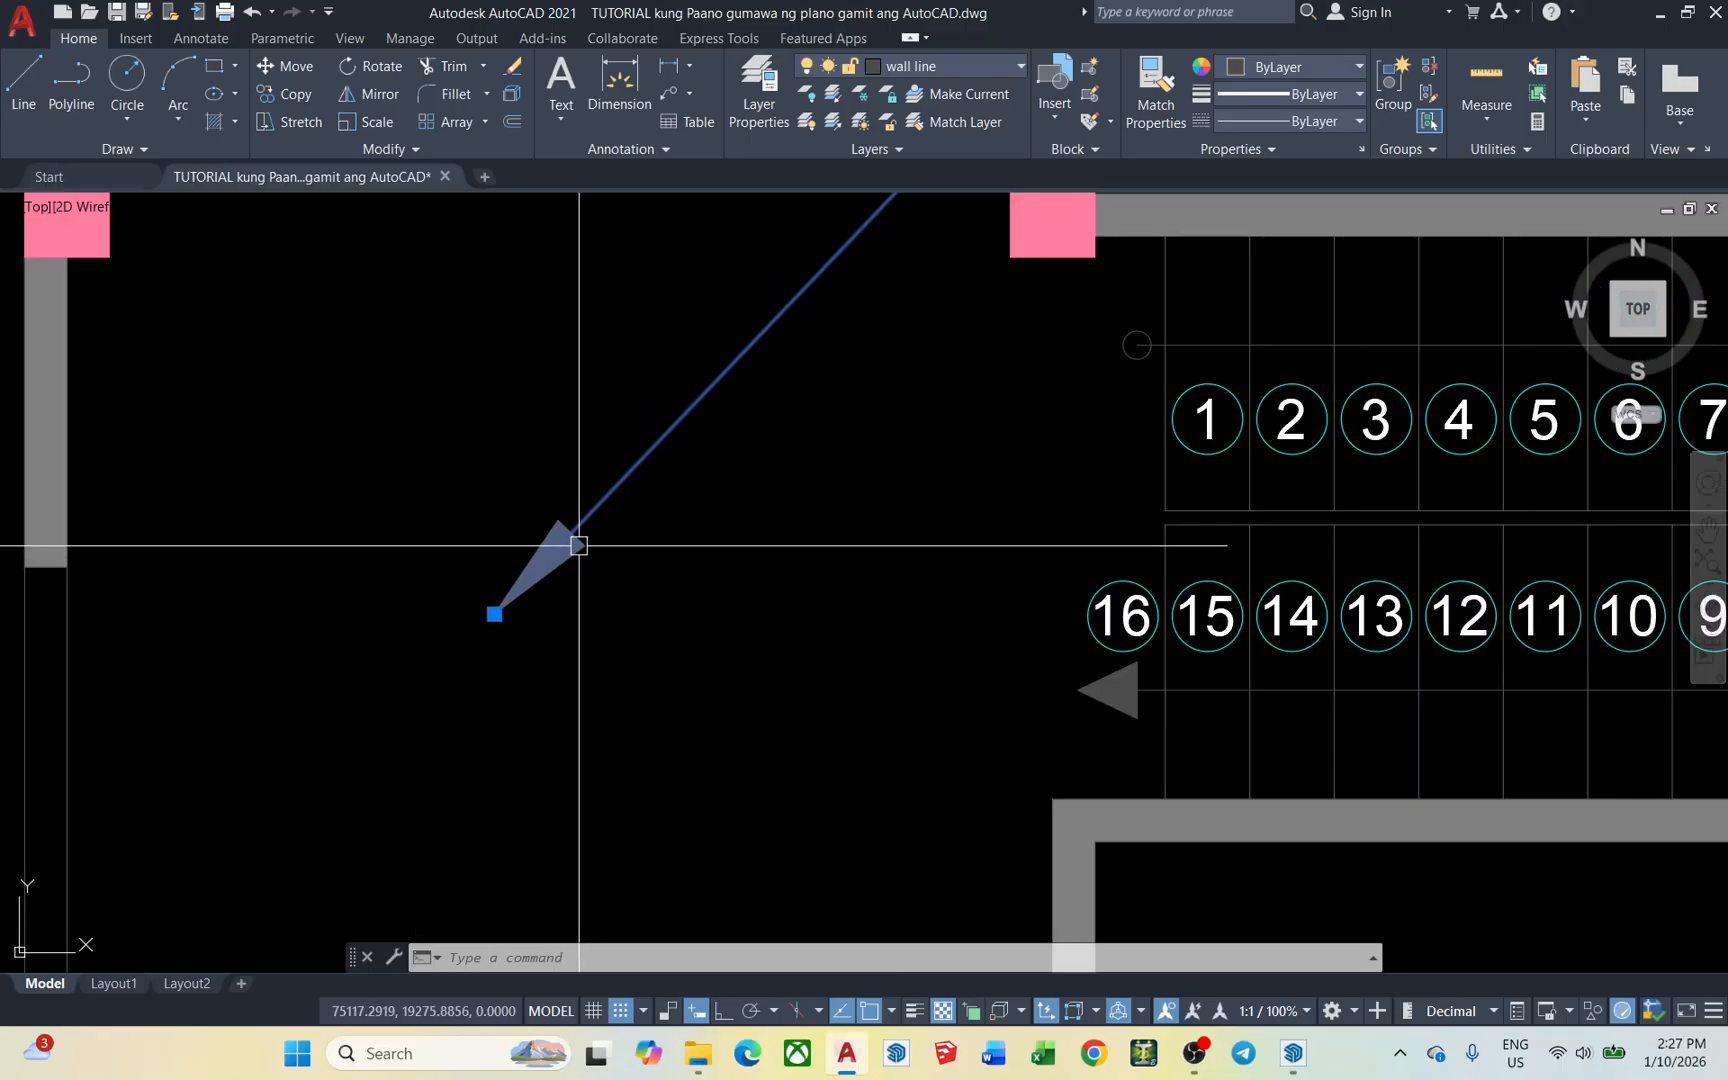
pyautogui.scroll(3, 578, 545)
pyautogui.click(474, 663)
pyautogui.press('Escape')
# Move the scaled multileader out of the floor plan into the empty area to the right of the drawings
pyautogui.click(471, 760)
pyautogui.click(597, 555)
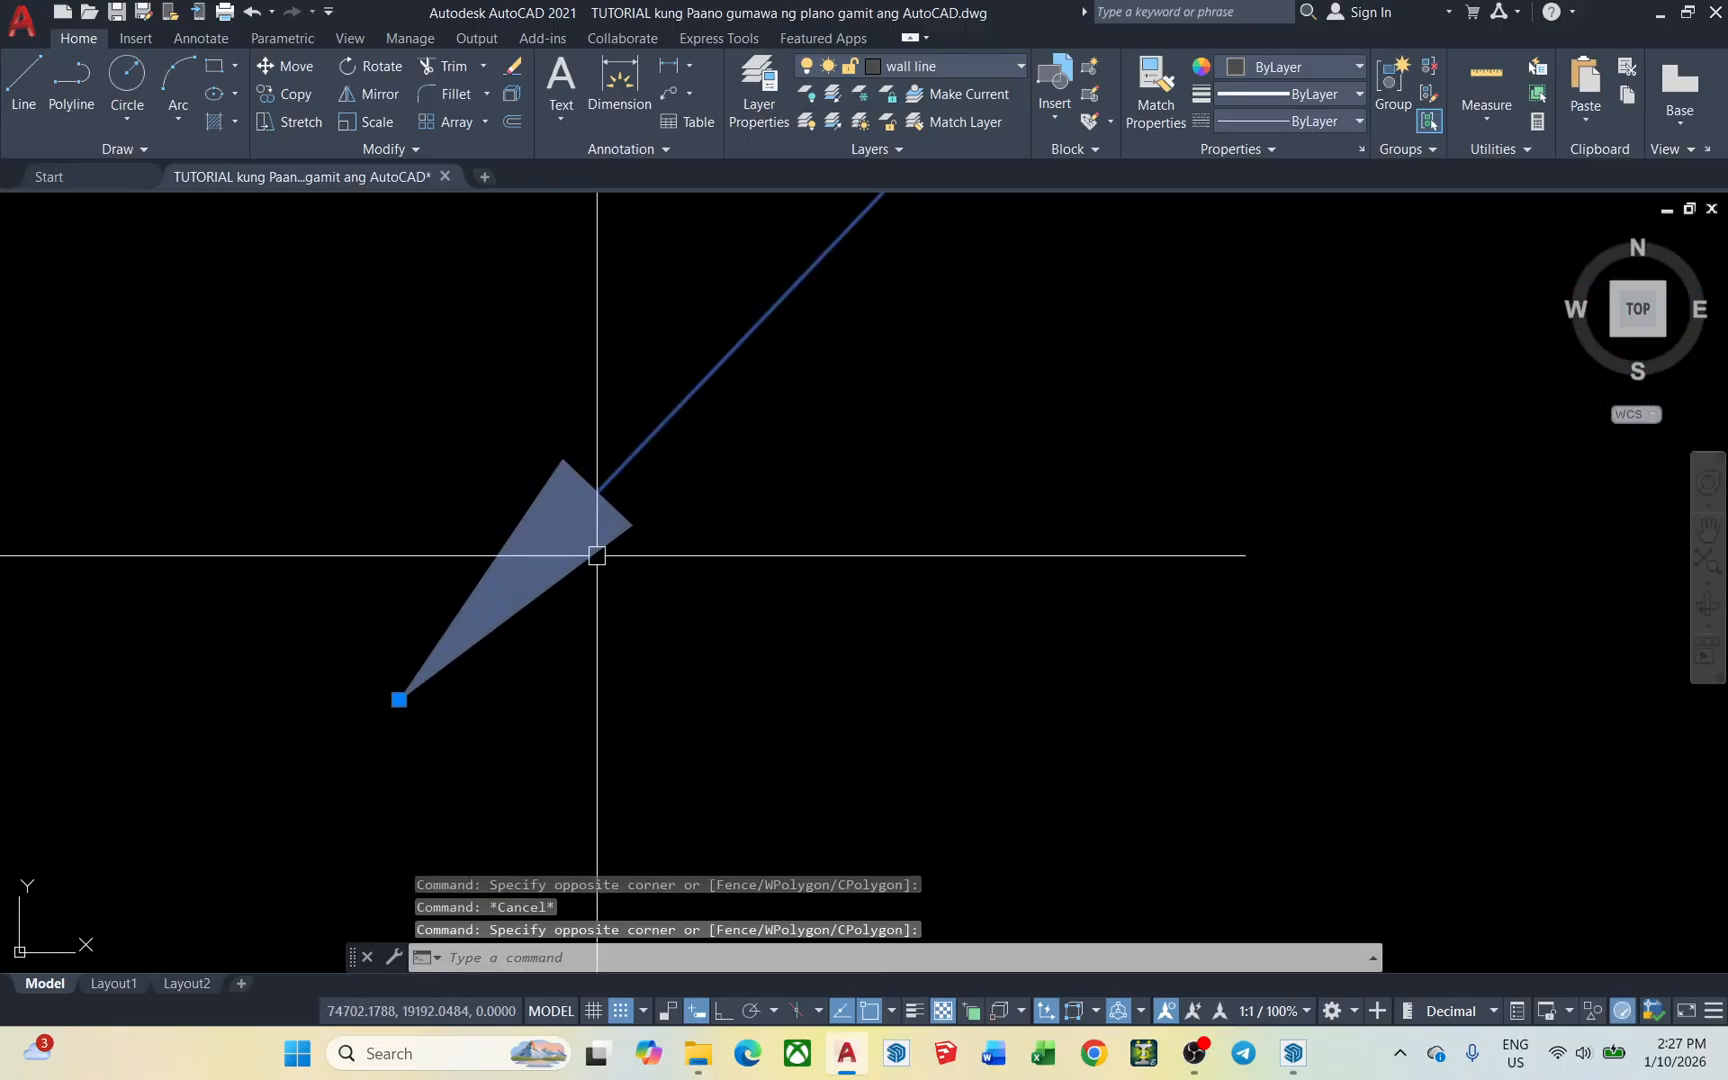
pyautogui.scroll(-8, 597, 555)
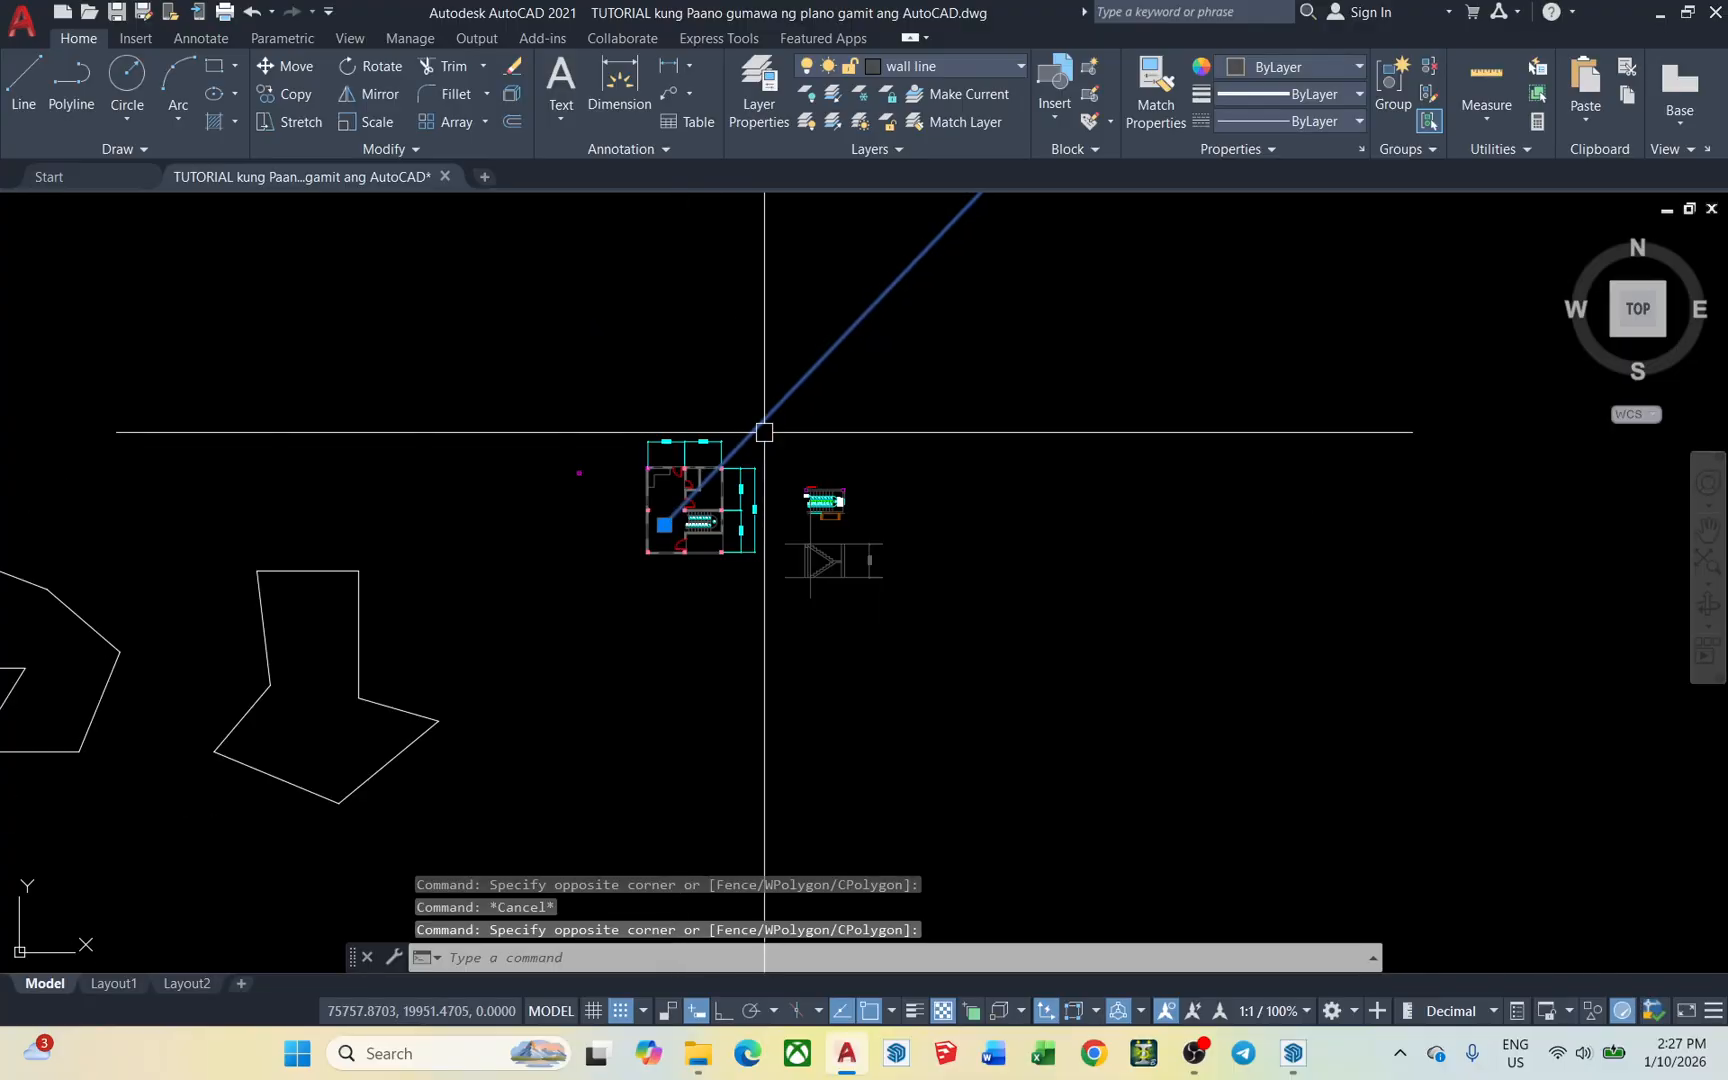
pyautogui.scroll(-5, 764, 432)
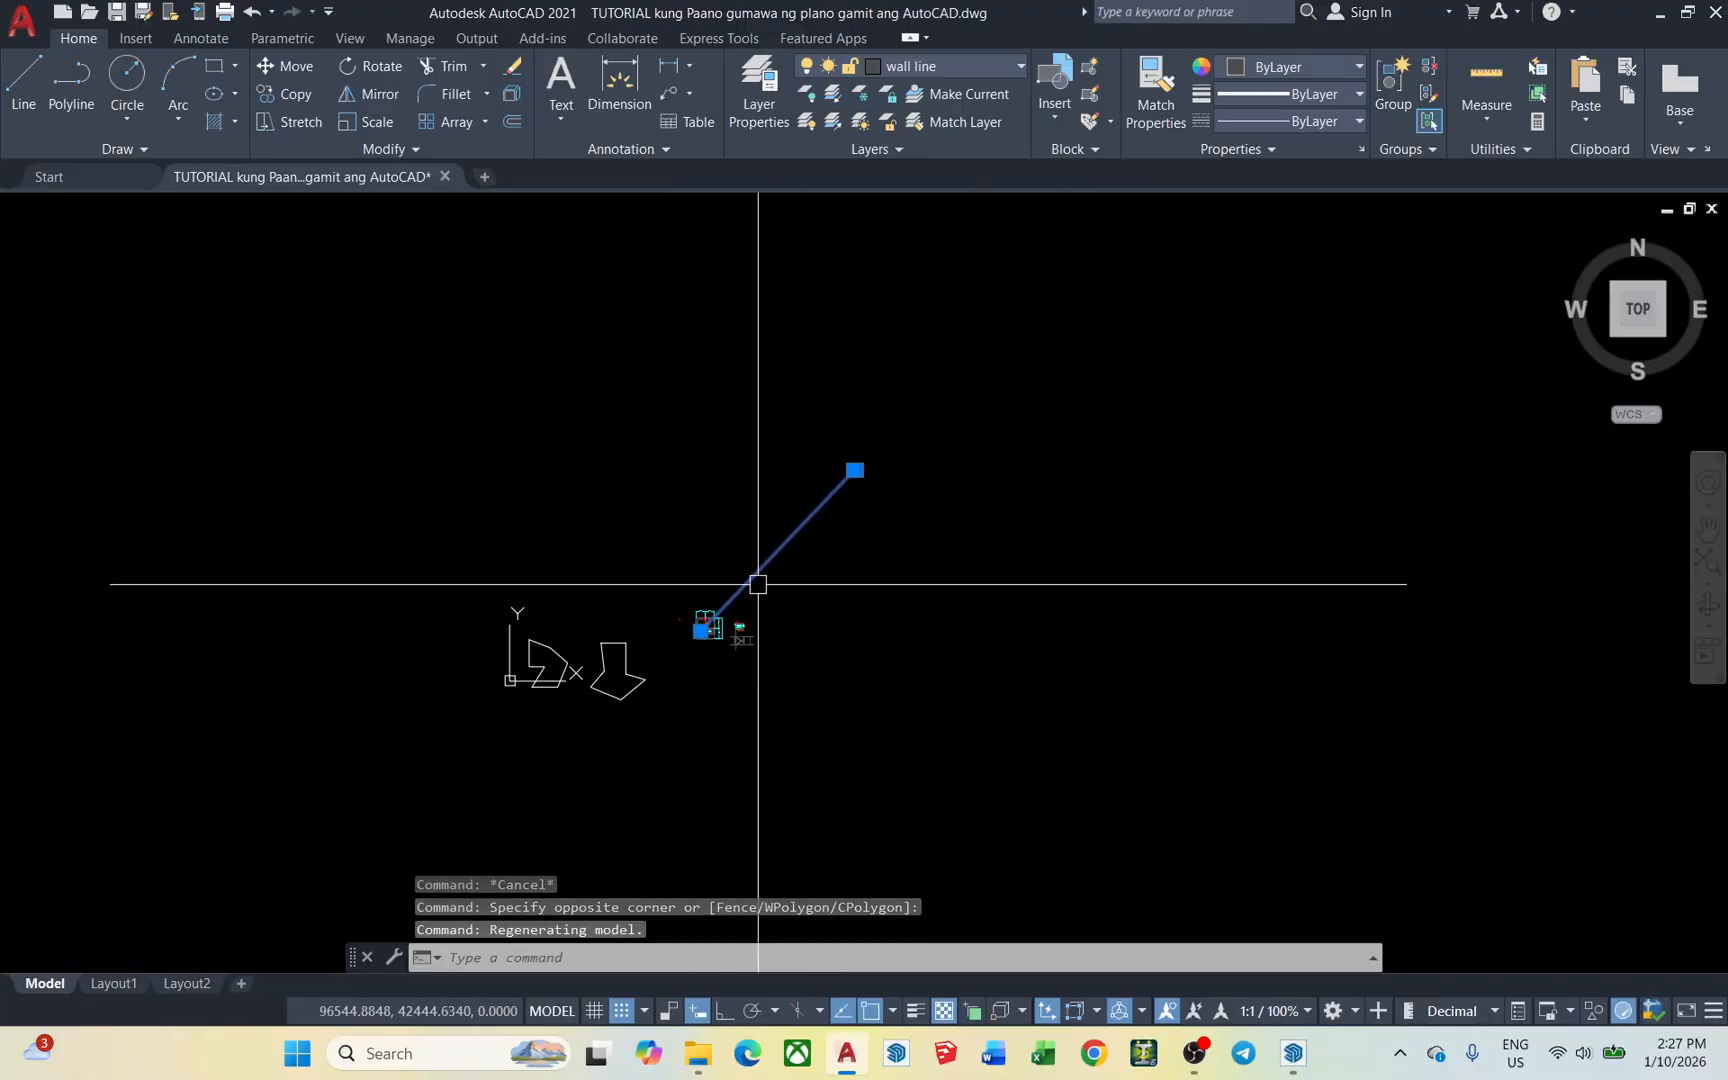
pyautogui.write('m')
pyautogui.press('Return')
pyautogui.scroll(3, 733, 620)
pyautogui.click(735, 618)
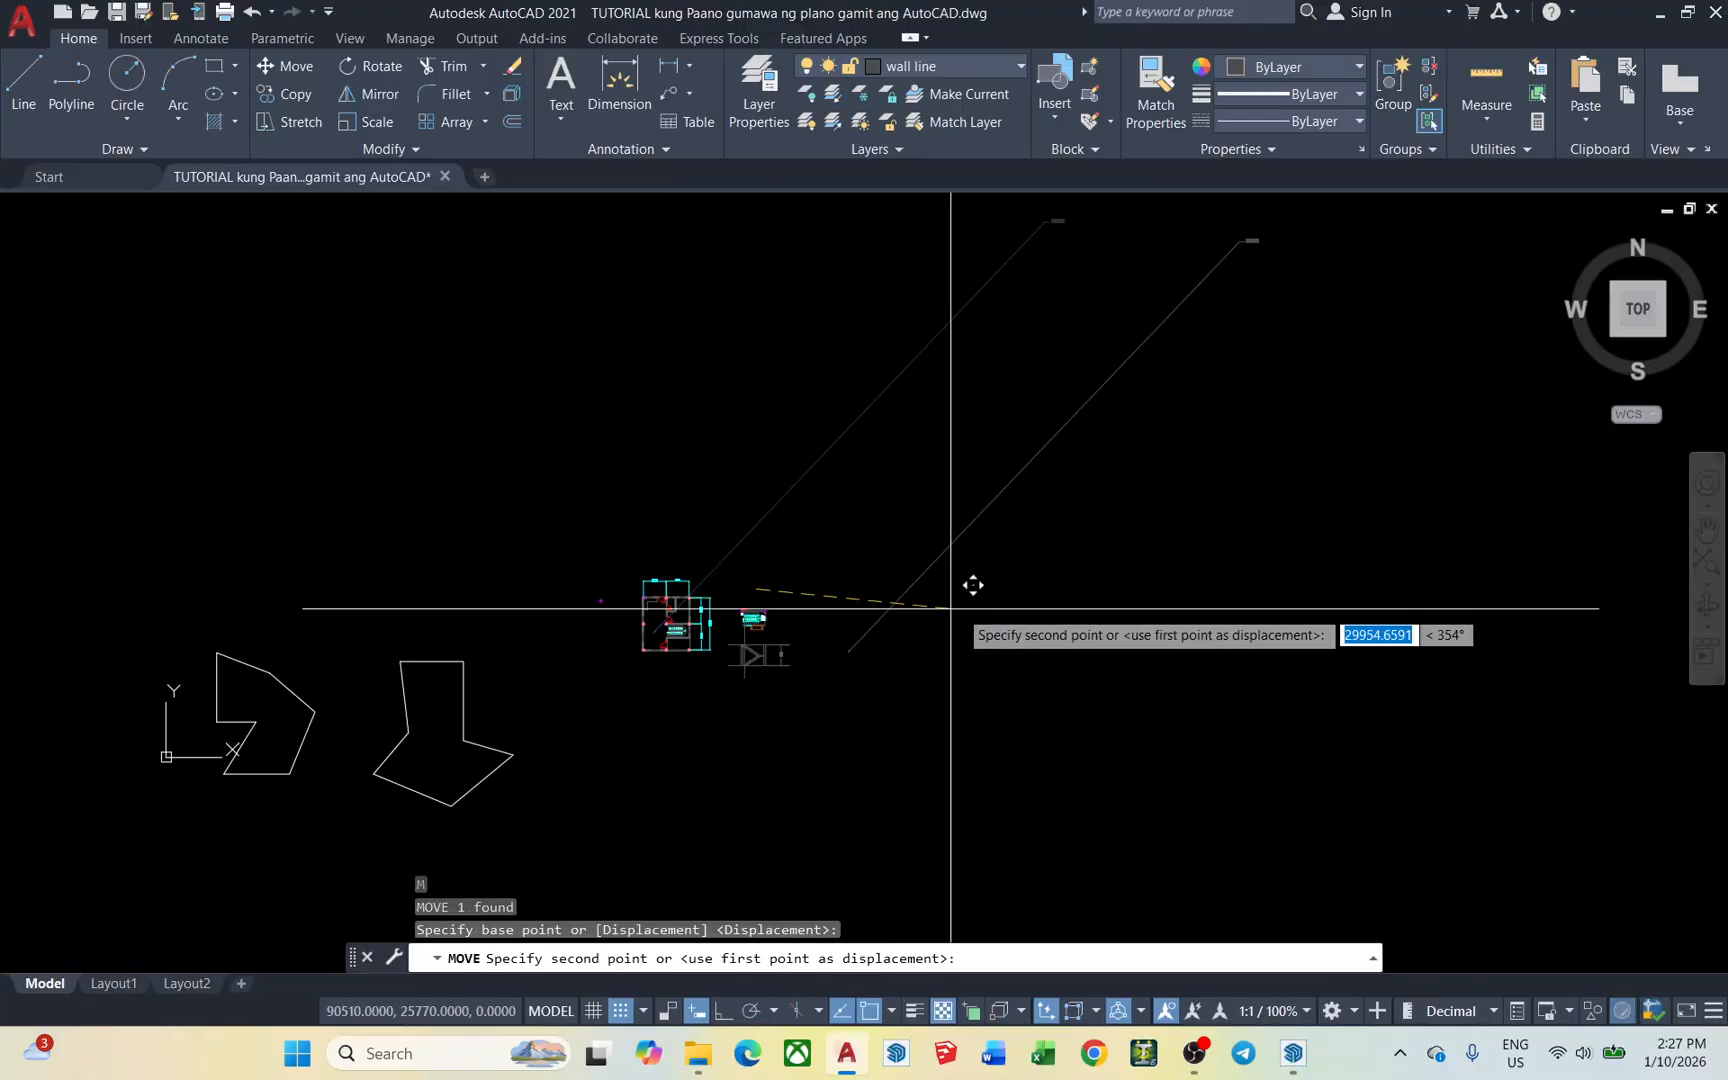
pyautogui.click(1269, 331)
# Place the multileader in the empty area beside the drawings and shorten it by stretching its landing end close to the arrowhead
pyautogui.click(1269, 331)
pyautogui.click(1176, 309)
pyautogui.click(1320, 230)
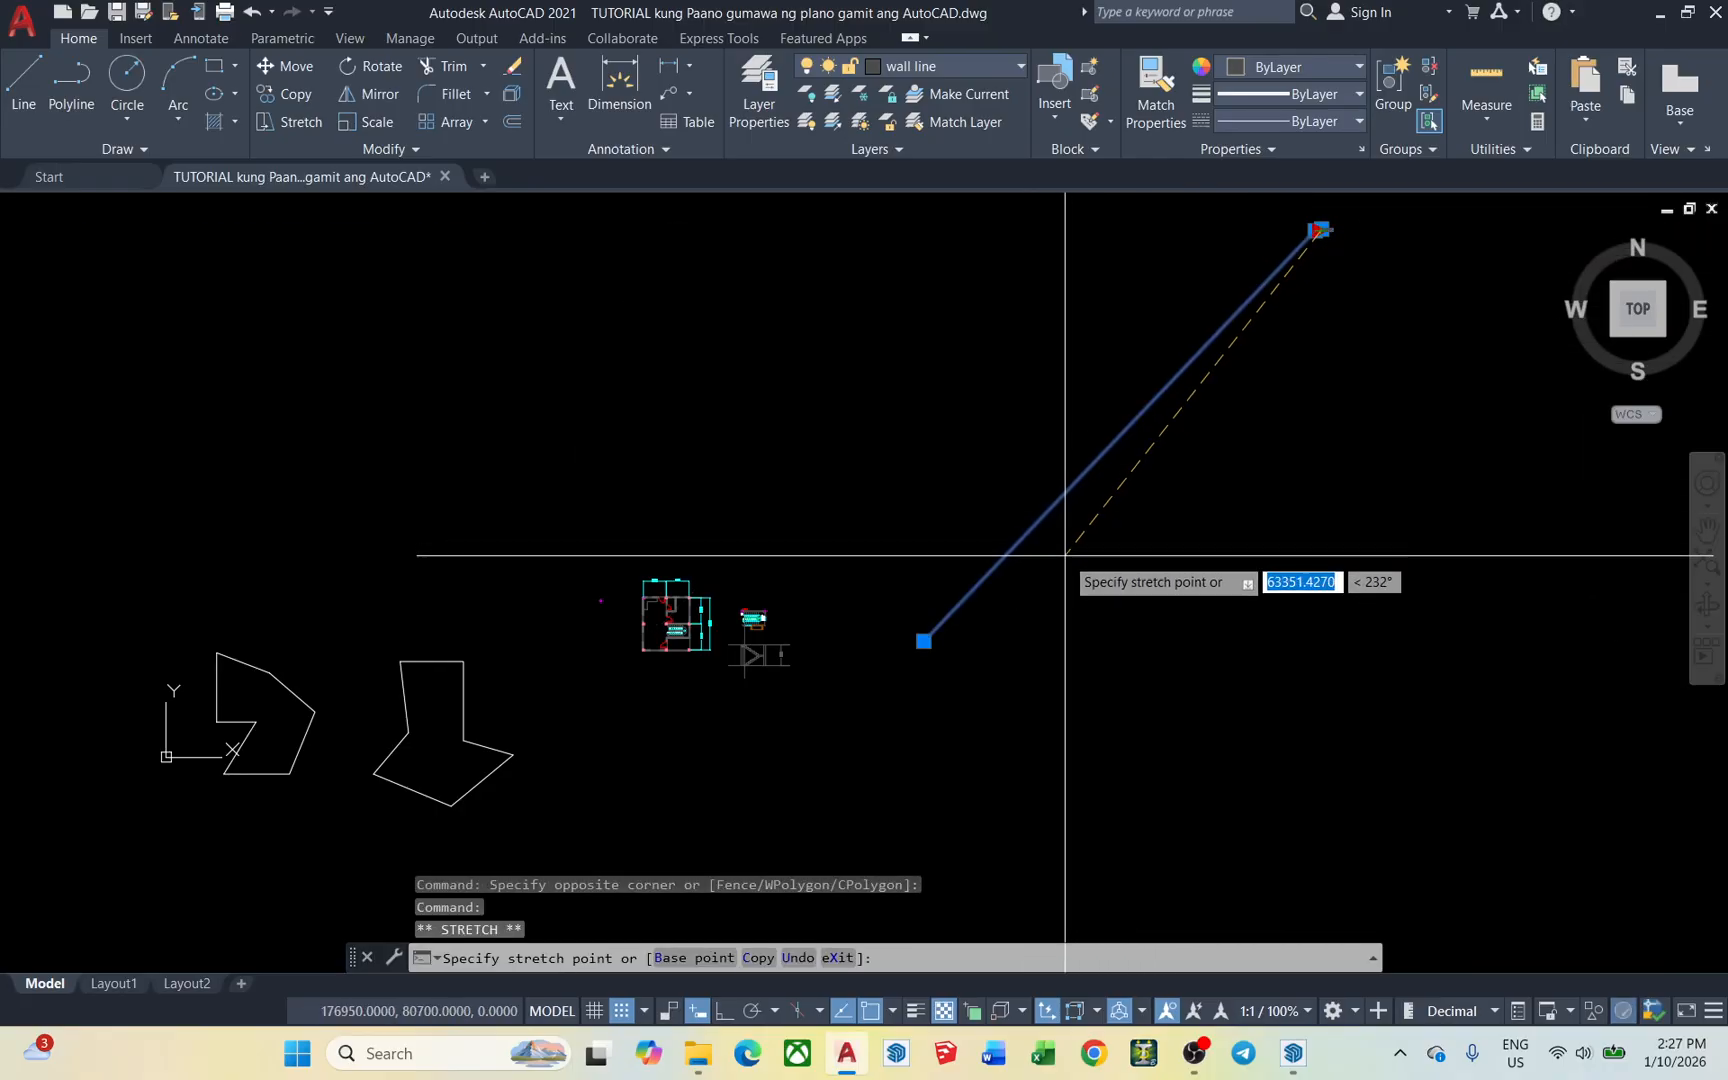
pyautogui.click(1320, 230)
pyautogui.scroll(5, 1331, 224)
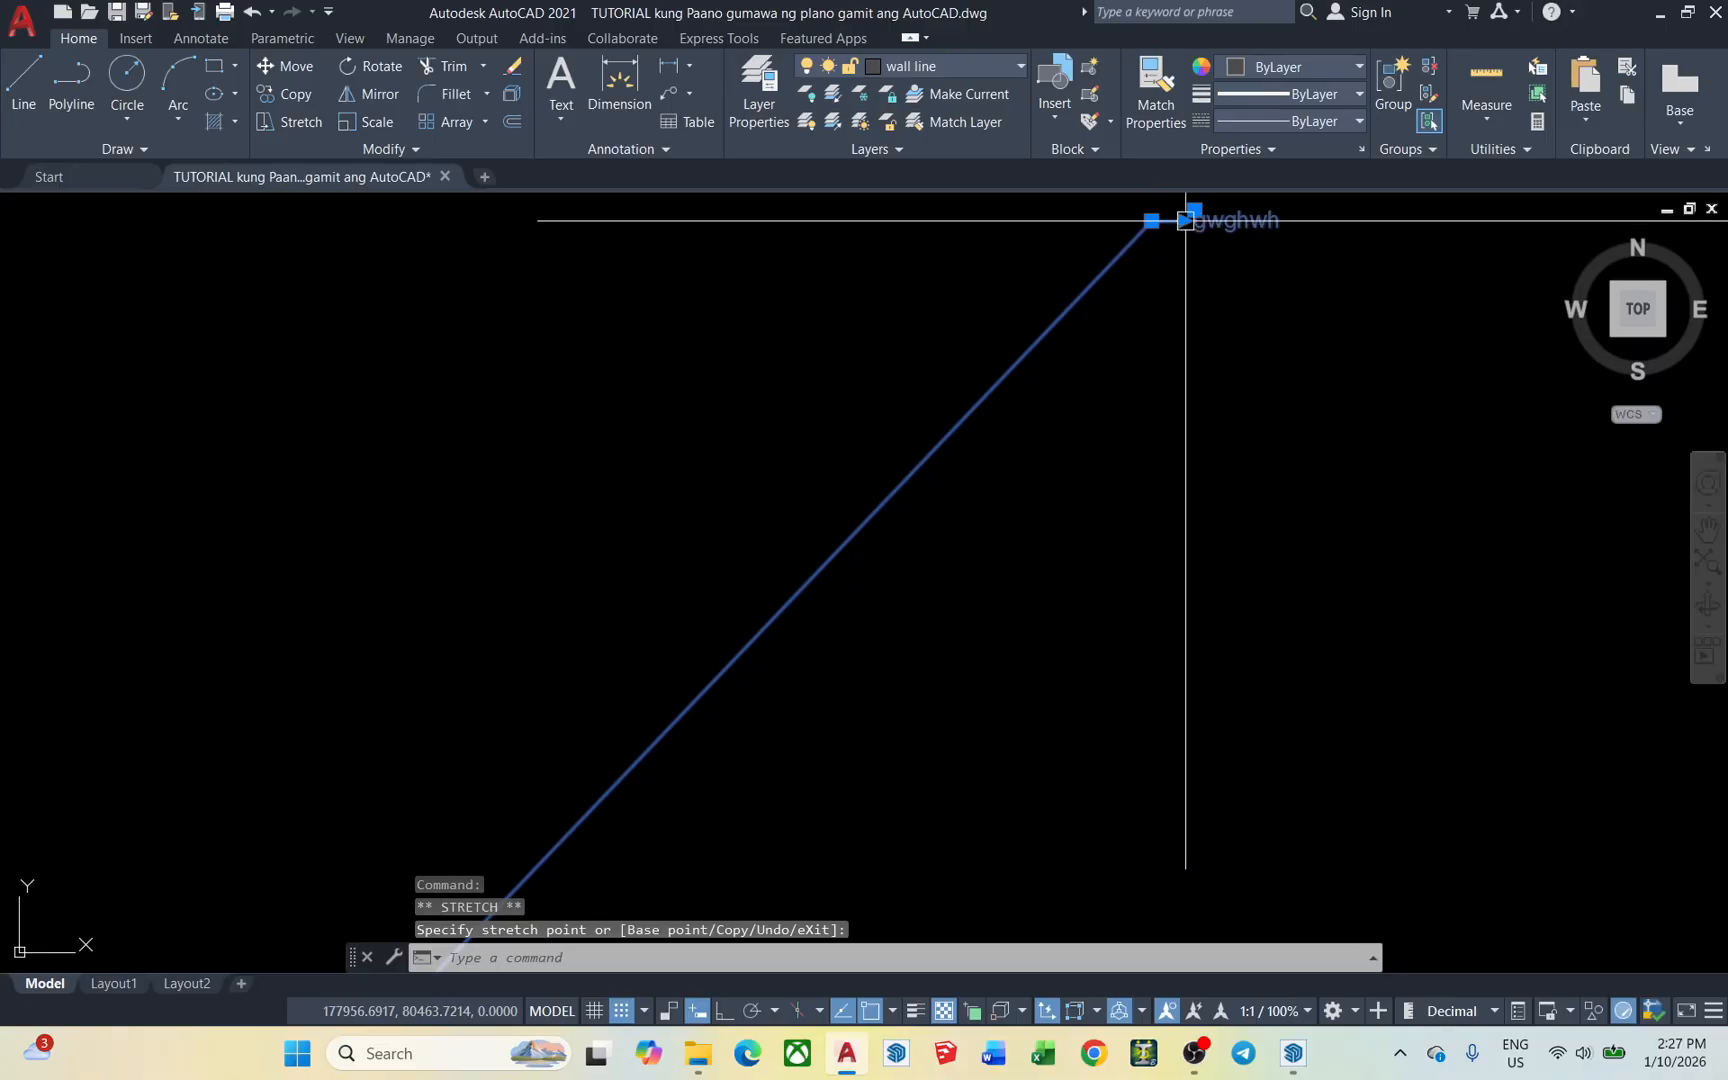
pyautogui.click(1151, 220)
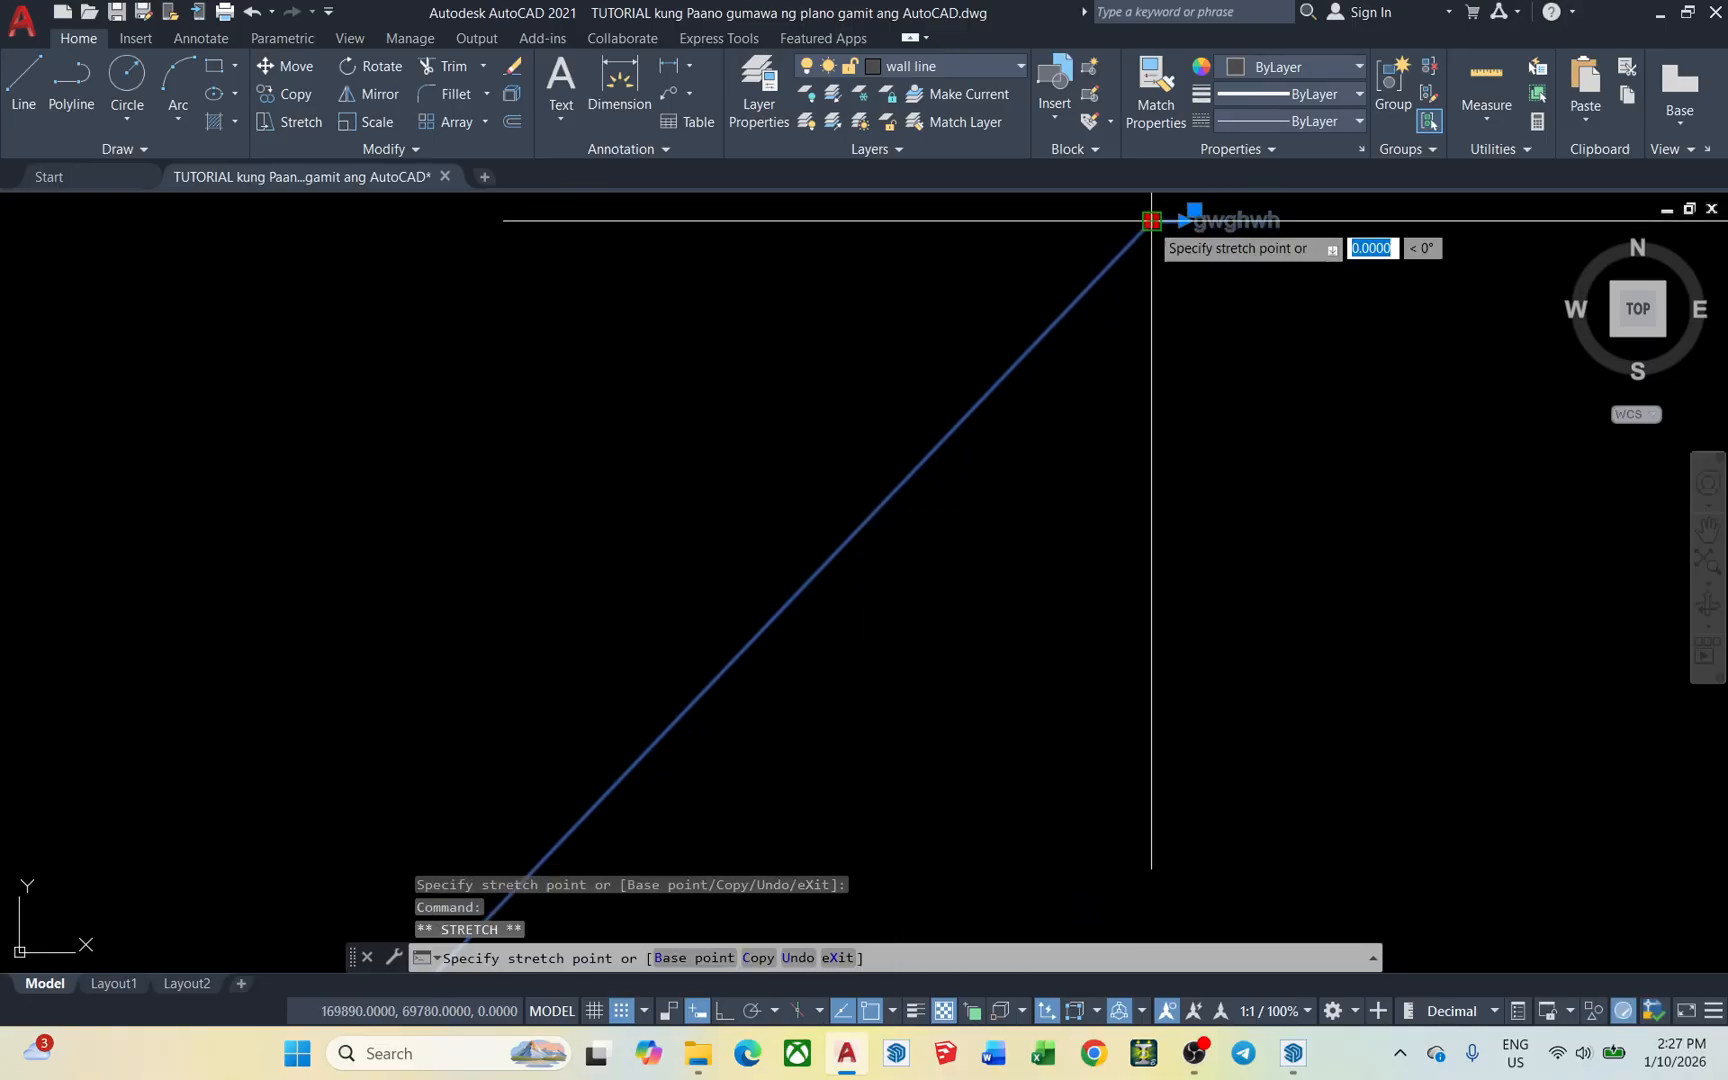
pyautogui.moveTo(1151, 220); pyautogui.dragTo(987, 413, button='middle')
pyautogui.scroll(-4, 895, 706)
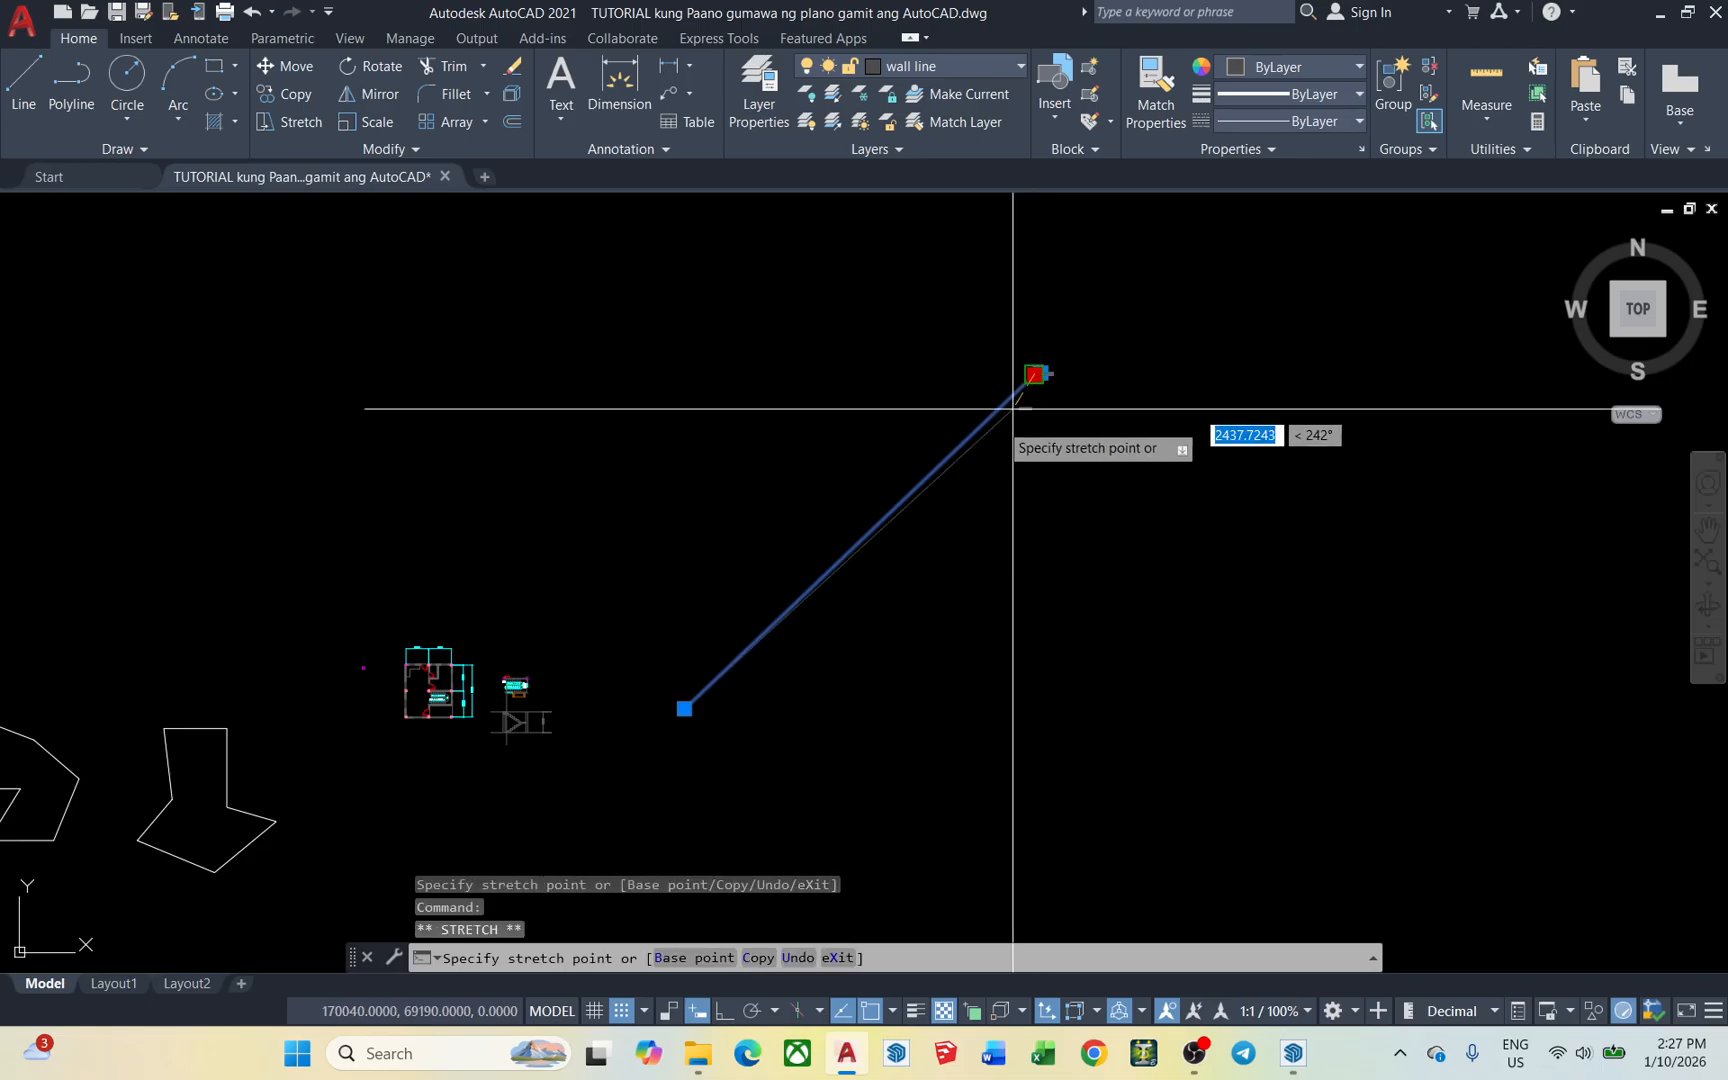
pyautogui.scroll(8, 586, 733)
pyautogui.press('Escape')
pyautogui.moveTo(501, 771); pyautogui.dragTo(791, 547, button='middle')
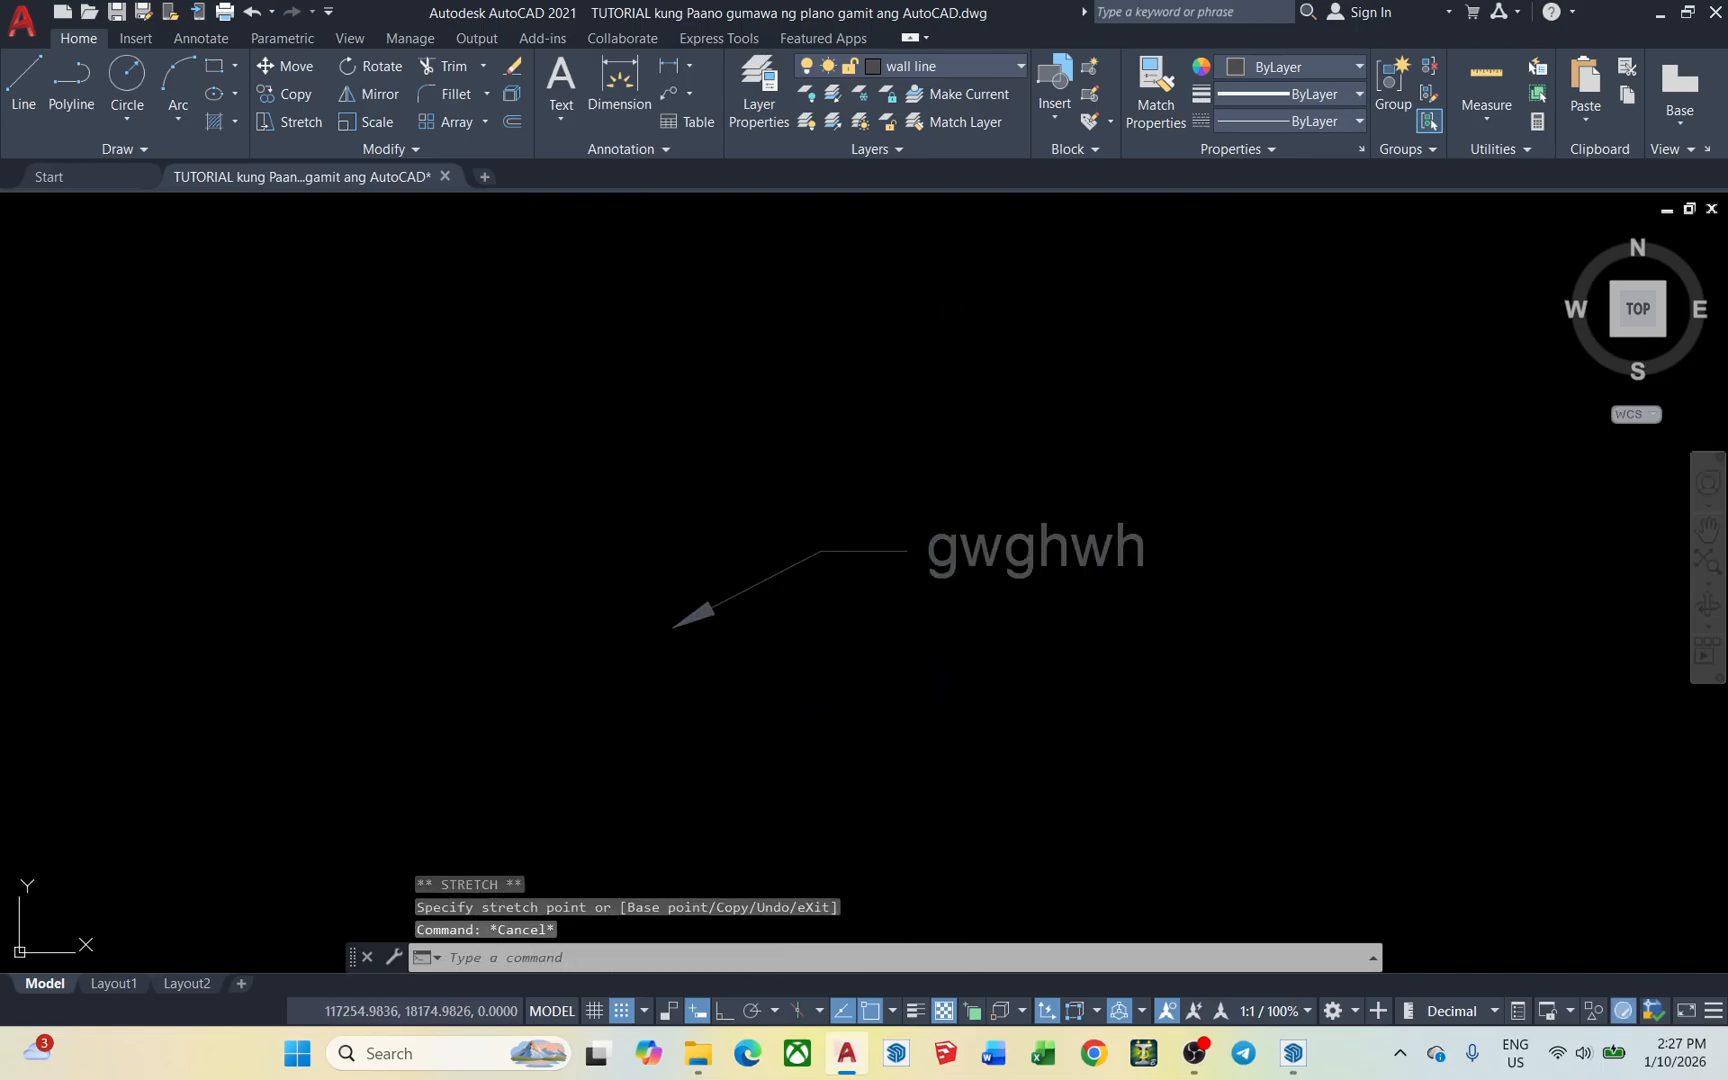
# Explode the shortened multileader into separate objects
pyautogui.click(725, 600)
pyautogui.scroll(3, 725, 598)
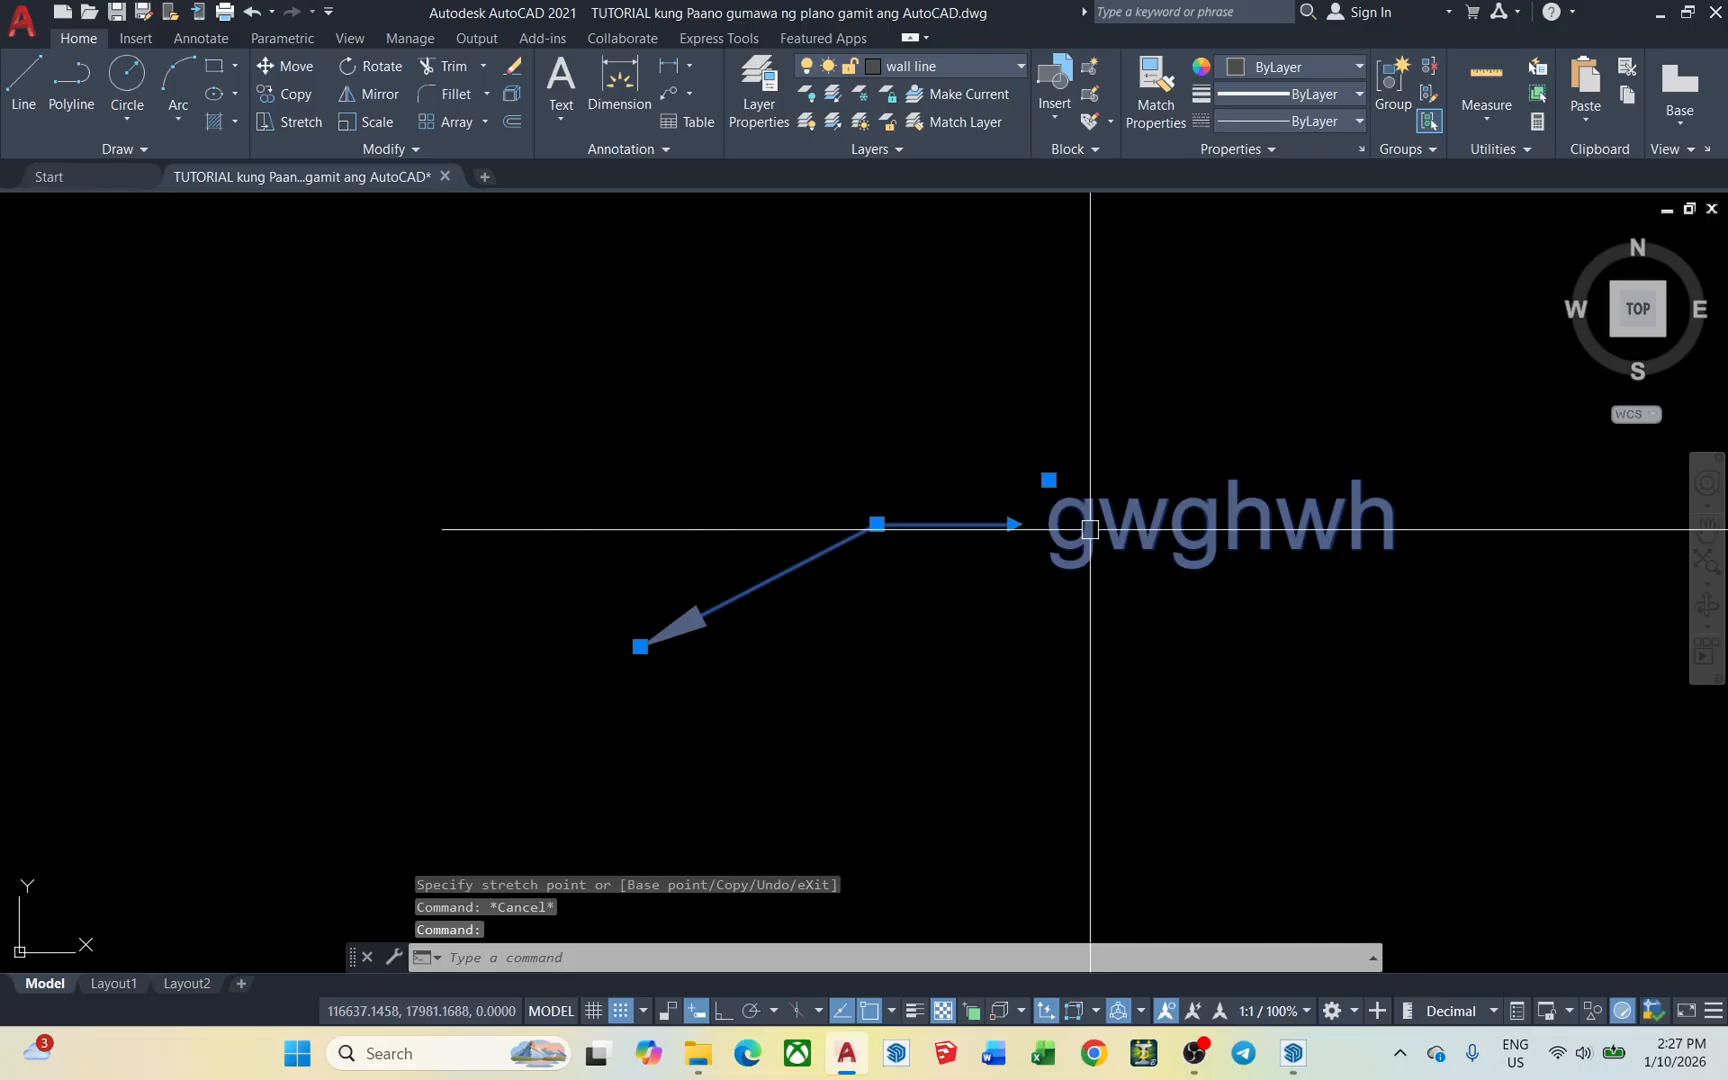
pyautogui.scroll(-2, 973, 511)
pyautogui.scroll(2, 940, 513)
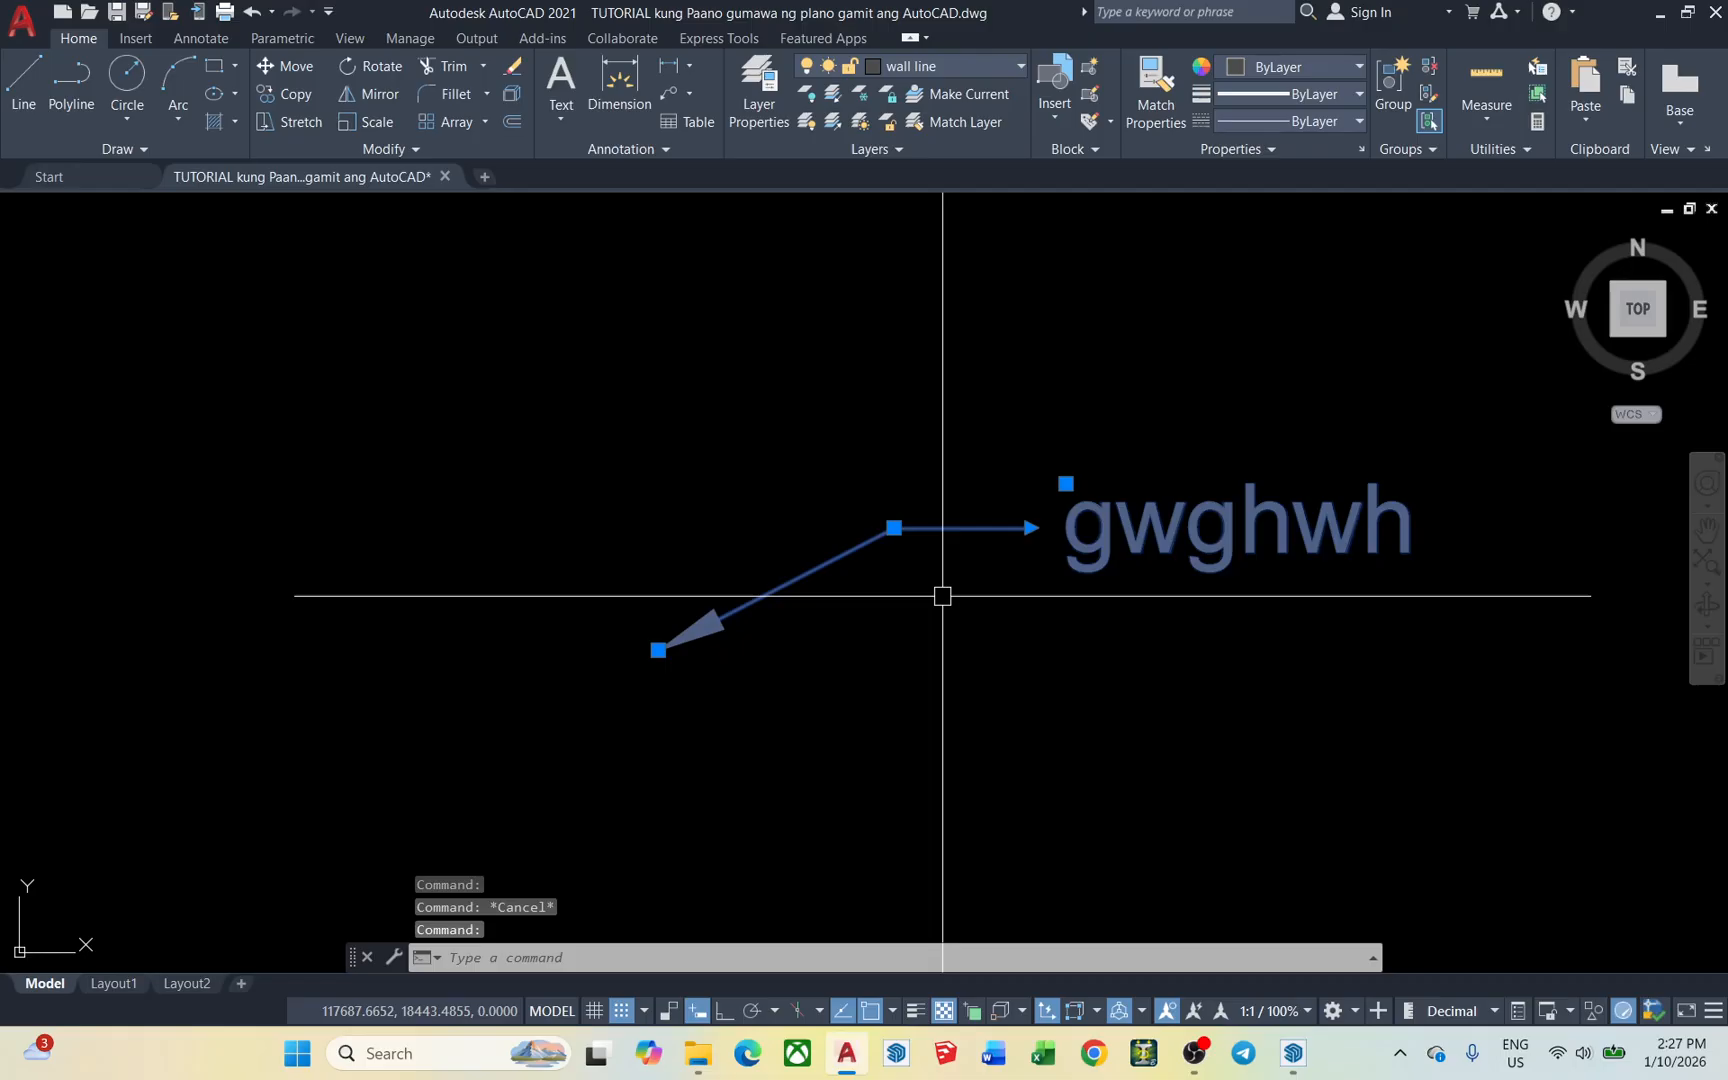
pyautogui.press('Return')
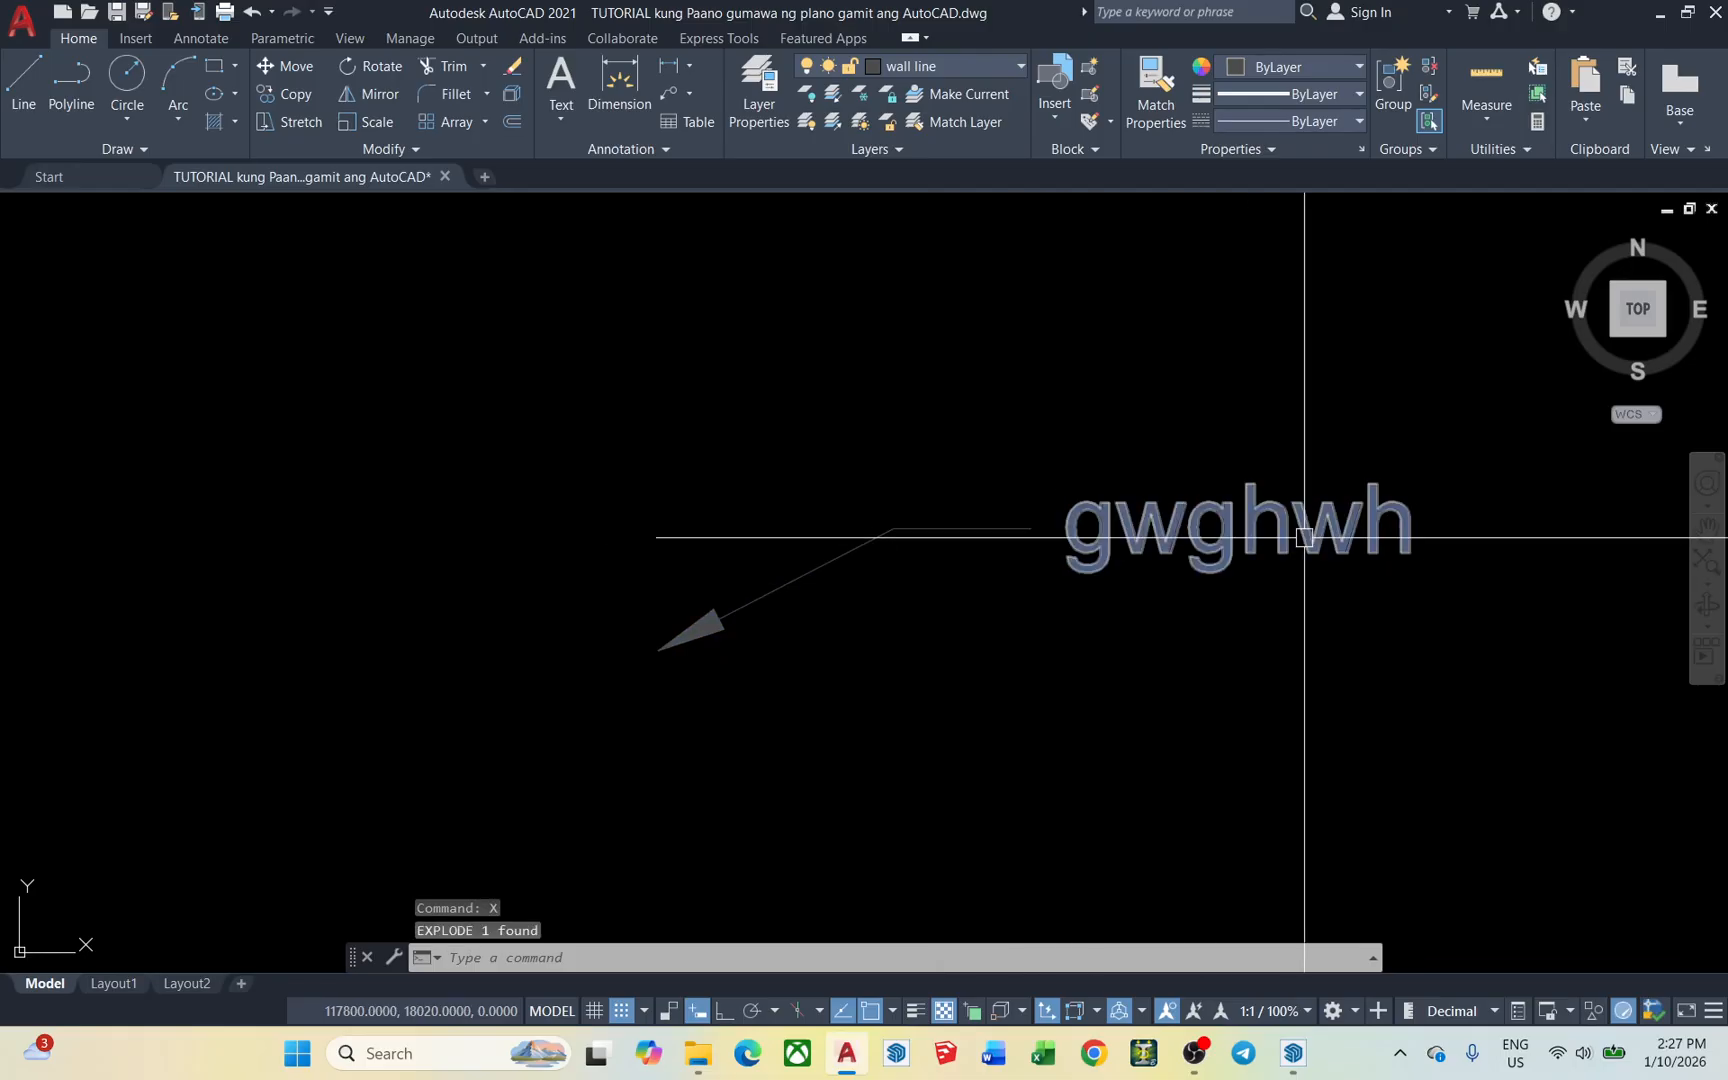
# Select the exploded text and leader line to check that they are separate objects, and undo the explode
pyautogui.click(1234, 617)
pyautogui.click(1157, 505)
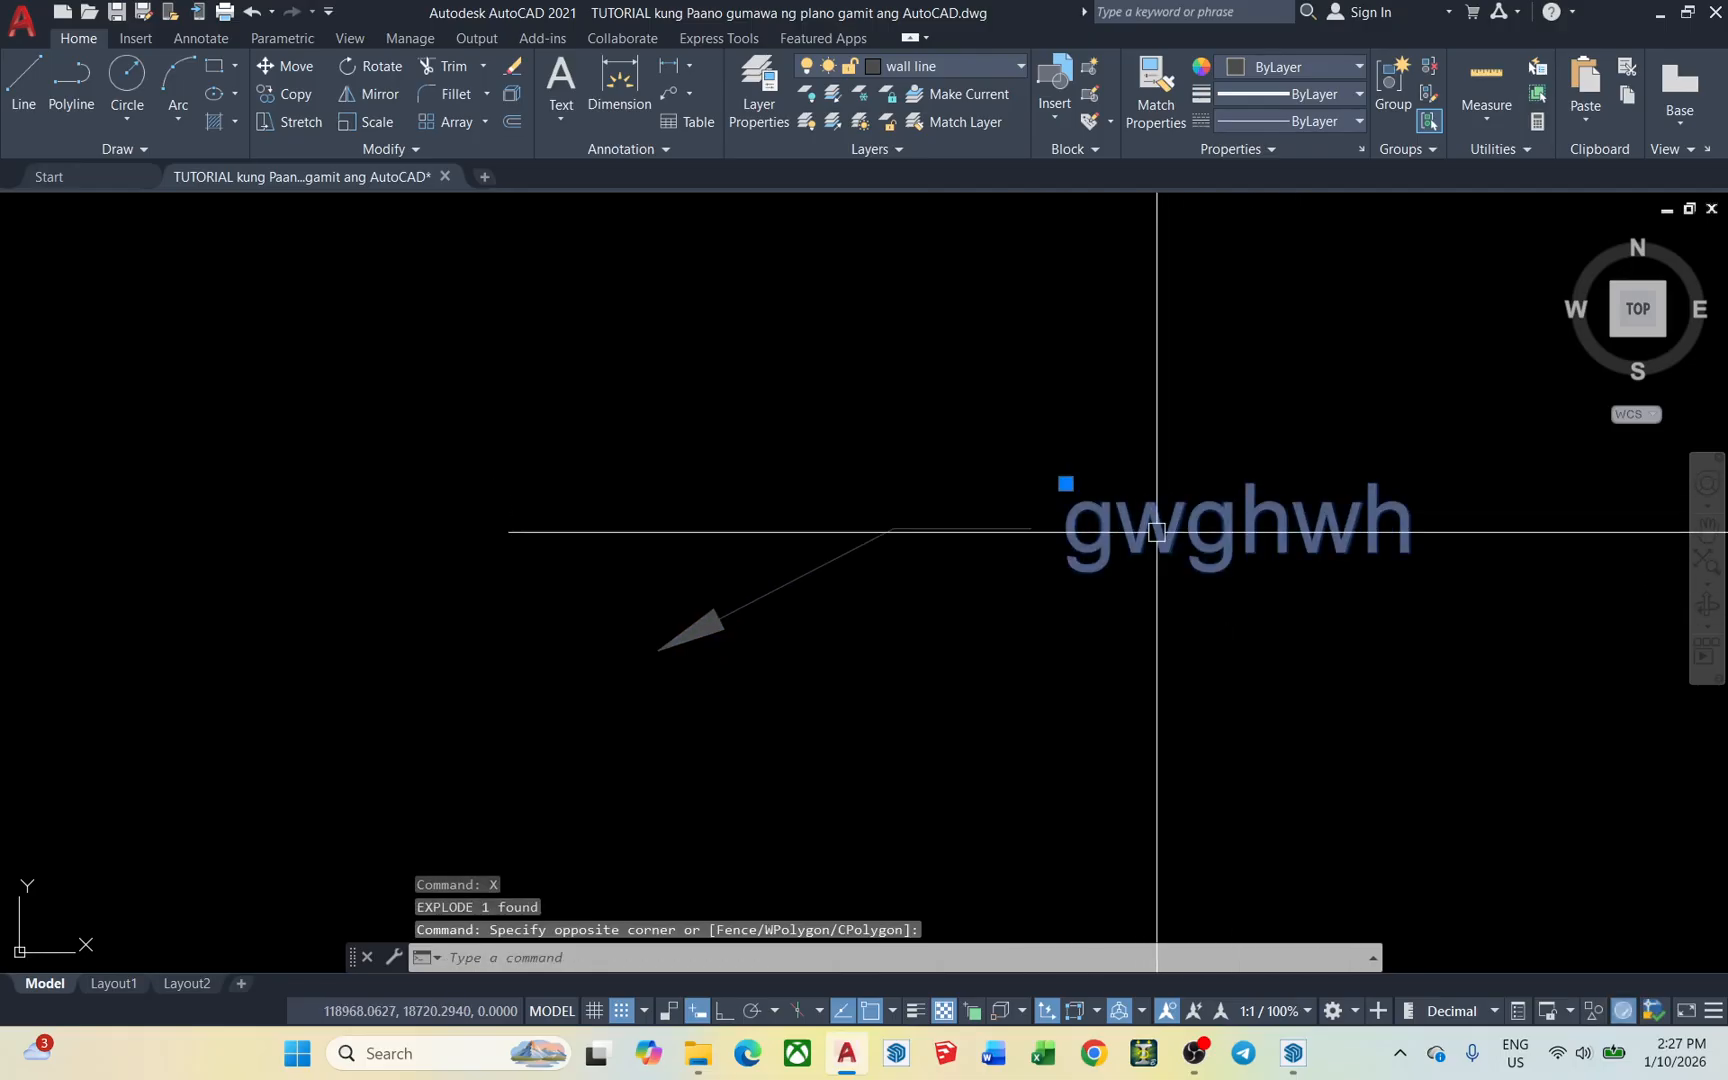
pyautogui.press('Escape')
pyautogui.click(936, 511)
pyautogui.click(901, 567)
pyautogui.press('Escape')
pyautogui.click(1167, 533)
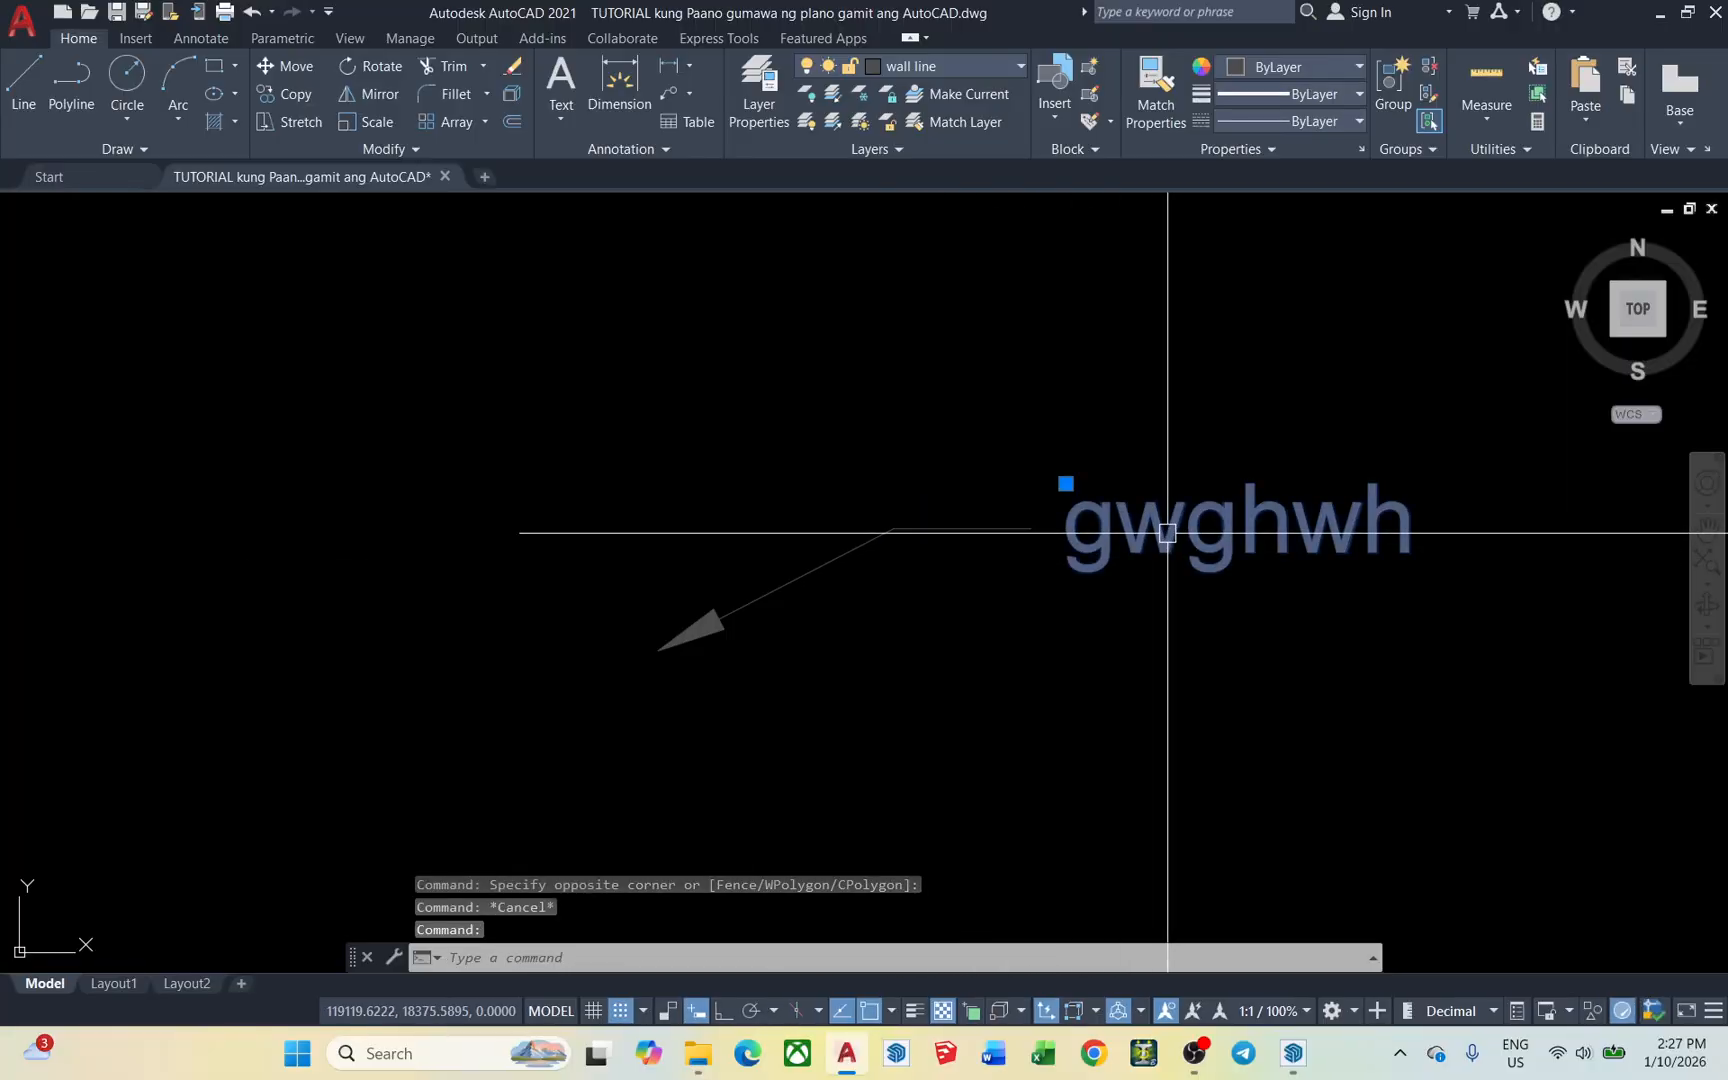
pyautogui.hotkey('ctrl', 'z')
# Copy the multileader to a spot just above the original
pyautogui.scroll(-5, 938, 585)
pyautogui.write('c')
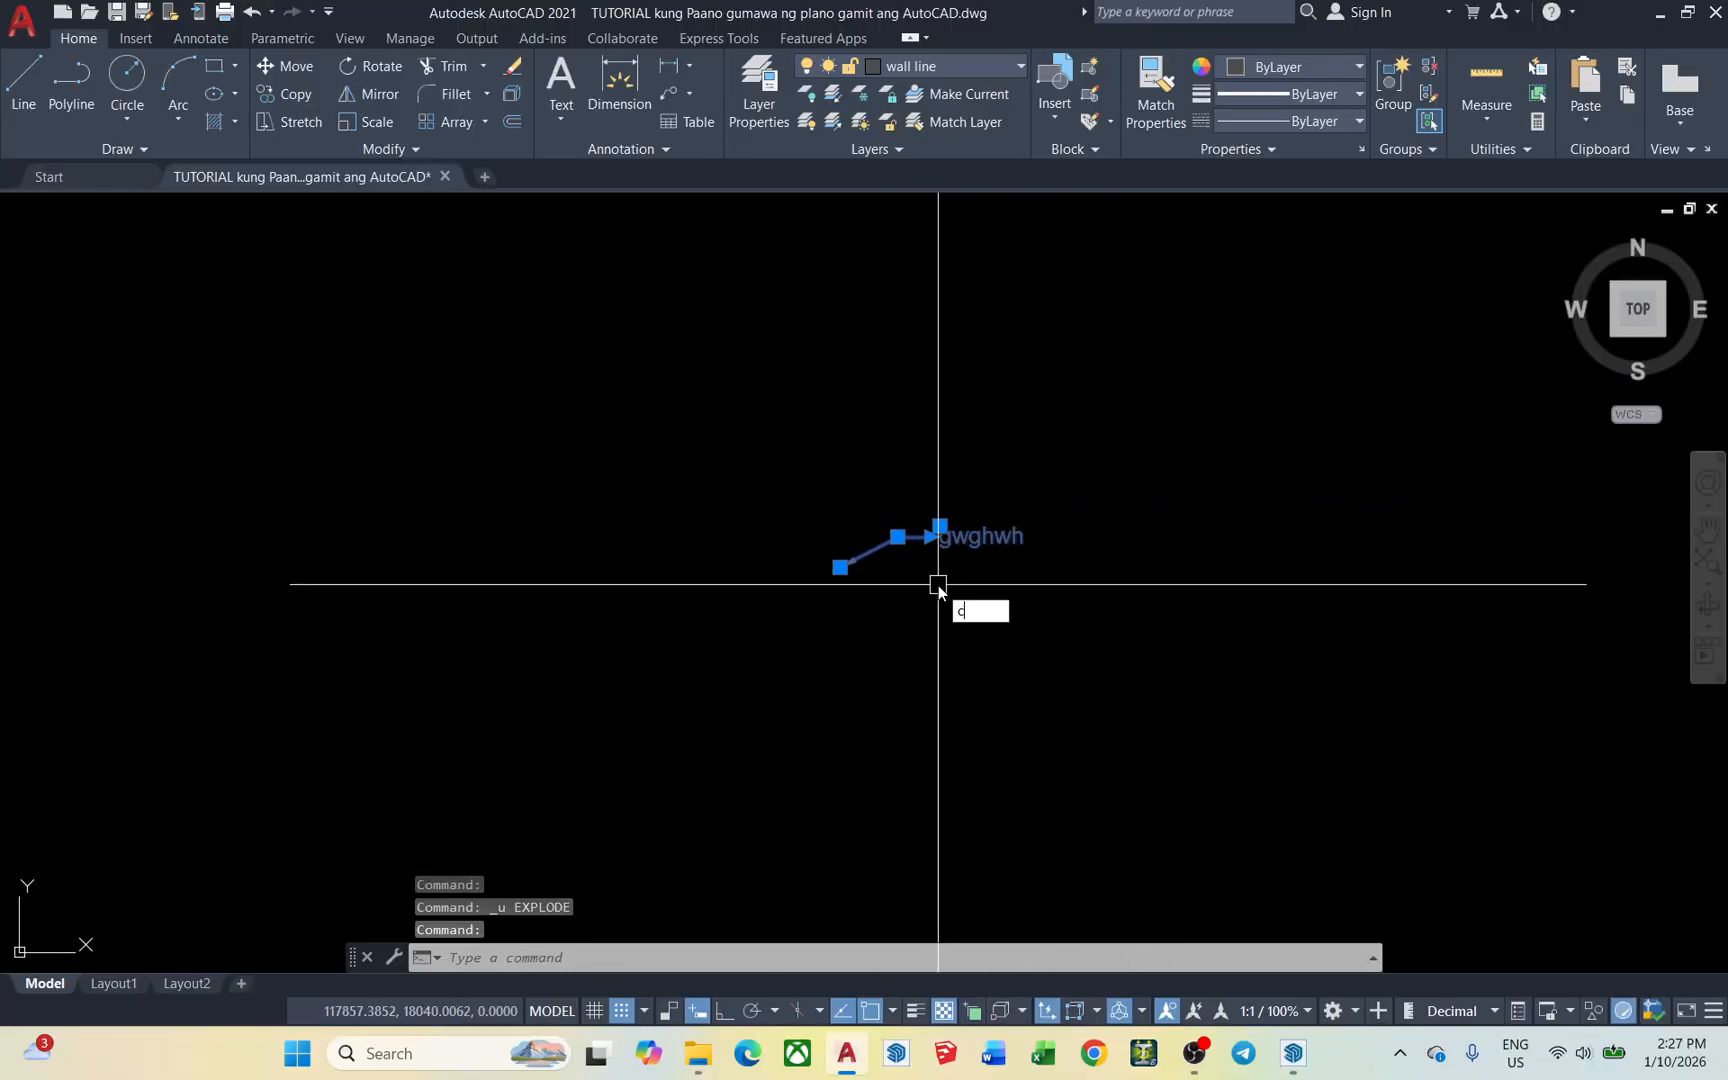
pyautogui.write('o')
pyautogui.press('space')
pyautogui.click(972, 584)
pyautogui.scroll(1, 940, 499)
pyautogui.click(941, 494)
pyautogui.press('Escape')
# Explode the lower of the two multileaders
pyautogui.click(945, 563)
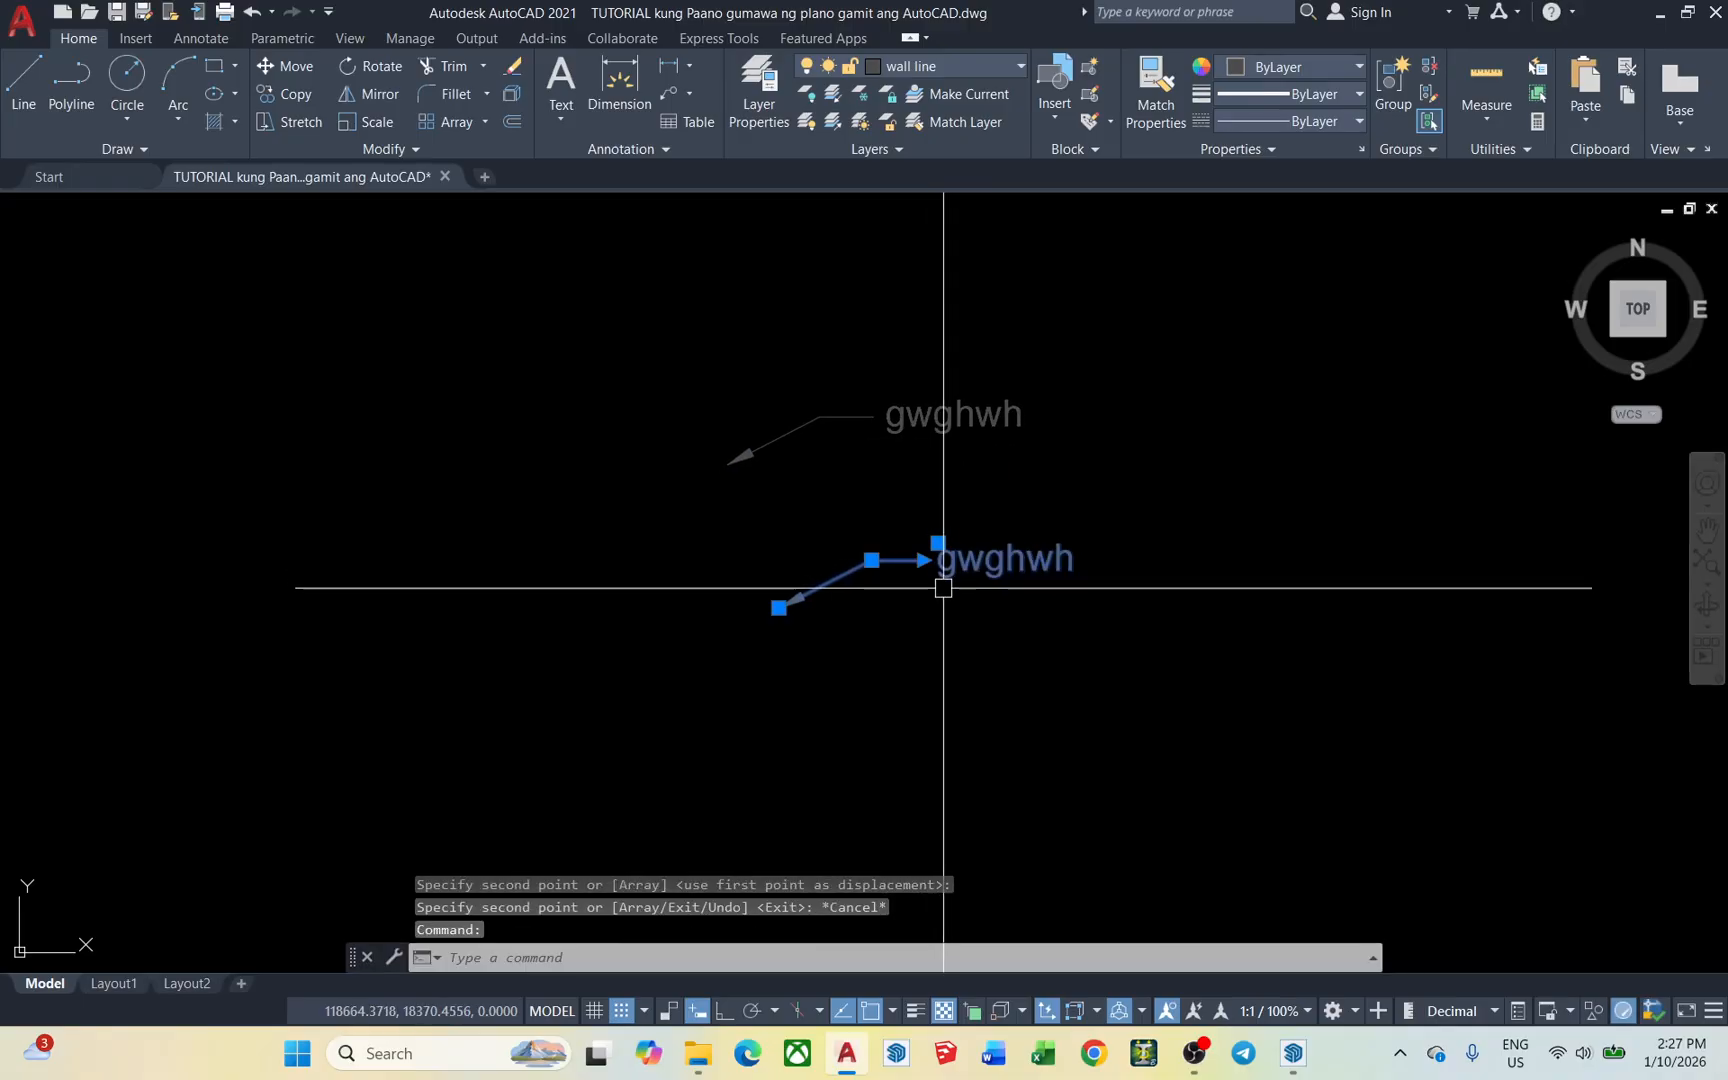
pyautogui.write('x')
pyautogui.press('Return')
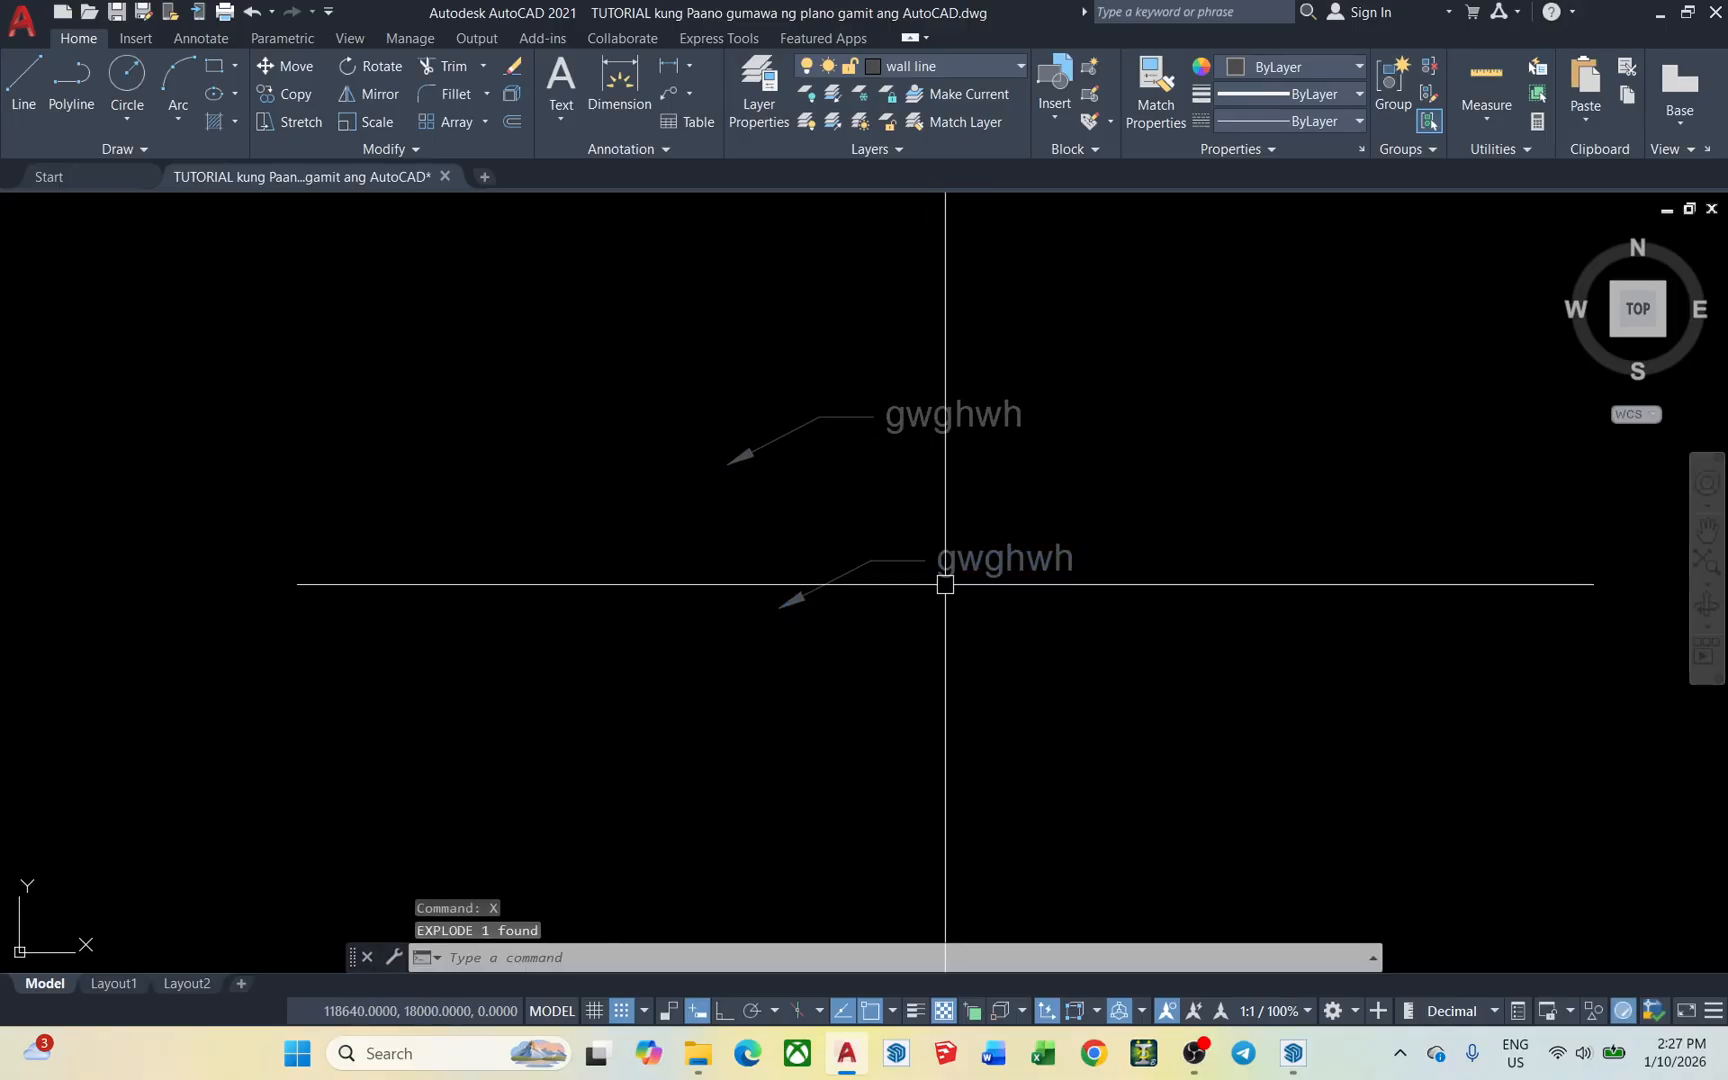
# Explode the lower leader's "gwghwh" text into single-line text
pyautogui.scroll(4, 946, 580)
pyautogui.scroll(-4, 969, 572)
pyautogui.scroll(4, 969, 572)
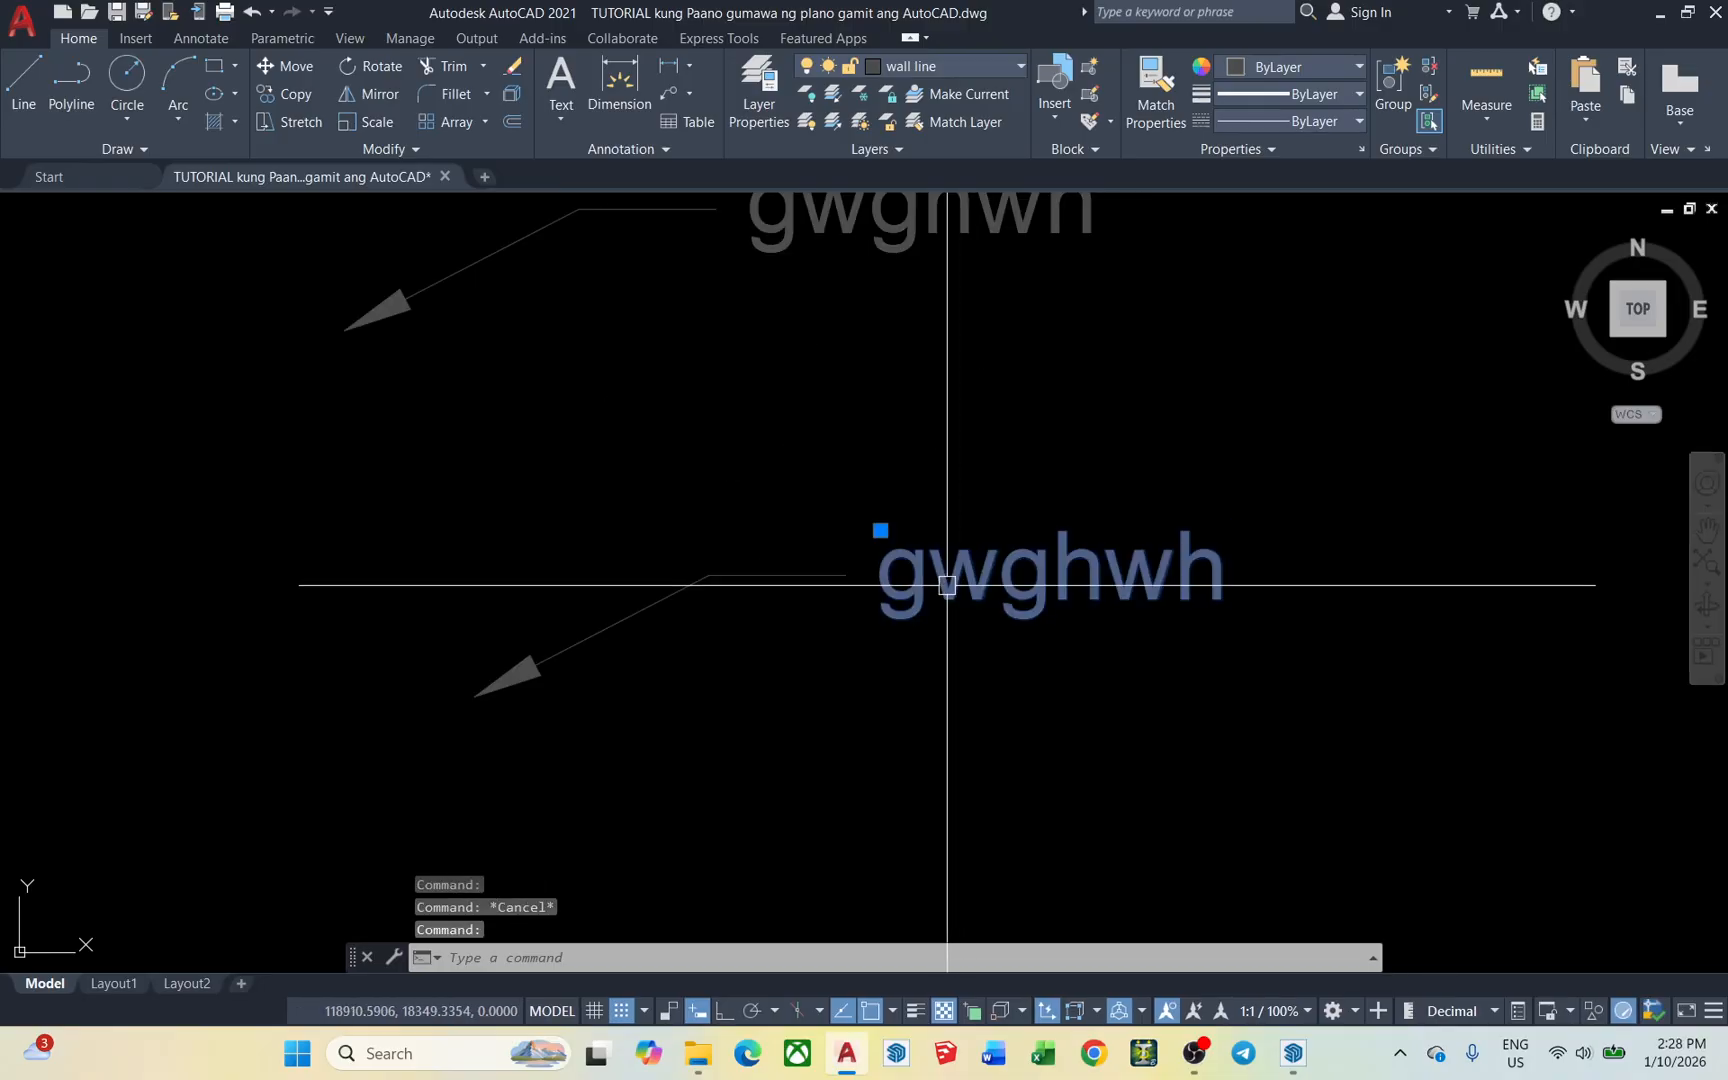
pyautogui.doubleClick(945, 582)
pyautogui.press('Escape')
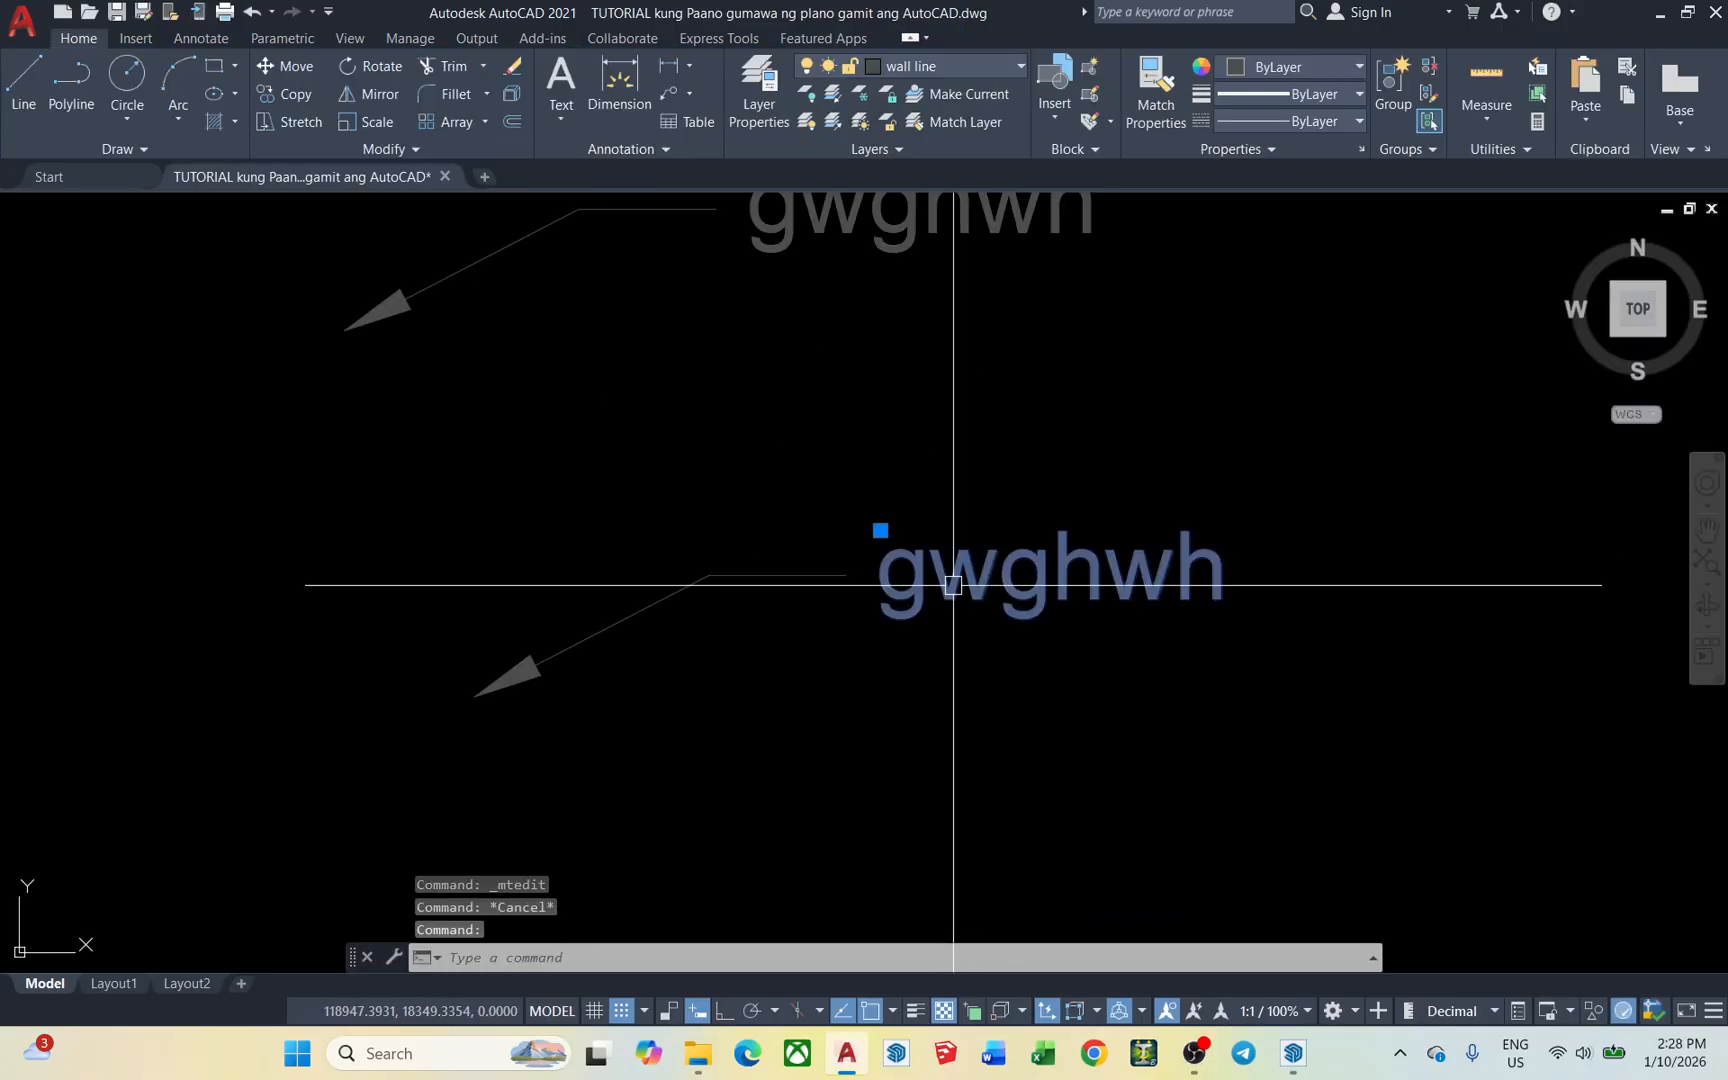
pyautogui.press('Escape')
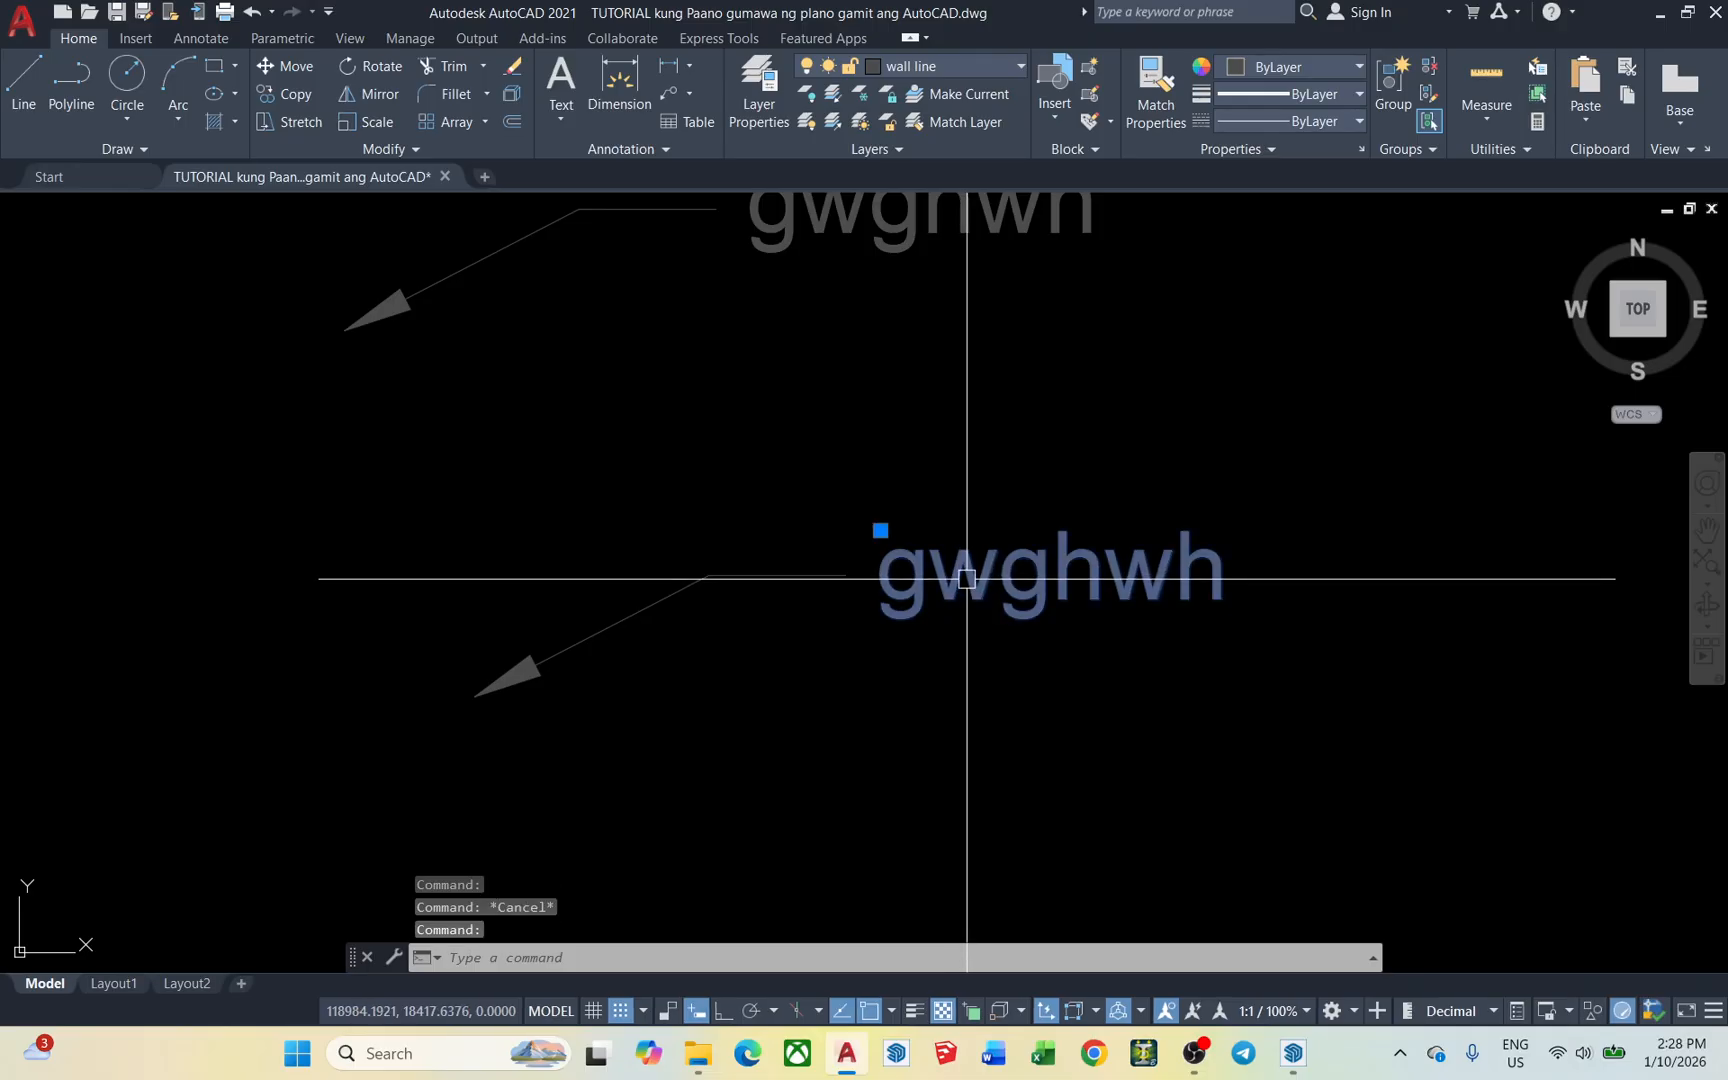
pyautogui.press('Return')
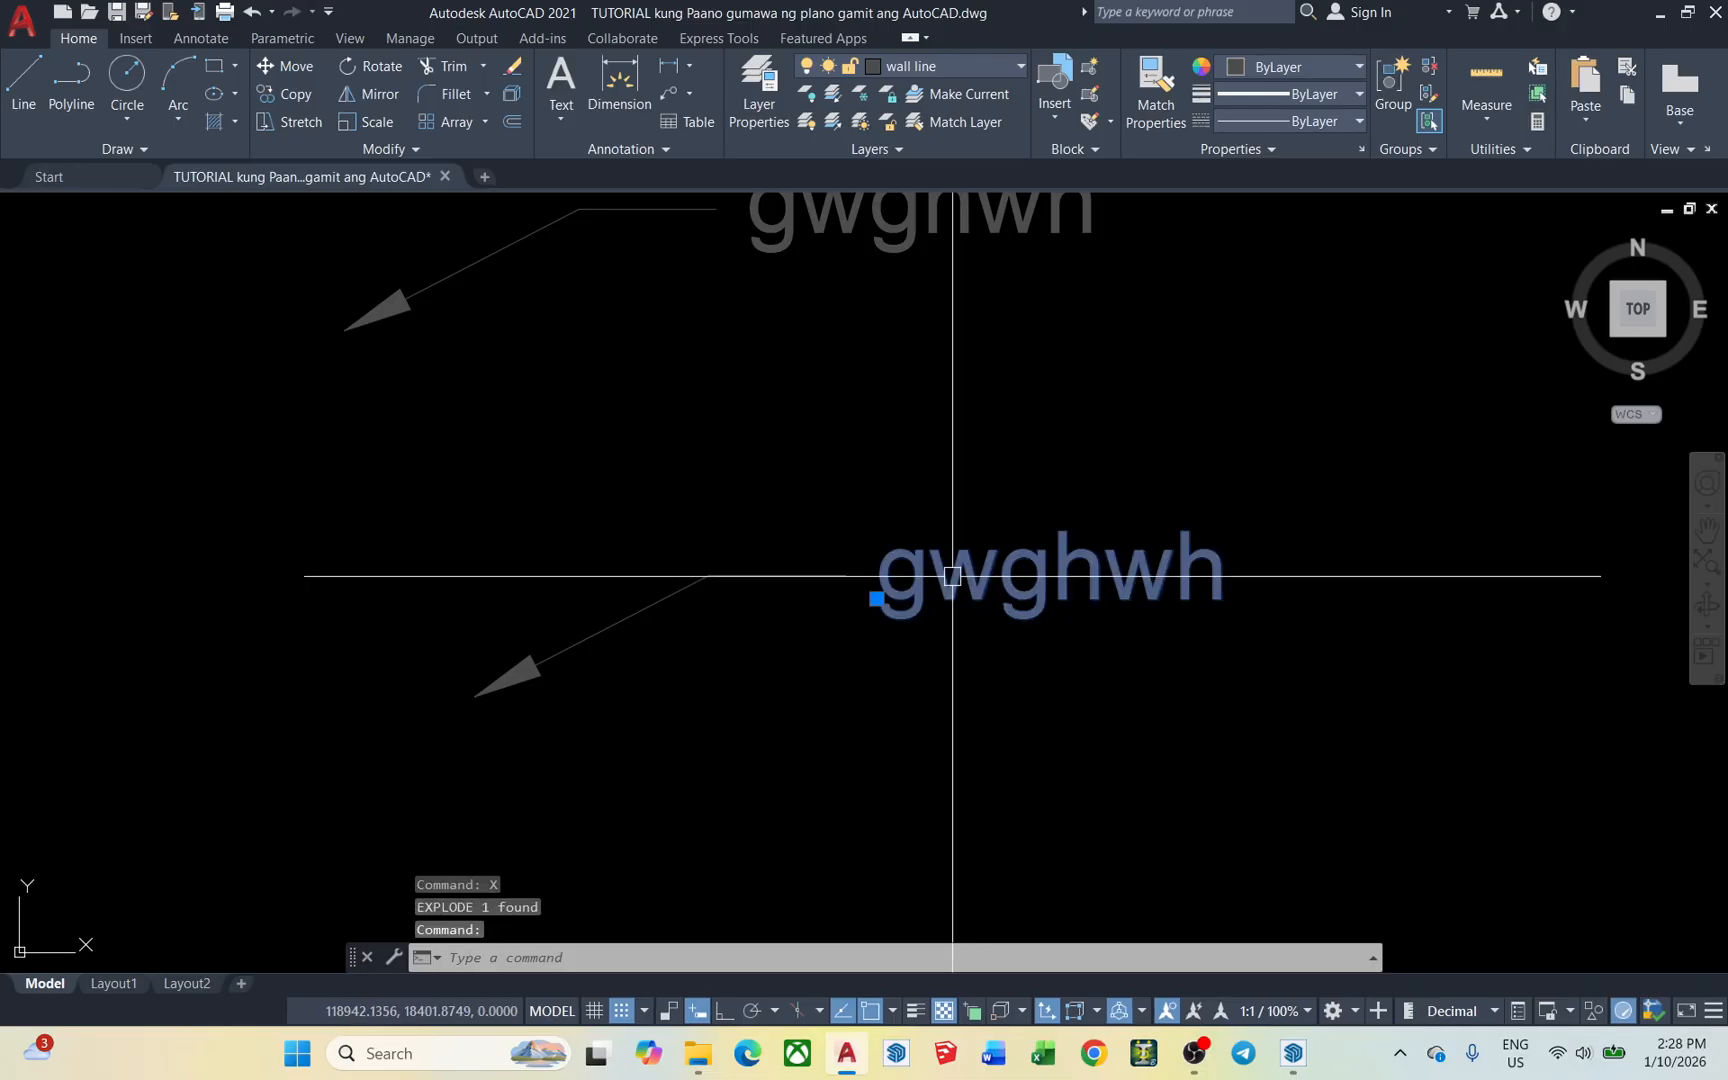
pyautogui.press('Return')
pyautogui.press('Escape')
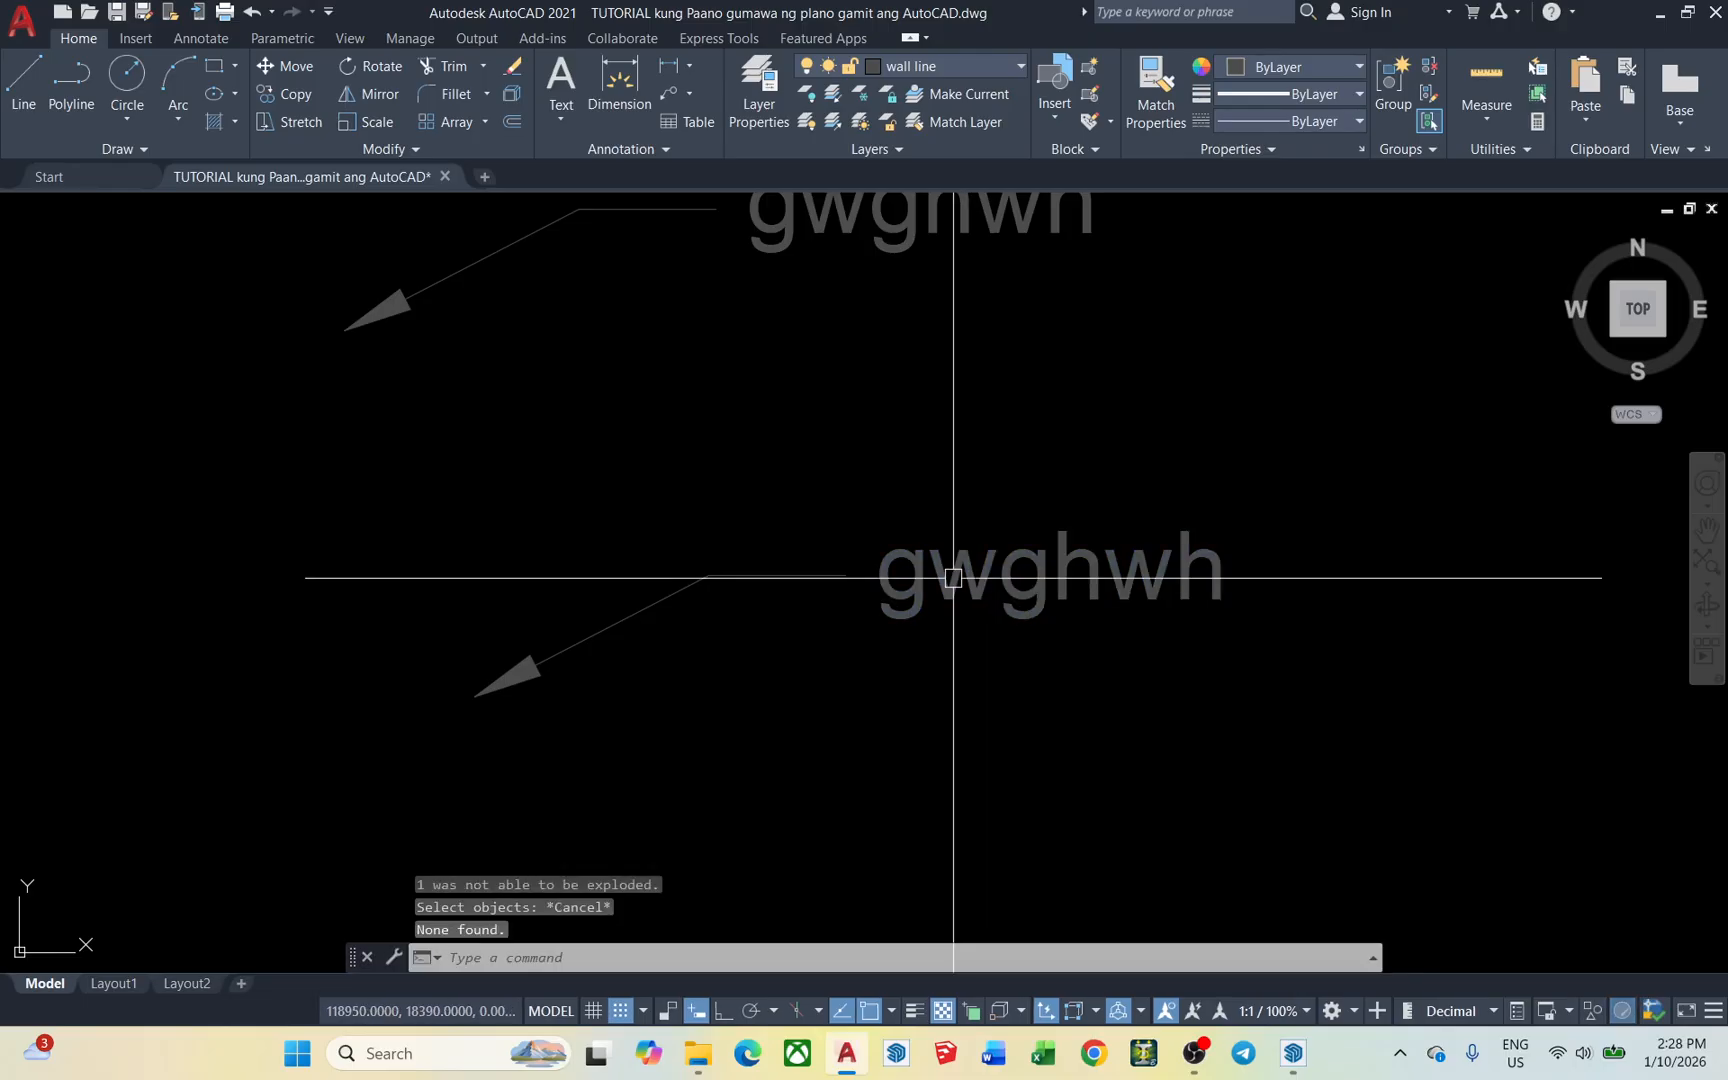
# Erase the "gwghwh" text of the exploded lower leader
pyautogui.click(953, 577)
pyautogui.write('E')
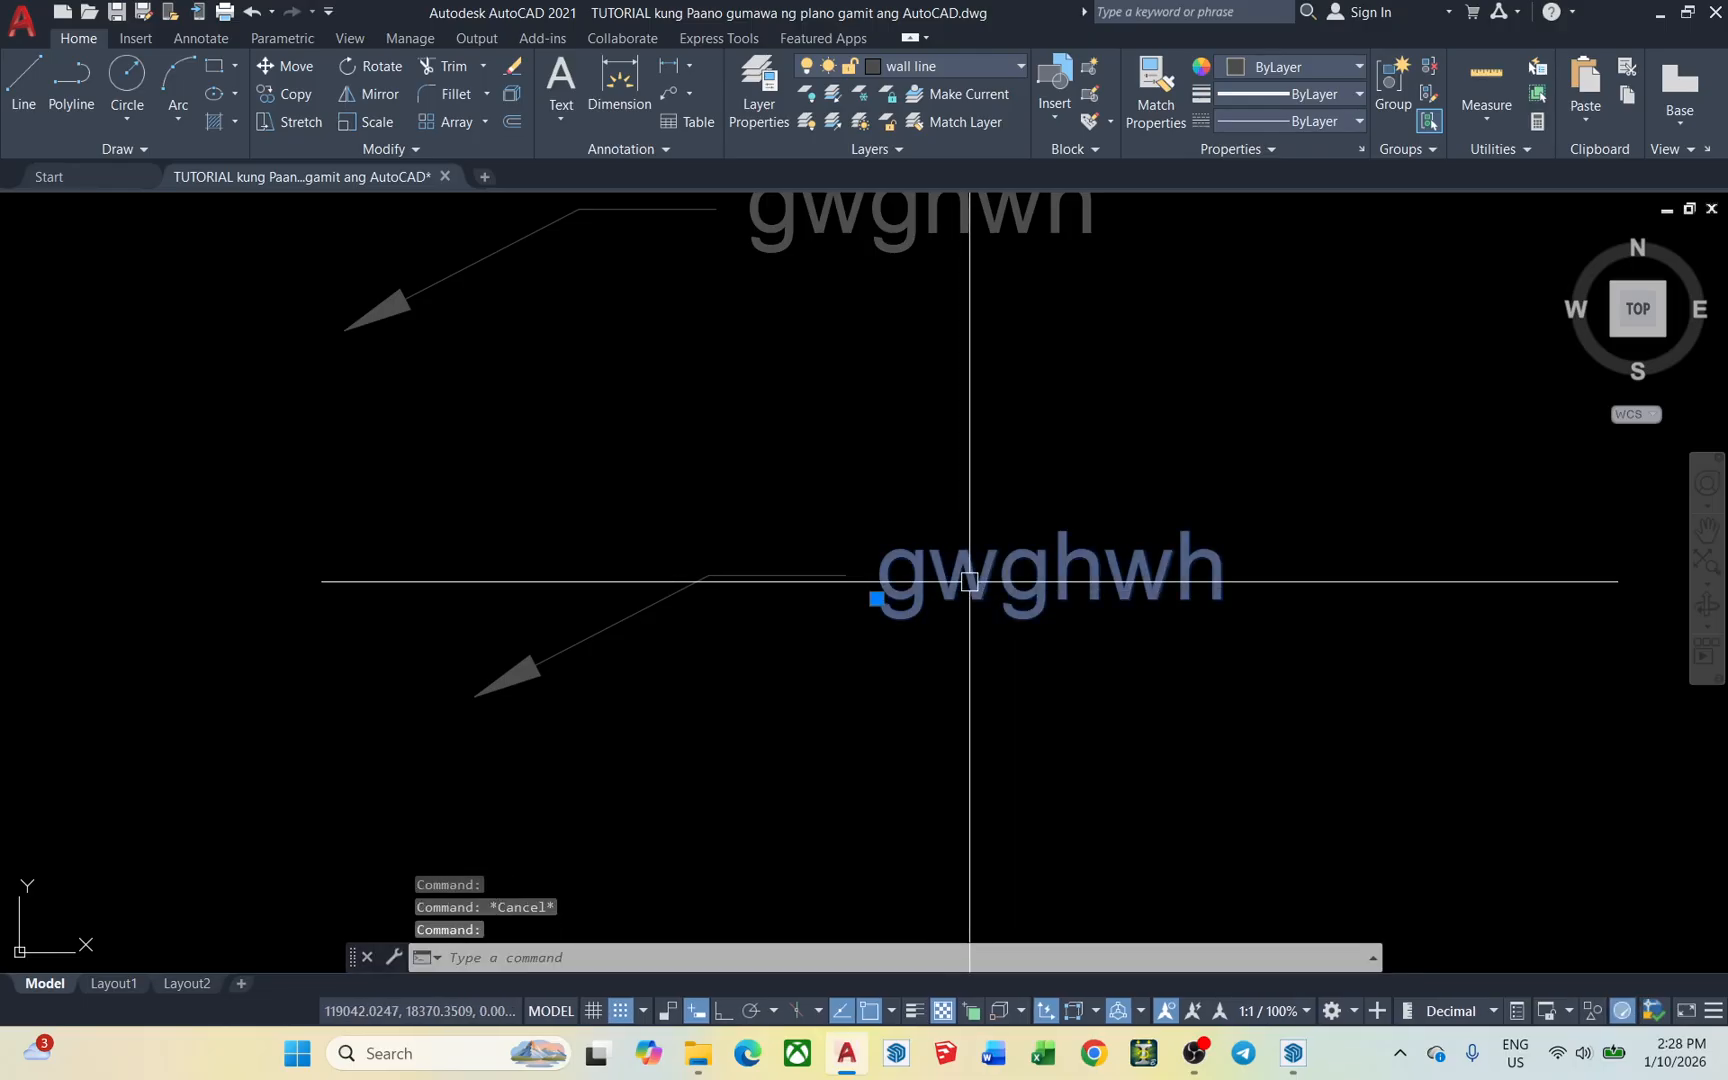
pyautogui.press('Return')
# Erase the sloped leader line and the horizontal landing line, keeping only the solid arrowhead
pyautogui.scroll(4, 479, 666)
pyautogui.click(779, 606)
pyautogui.click(733, 586)
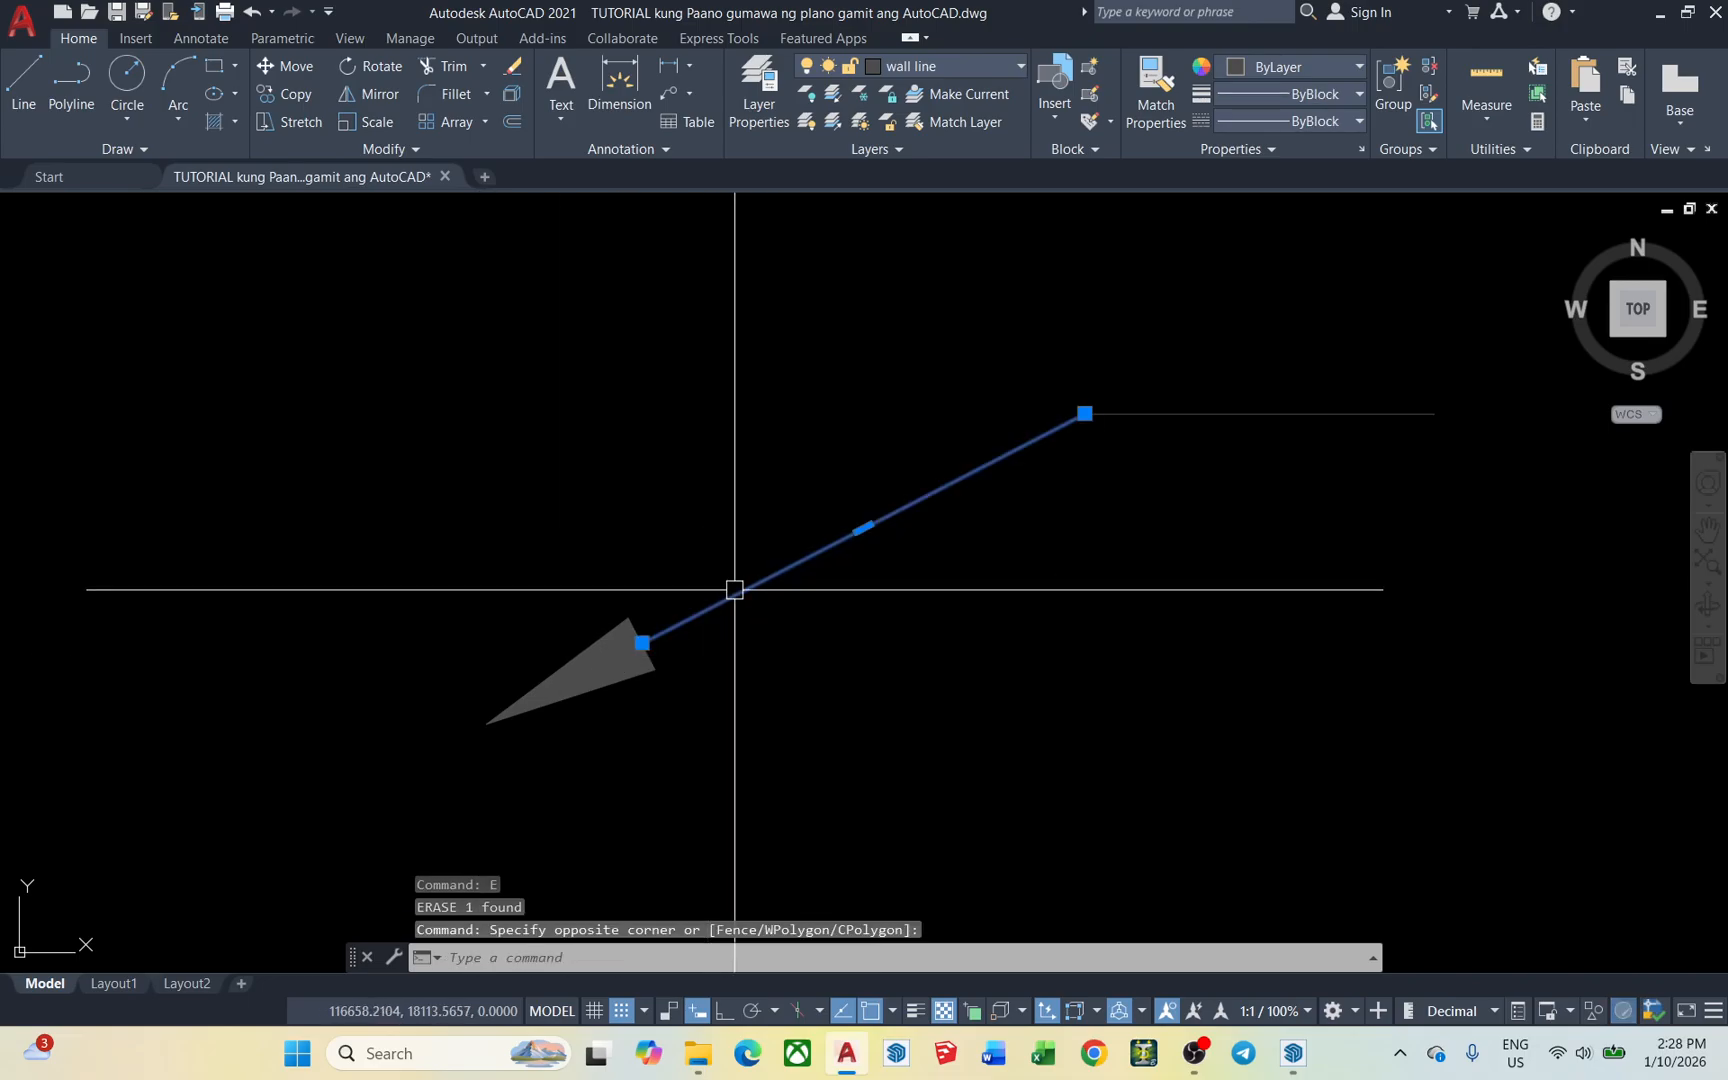
pyautogui.click(1149, 494)
pyautogui.click(927, 515)
# Move the remaining arrowhead into the floor plan, beside stair step number 16
pyautogui.scroll(-5, 927, 515)
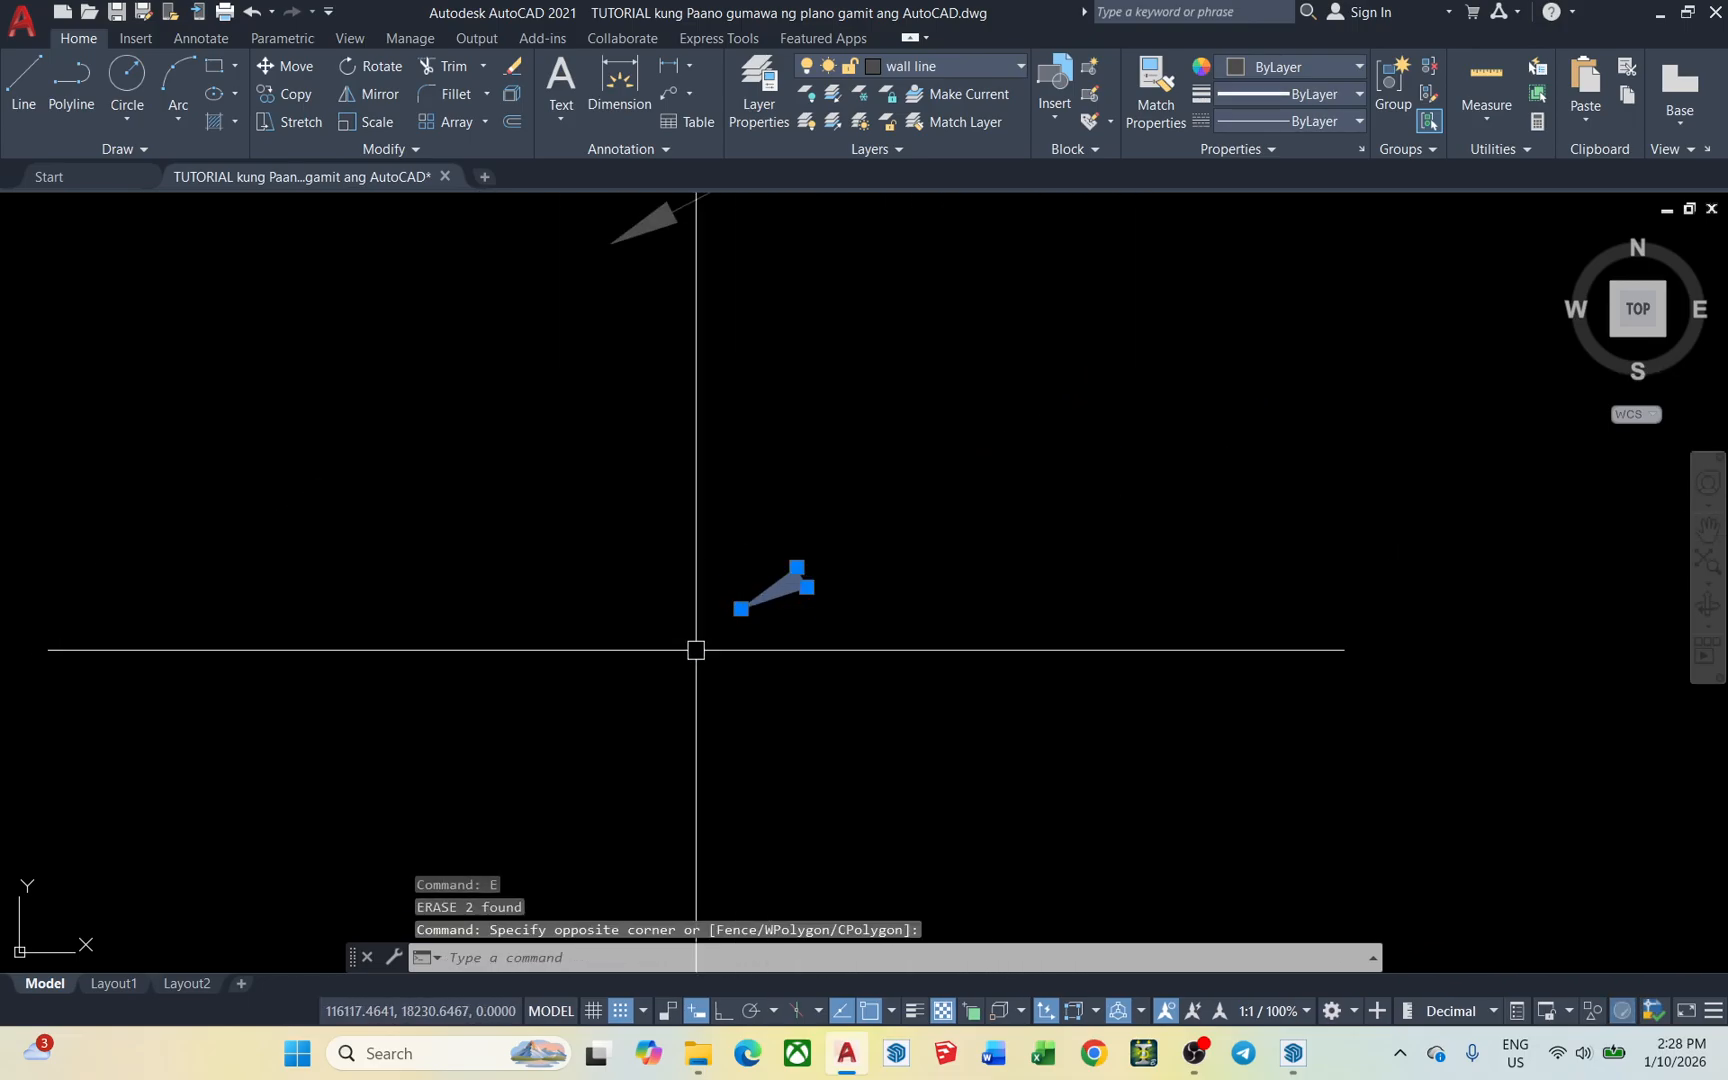
pyautogui.write('M')
pyautogui.press('Return')
pyautogui.click(745, 629)
pyautogui.scroll(-5, 1020, 610)
pyautogui.scroll(5, 766, 420)
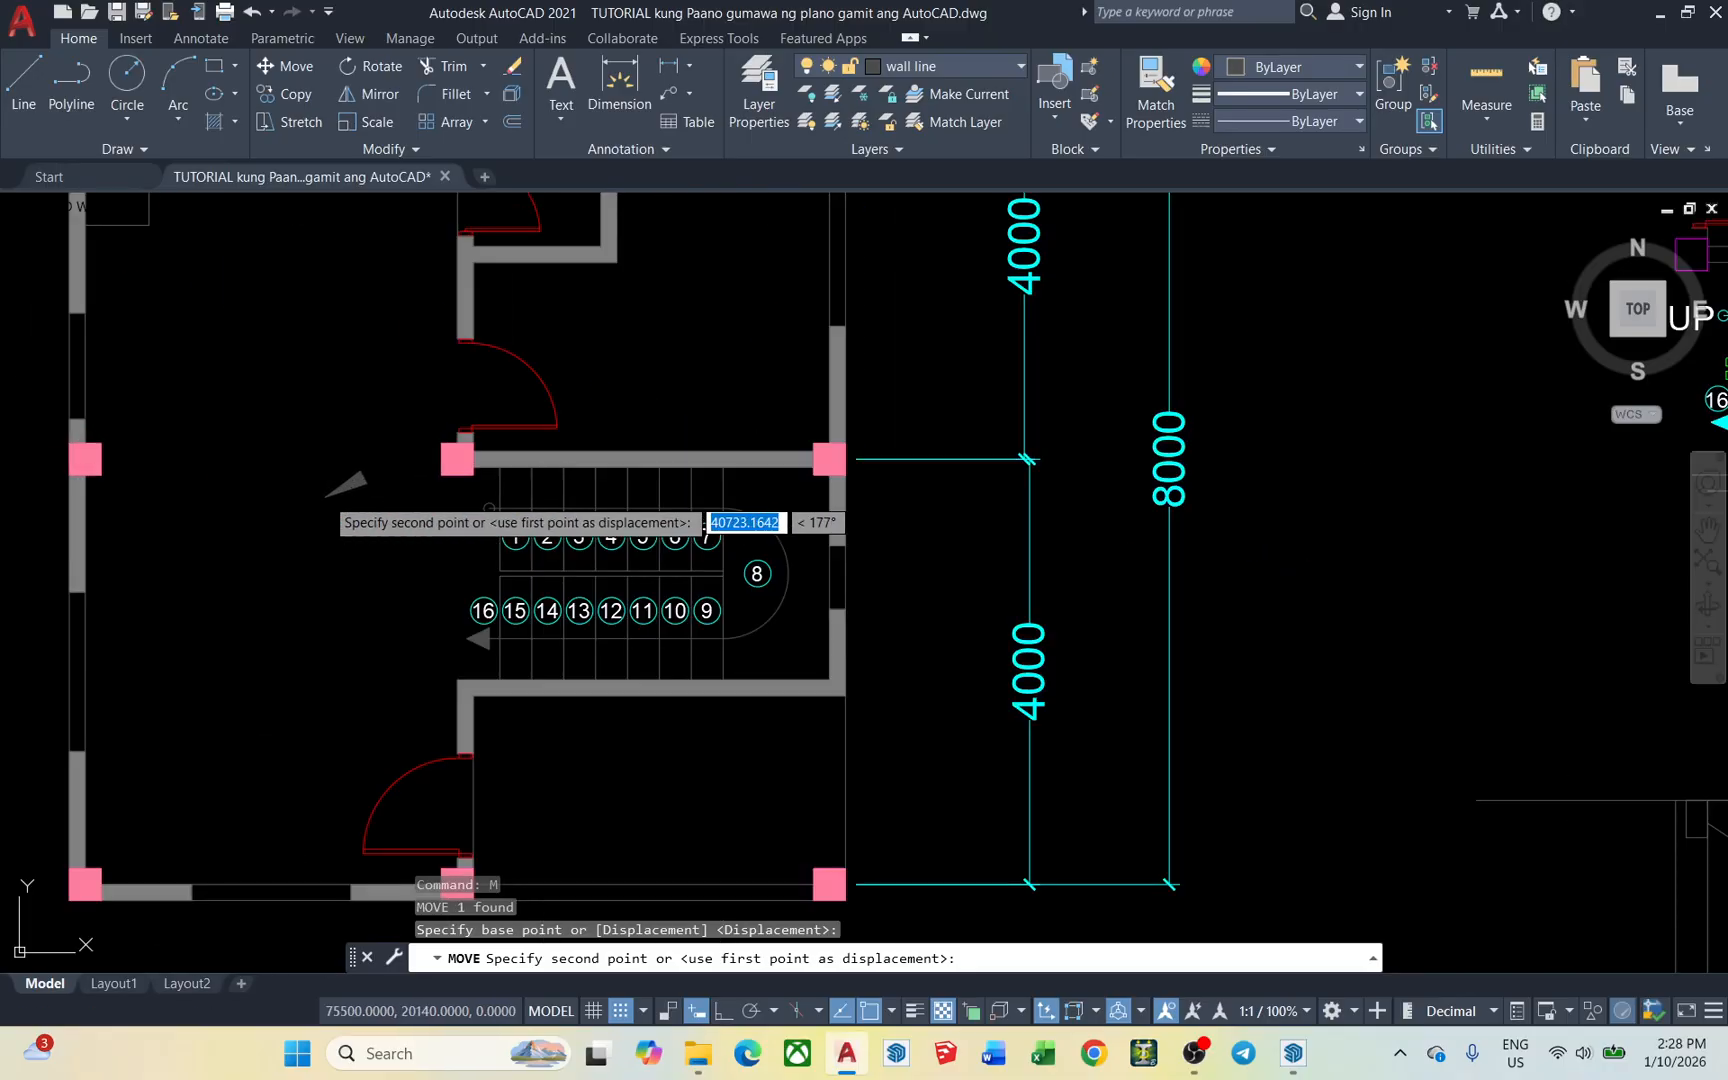
pyautogui.scroll(4, 424, 586)
pyautogui.click(551, 652)
# Try rotating the moved arrowhead by 30 degrees about its tip, and undo the rotation
pyautogui.scroll(3, 551, 652)
pyautogui.click(478, 629)
pyautogui.write('ro')
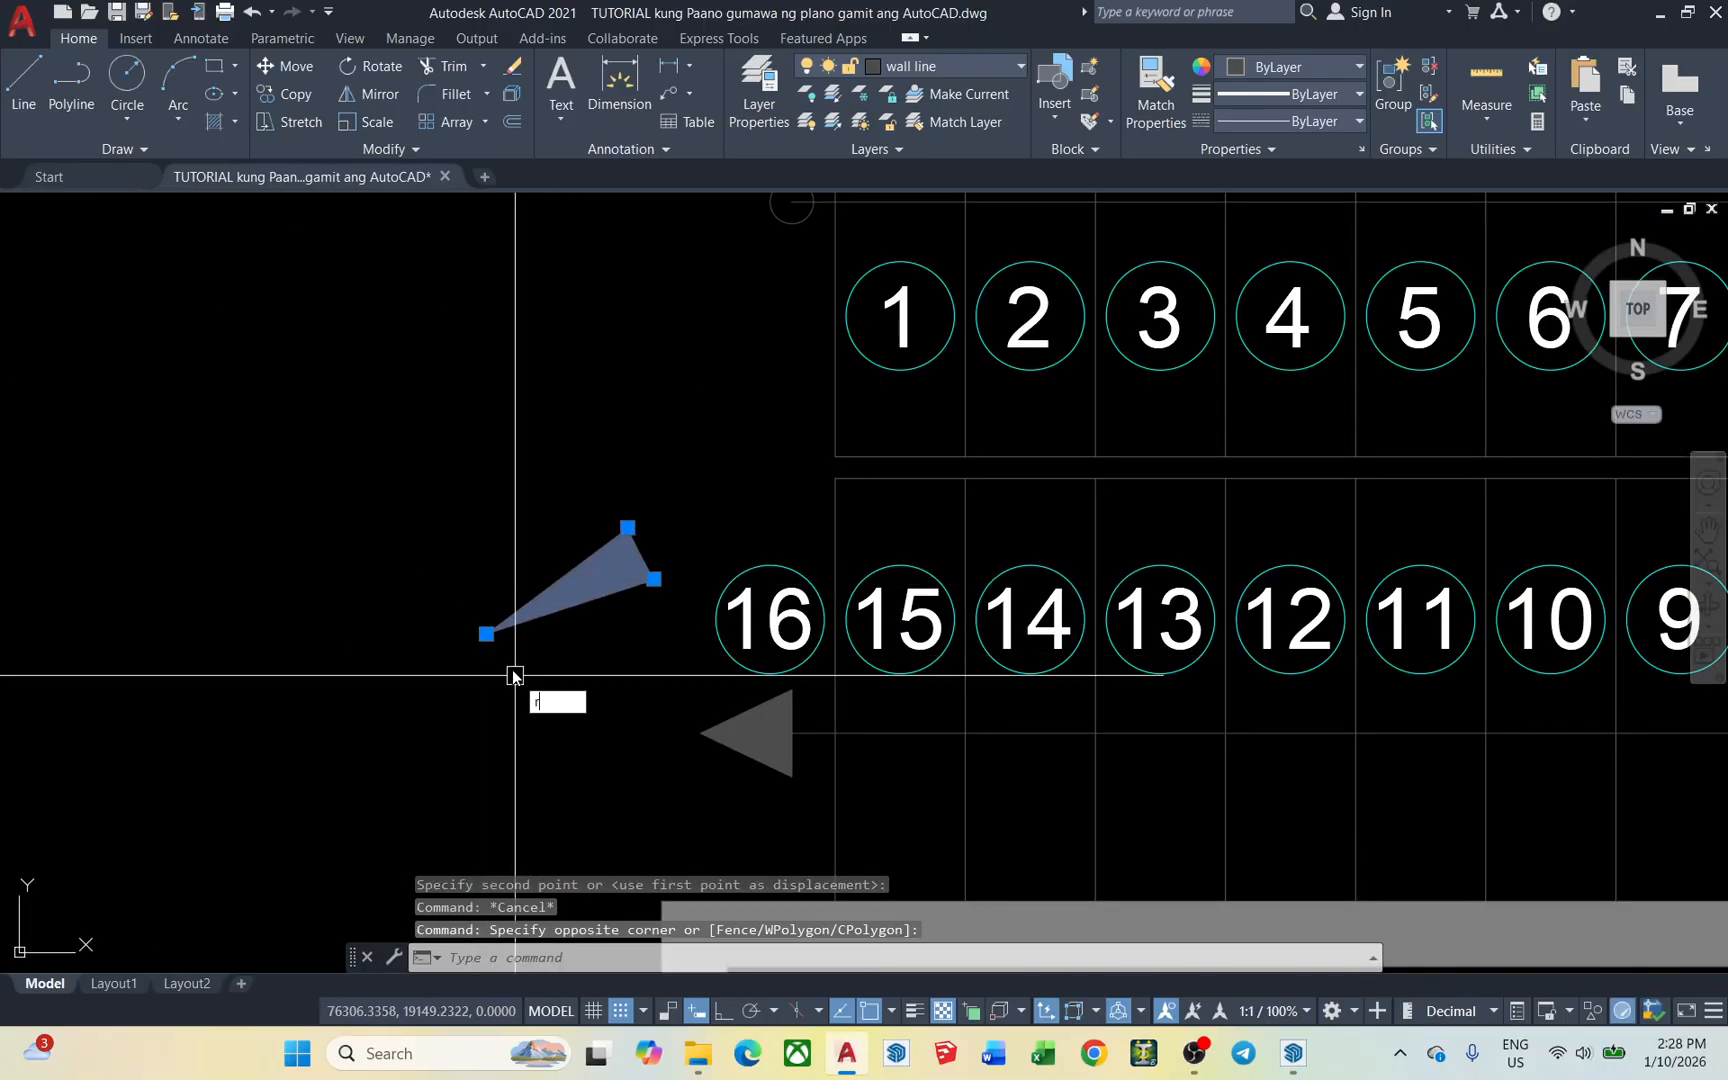
pyautogui.press('Return')
pyautogui.click(487, 632)
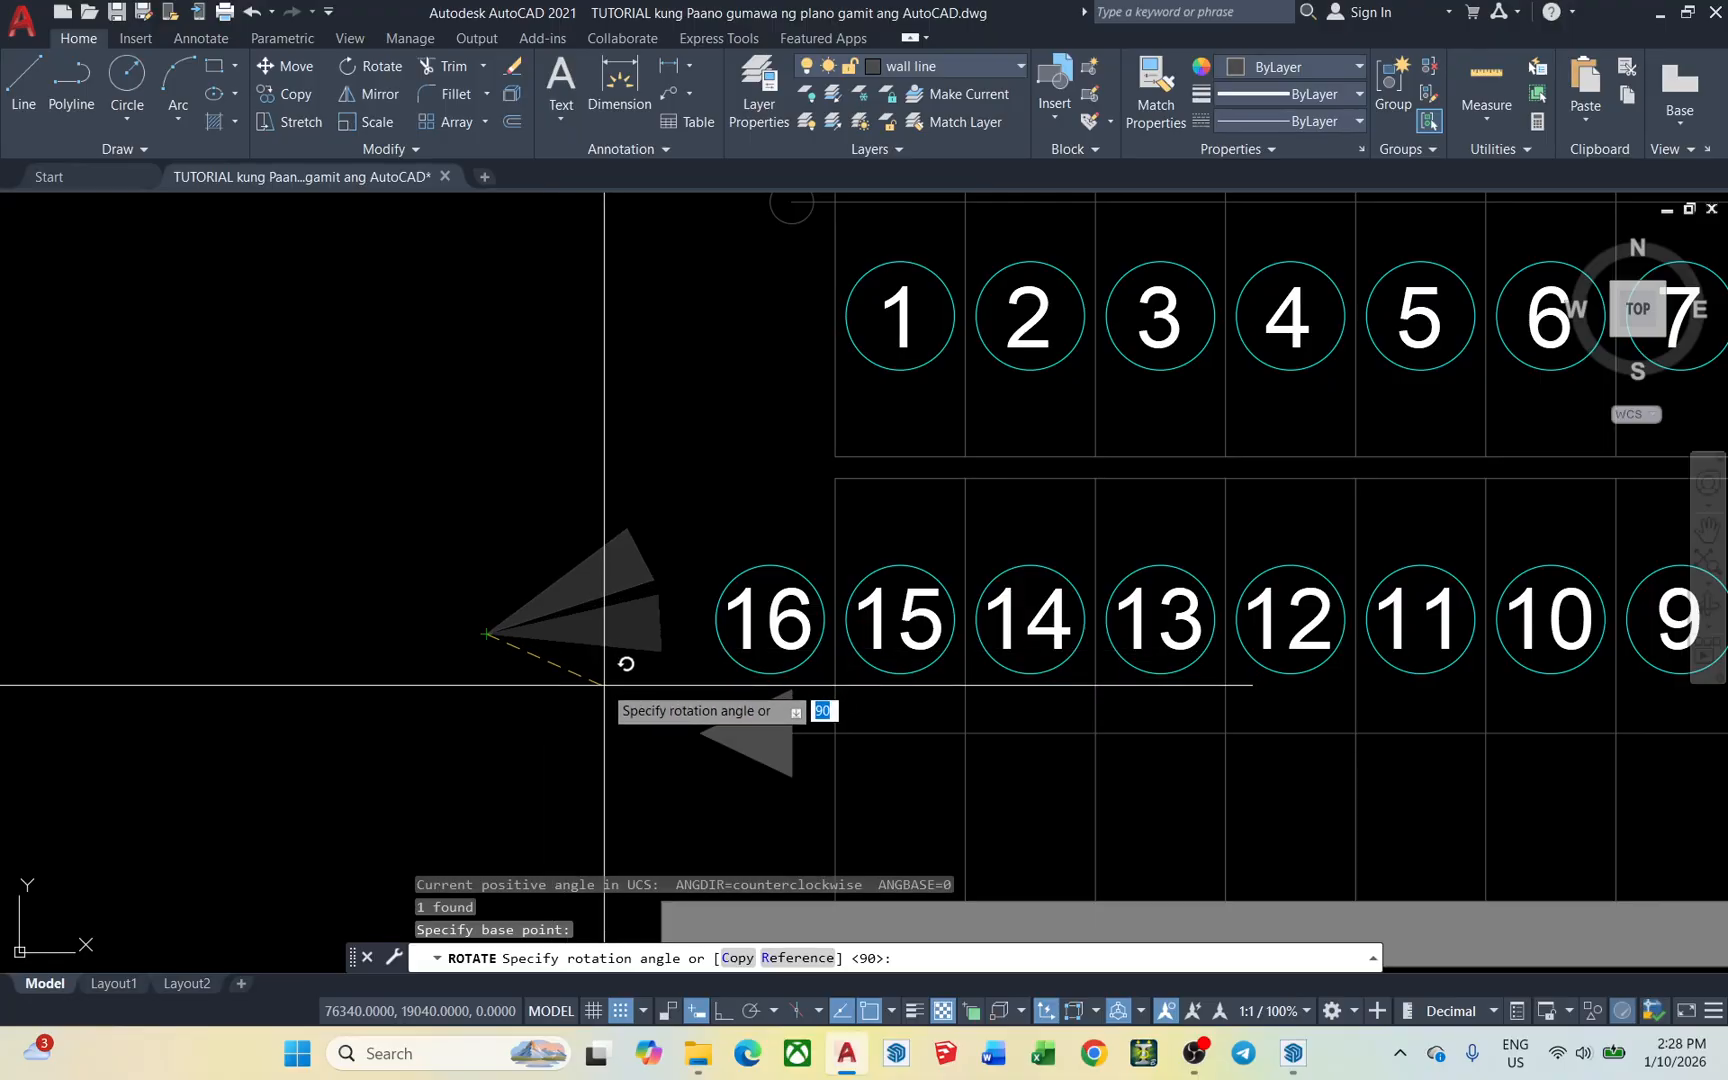
pyautogui.press('Return')
pyautogui.hotkey('ctrl', 'z')
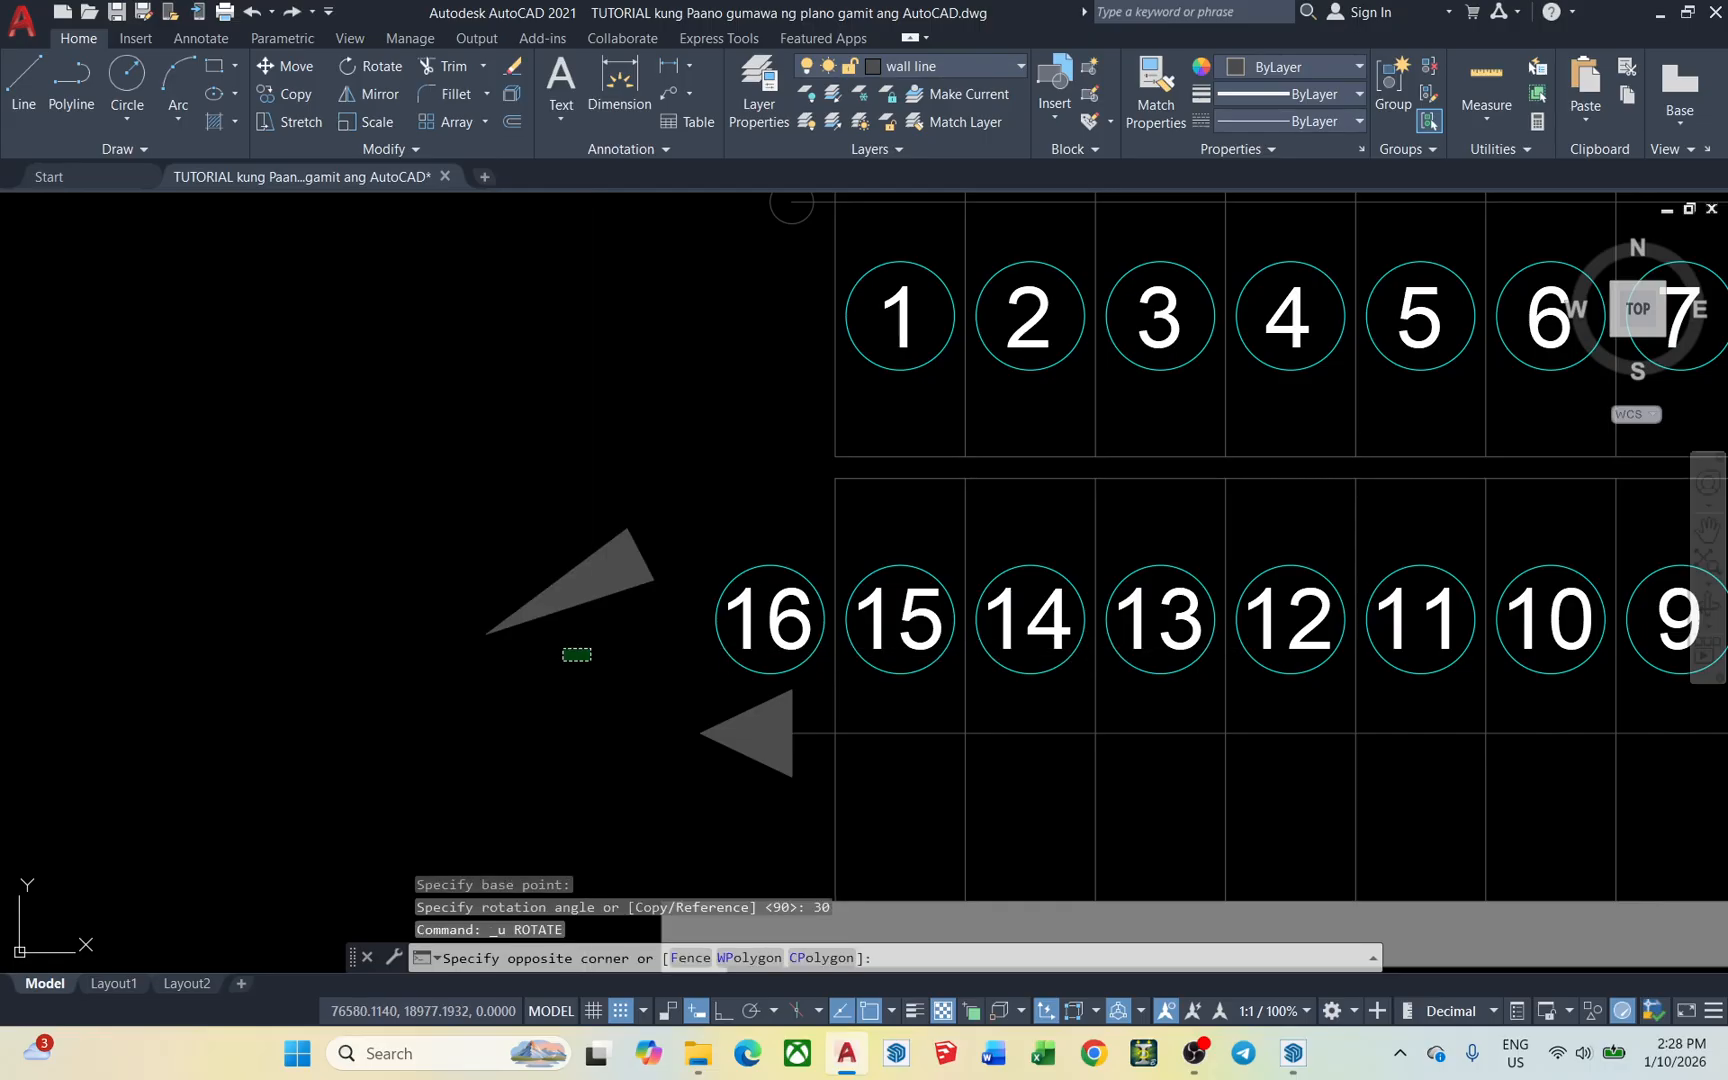
# Rotate the arrowhead by -30 degrees about its tip
pyautogui.click(512, 639)
pyautogui.write('ro')
pyautogui.press('Return')
pyautogui.click(490, 635)
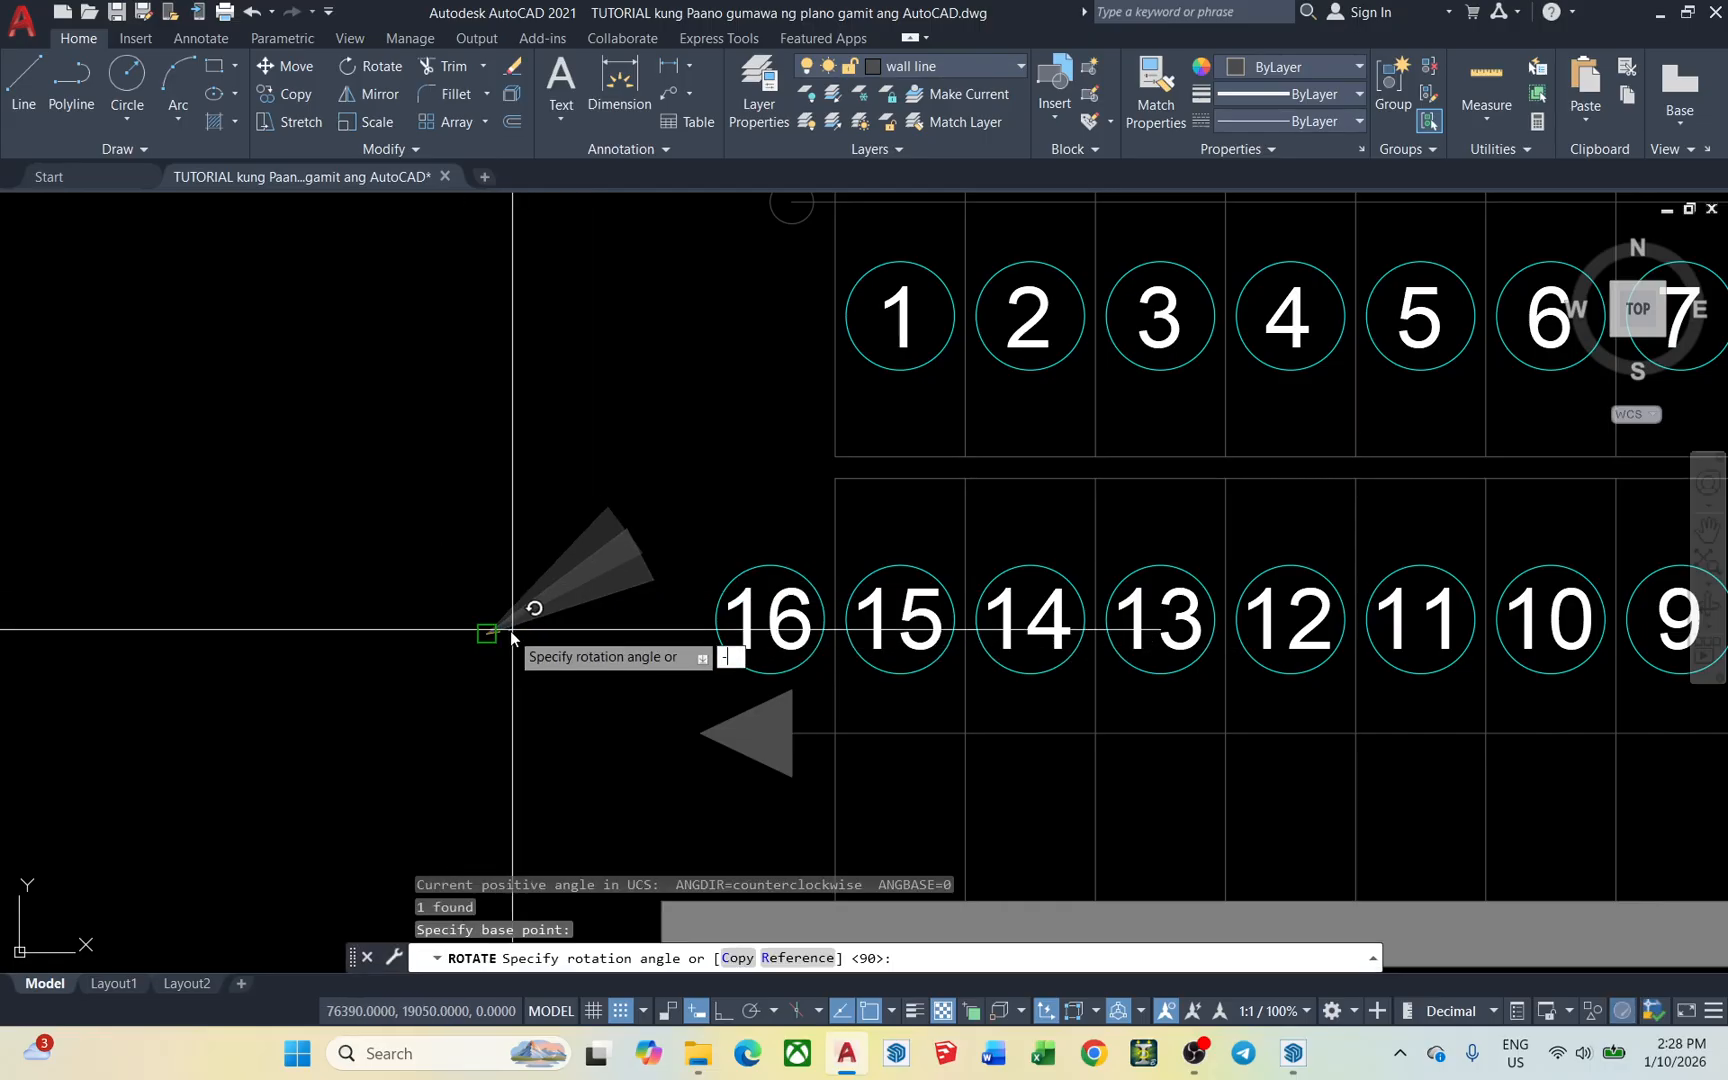
pyautogui.write('-30')
pyautogui.press('Return')
pyautogui.scroll(4, 516, 637)
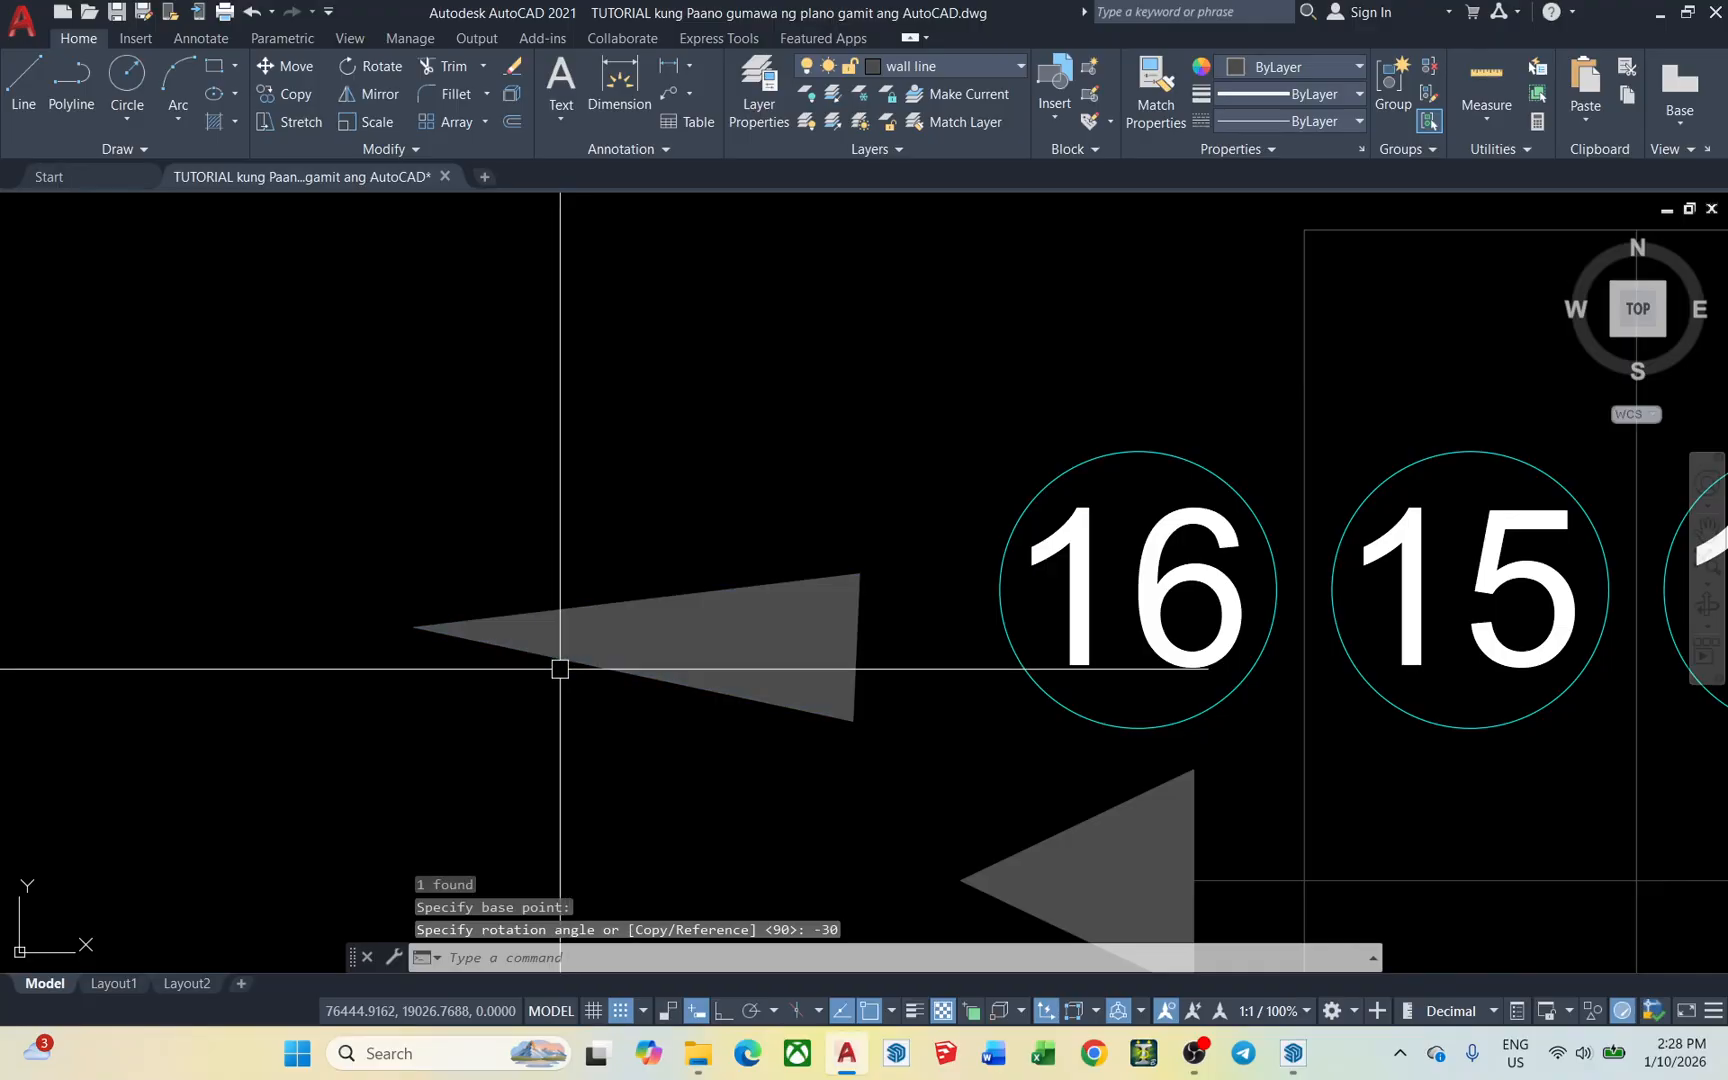
# Start a trial line at the arrowhead's tip to check its alignment, and undo both the line and the -30 degree rotation
pyautogui.write('l')
pyautogui.press('Return')
pyautogui.click(414, 626)
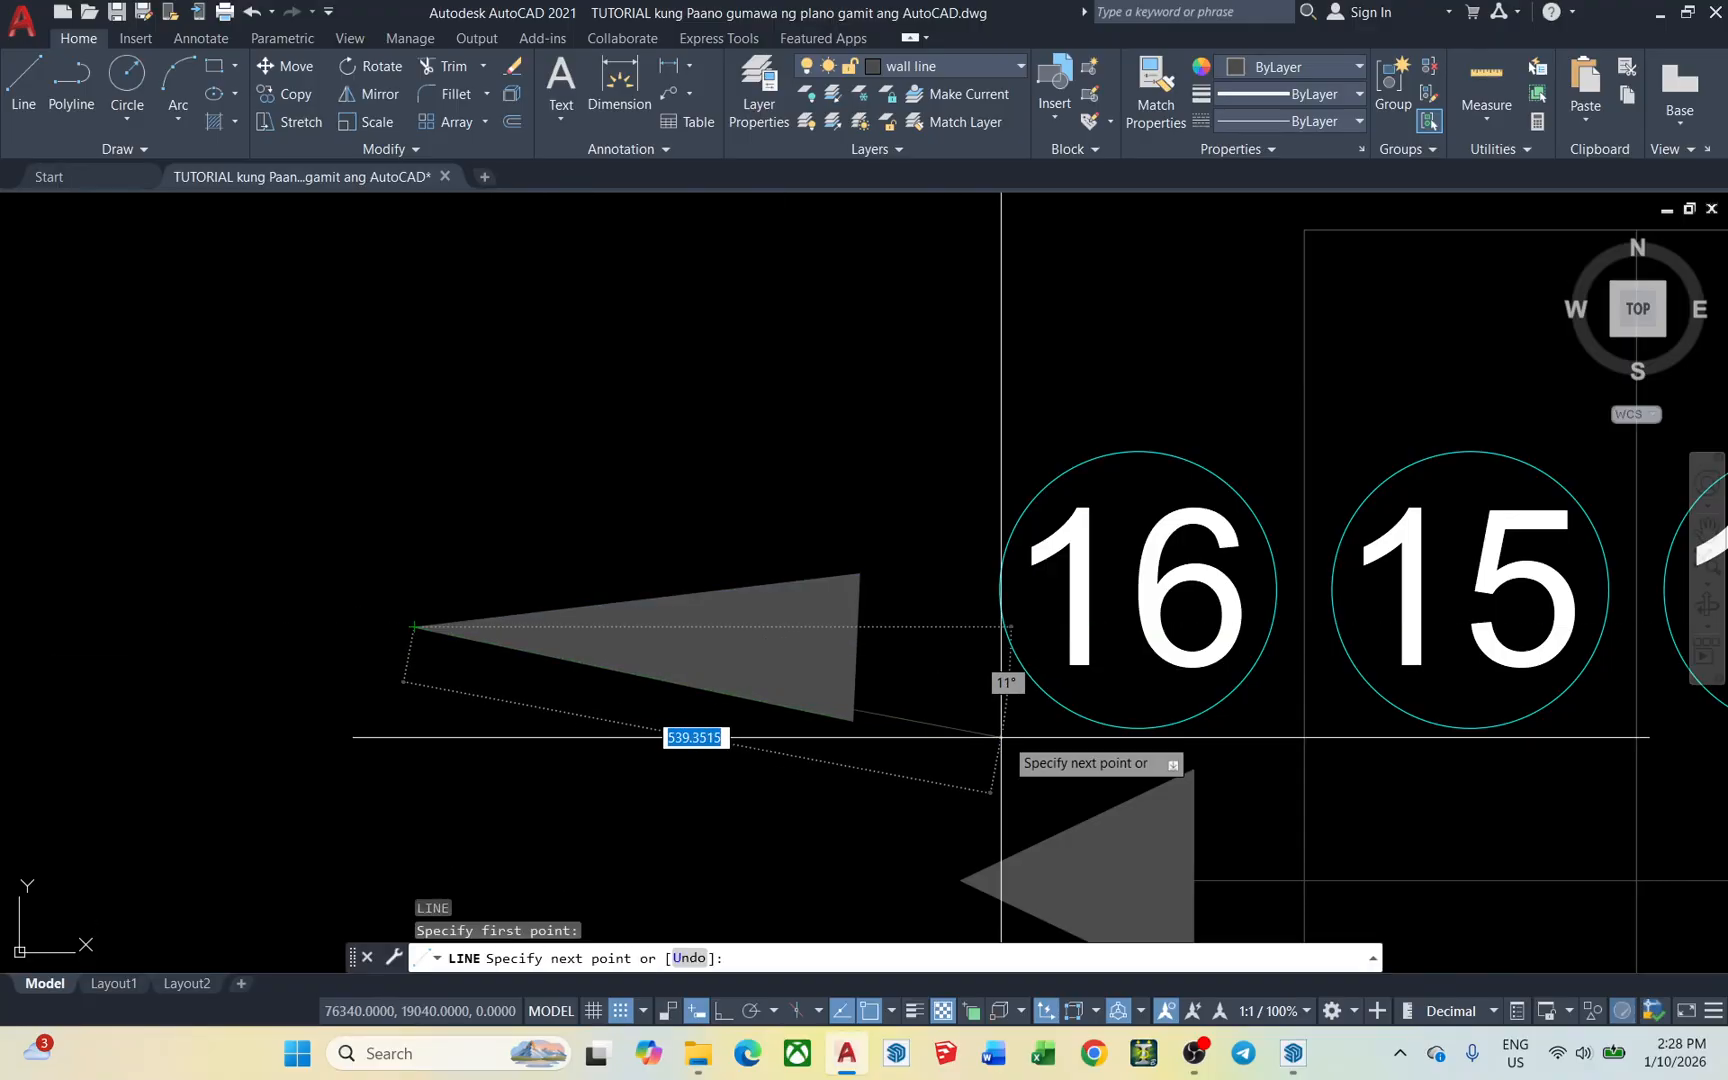
pyautogui.press('Escape')
pyautogui.hotkey('ctrl', 'z')
pyautogui.hotkey('ctrl', 'z')
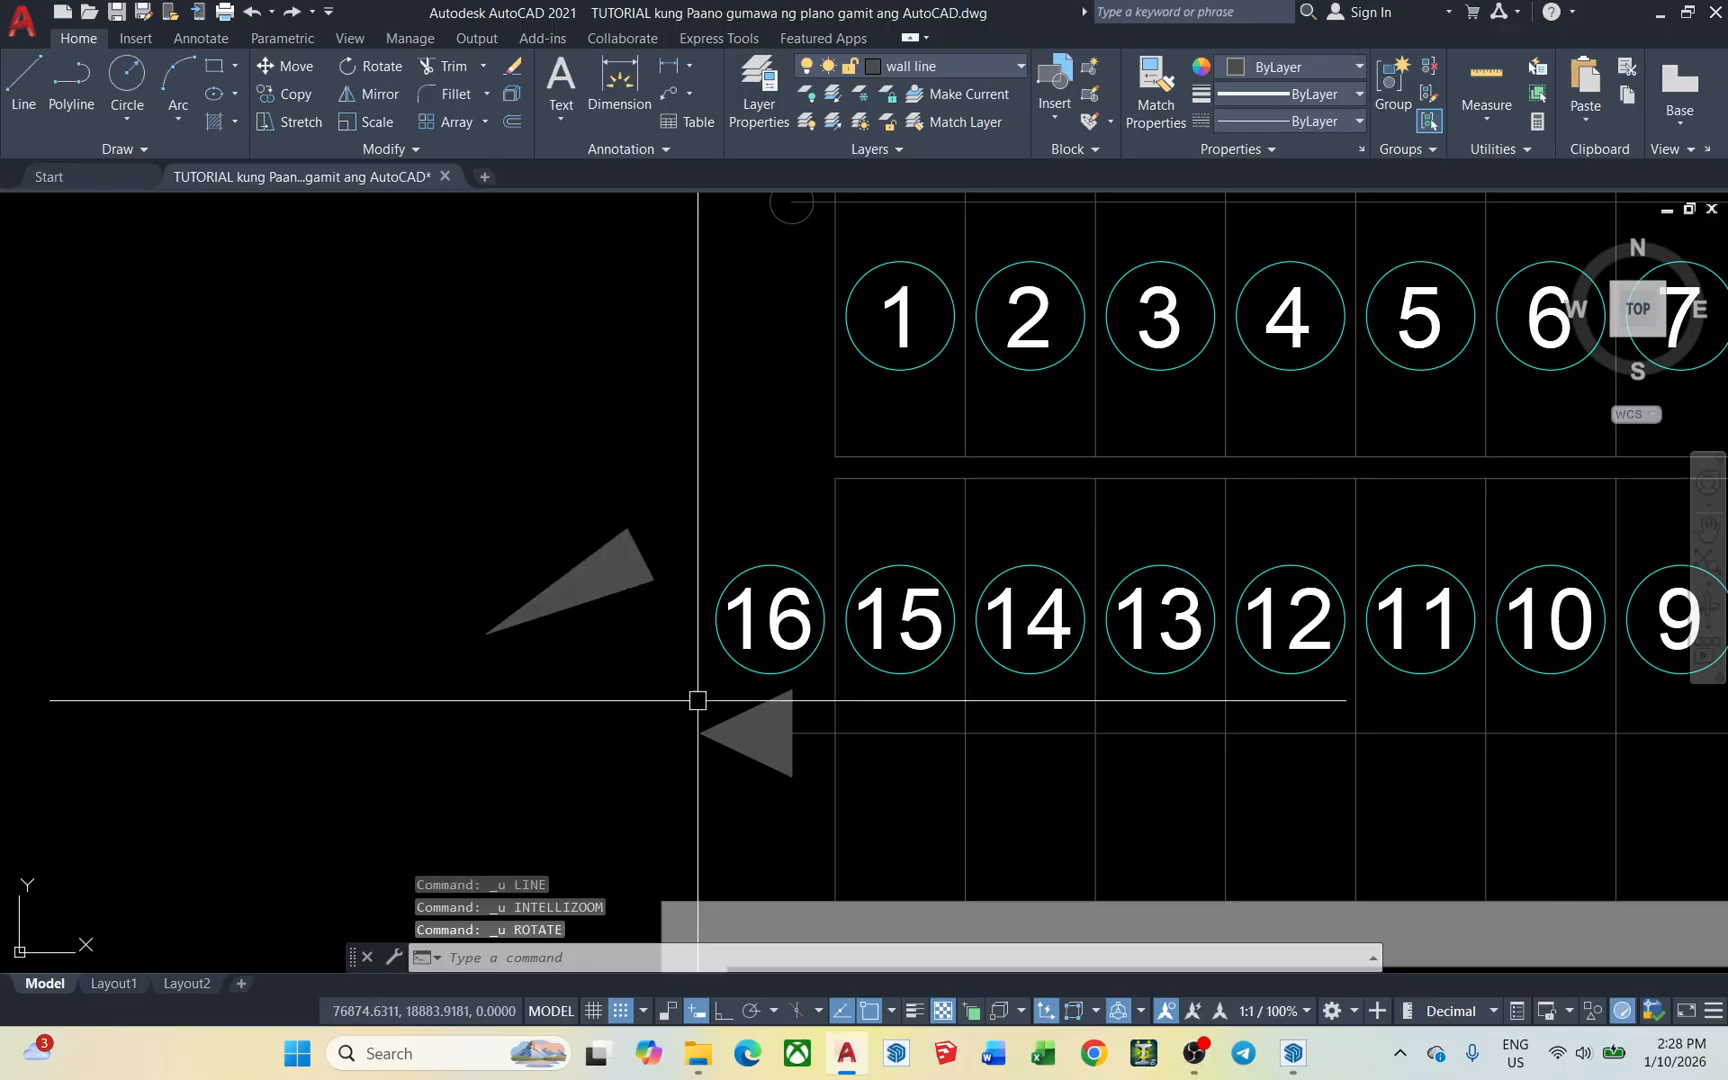
# Rotate the arrowhead by -25 degrees about its tip
pyautogui.click(550, 683)
pyautogui.click(443, 578)
pyautogui.write('ro')
pyautogui.press('Return')
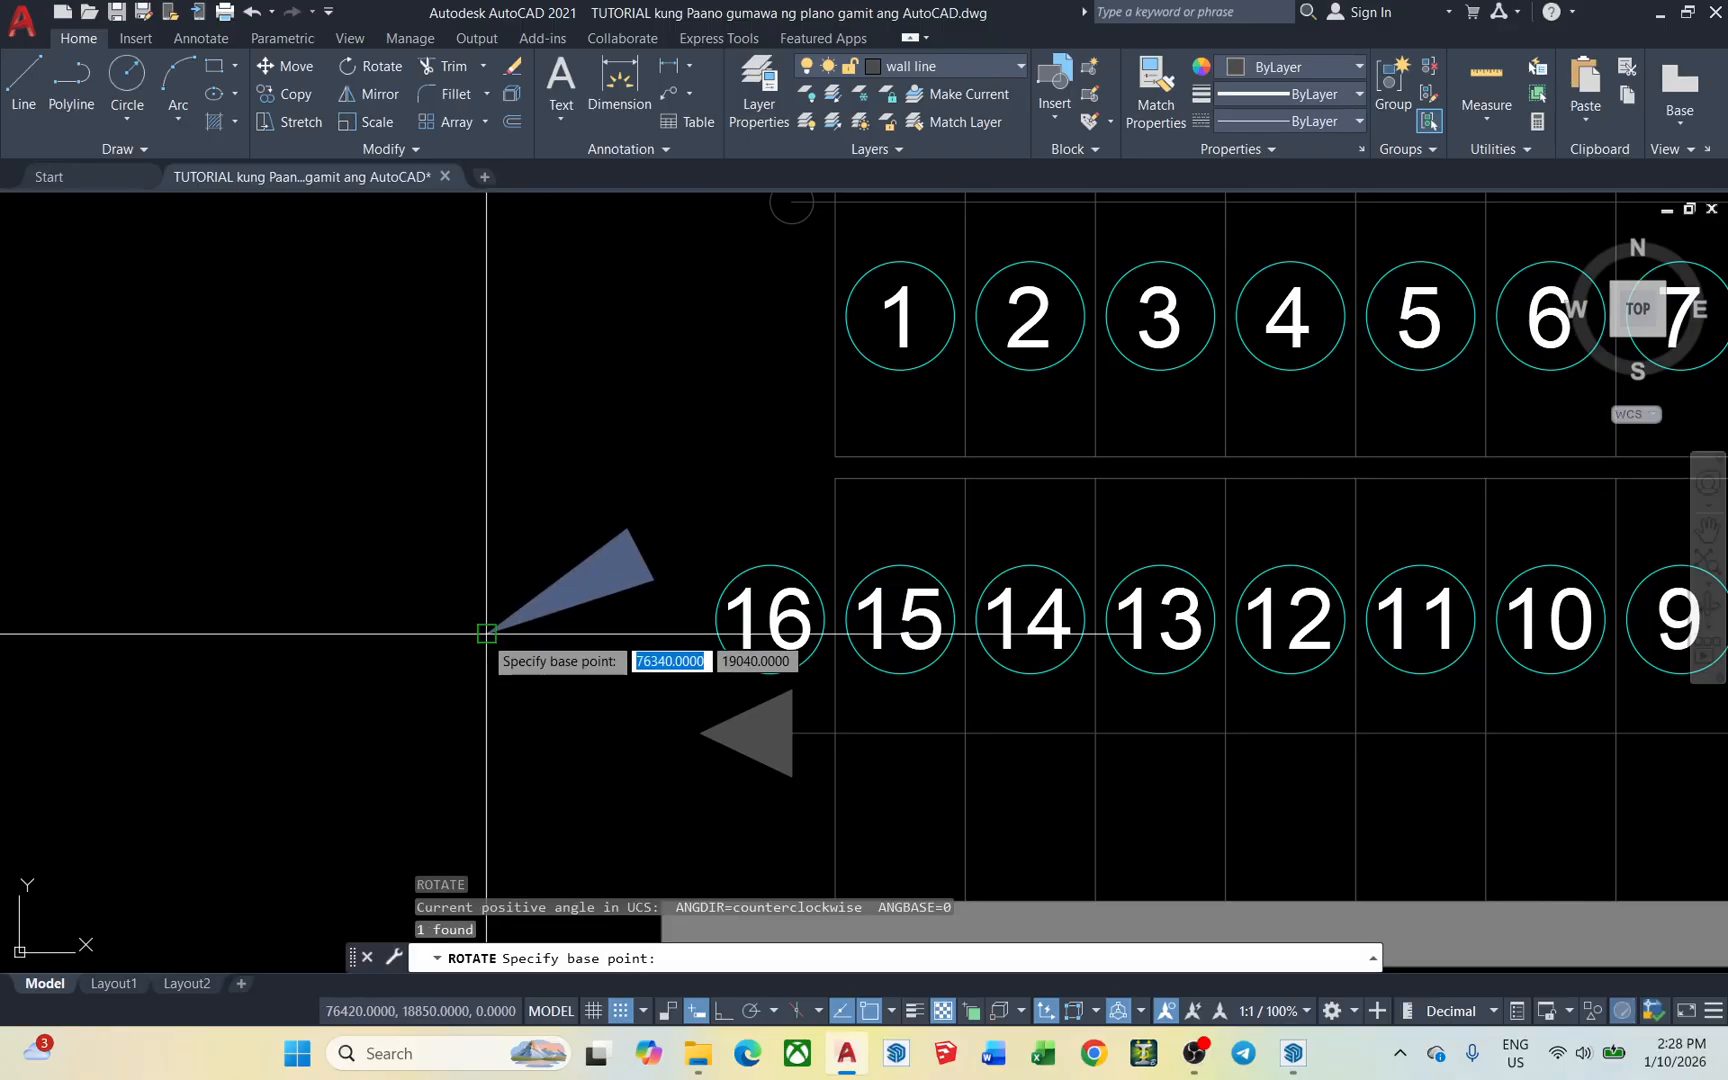
pyautogui.click(486, 634)
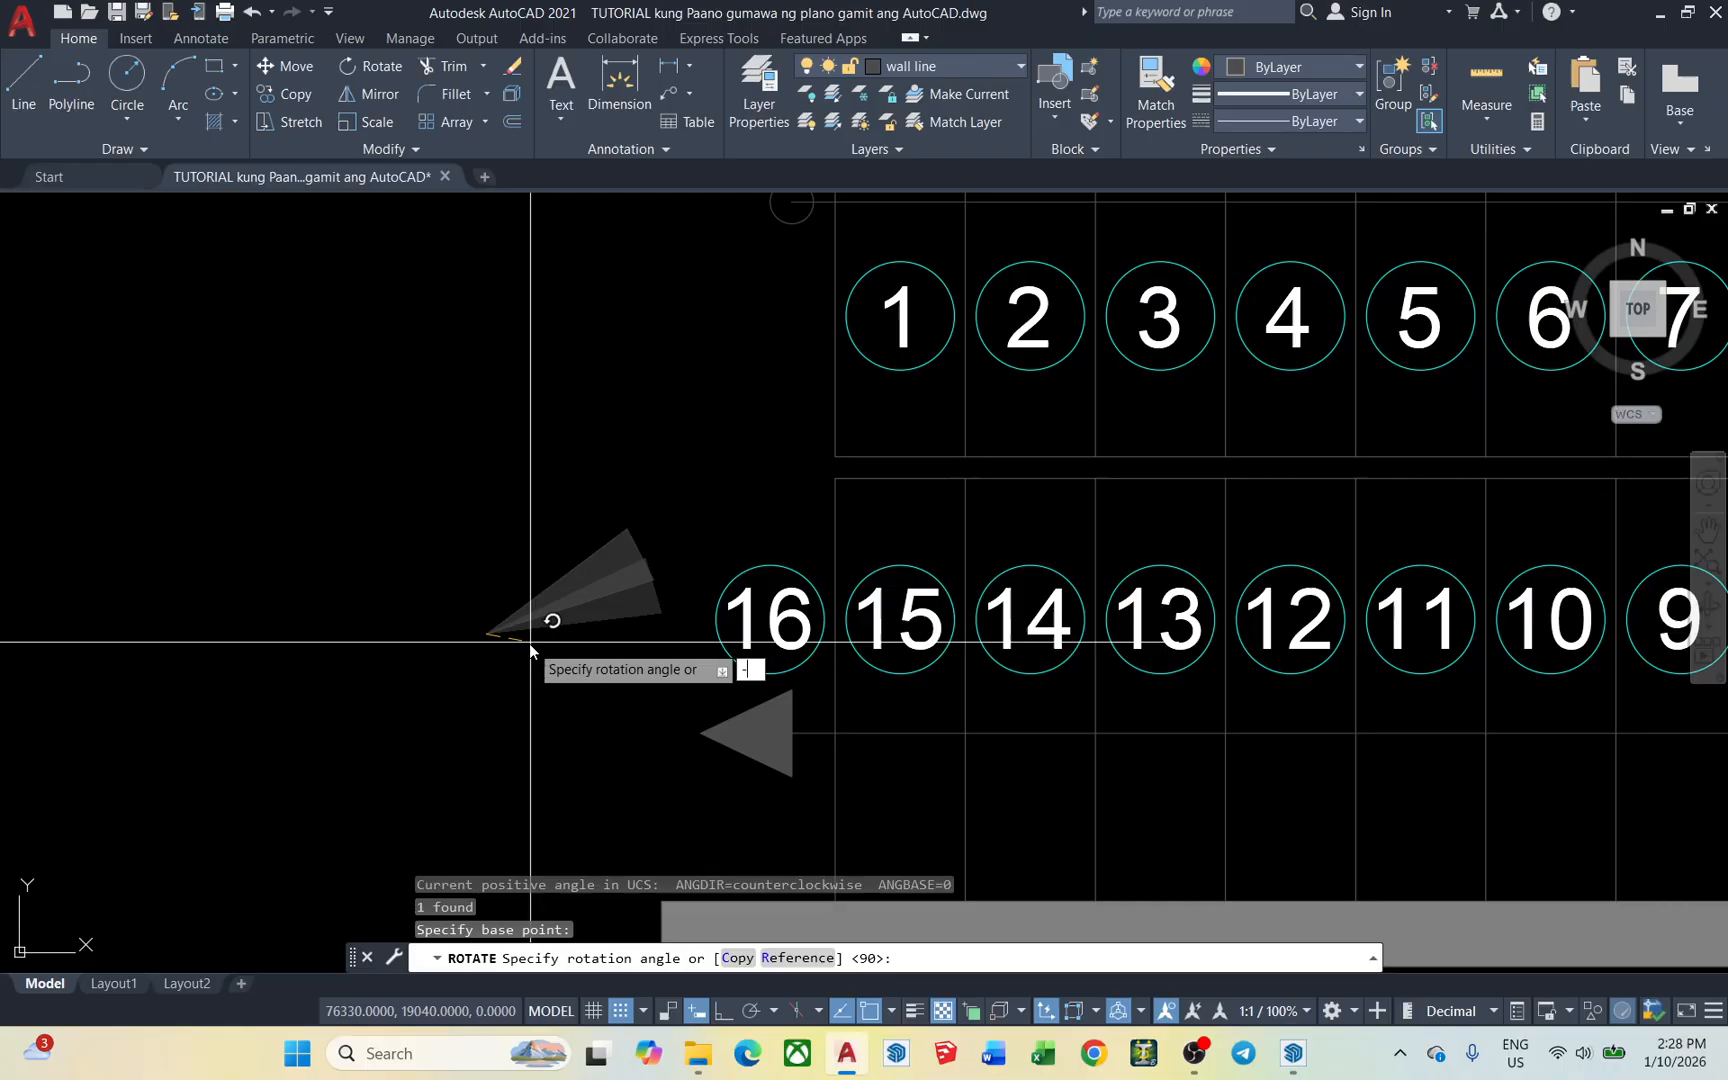
pyautogui.press('Return')
pyautogui.scroll(5, 567, 687)
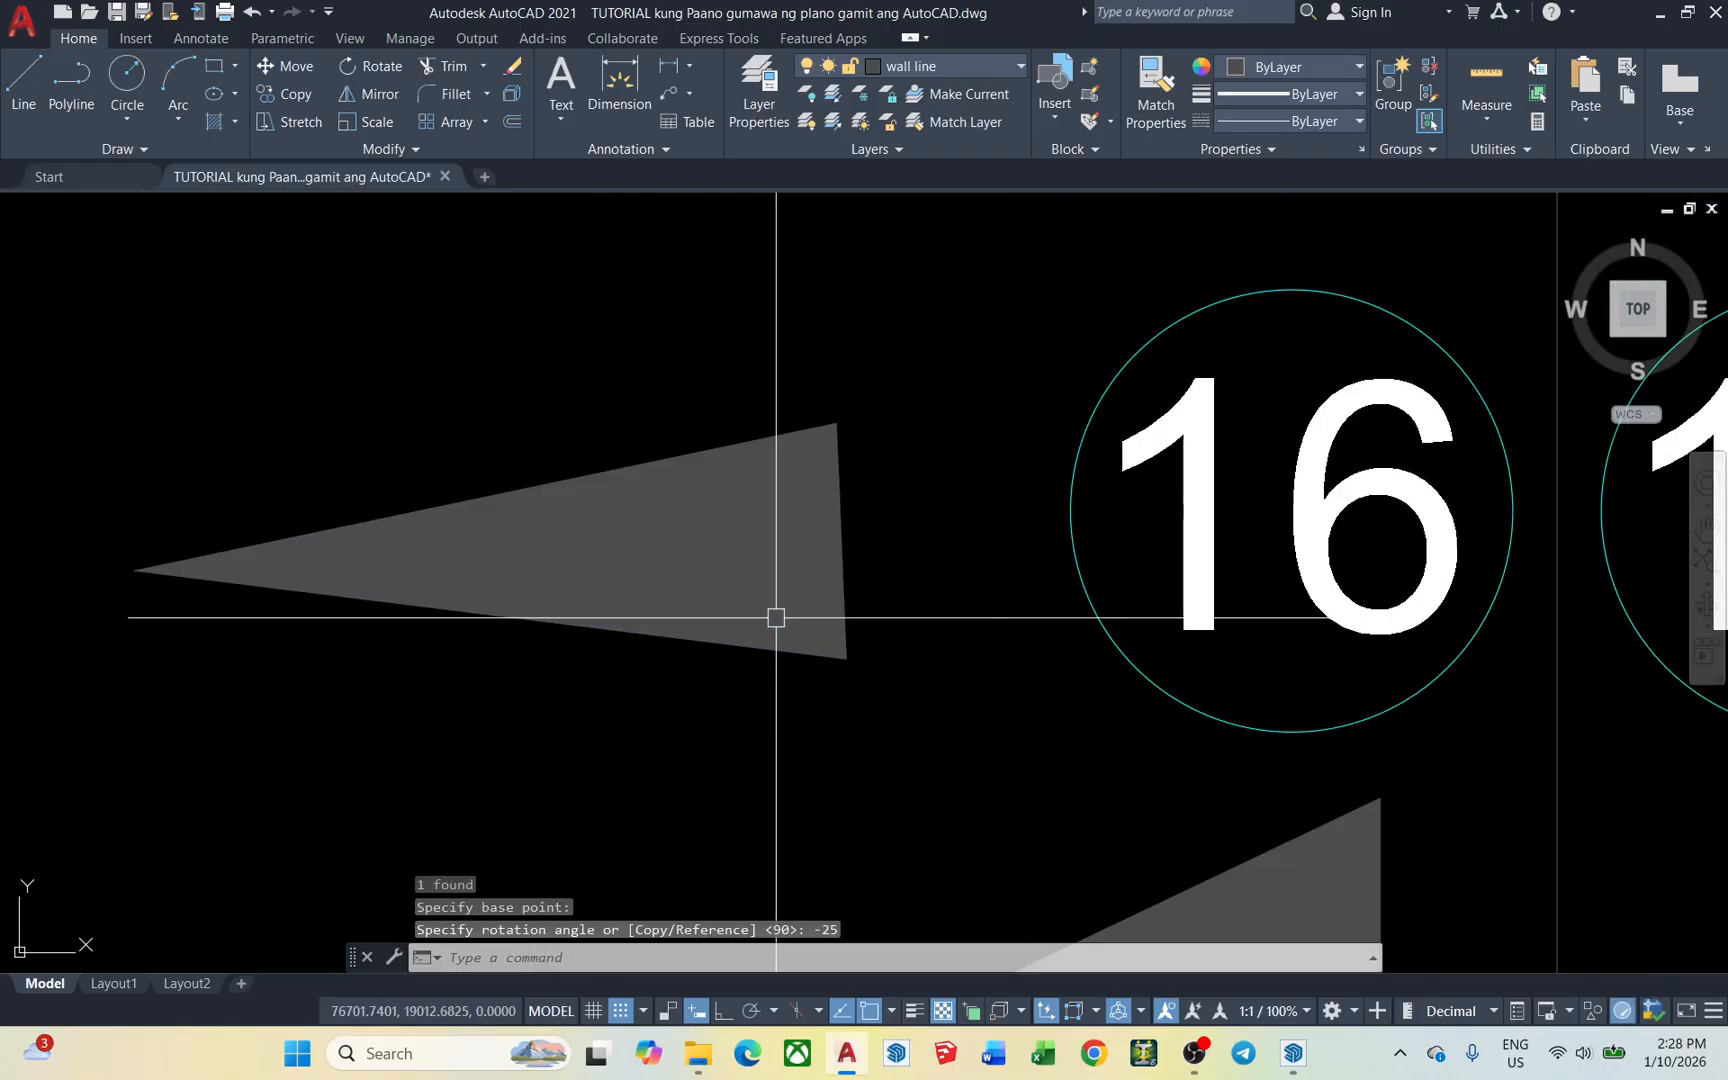
# Turn on Ortho mode and check the arrowhead's back edge against a trial line started at its upper corner
pyautogui.write('l')
pyautogui.press('Return')
pyautogui.click(806, 479)
pyautogui.scroll(2, 825, 717)
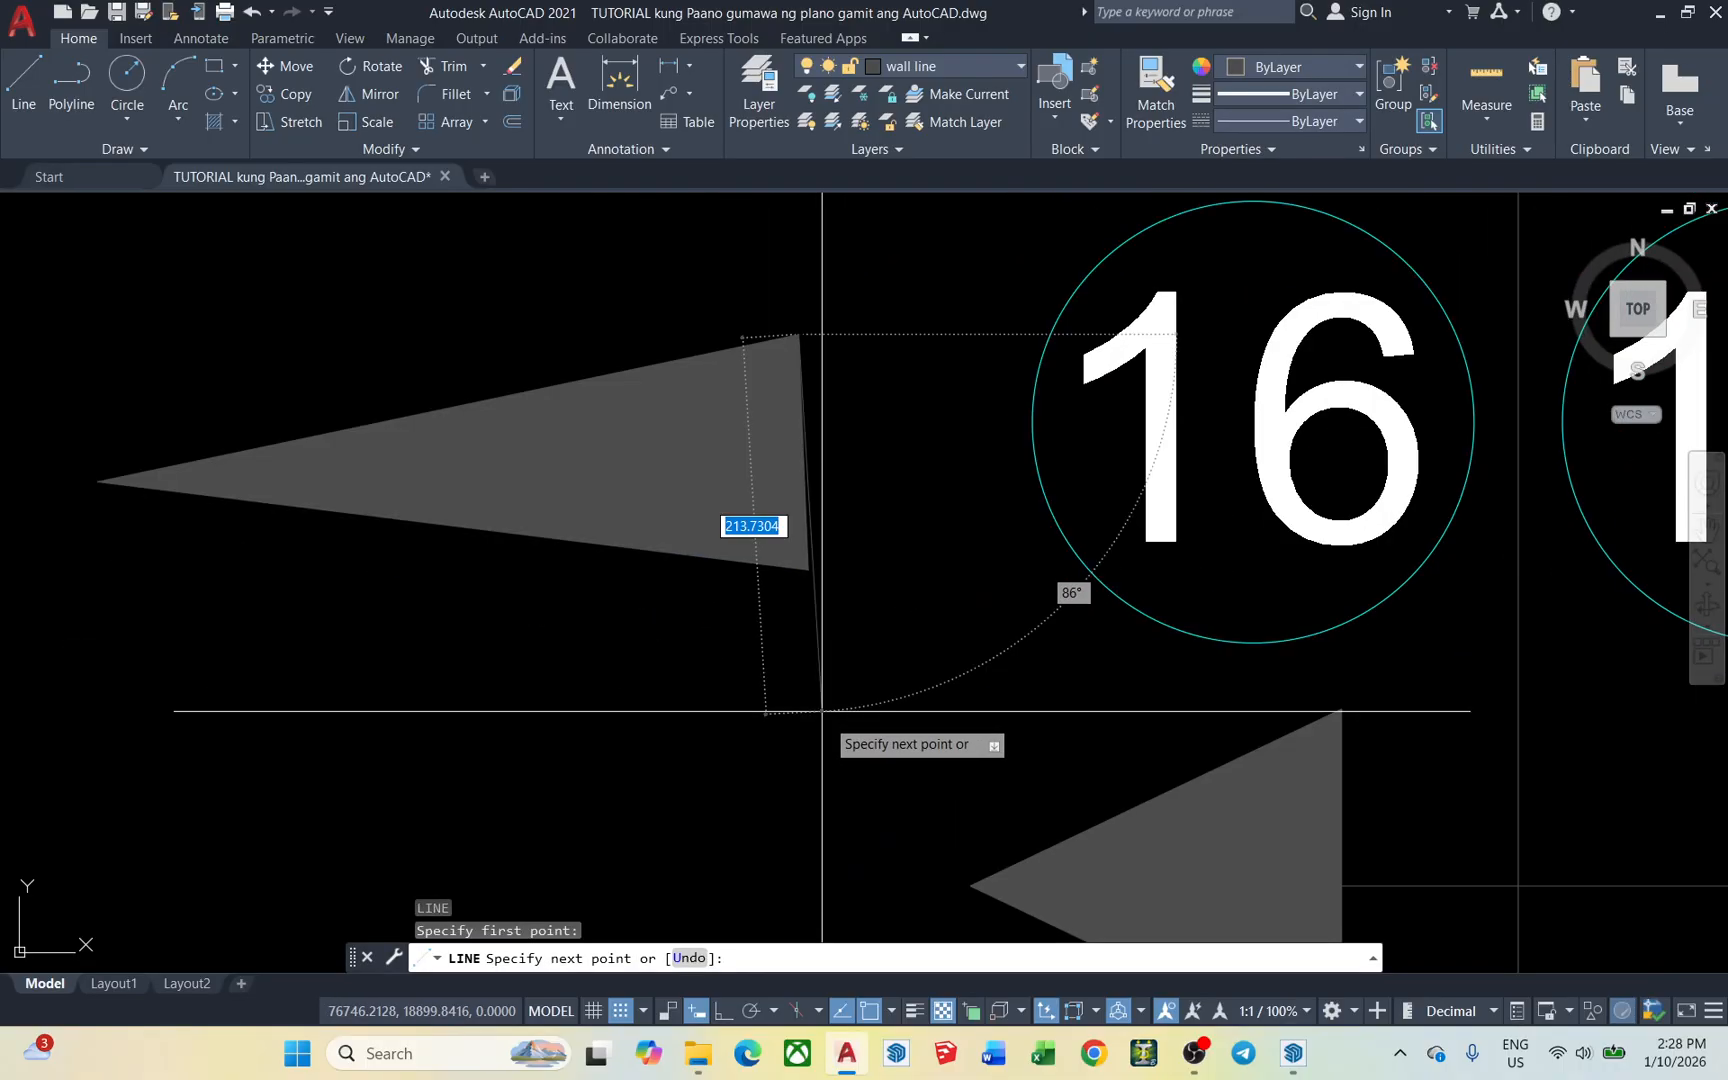
pyautogui.press('F8')
pyautogui.press('Escape')
# Cancel the trial line, erase the rotated arrowhead beside step 16, and undo the erasure
pyautogui.scroll(-3, 790, 555)
pyautogui.click(760, 648)
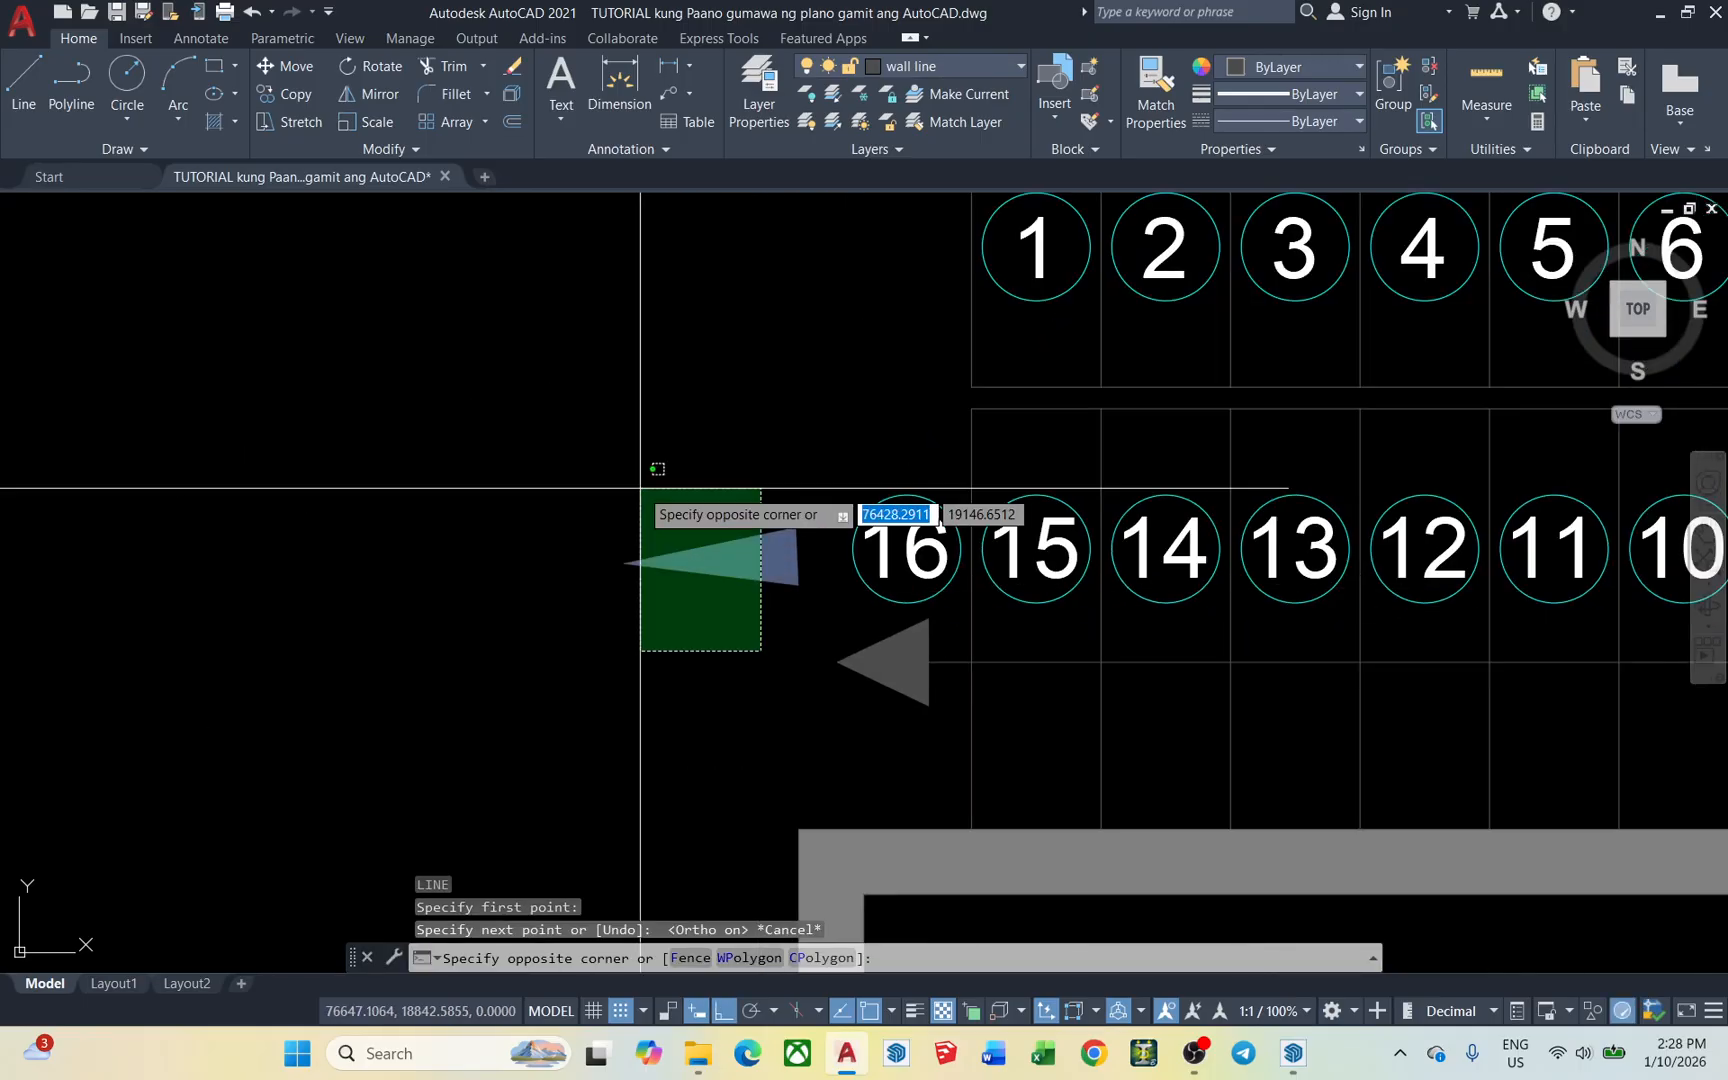
pyautogui.click(690, 565)
pyautogui.scroll(2, 690, 565)
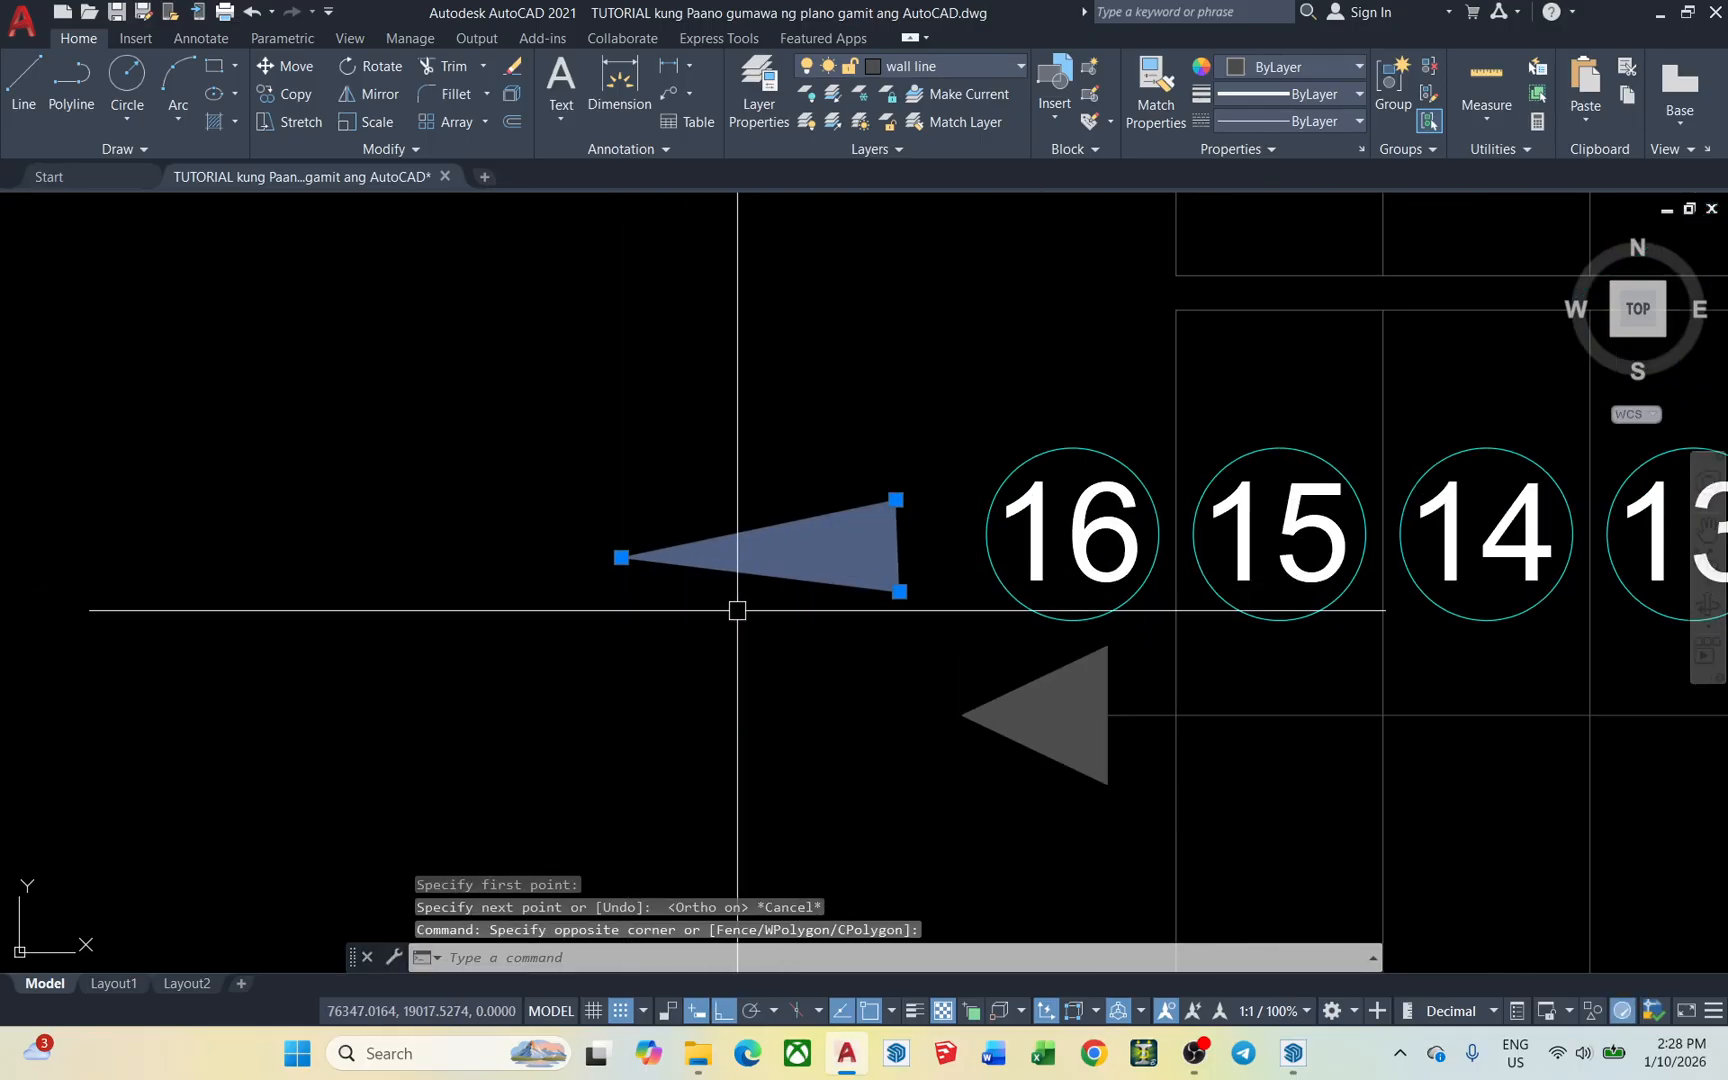
pyautogui.scroll(1, 869, 646)
pyautogui.scroll(-4, 795, 542)
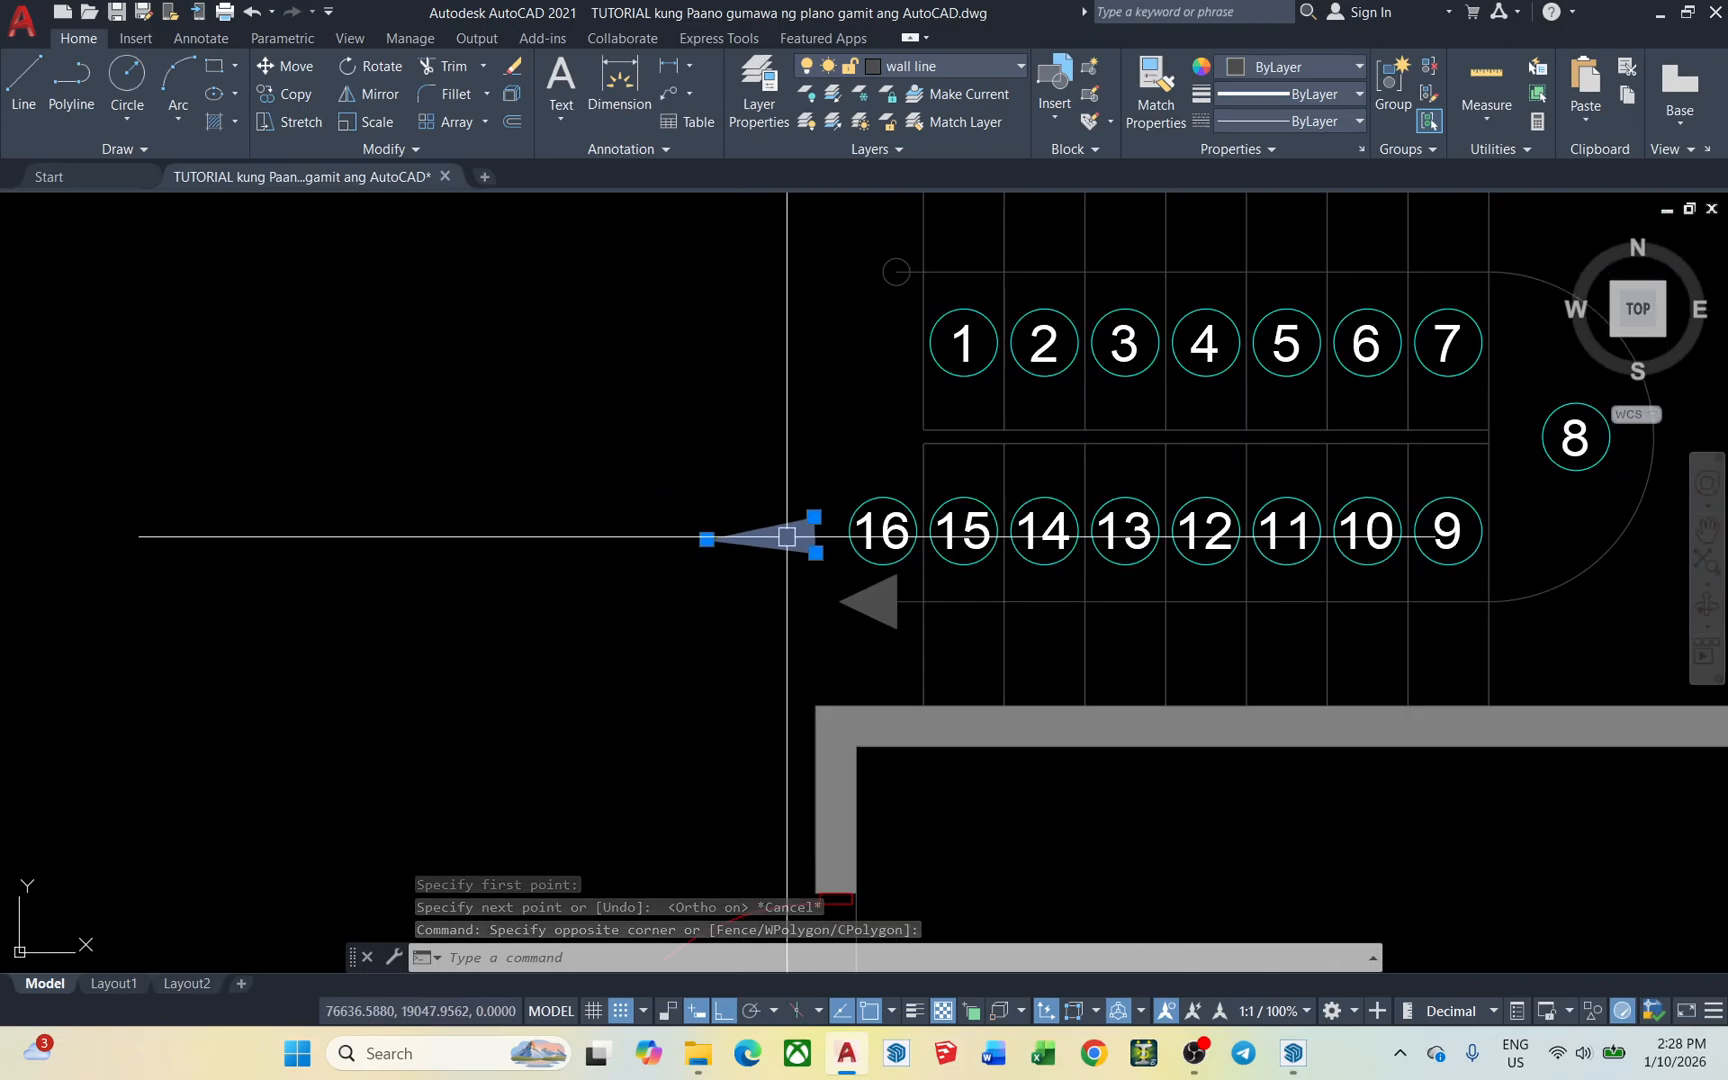
pyautogui.scroll(3, 860, 560)
pyautogui.write('e')
pyautogui.press('Return')
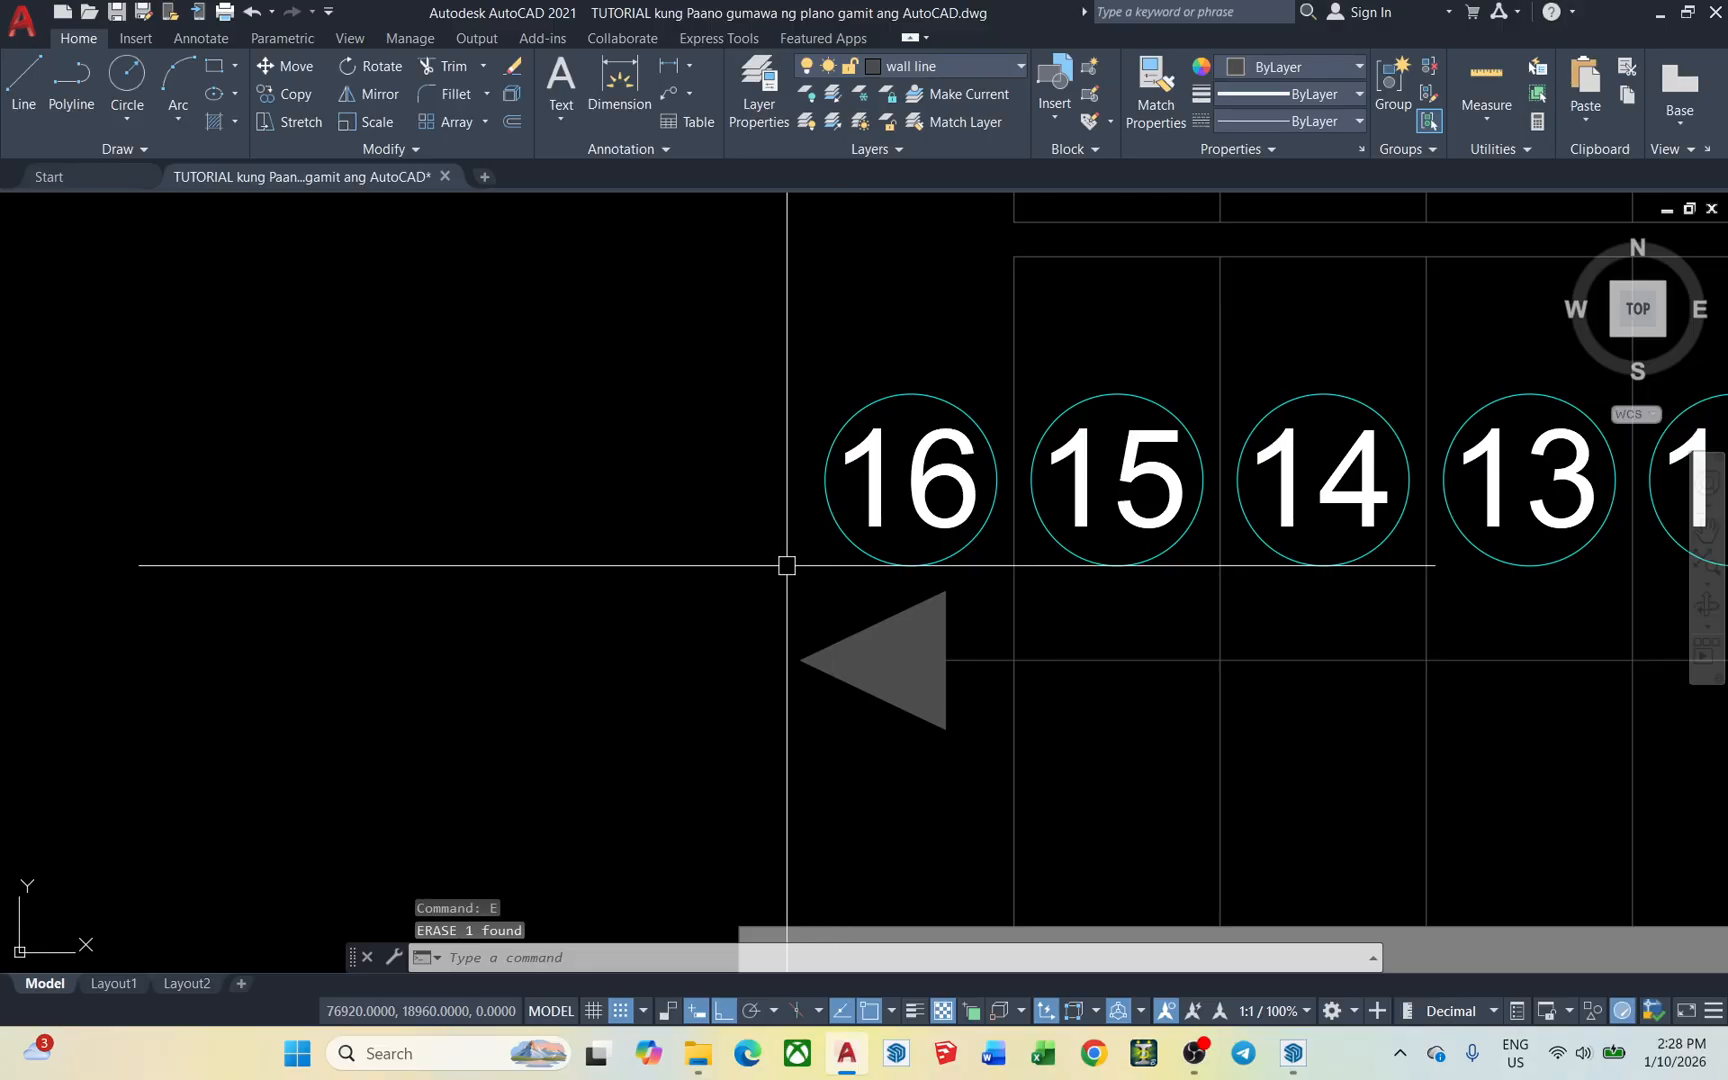
pyautogui.hotkey('ctrl', 'z')
pyautogui.hotkey('ctrl', 'z')
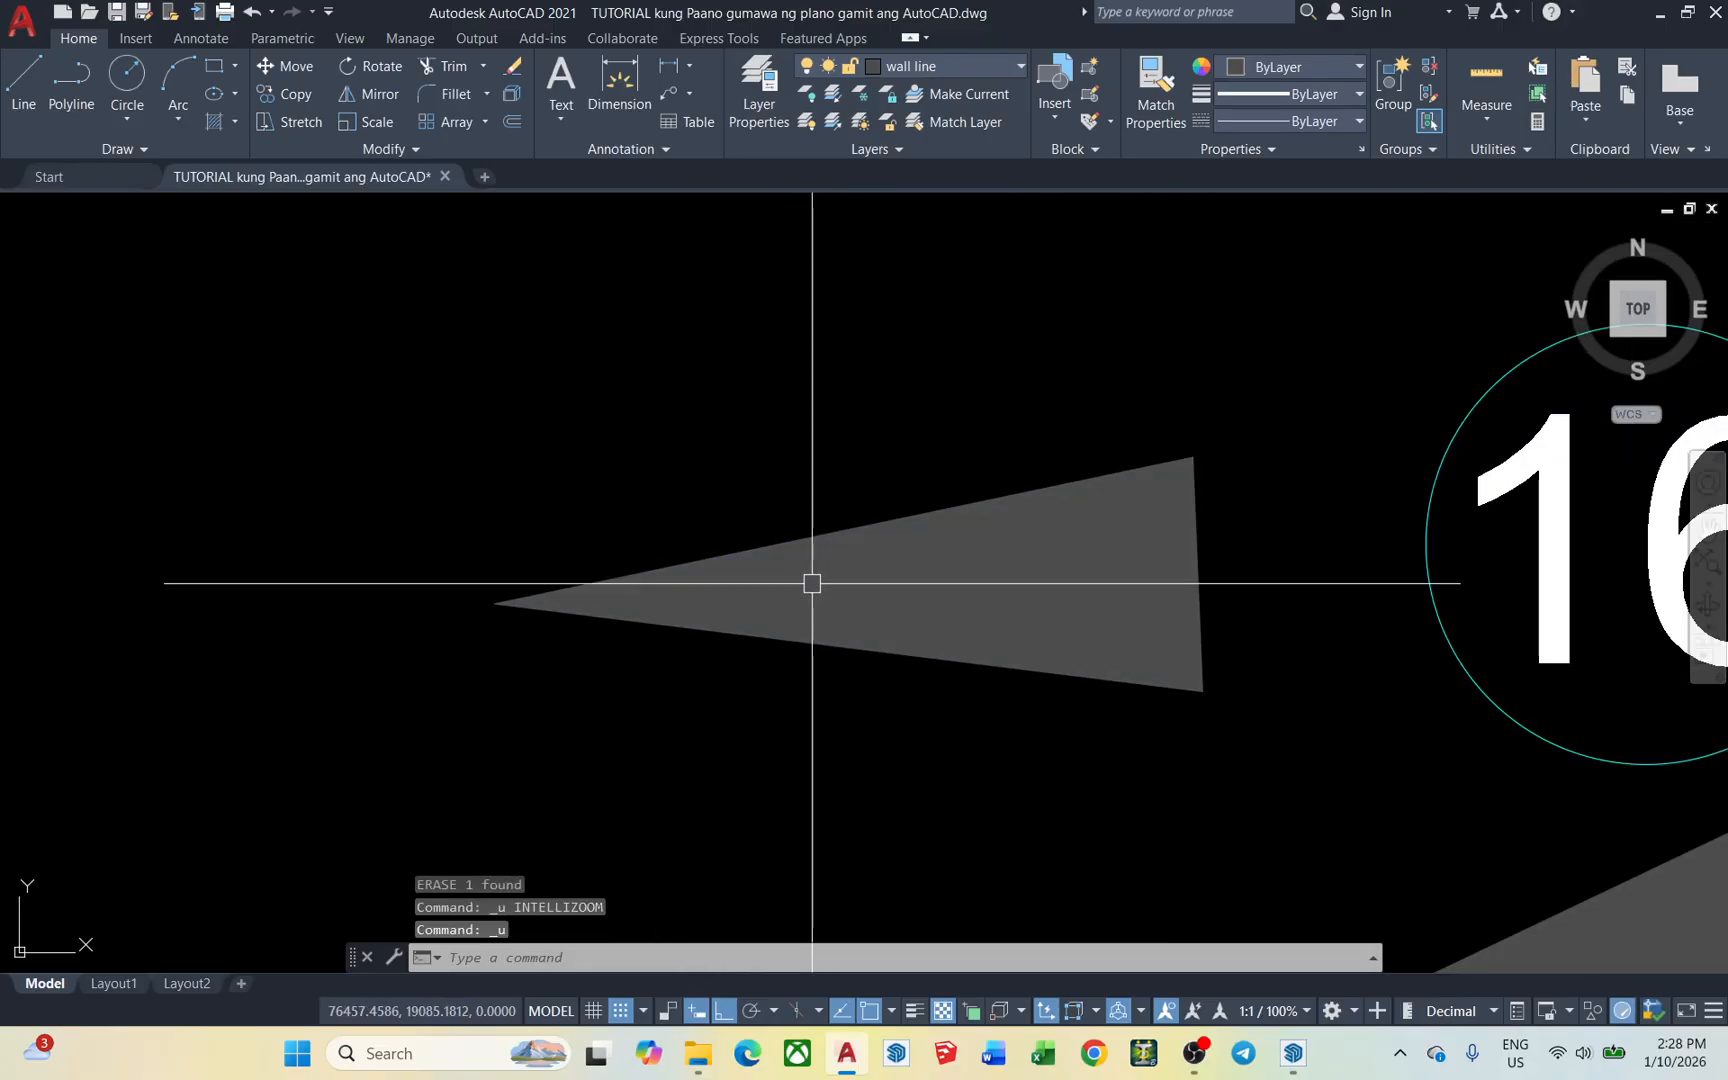
# Select the rotated arrowhead beside step 16 and compare it with the arrowhead on the walk line
pyautogui.scroll(-3, 812, 583)
pyautogui.scroll(-3, 806, 636)
pyautogui.click(756, 590)
pyautogui.click(685, 499)
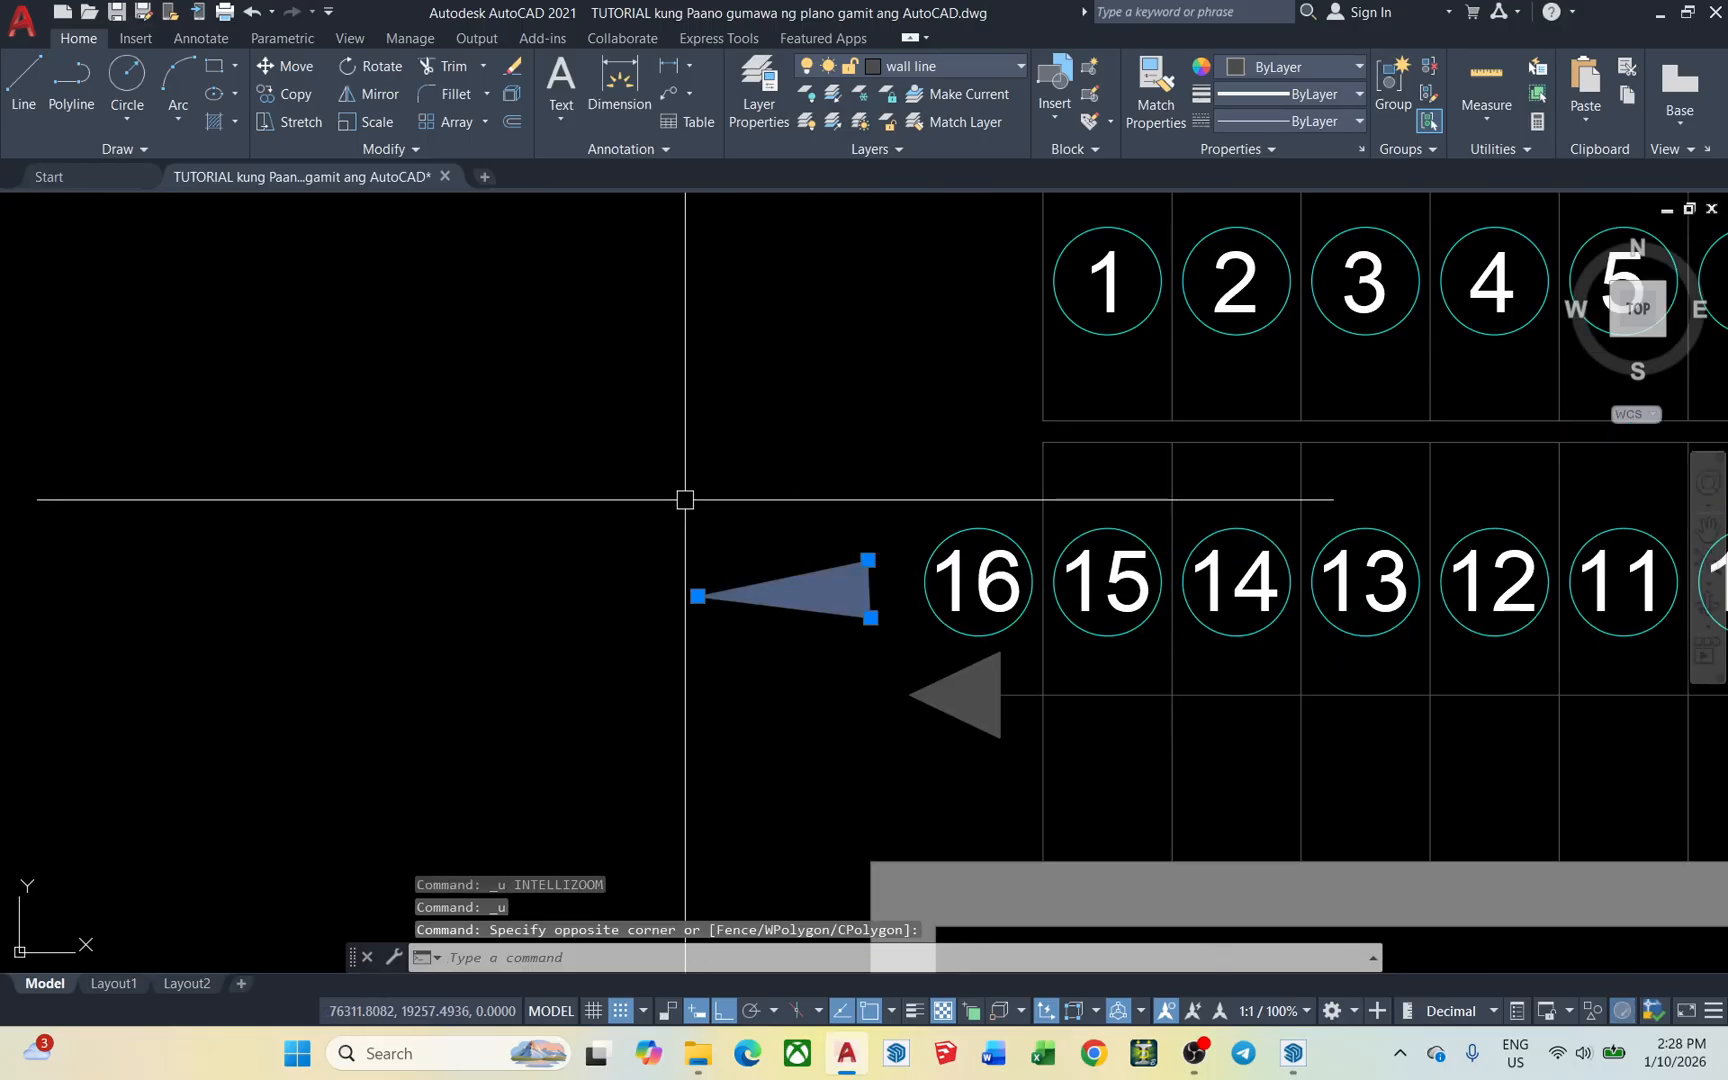
pyautogui.scroll(2, 851, 606)
pyautogui.scroll(2, 926, 609)
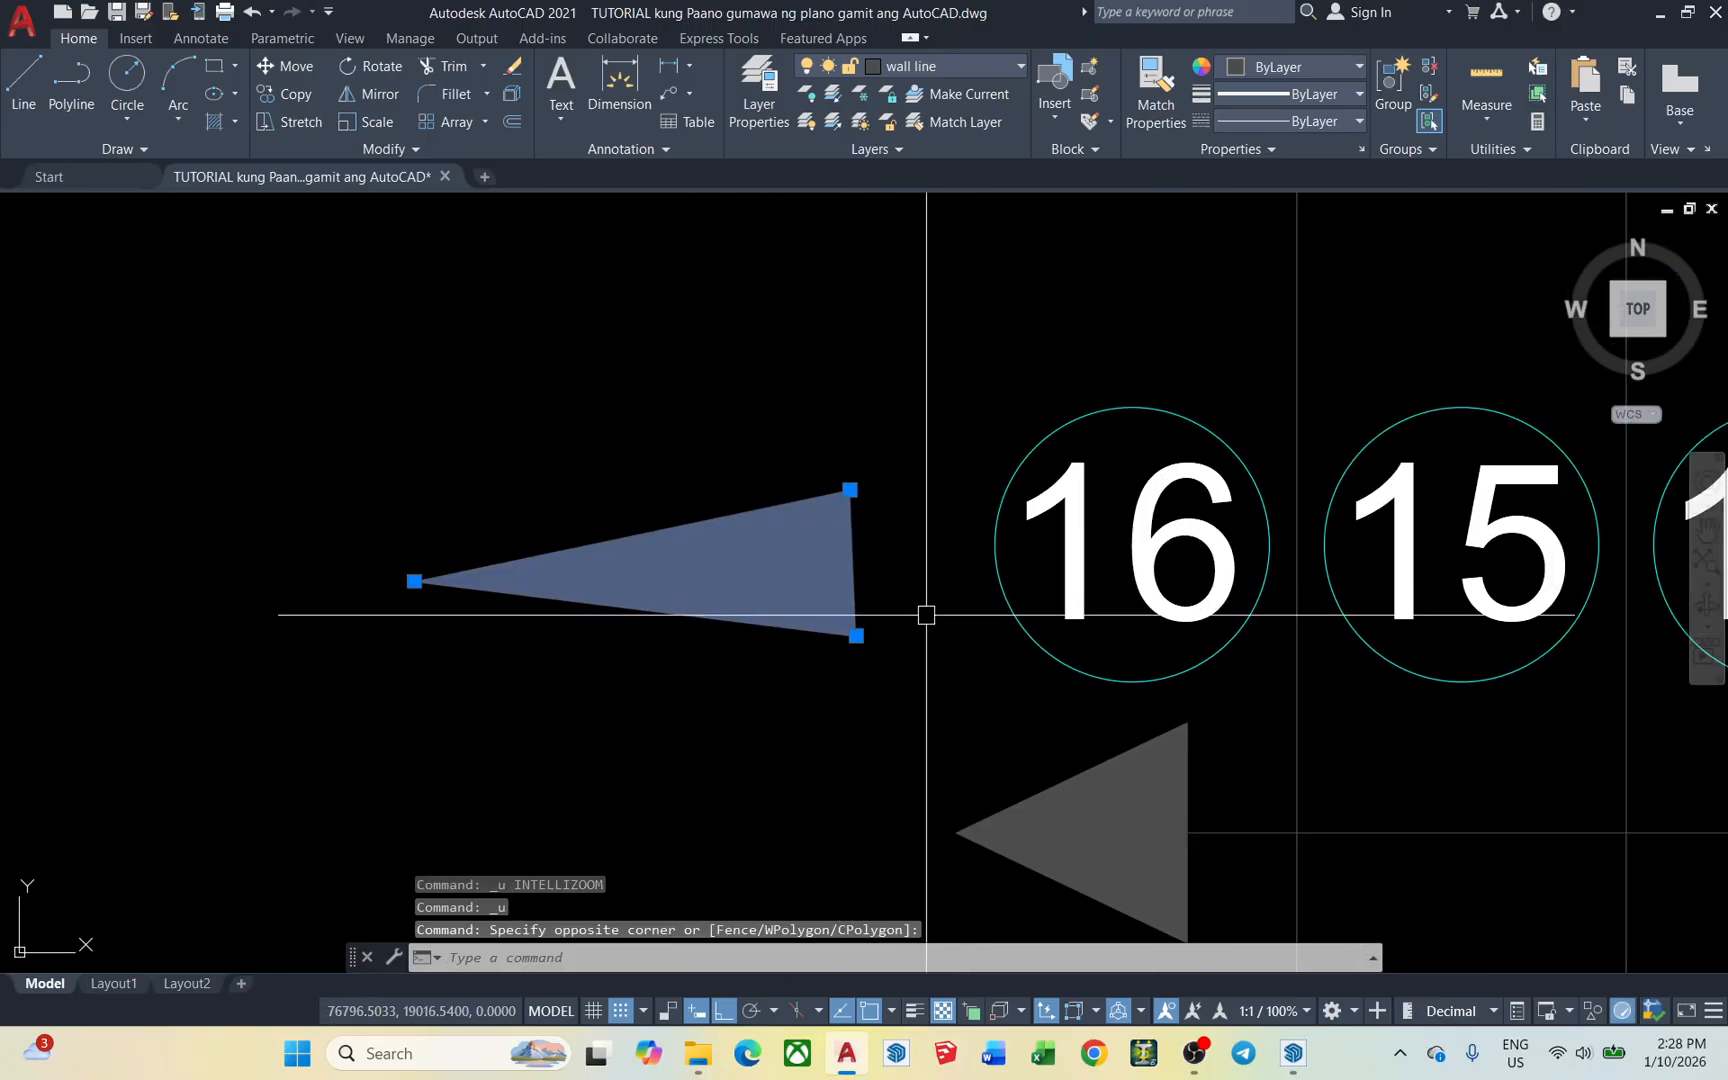
pyautogui.scroll(-5, 663, 513)
pyautogui.scroll(4, 771, 567)
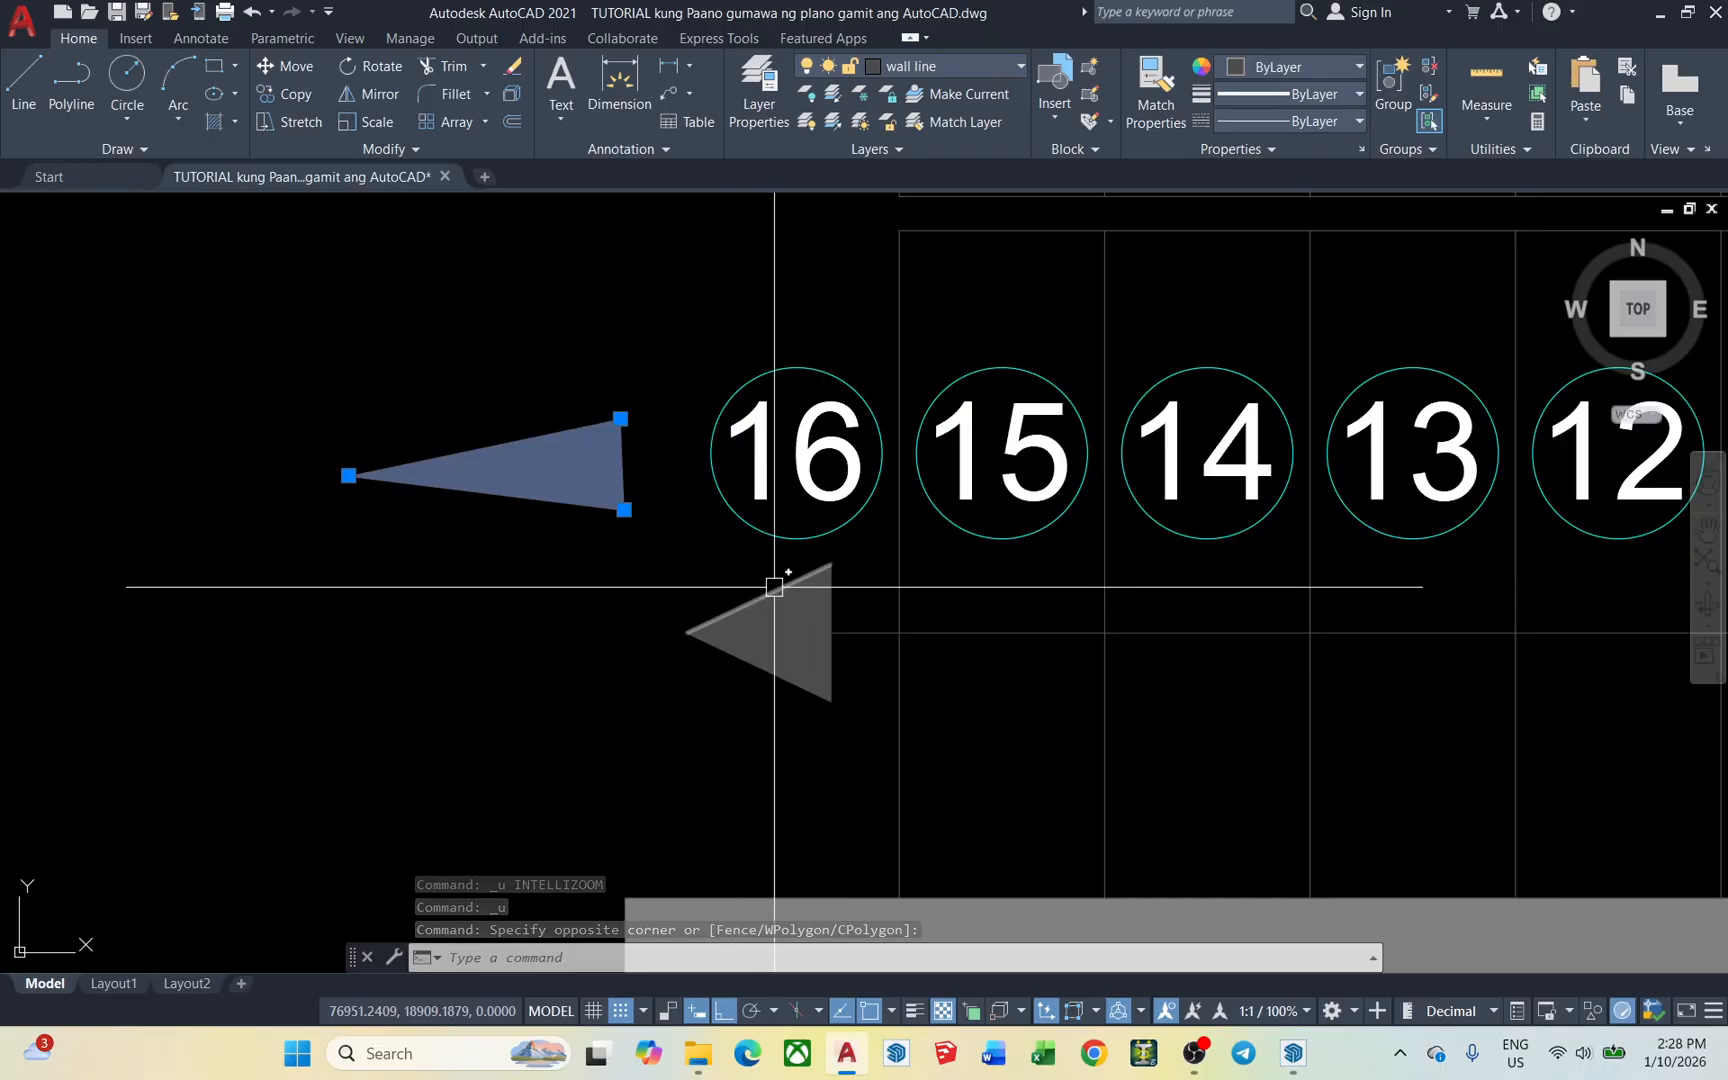
pyautogui.scroll(-3, 683, 528)
pyautogui.scroll(2, 693, 533)
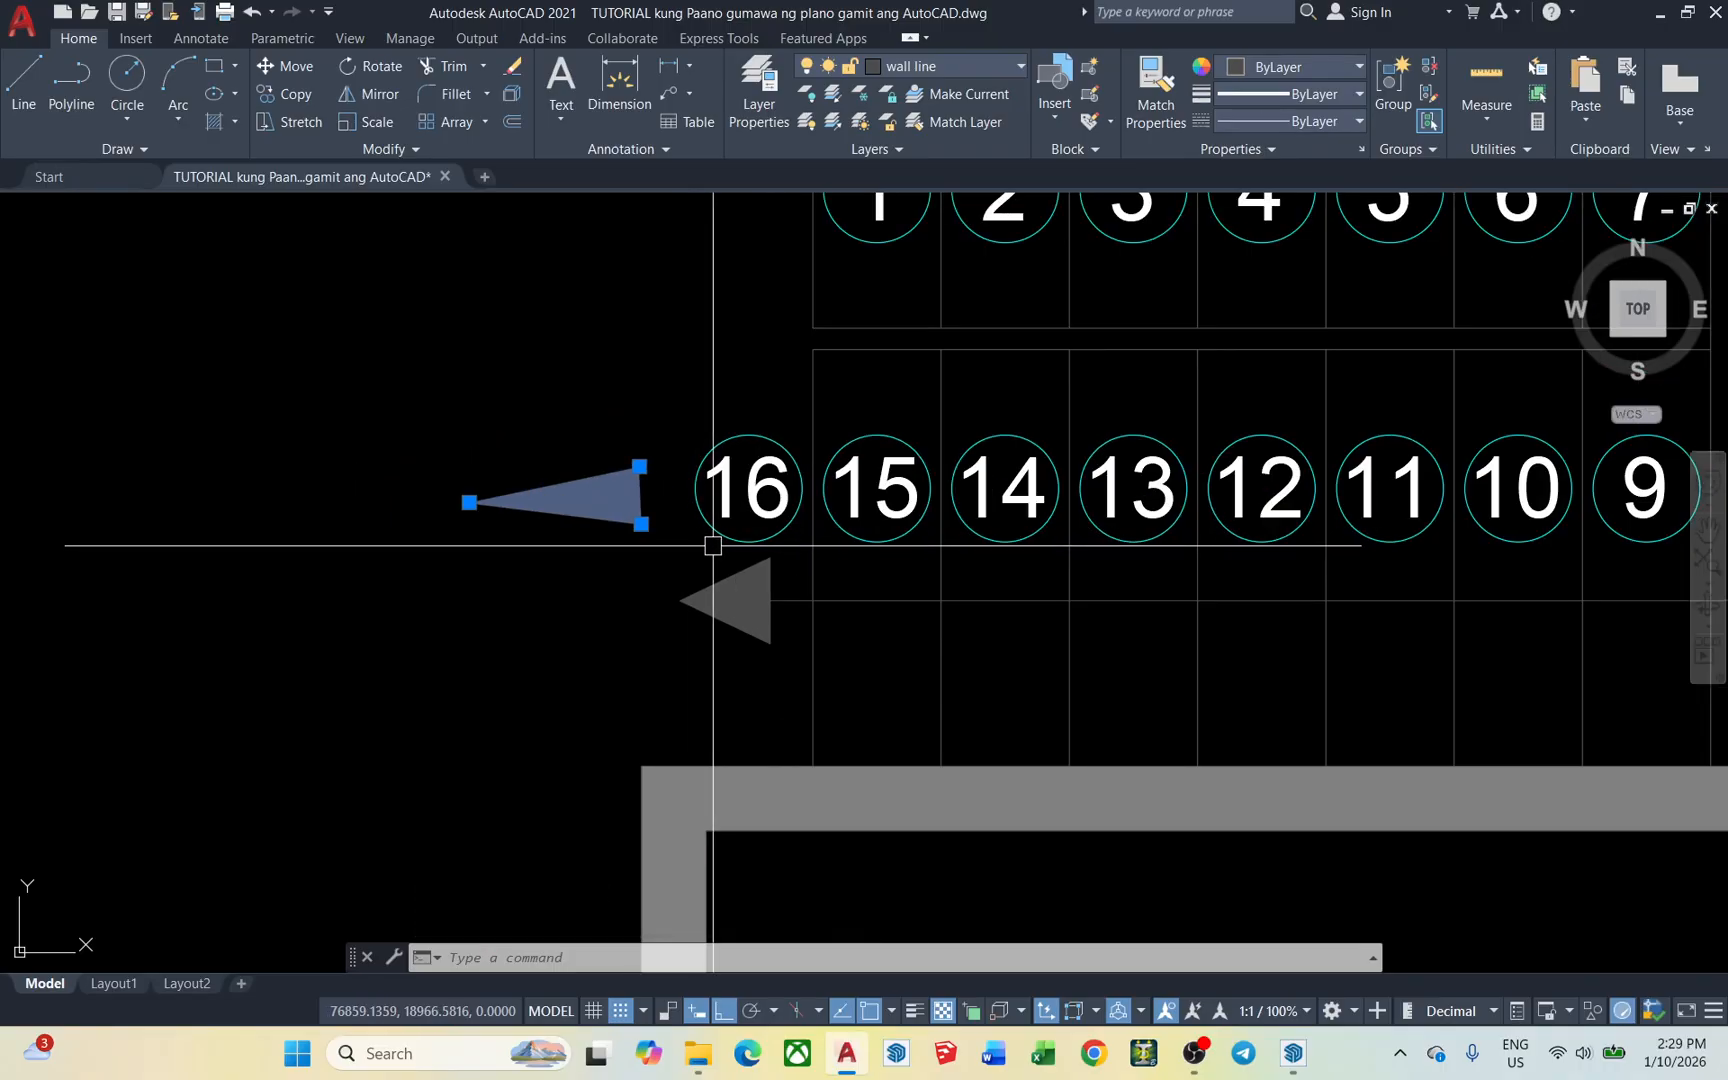
pyautogui.press('Escape')
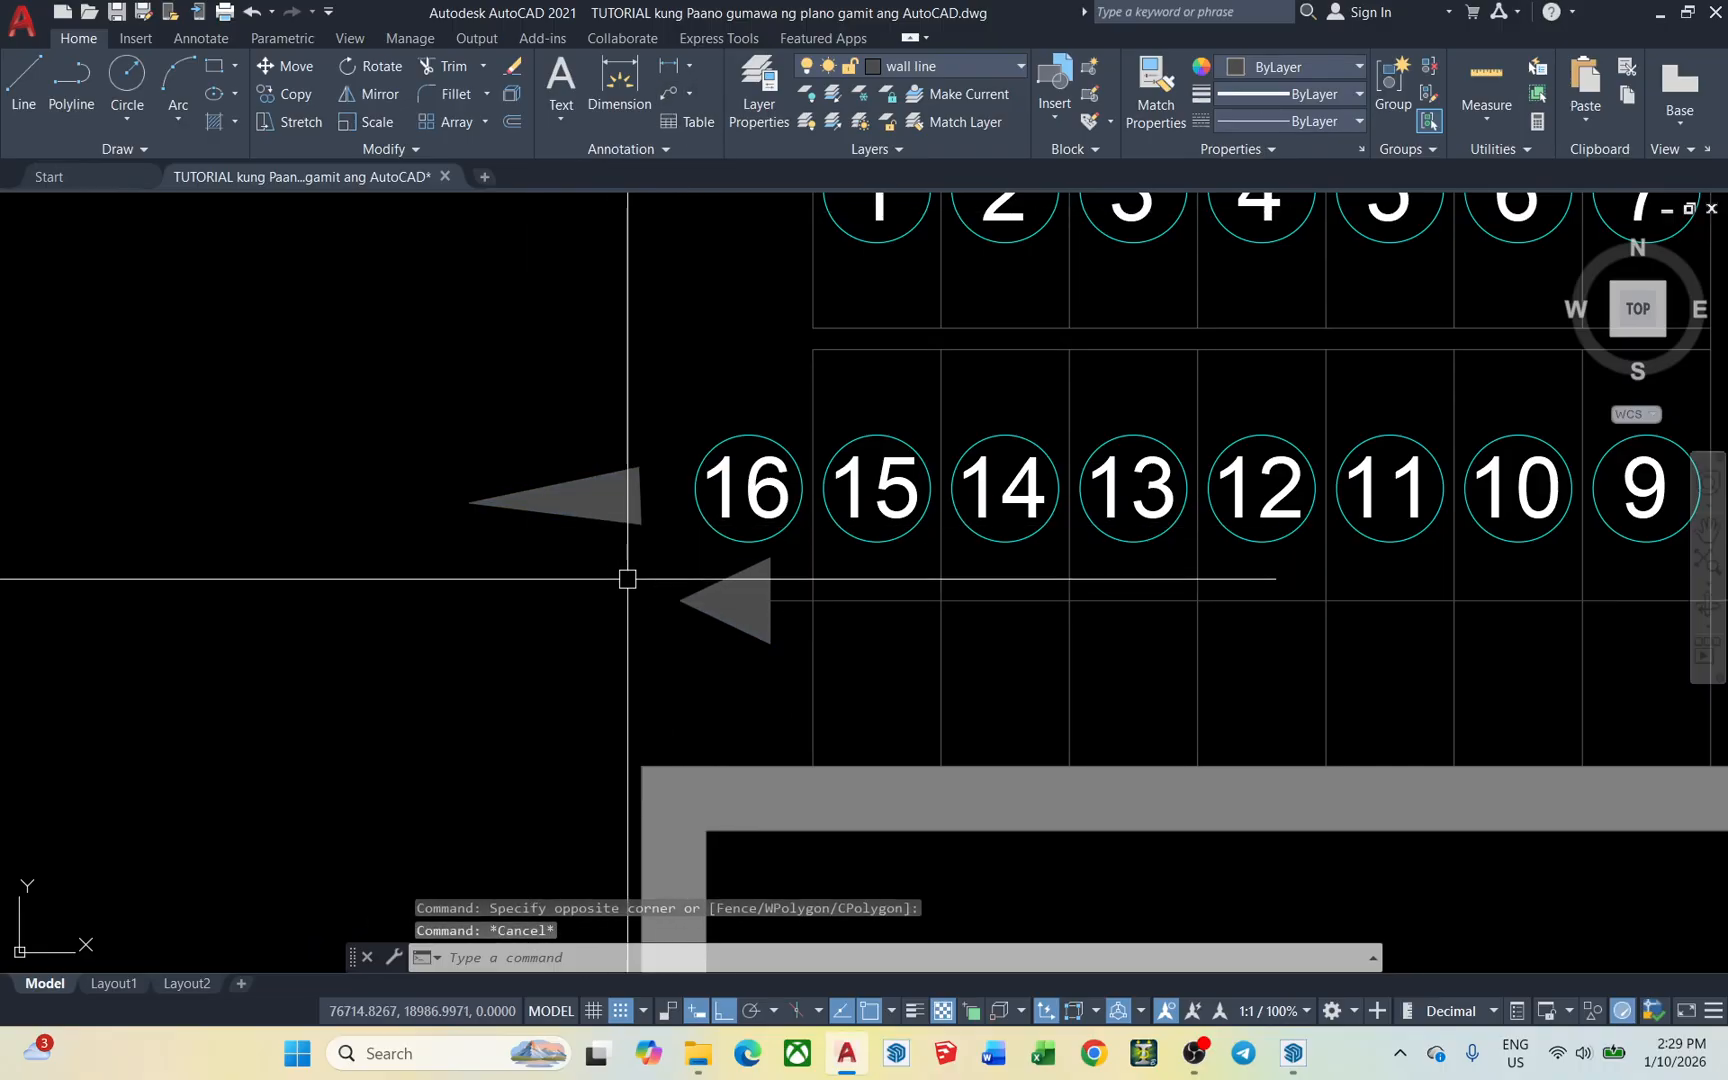
# Erase the rotated practice arrowhead beside step 16
pyautogui.click(552, 482)
pyautogui.write('e')
pyautogui.press('Return')
pyautogui.scroll(-4, 610, 585)
pyautogui.scroll(2, 698, 465)
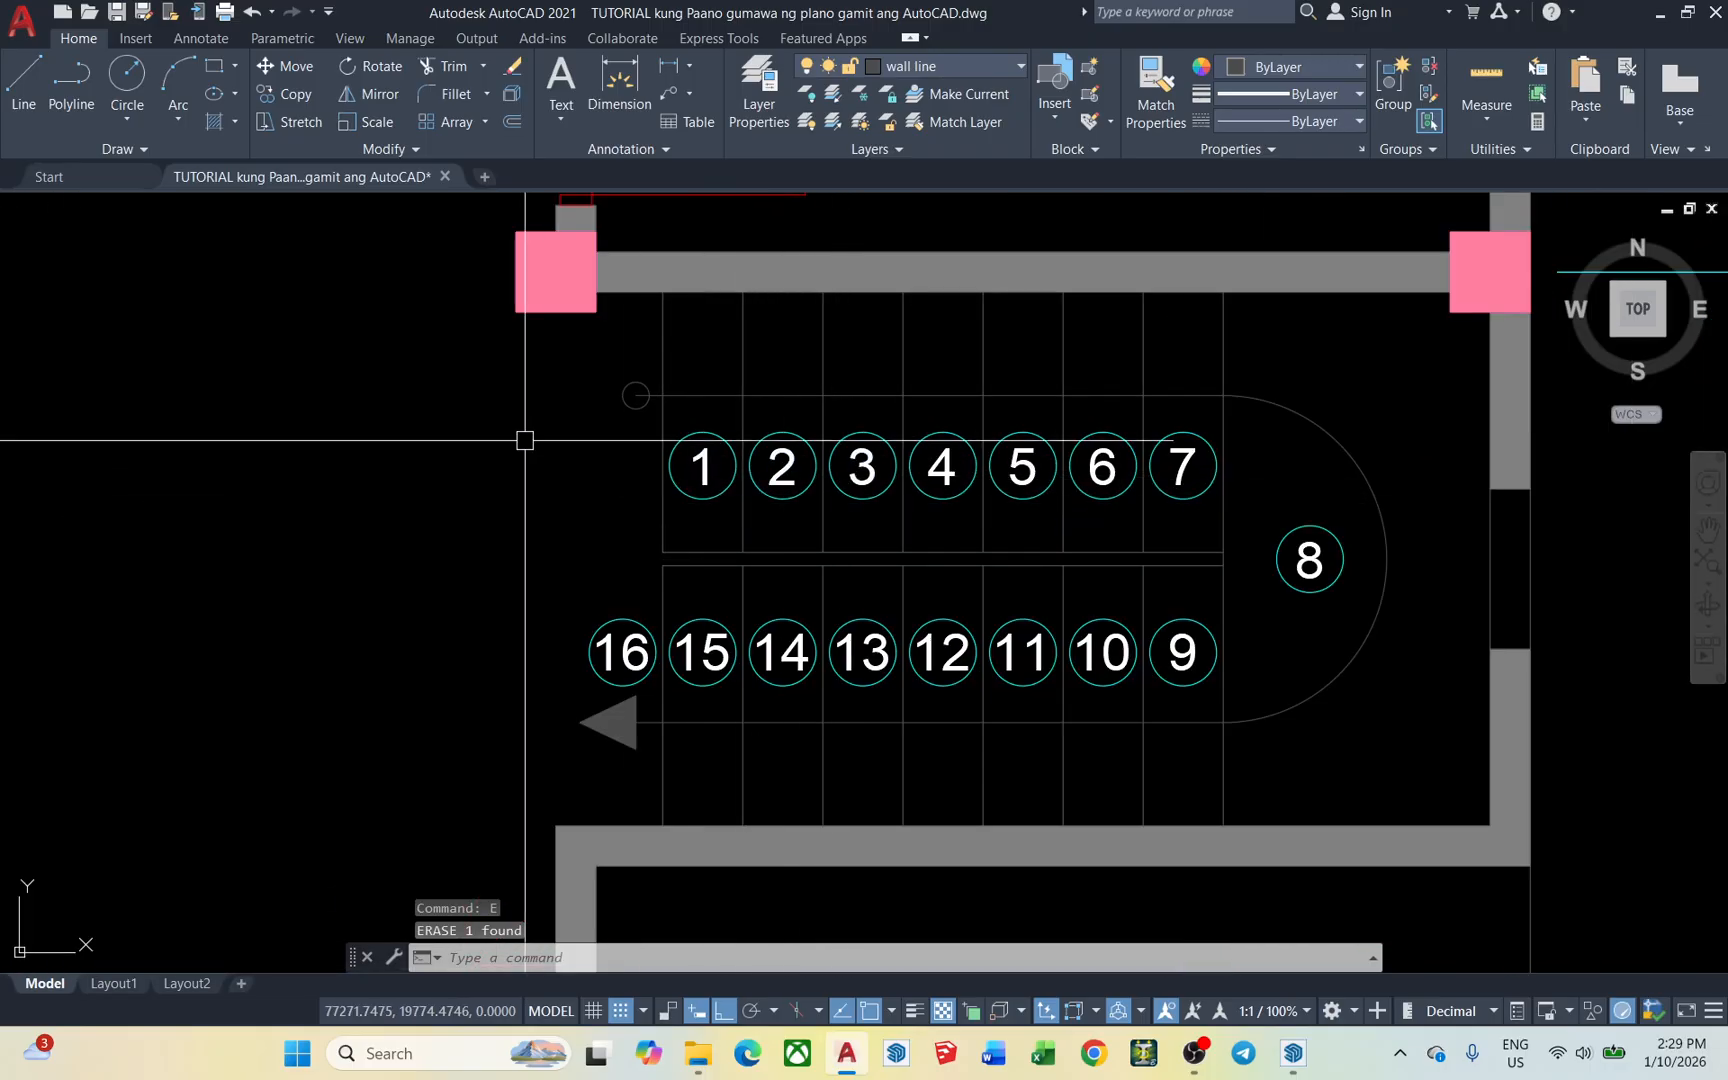
# Examine the staircase in the floor plan, especially the circle where the walk line starts, and the reference stair plan
pyautogui.moveTo(691, 435); pyautogui.dragTo(868, 505, button='middle')
pyautogui.scroll(1, 868, 506)
pyautogui.scroll(-2, 870, 544)
pyautogui.scroll(1, 872, 544)
pyautogui.scroll(-4, 853, 542)
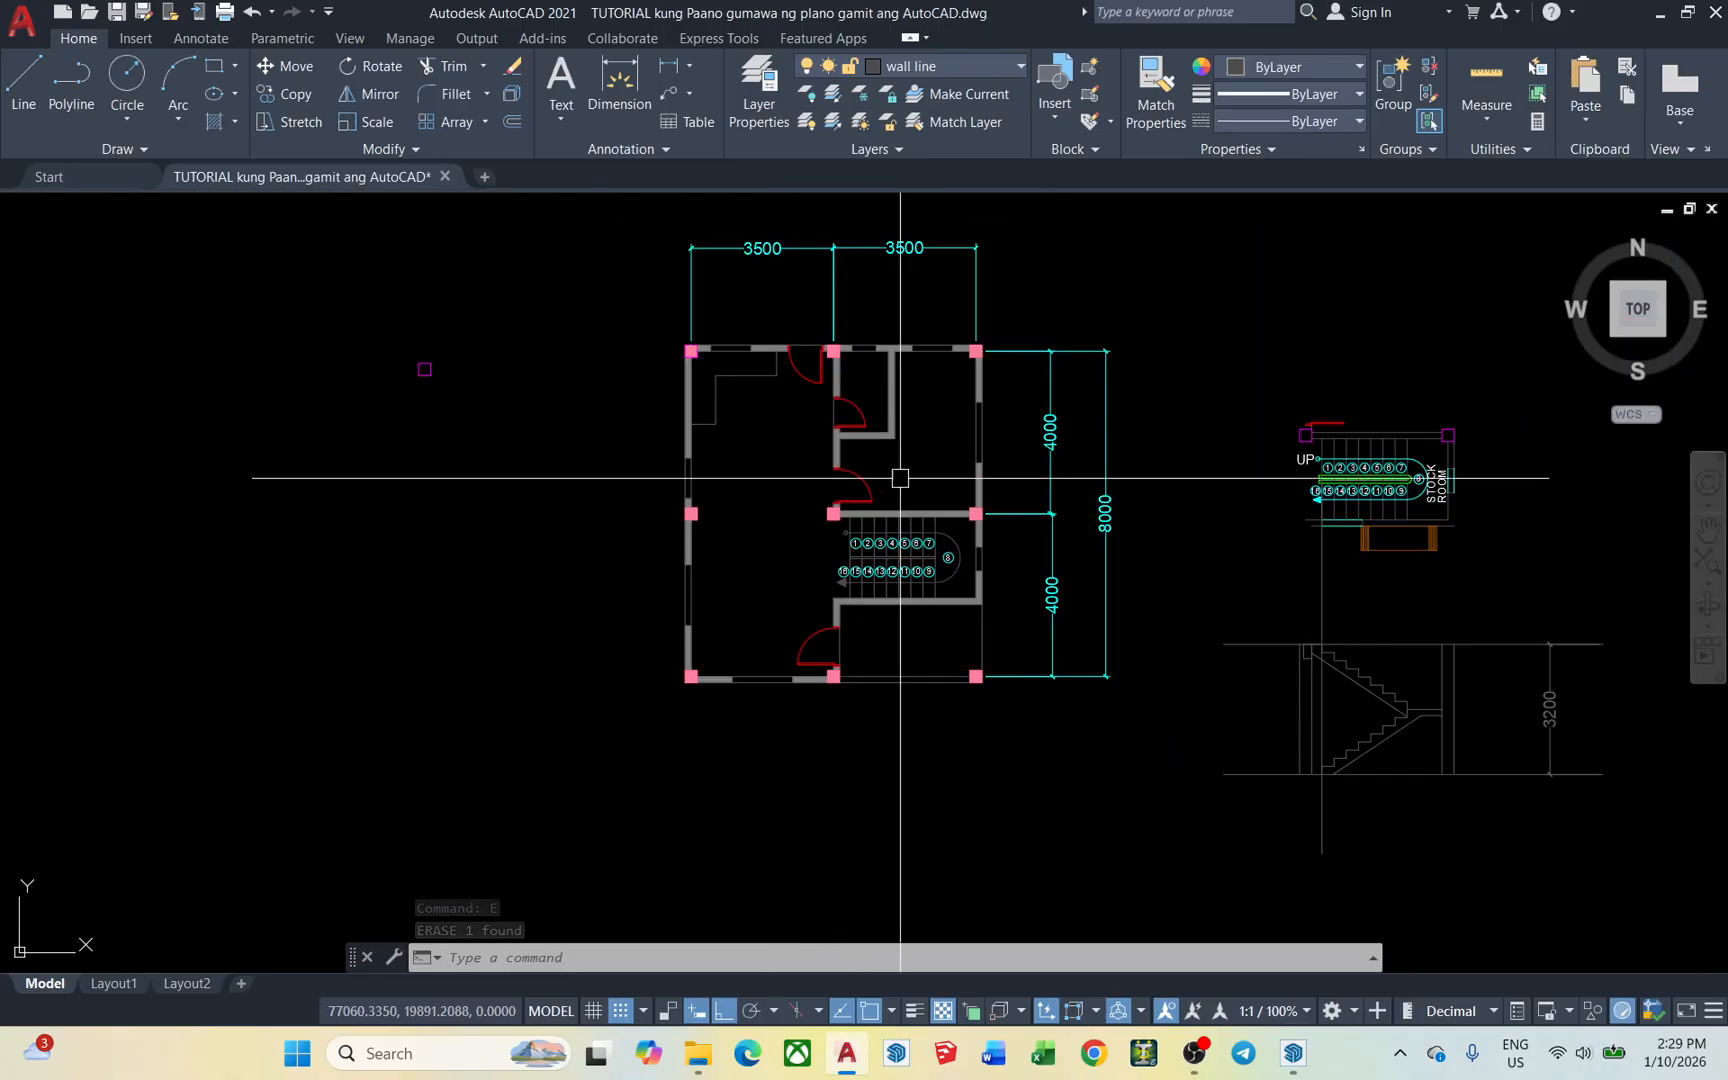
pyautogui.scroll(8, 845, 530)
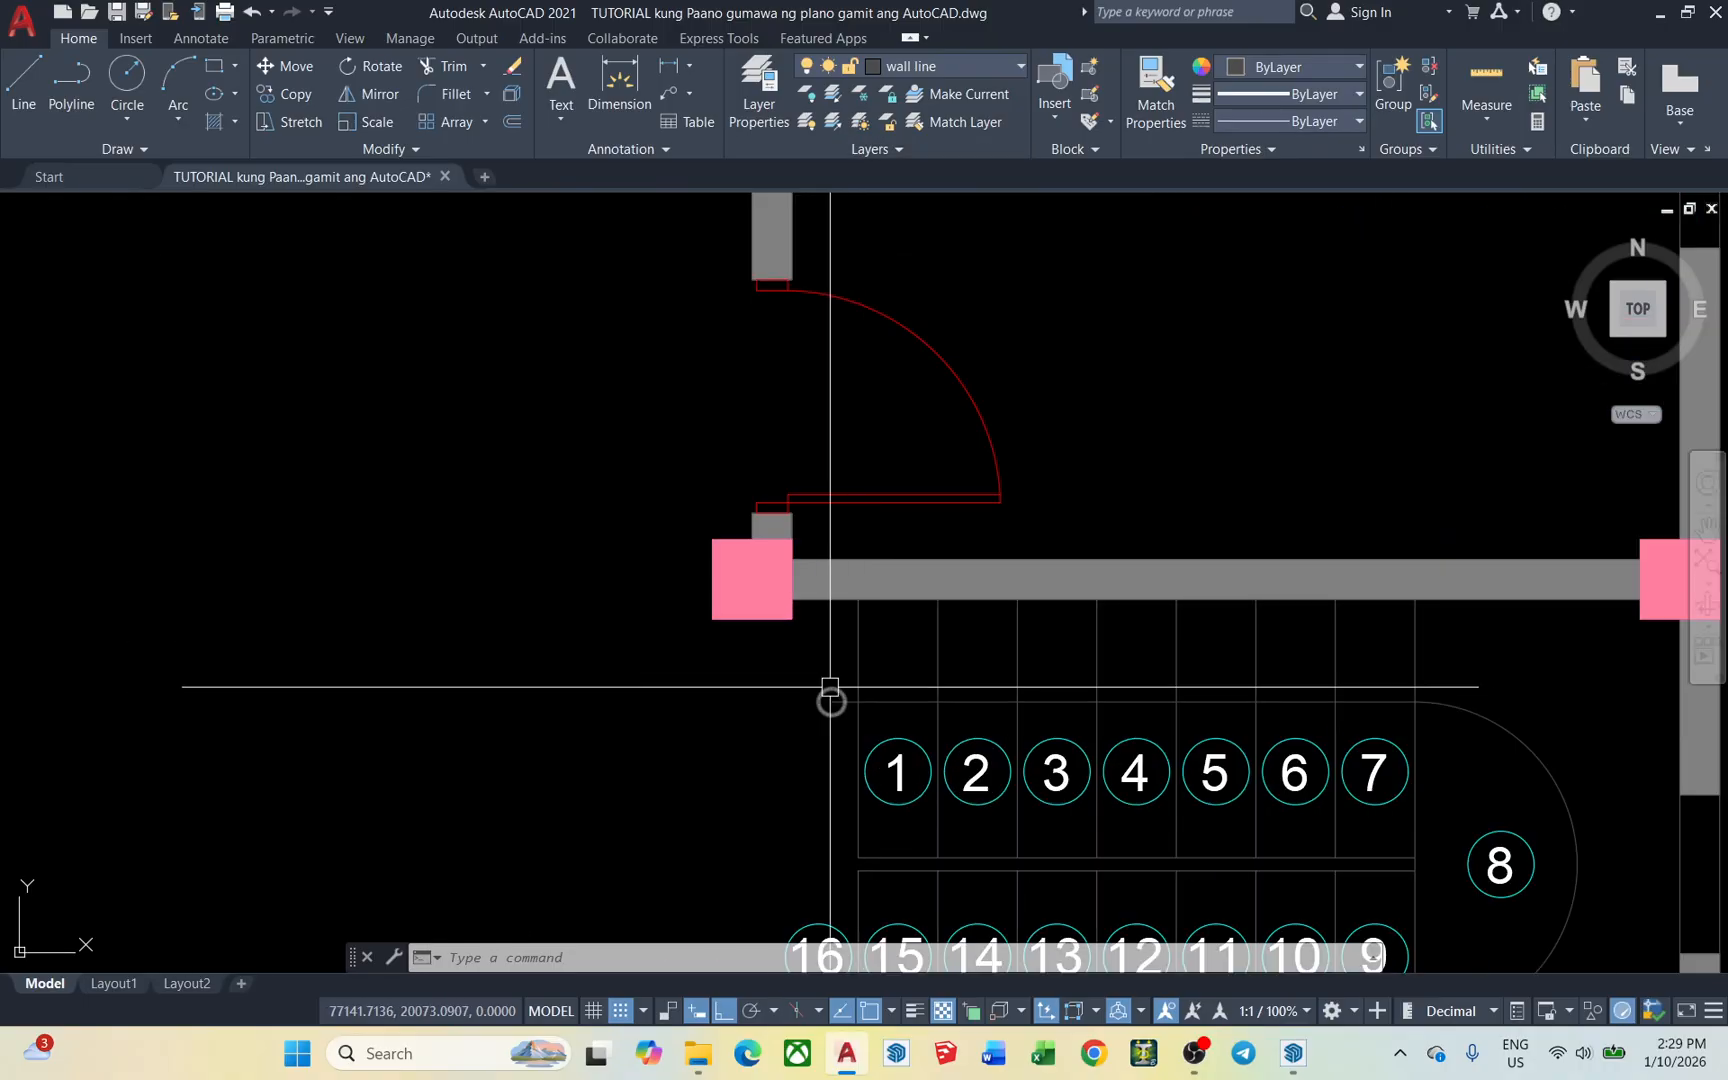
pyautogui.scroll(-2, 830, 686)
pyautogui.scroll(2, 787, 705)
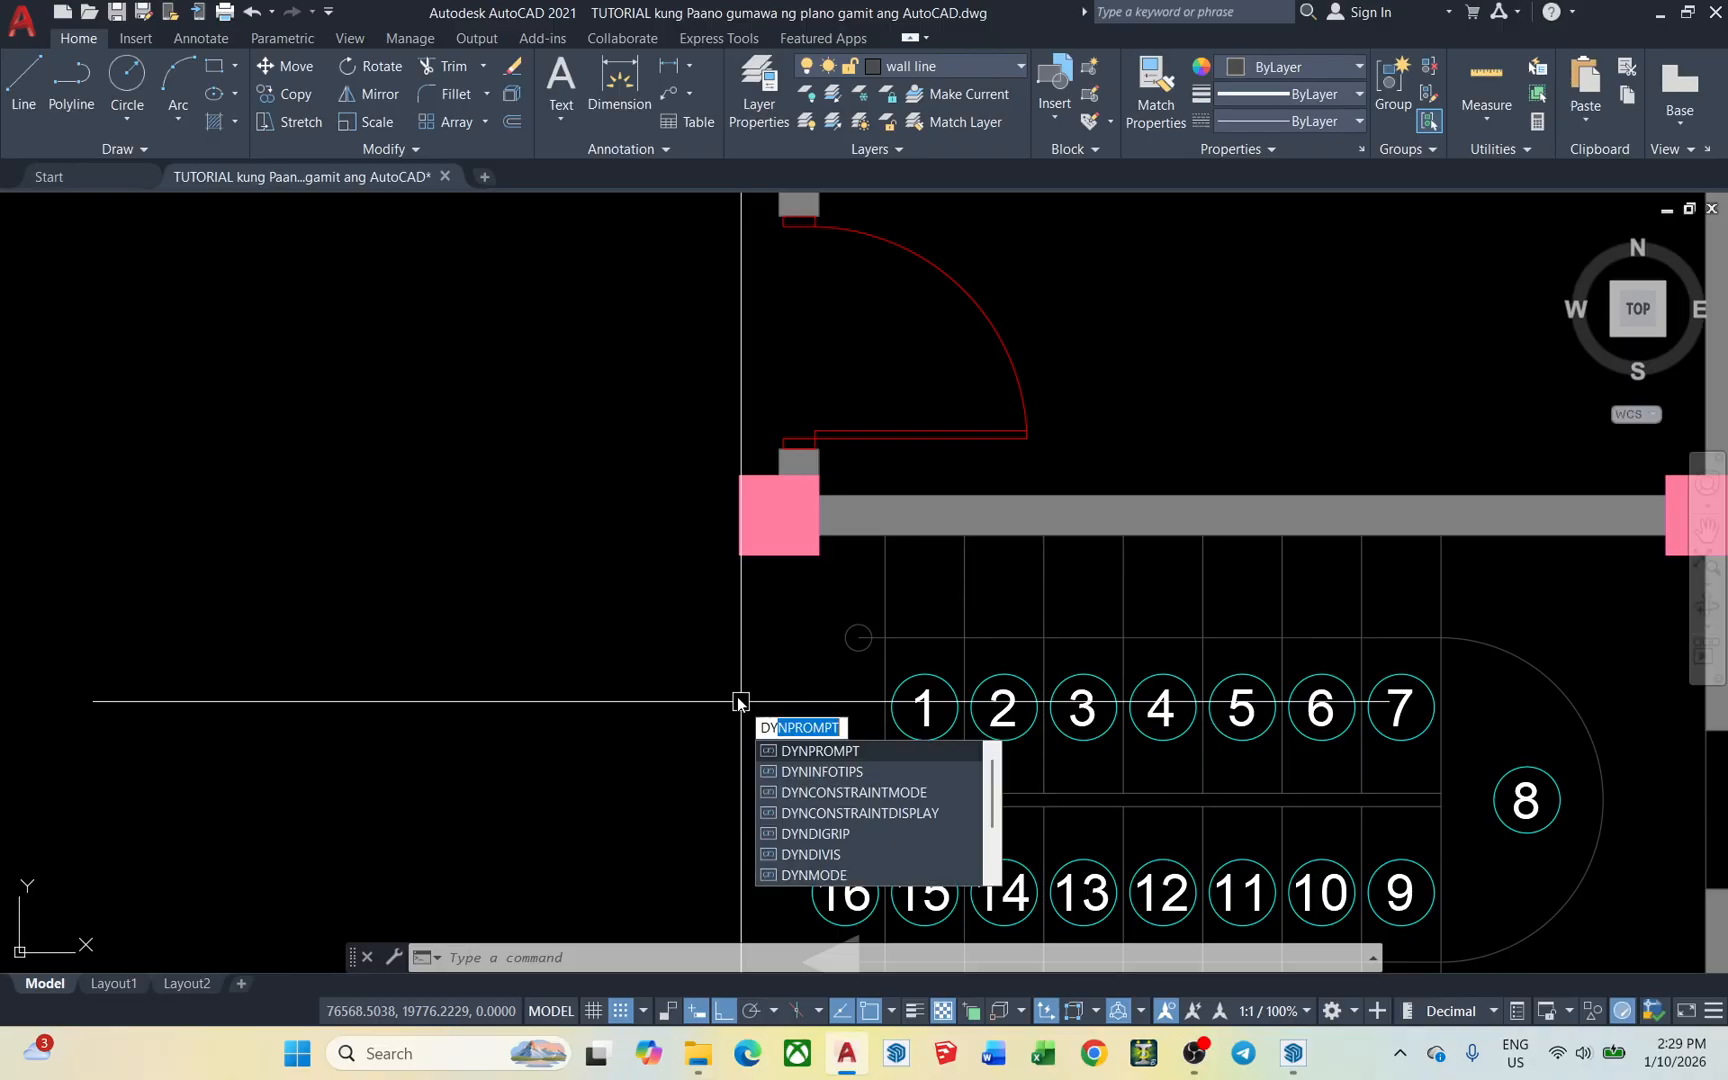
pyautogui.press('Escape')
pyautogui.scroll(2, 771, 671)
pyautogui.scroll(-2, 756, 625)
pyautogui.scroll(-6, 770, 643)
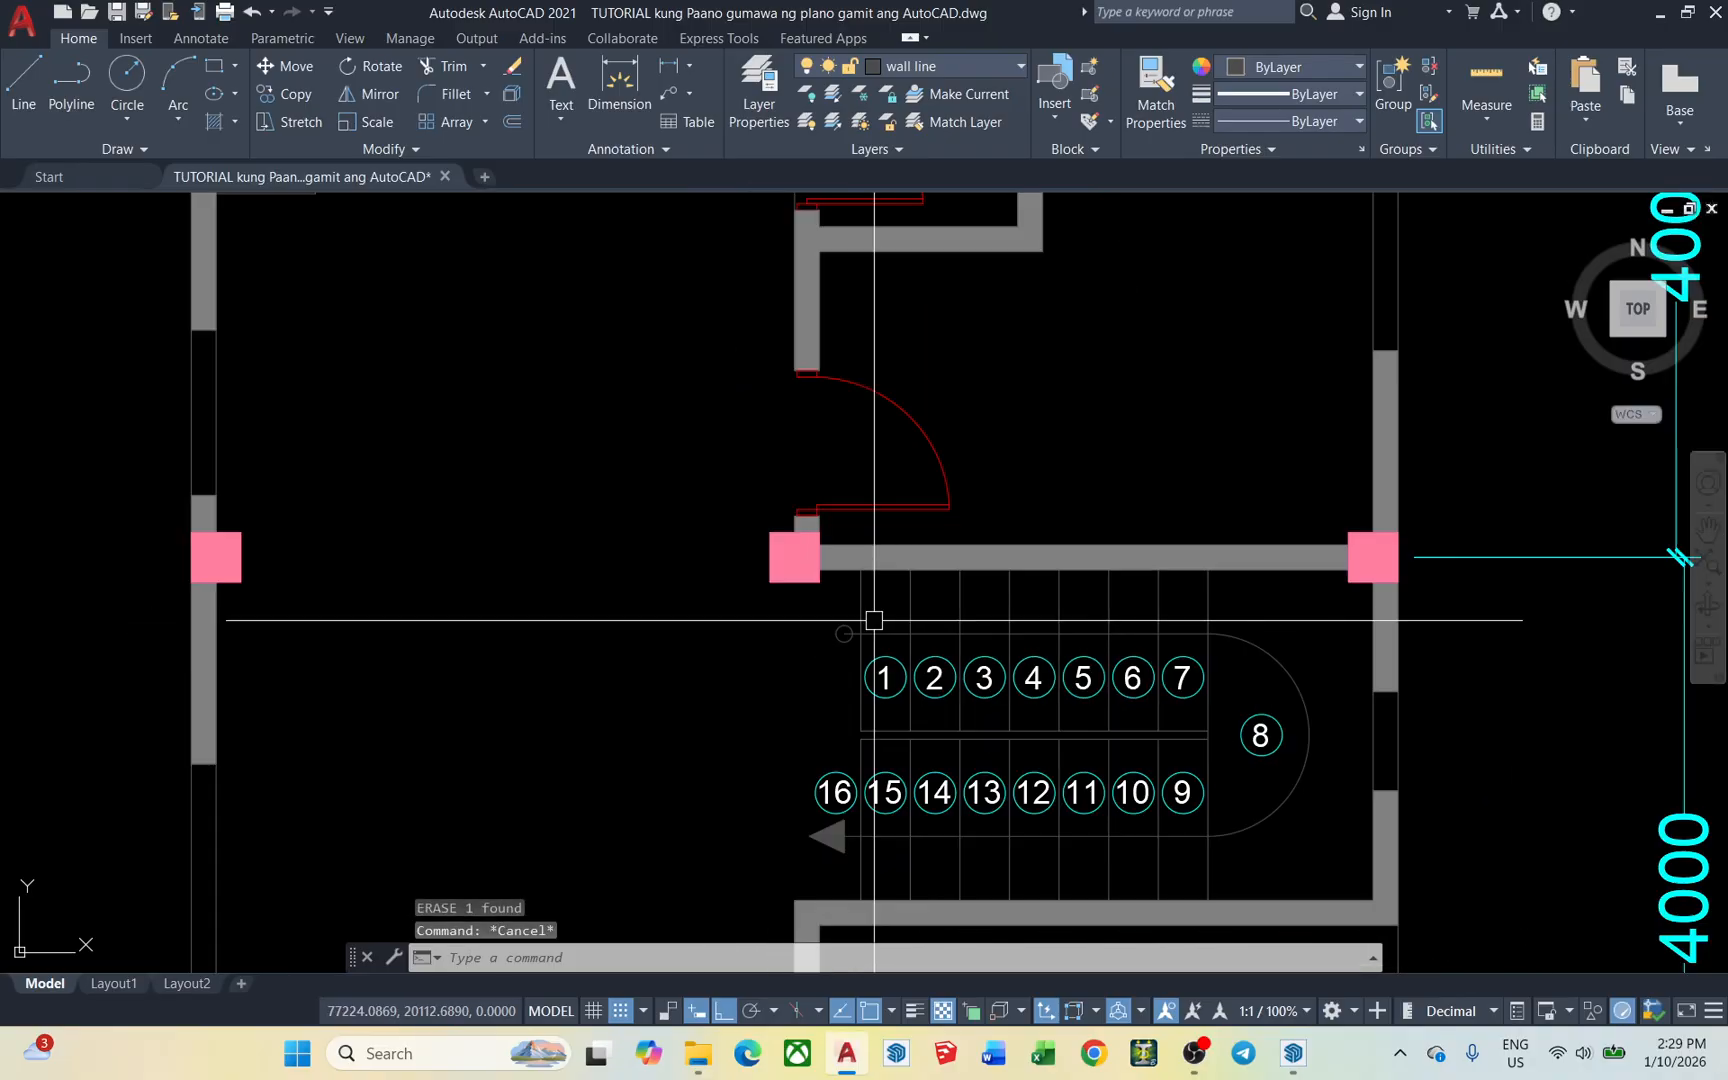
pyautogui.scroll(4, 895, 605)
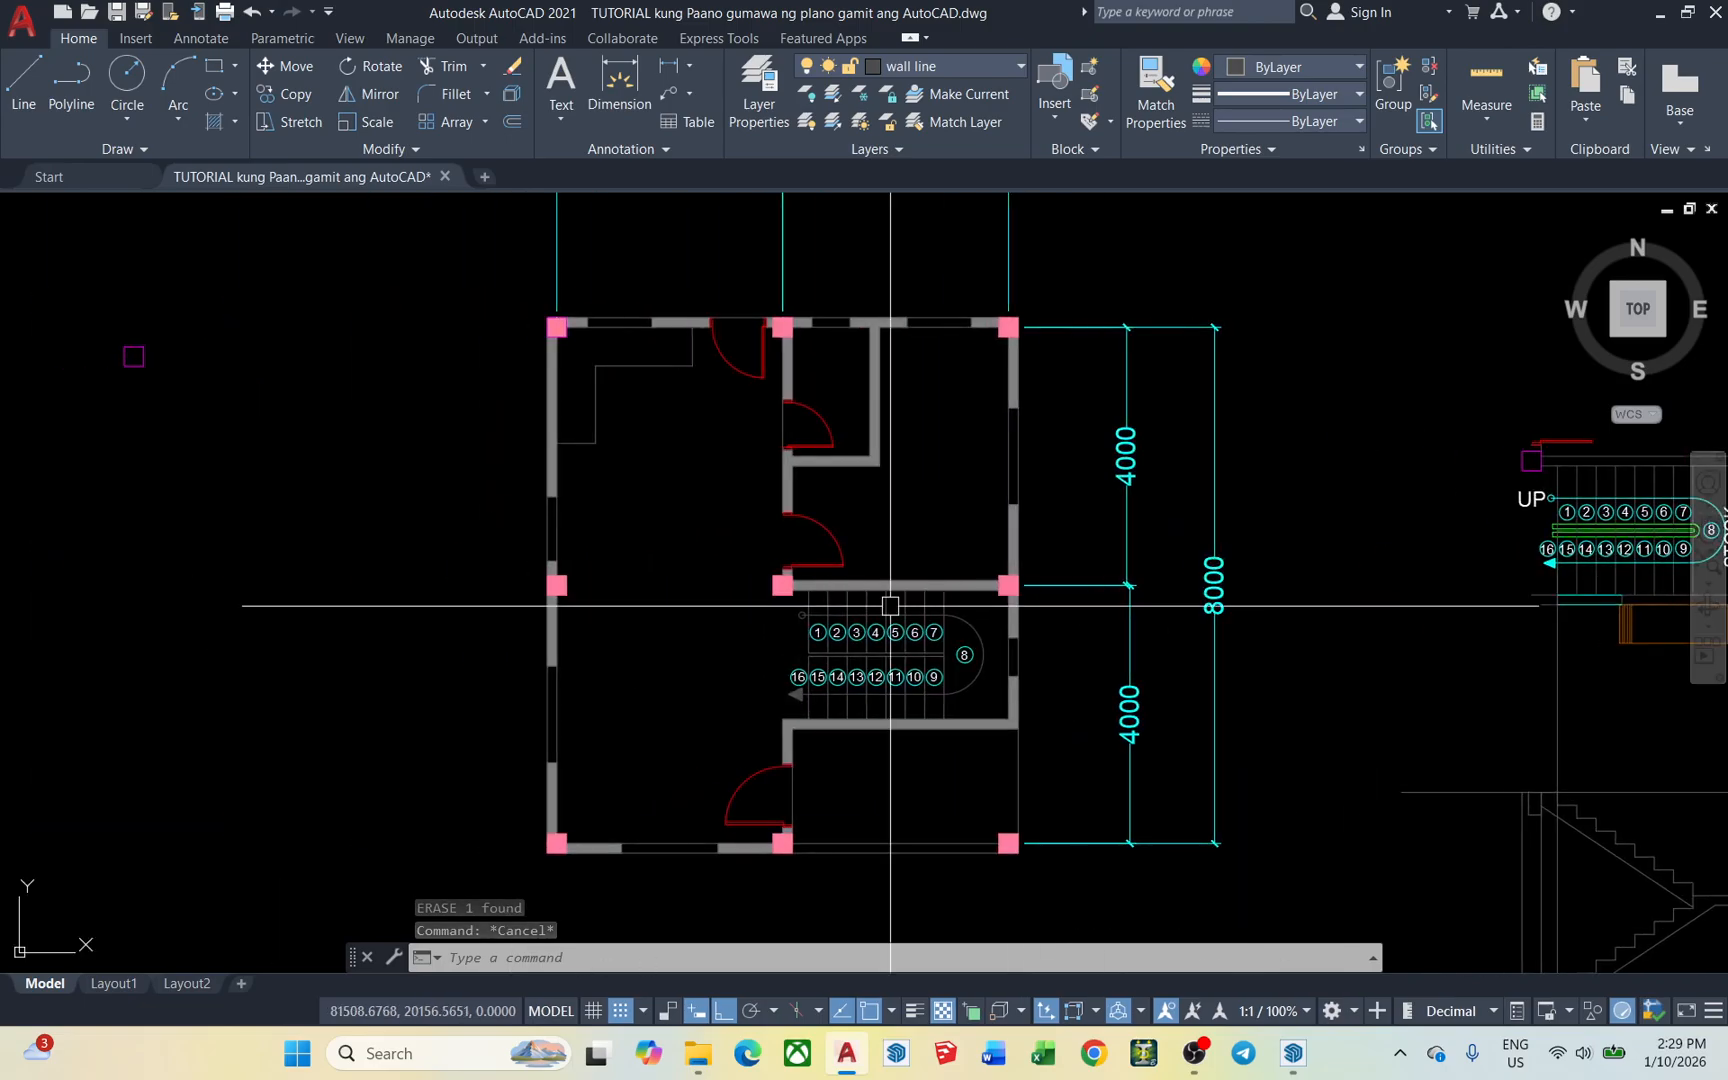
# Add the single-line text "UP" with a height of 300 and no rotation, in the open room beside the staircase
pyautogui.write('dt')
pyautogui.press('Return')
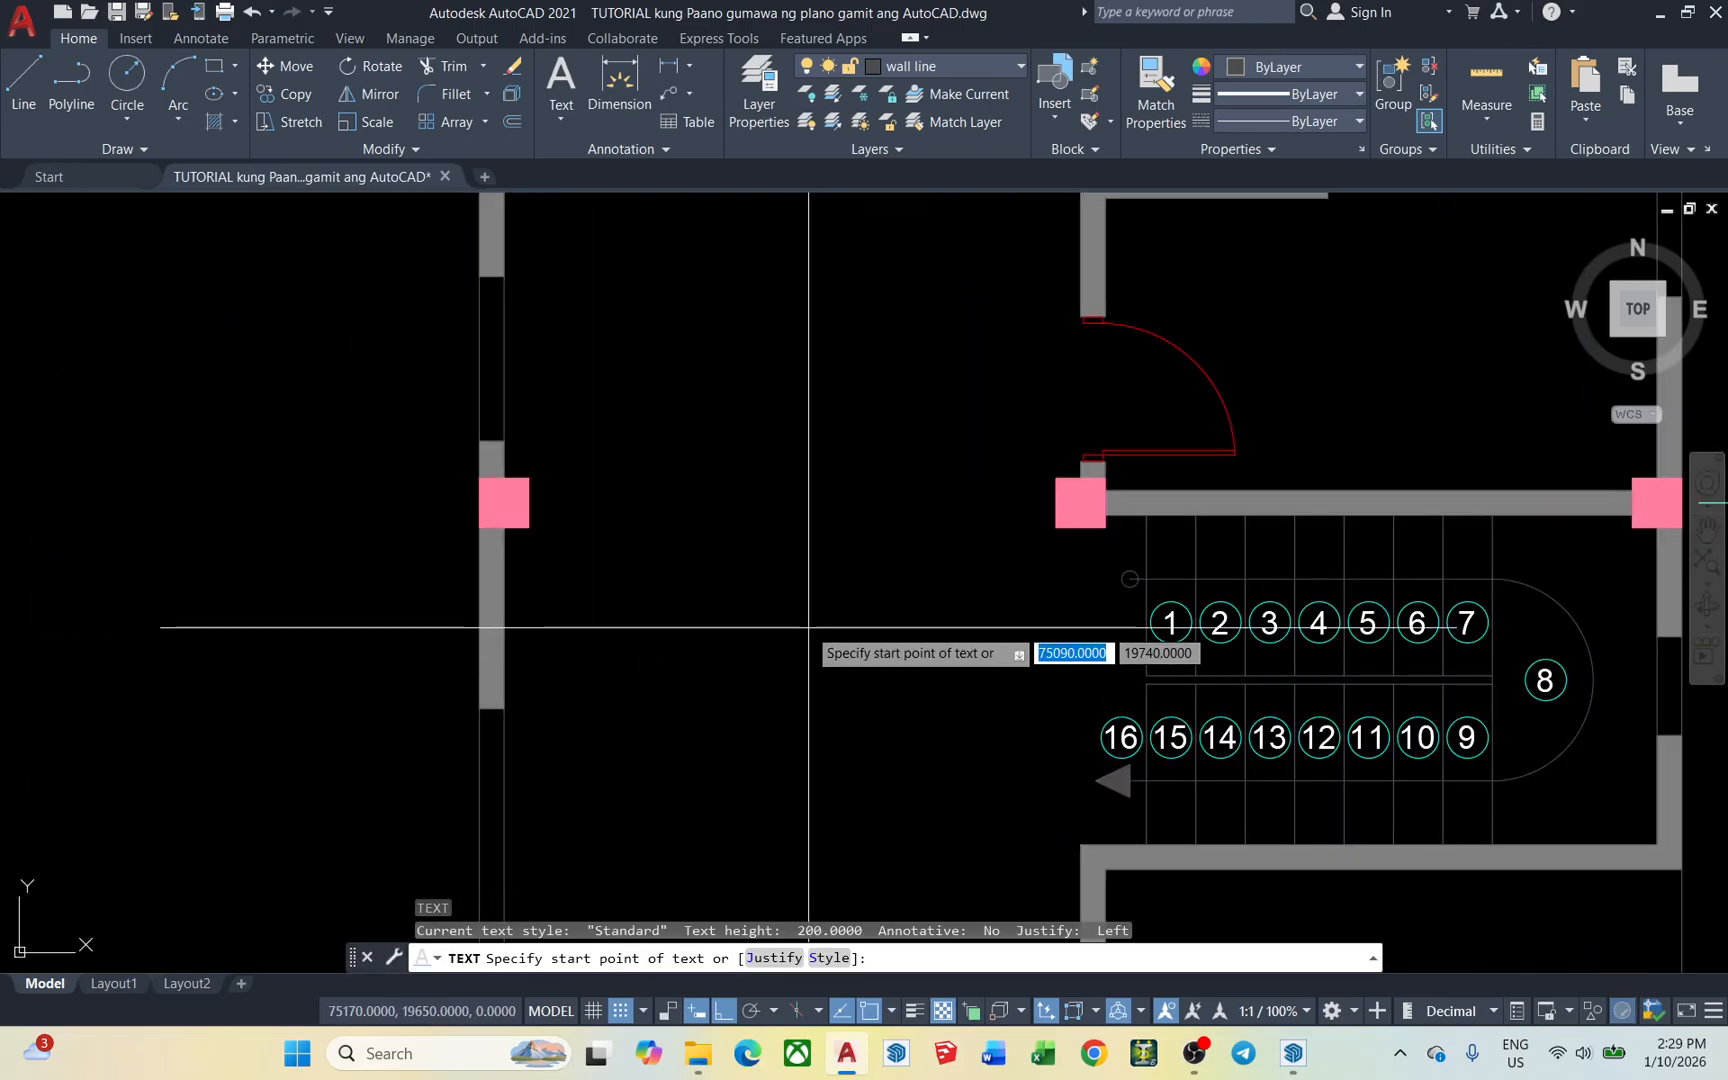
pyautogui.click(821, 607)
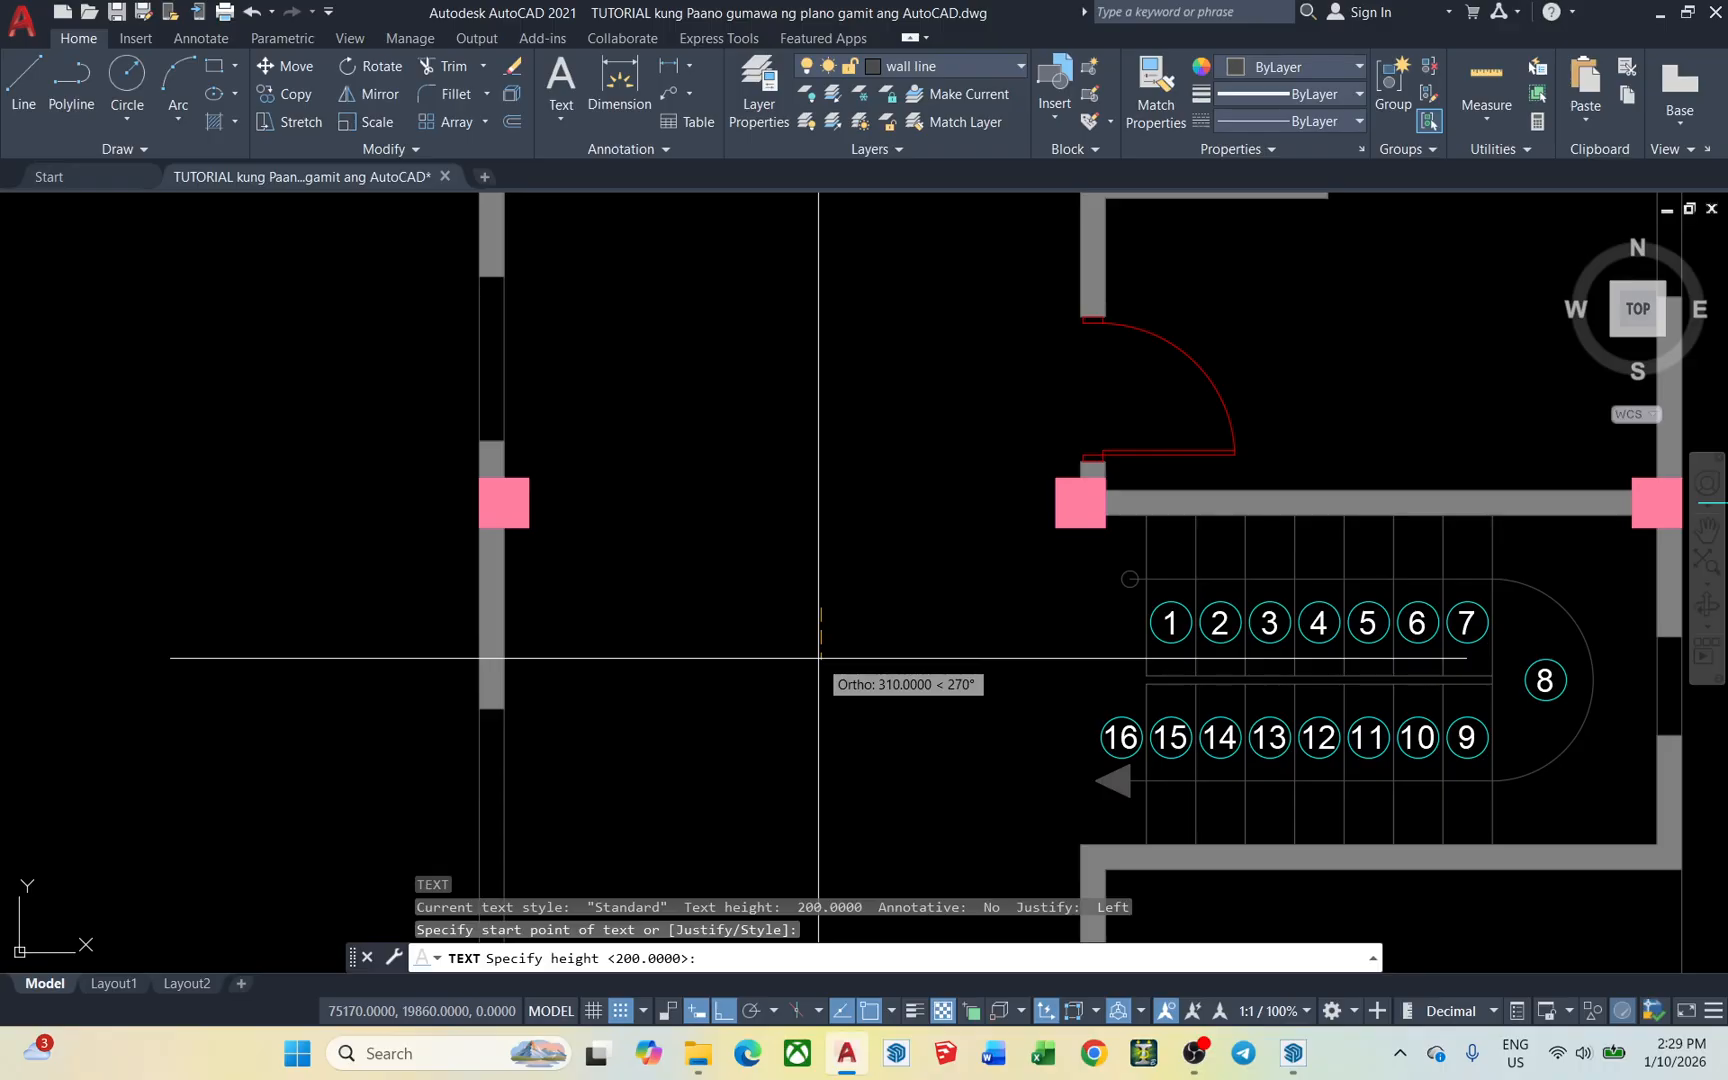
pyautogui.write('300')
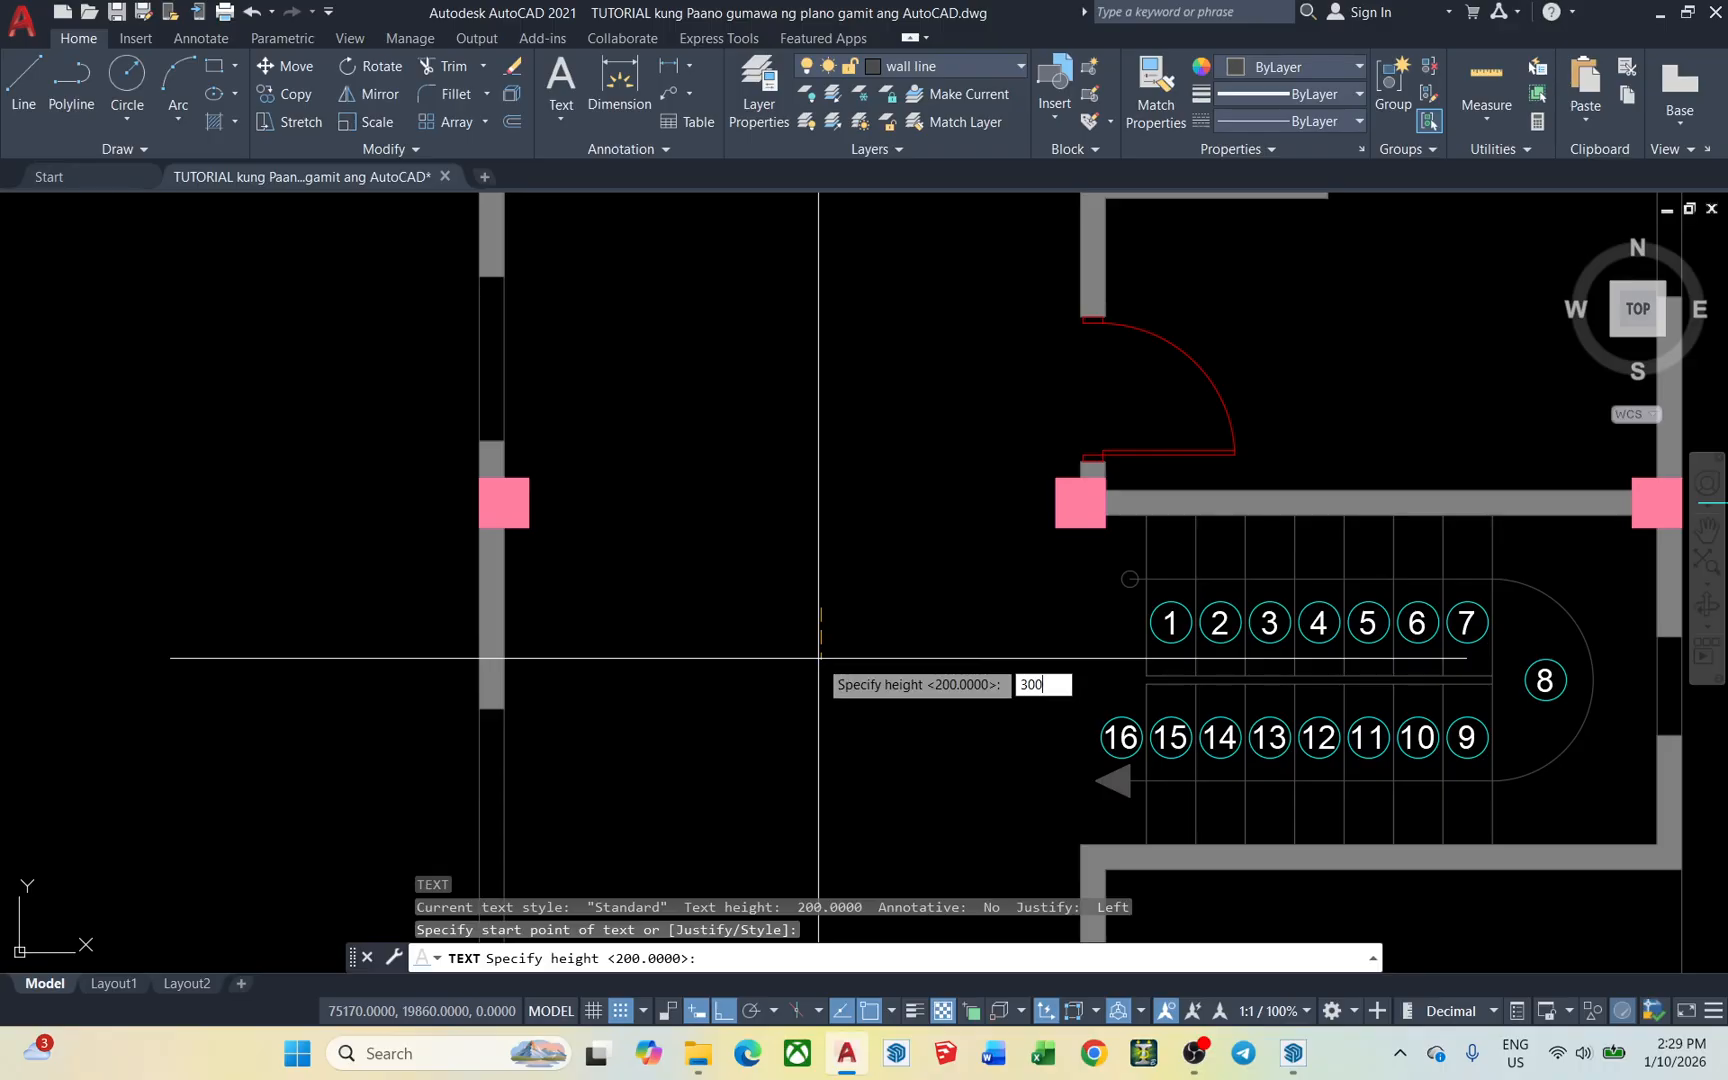
pyautogui.press('Return')
pyautogui.press('Return')
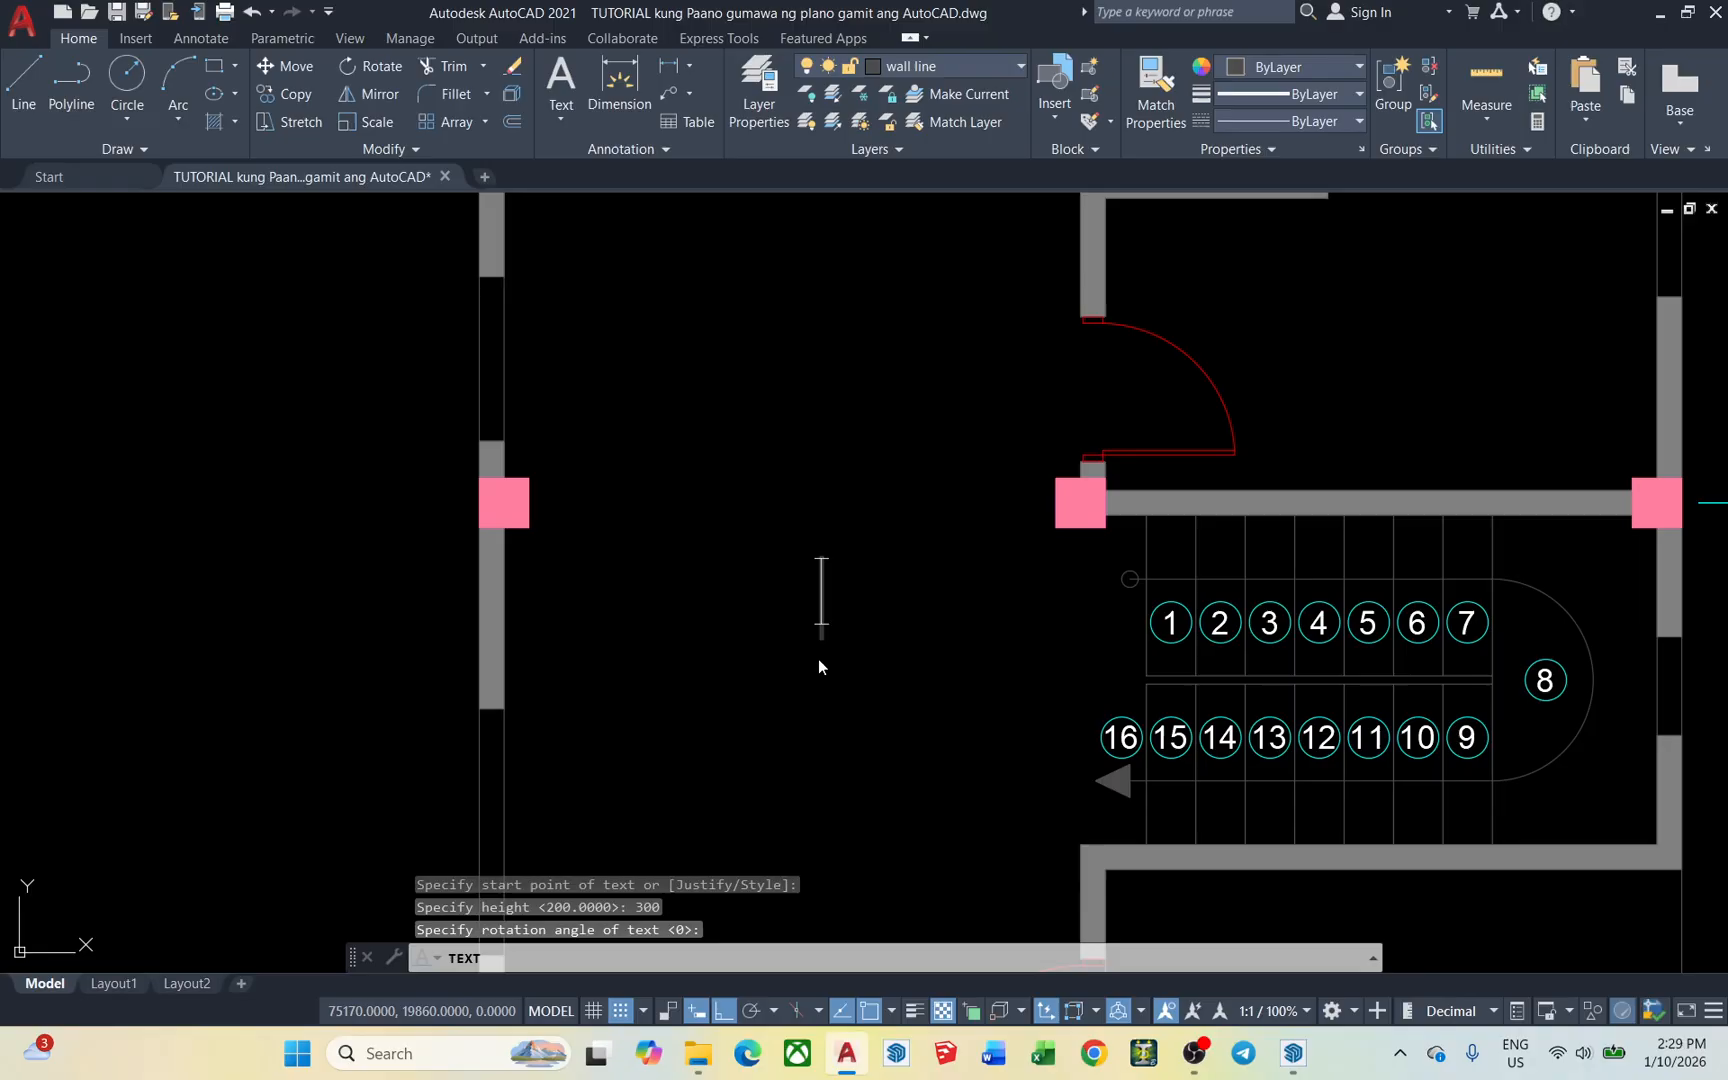
pyautogui.write('up')
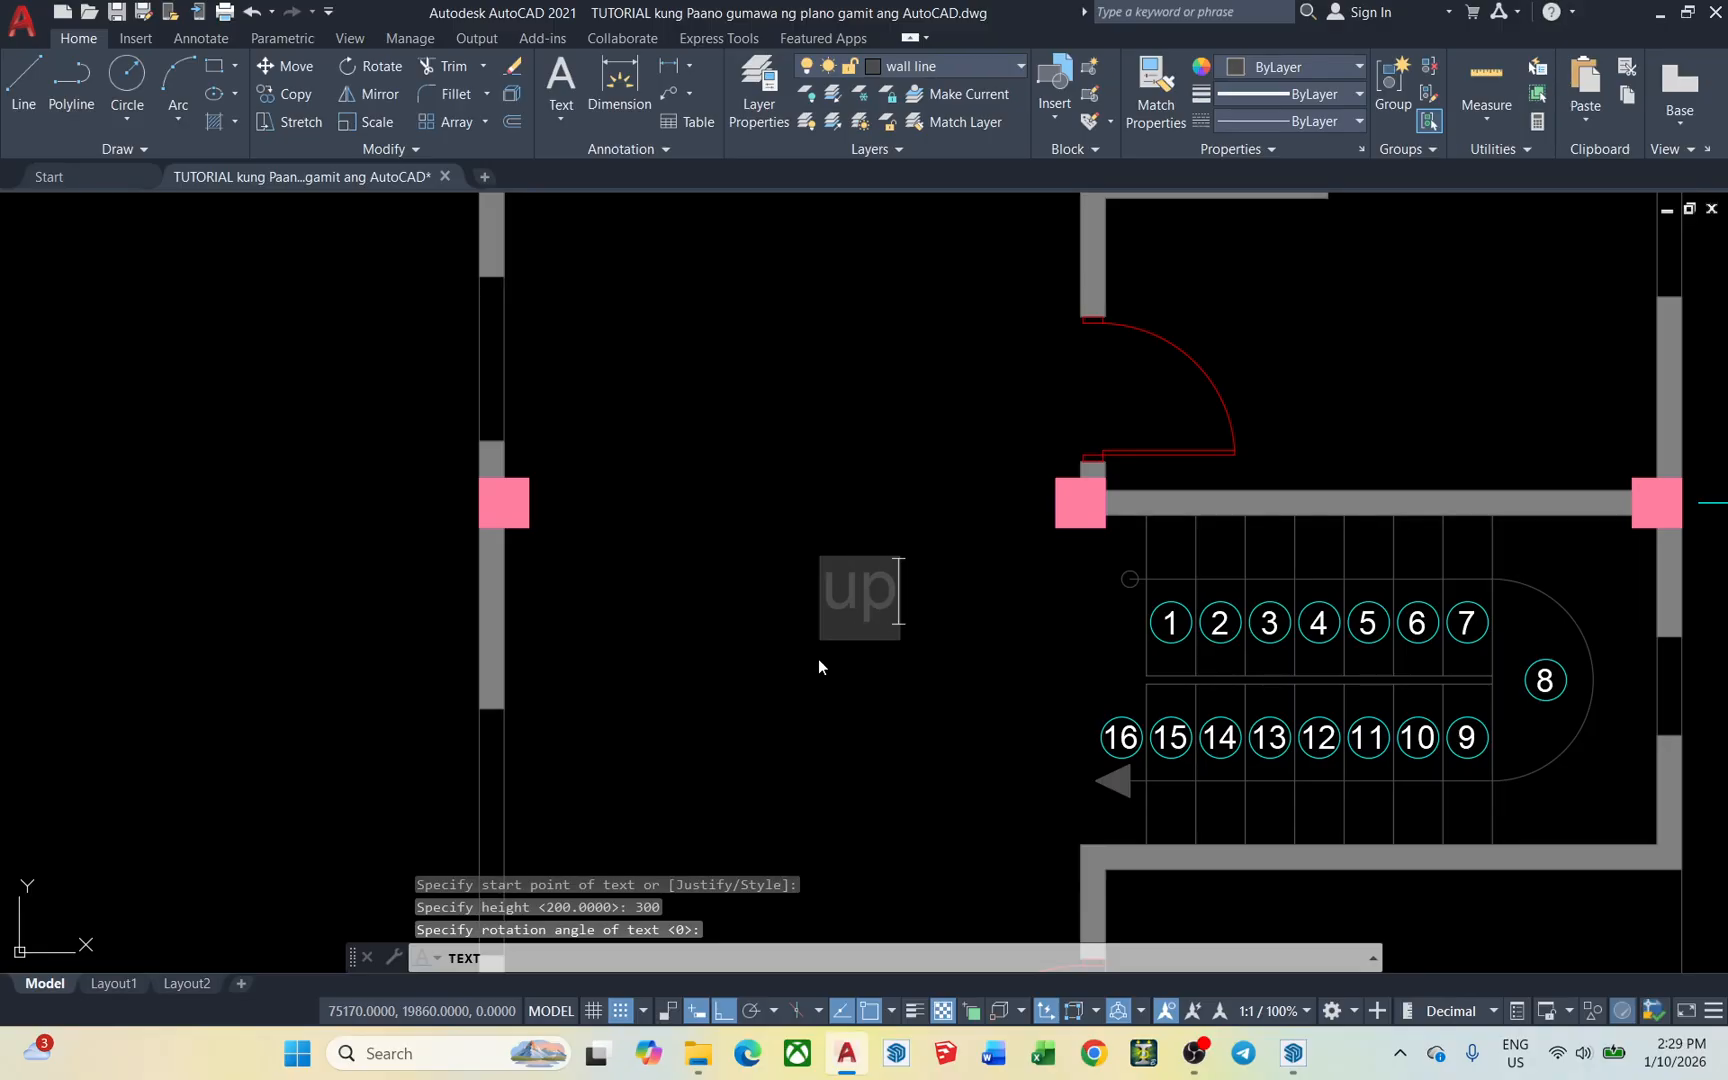
pyautogui.press('BackSpace')
pyautogui.press('BackSpace')
pyautogui.write('UP')
pyautogui.press('Escape')
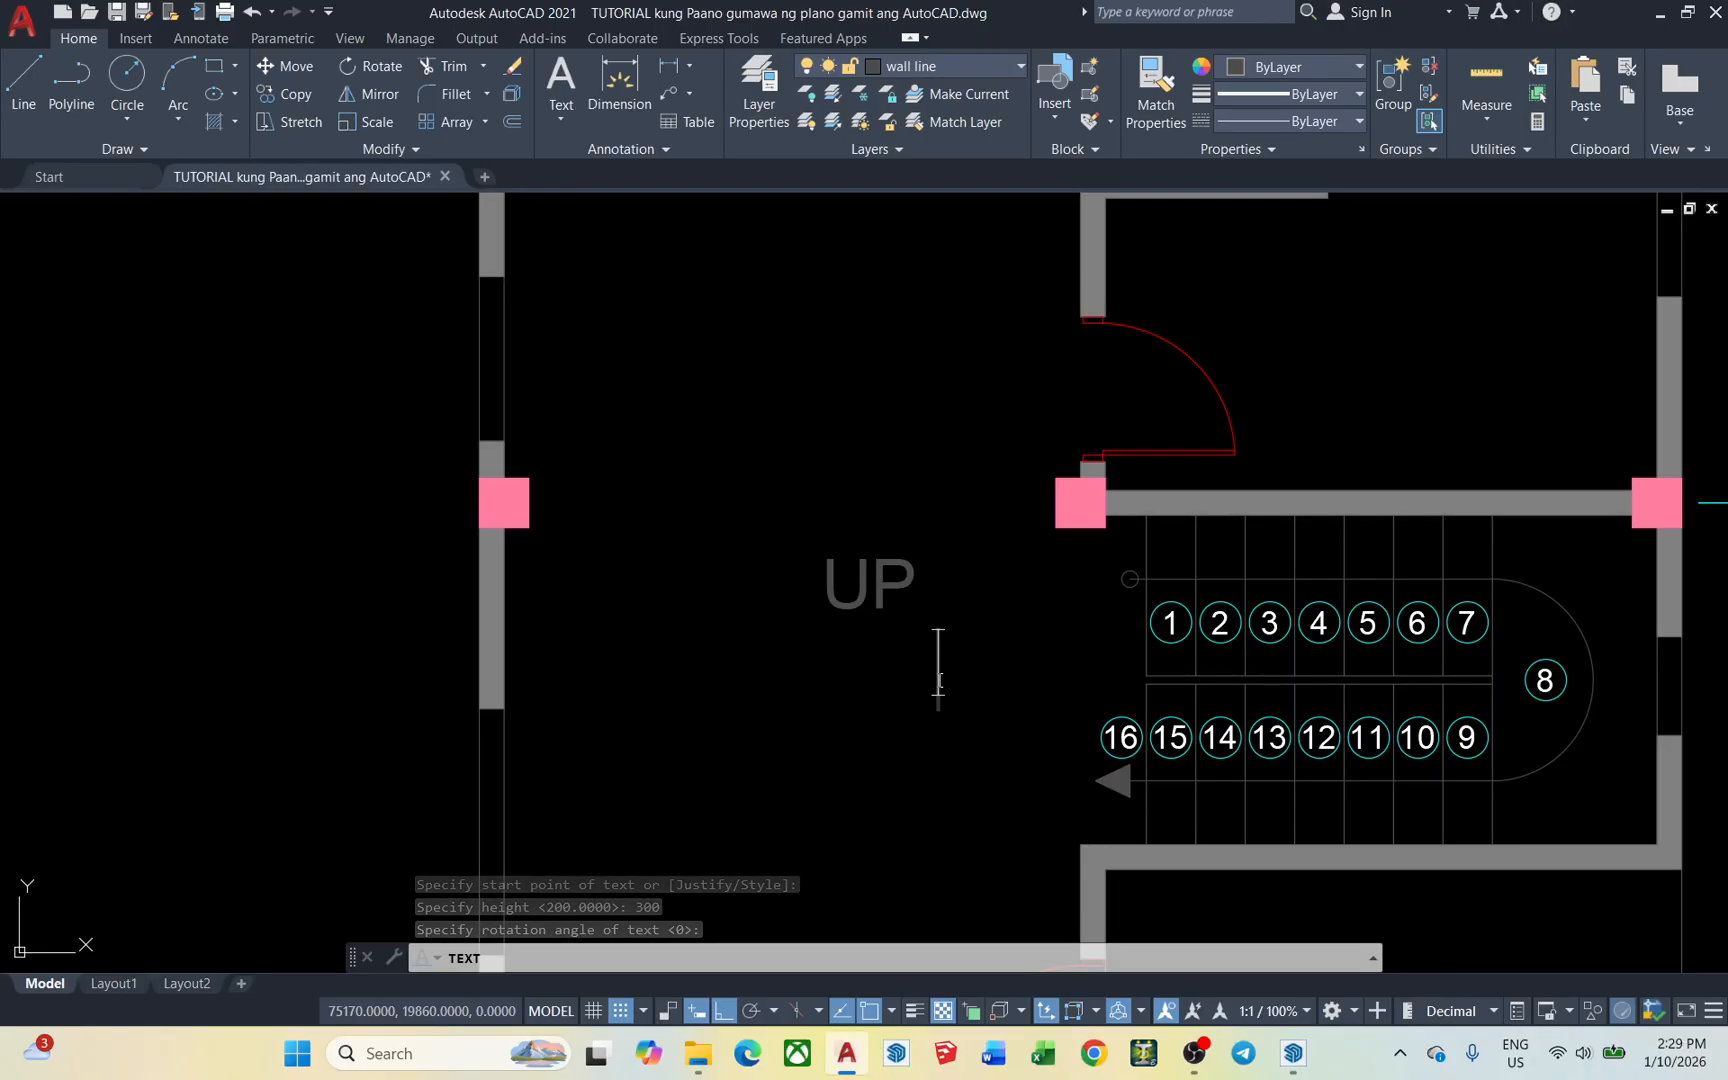
# Assign the UP text to the text layer
pyautogui.click(922, 644)
pyautogui.click(812, 557)
pyautogui.moveTo(959, 529); pyautogui.dragTo(806, 550, button='middle')
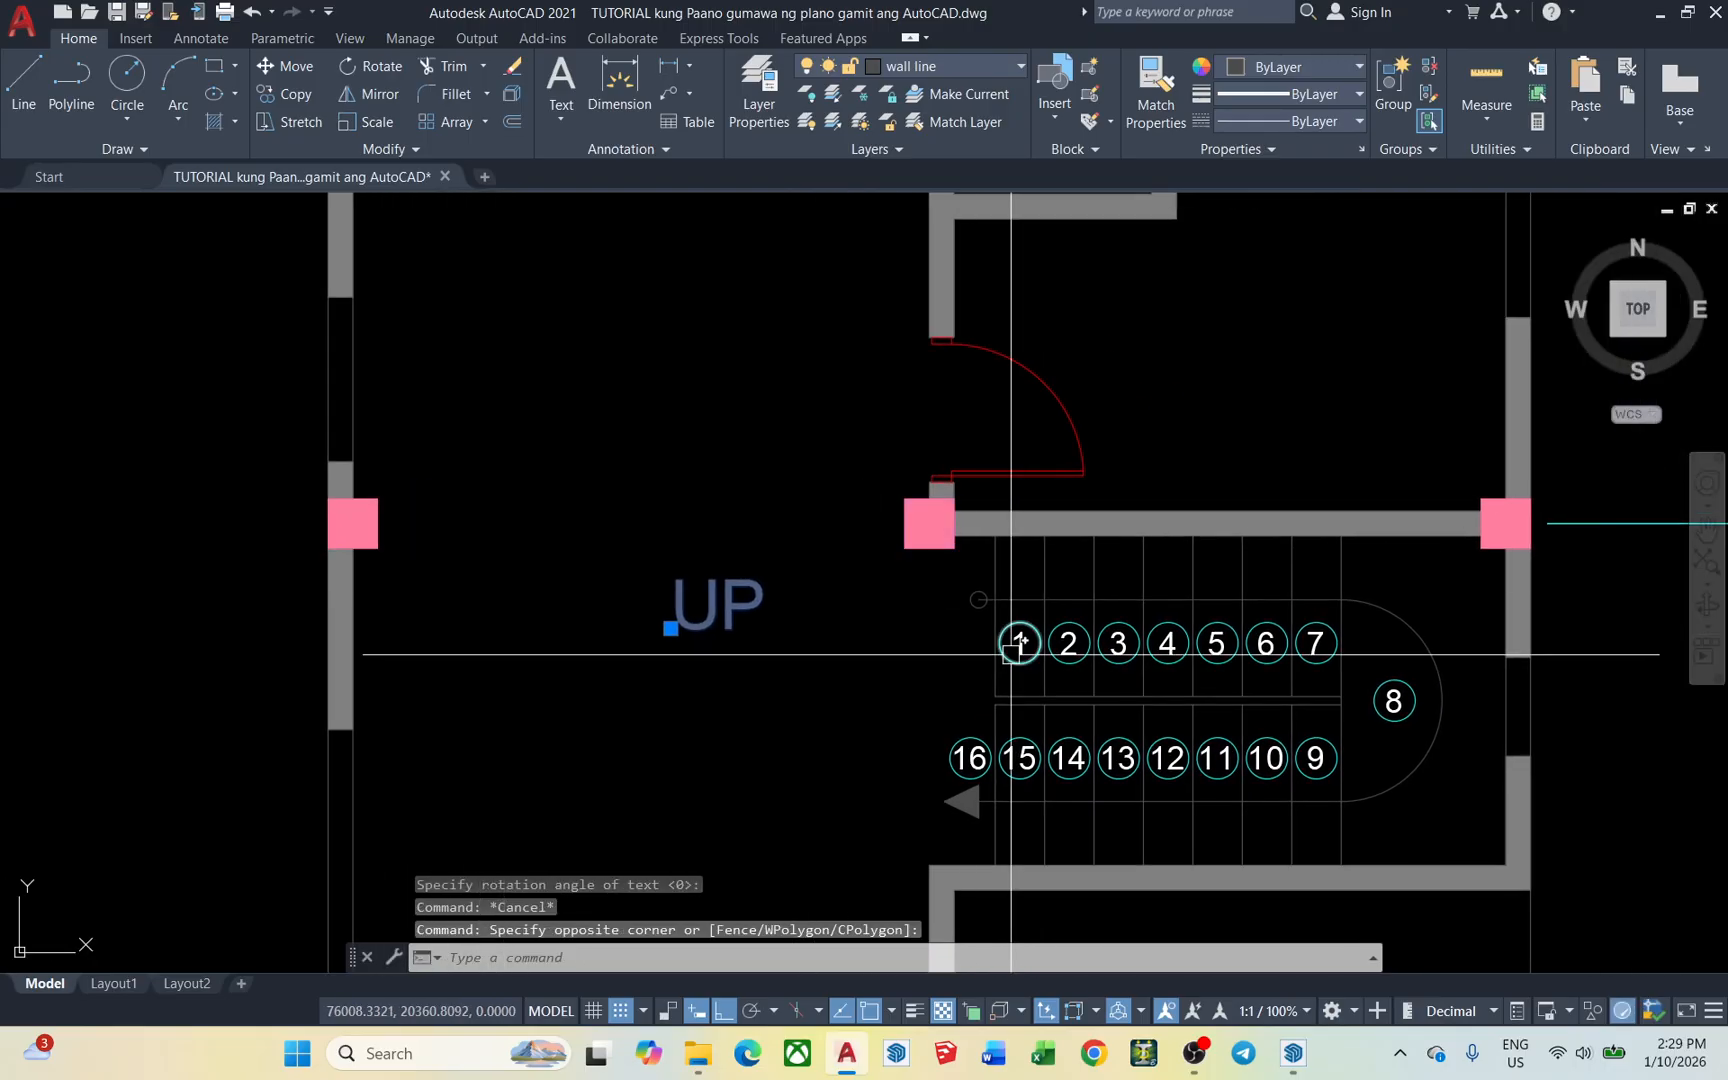
pyautogui.scroll(-4, 797, 555)
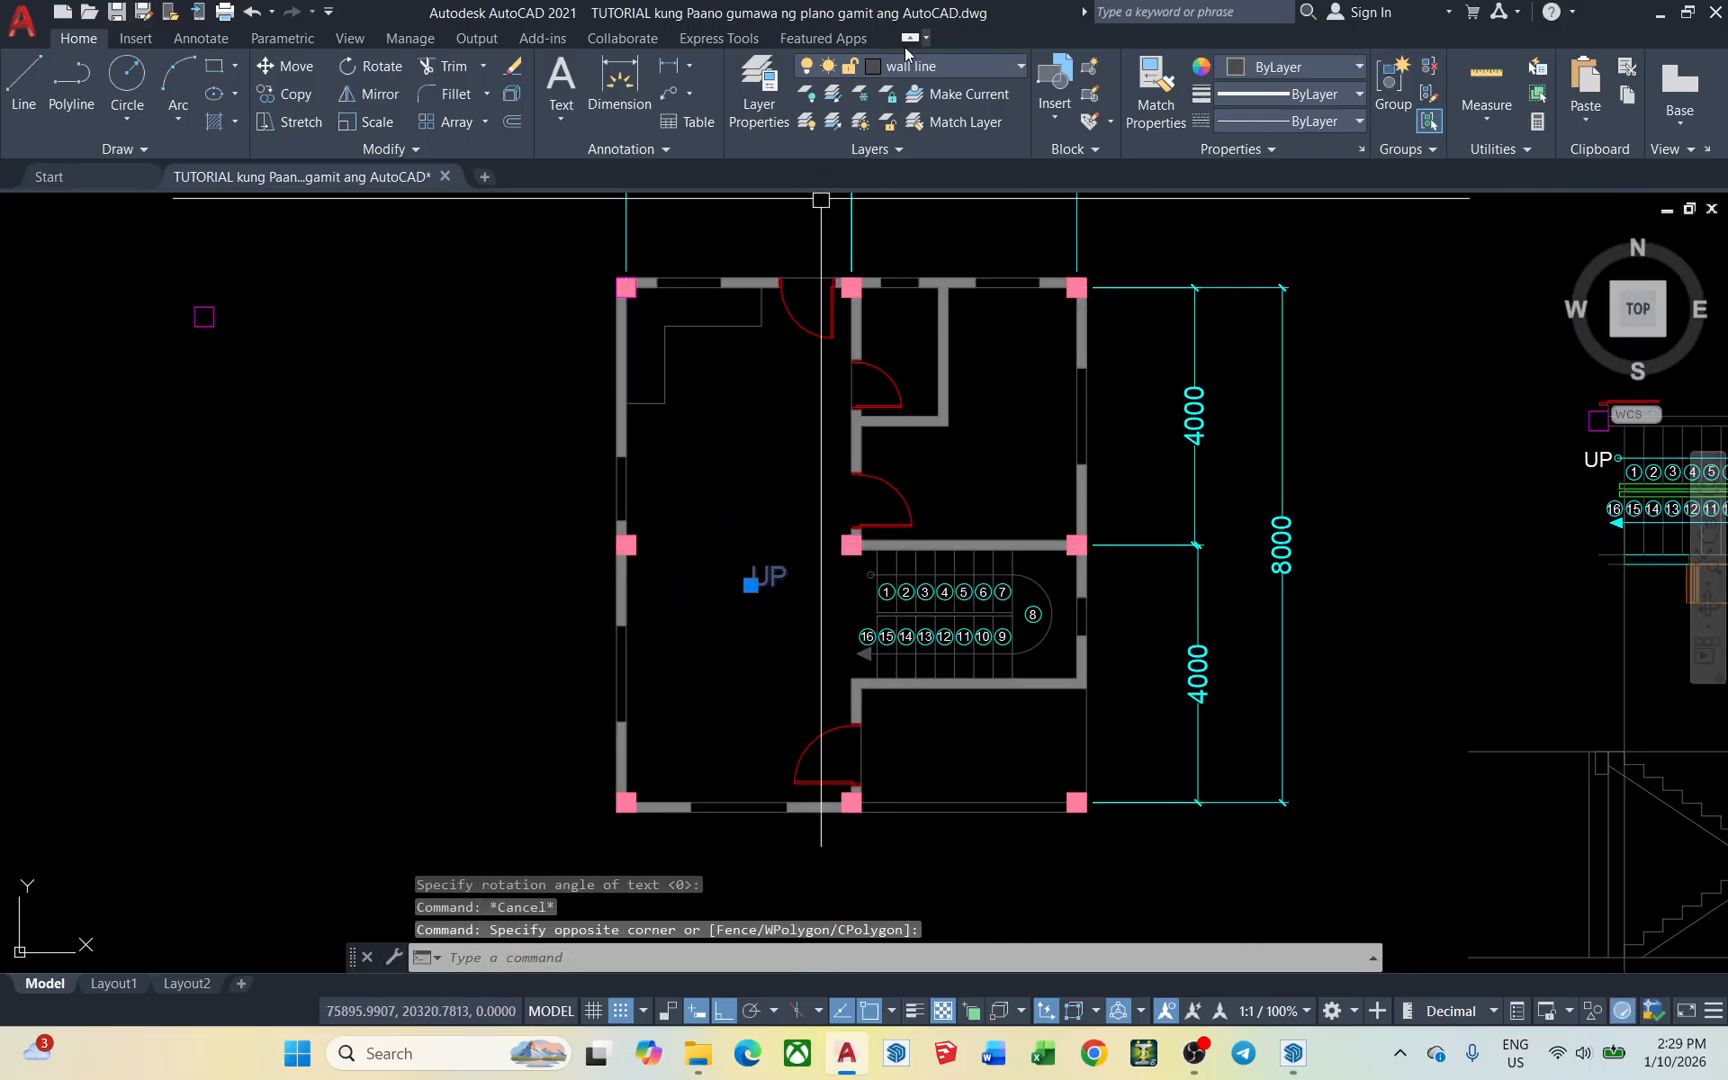
pyautogui.click(965, 65)
pyautogui.click(933, 366)
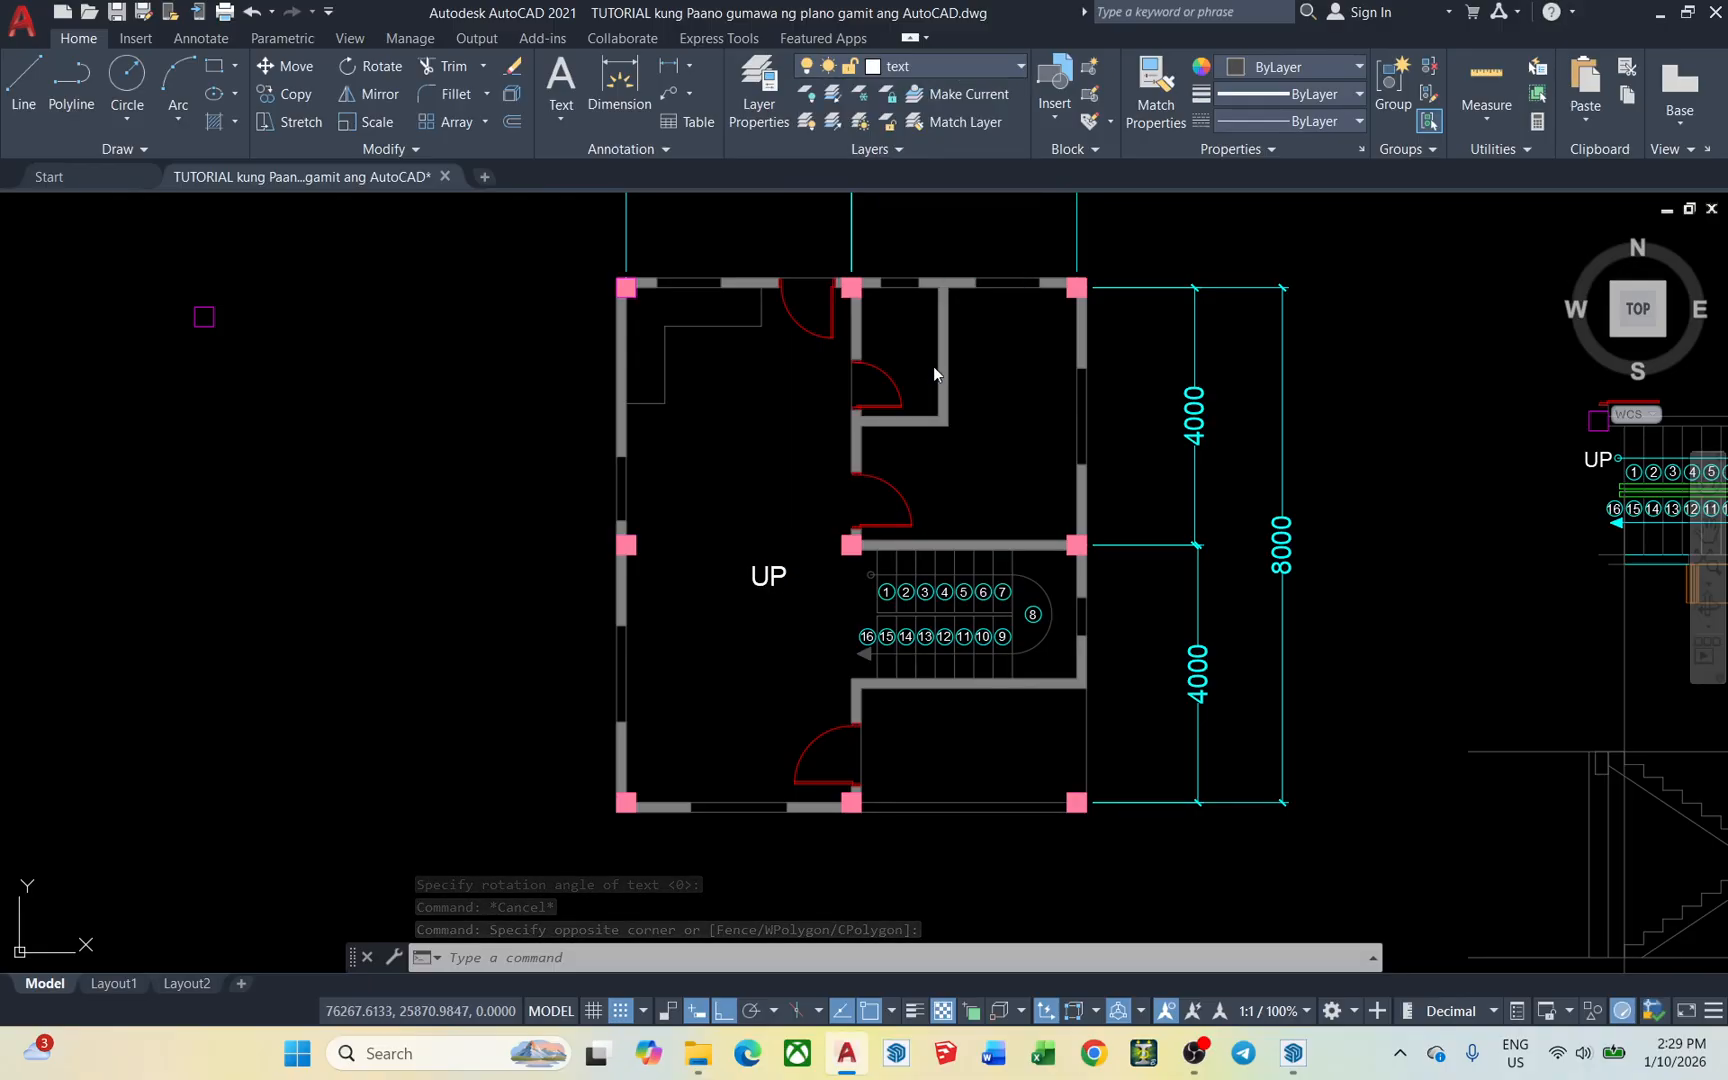
pyautogui.press('Escape')
# Undo the layer change of the UP text
pyautogui.scroll(3, 819, 610)
pyautogui.scroll(3, 930, 575)
pyautogui.click(930, 588)
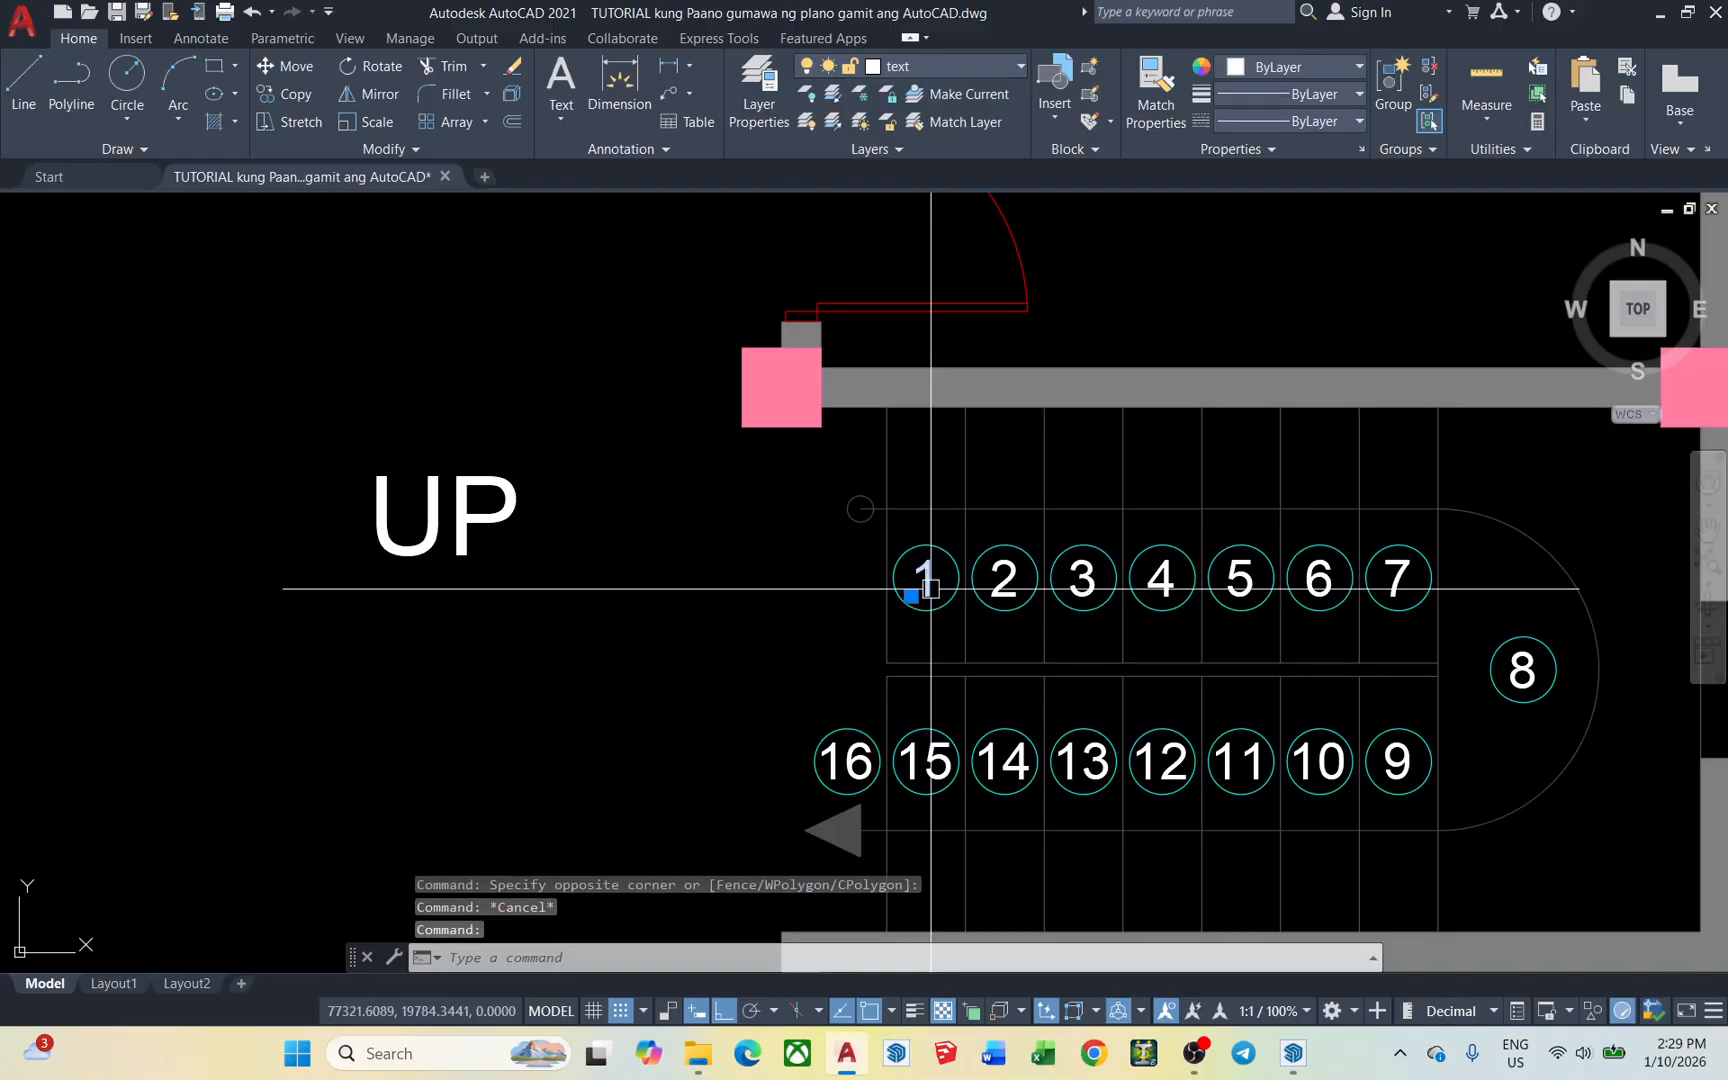
pyautogui.hotkey('ctrl', 'z')
pyautogui.hotkey('ctrl', 'z')
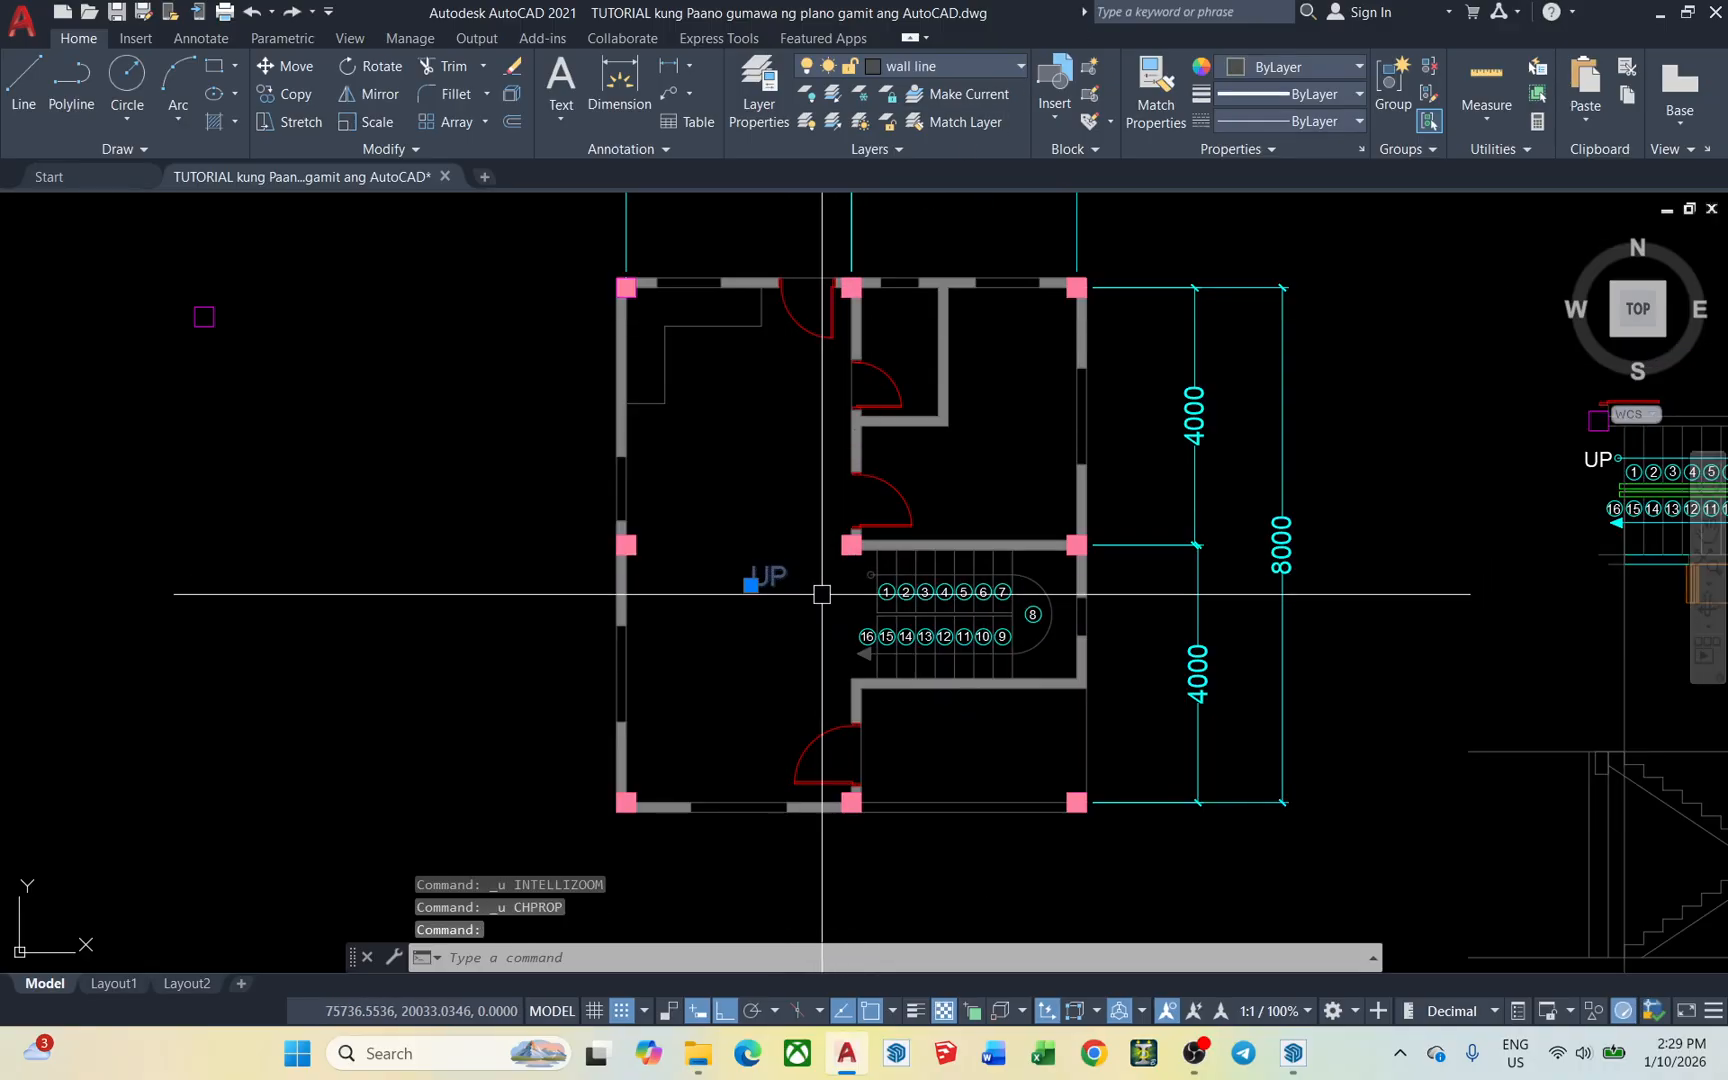
pyautogui.scroll(4, 802, 589)
pyautogui.press('Escape')
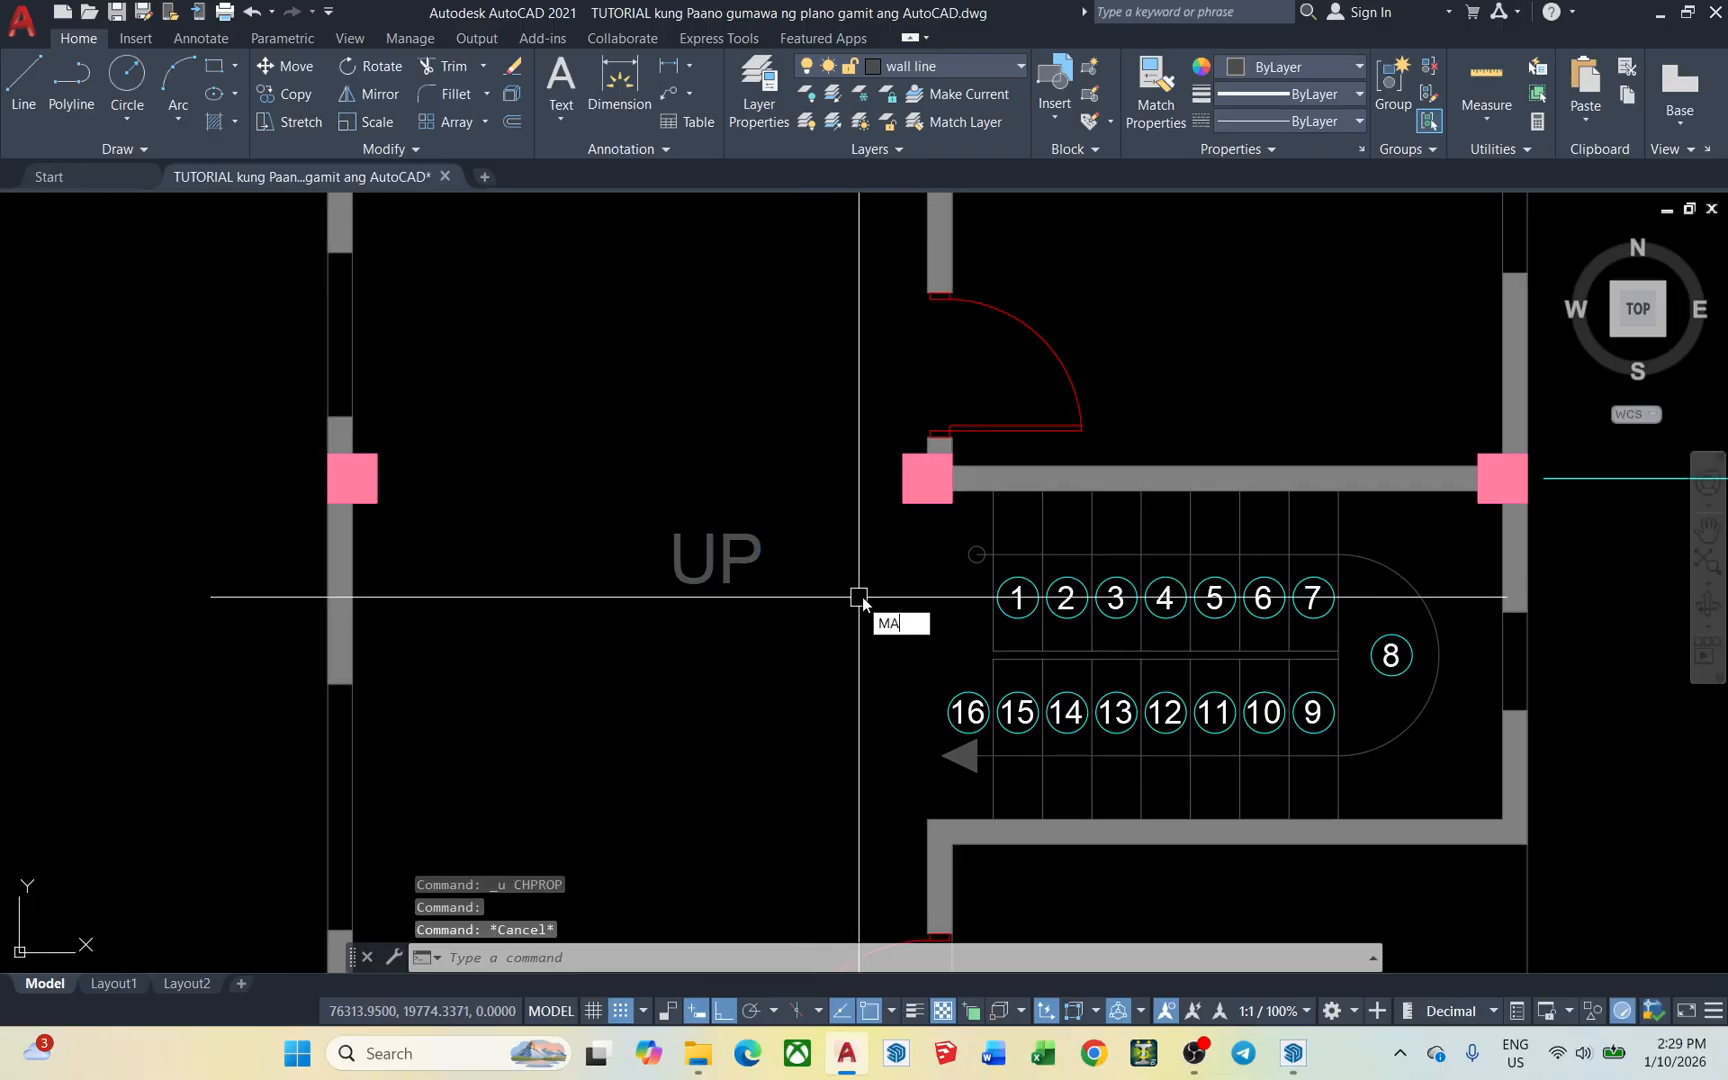
pyautogui.press('Return')
pyautogui.scroll(2, 1045, 600)
pyautogui.click(998, 590)
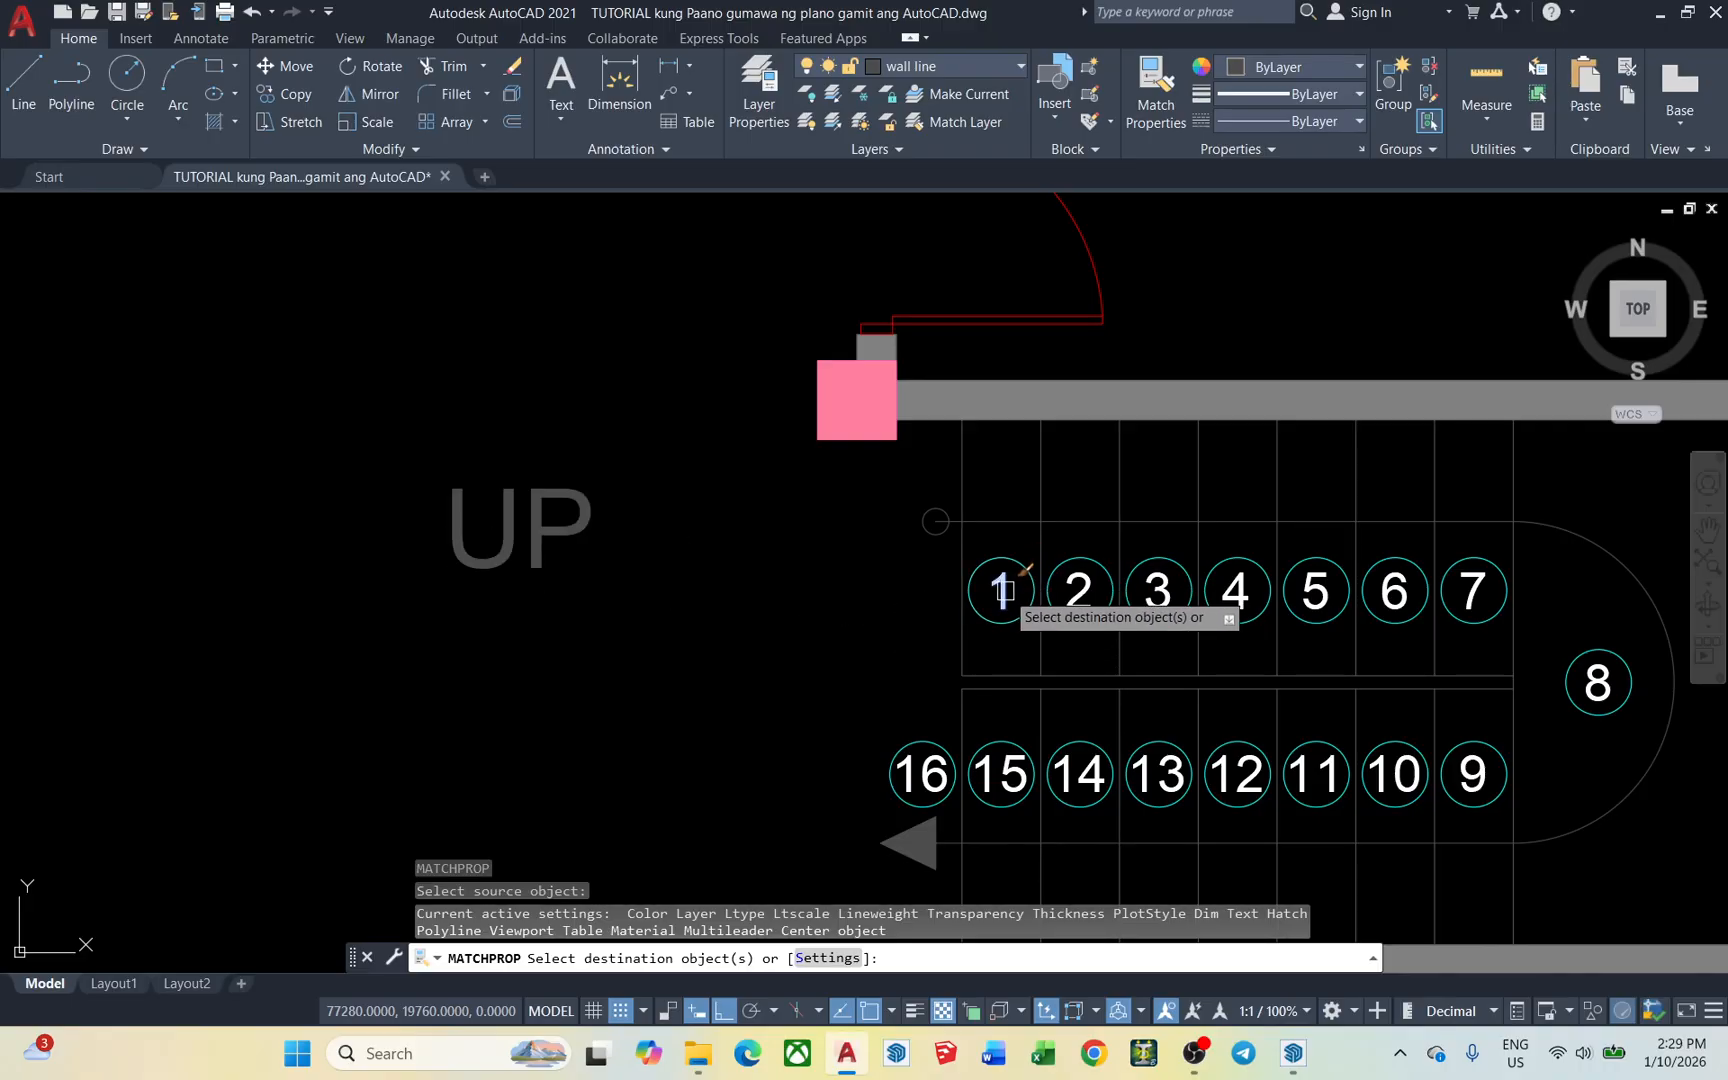
pyautogui.press('Escape')
# Put the UP text on the text layer
pyautogui.click(648, 609)
pyautogui.click(440, 481)
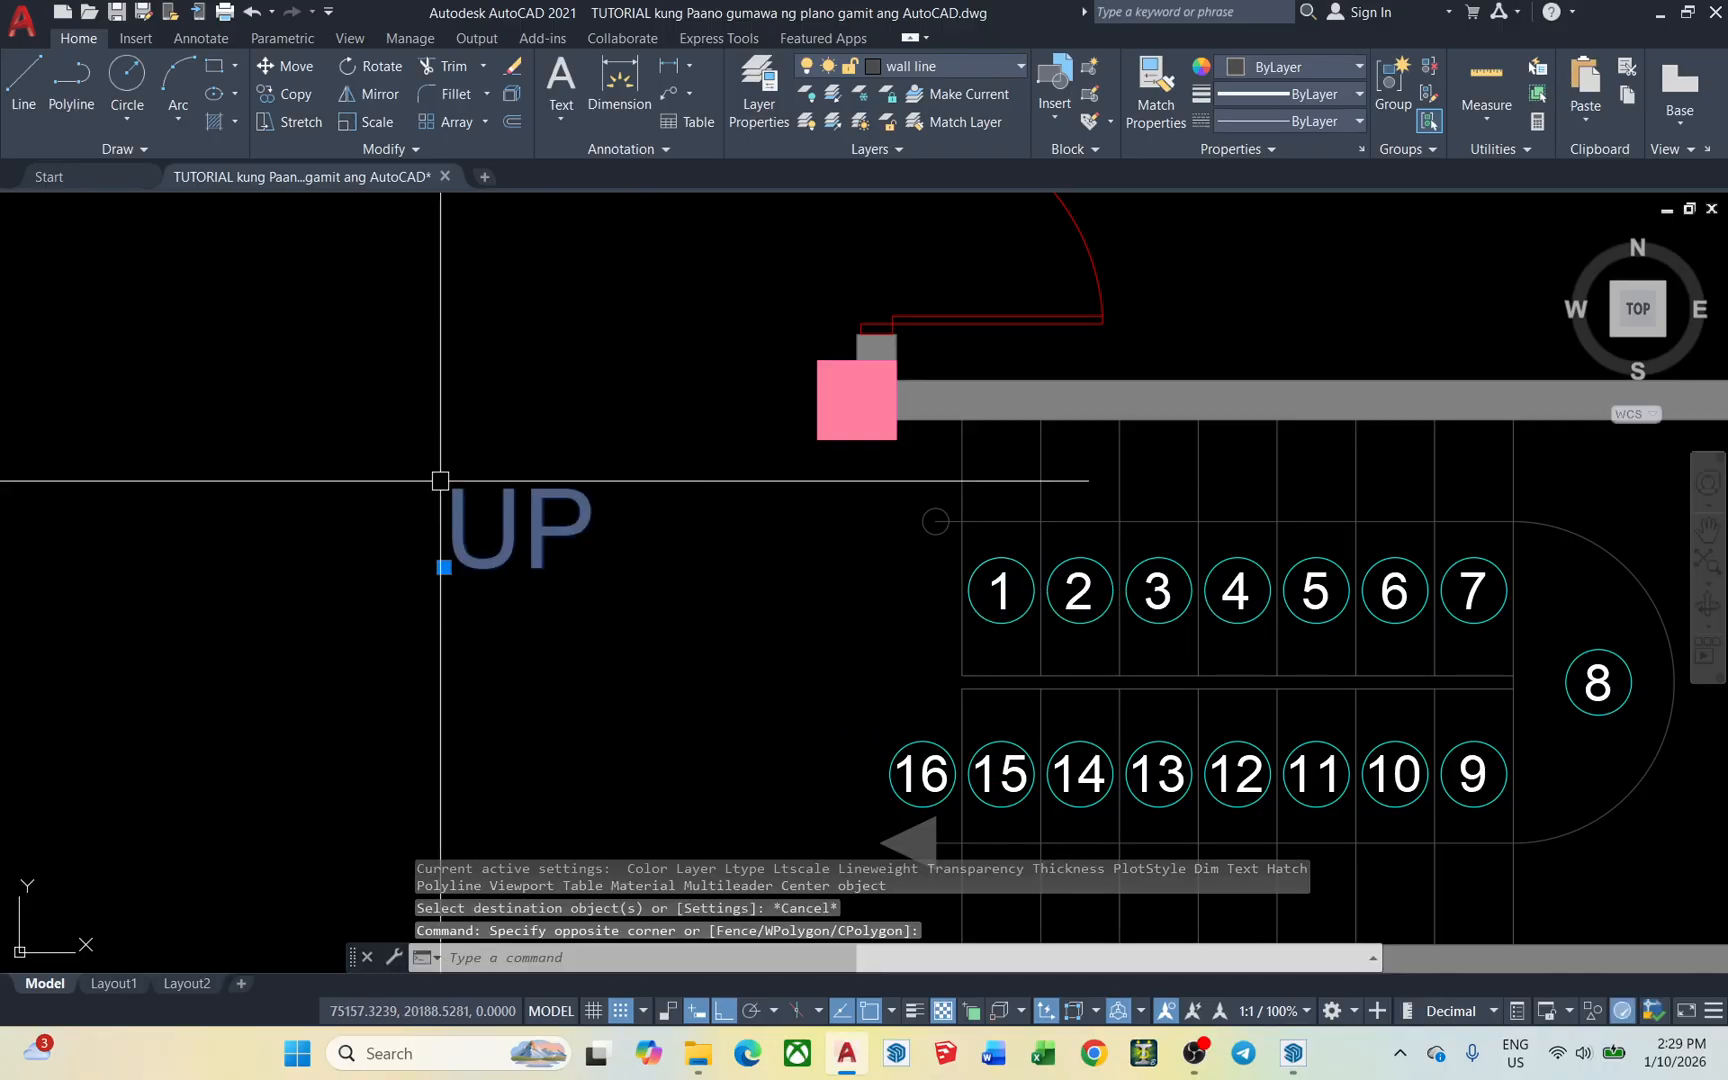
pyautogui.click(987, 67)
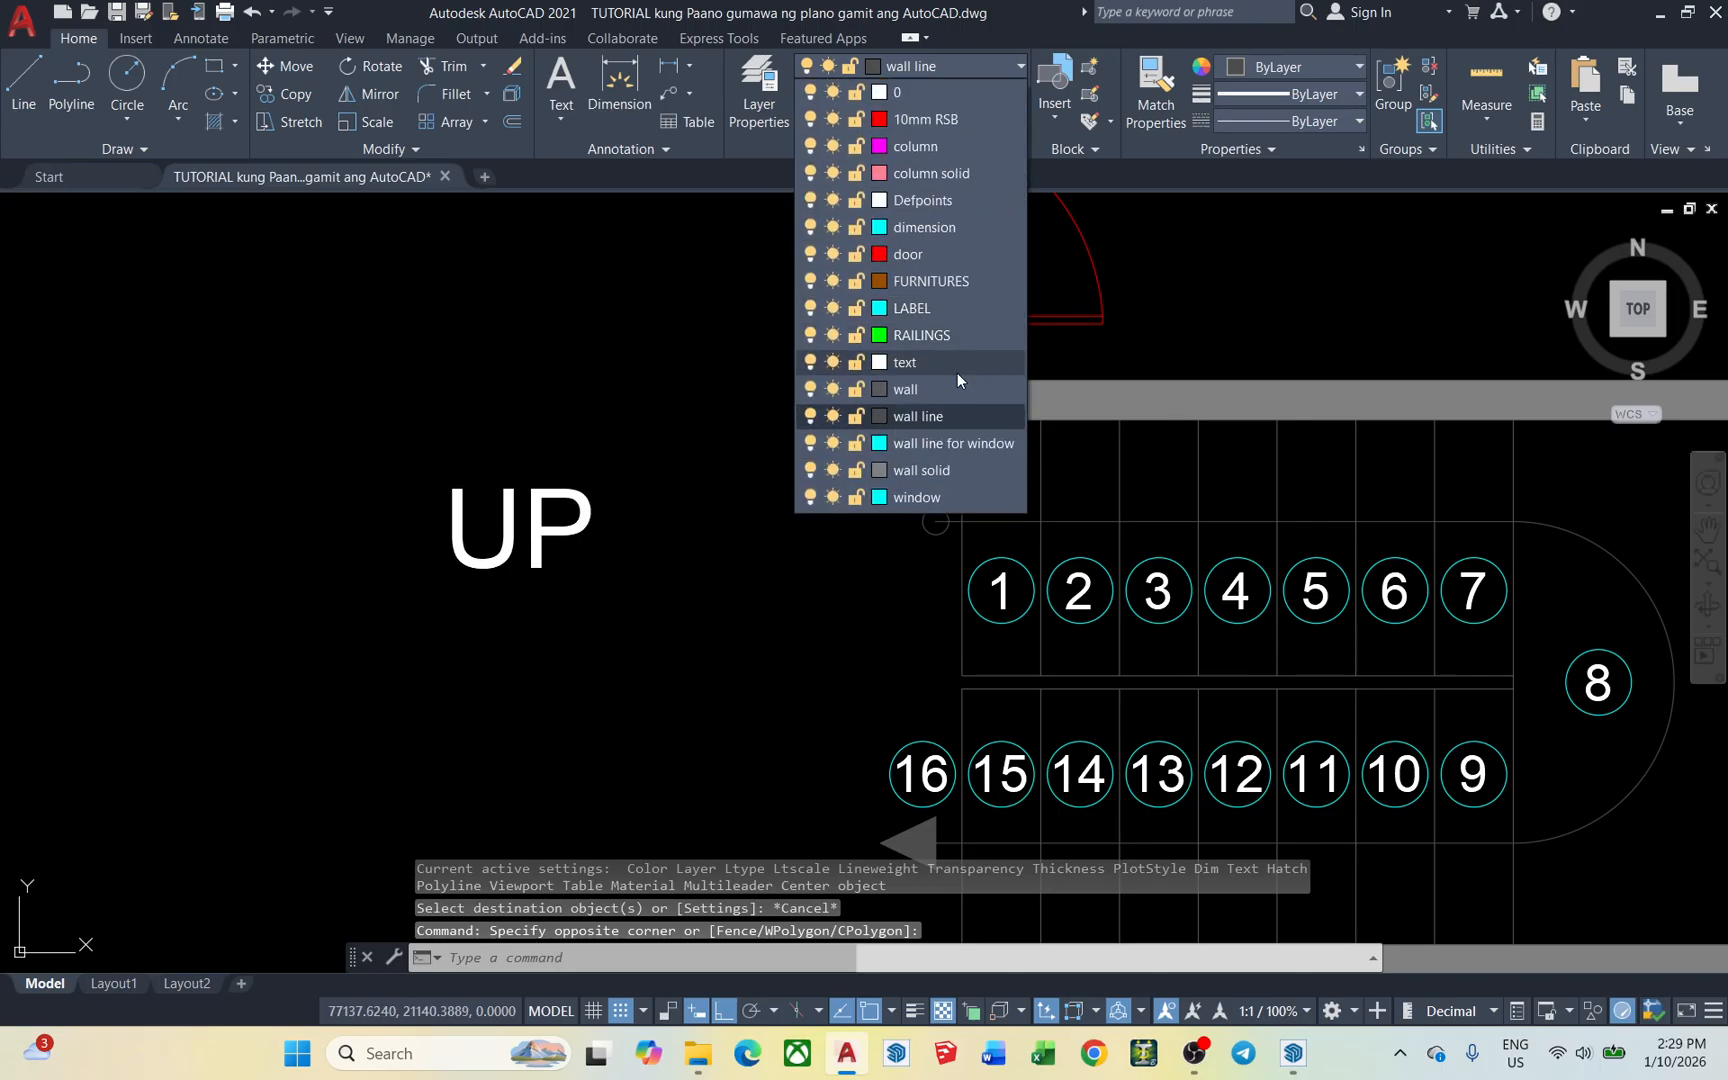
pyautogui.click(956, 365)
pyautogui.press('Escape')
# Move the UP text horizontally until it sits just beside the circle at the start of the stair walk line
pyautogui.click(630, 644)
pyautogui.click(501, 533)
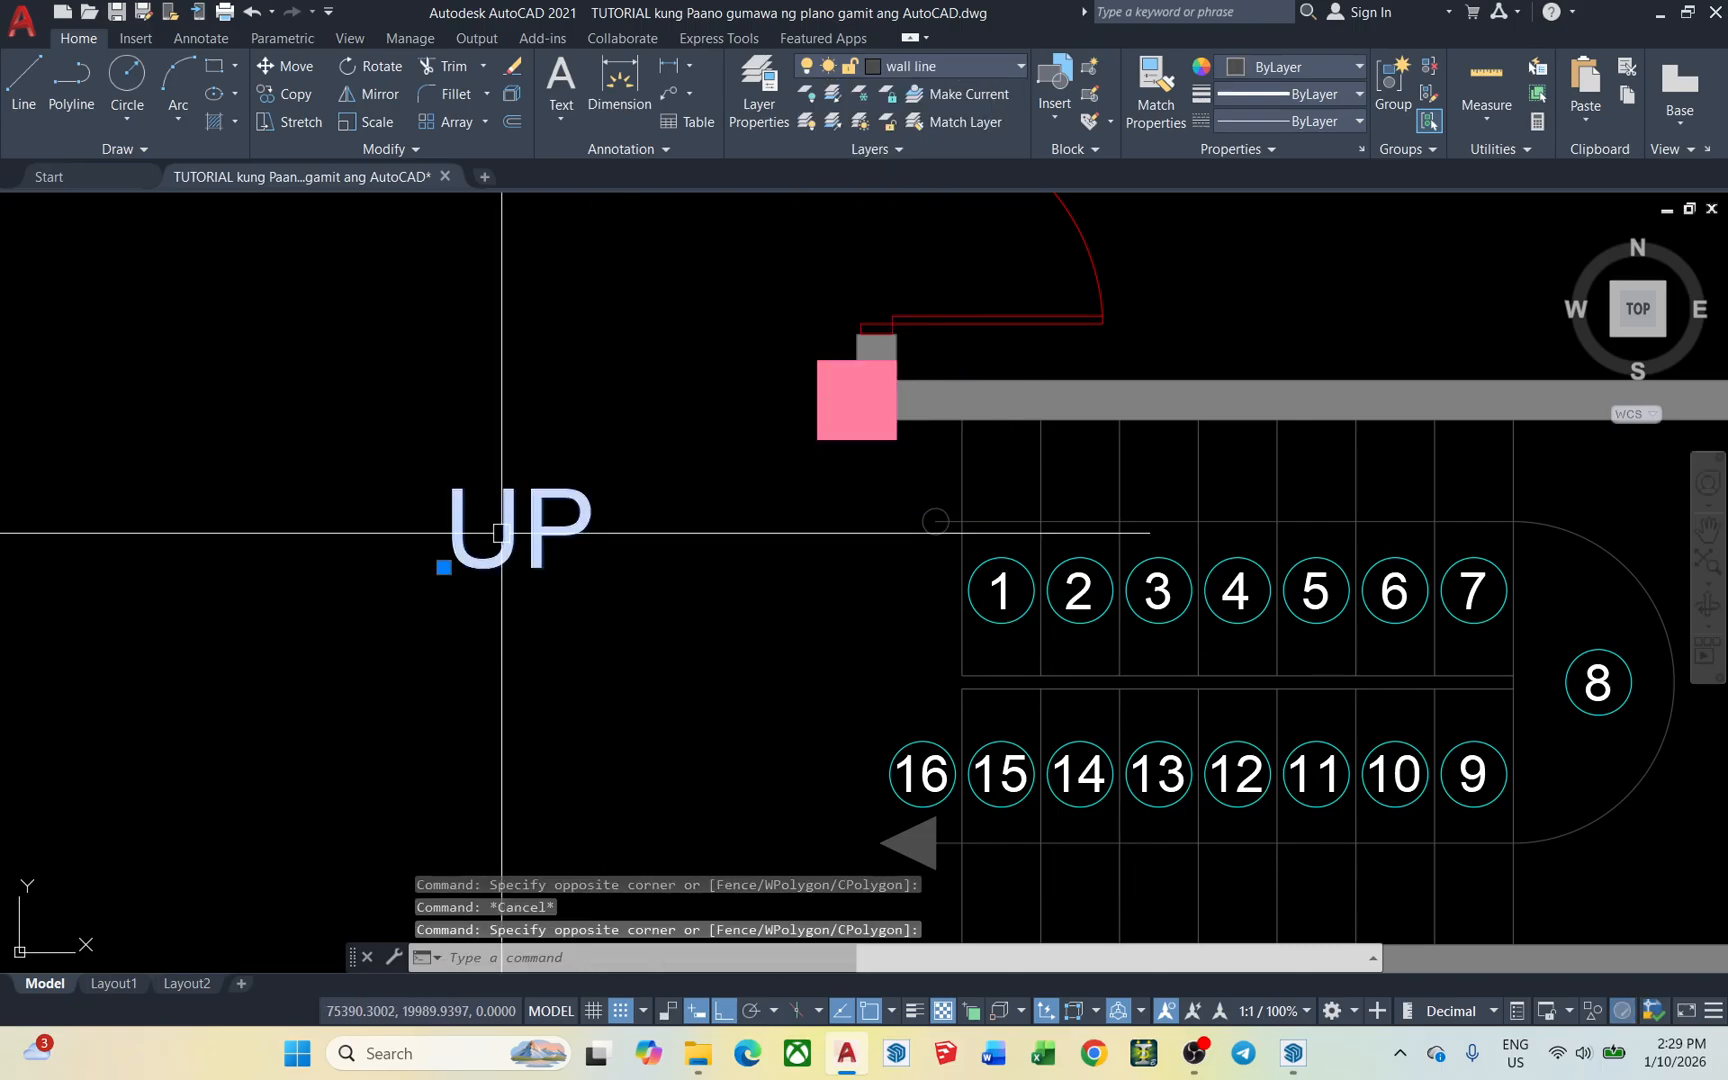
pyautogui.write('m')
pyautogui.press('Return')
pyautogui.click(505, 545)
pyautogui.scroll(2, 868, 565)
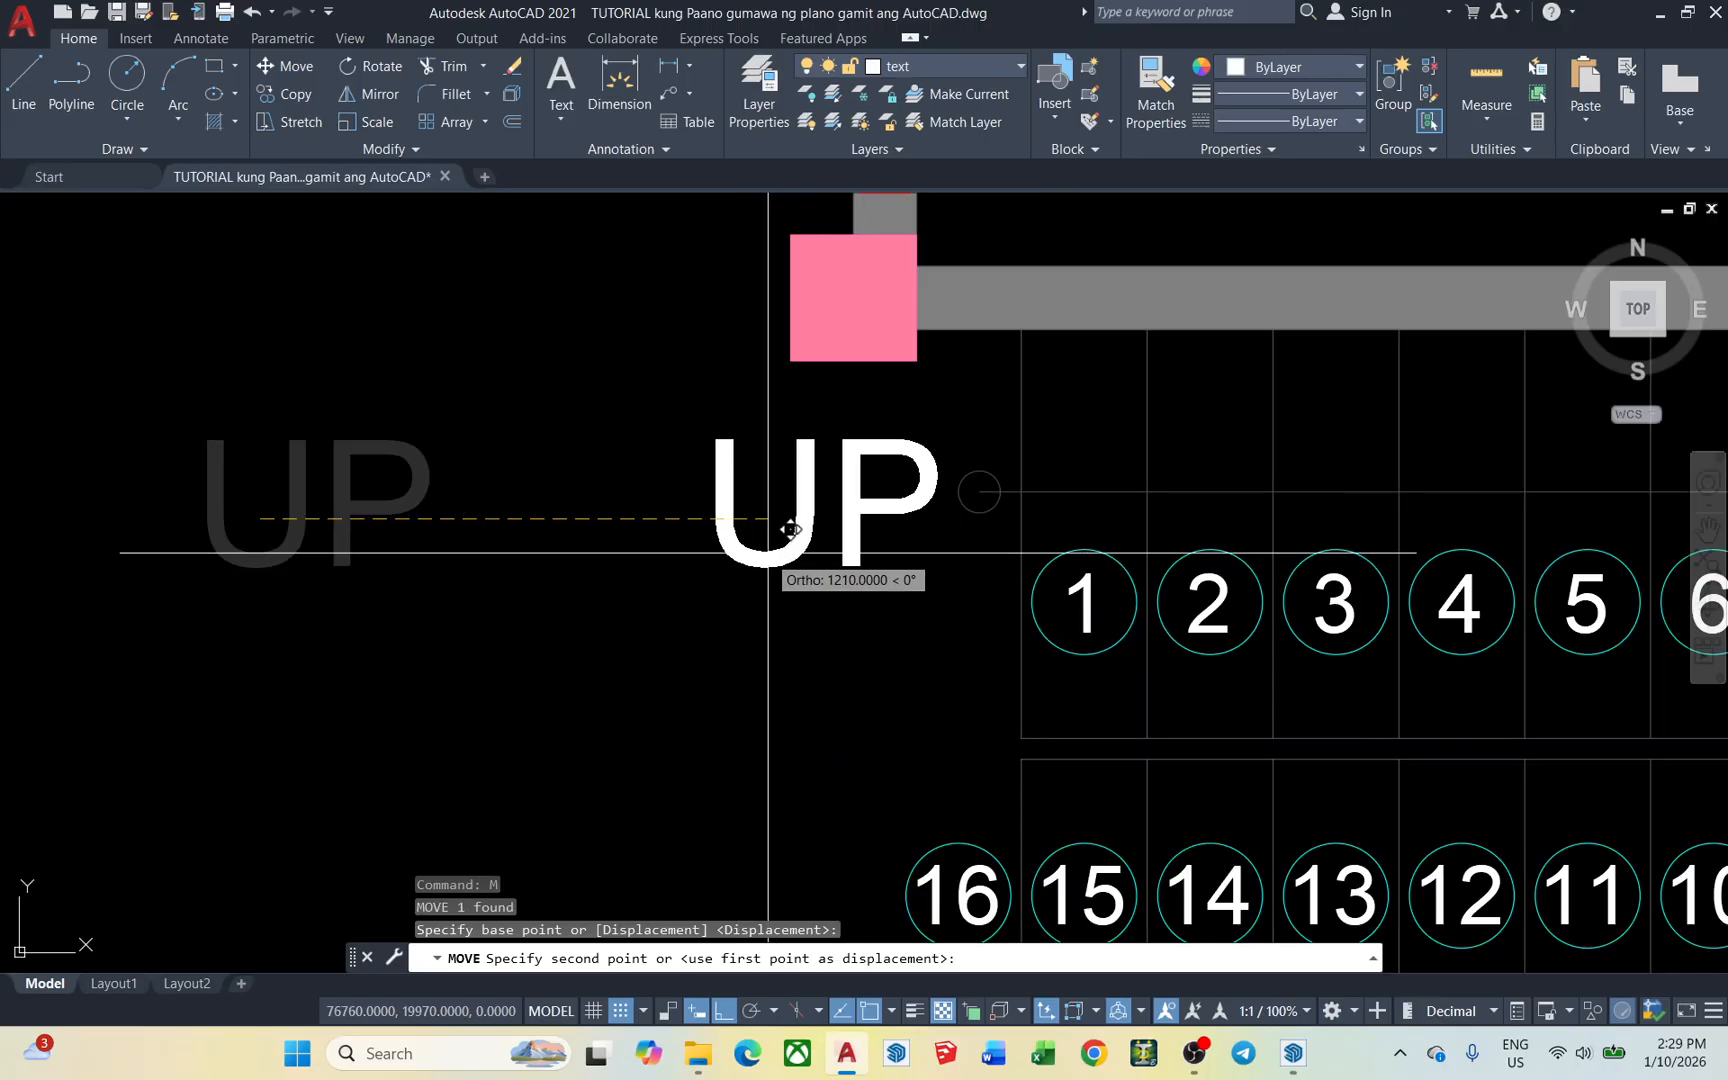
pyautogui.scroll(-4, 815, 450)
pyautogui.scroll(4, 849, 417)
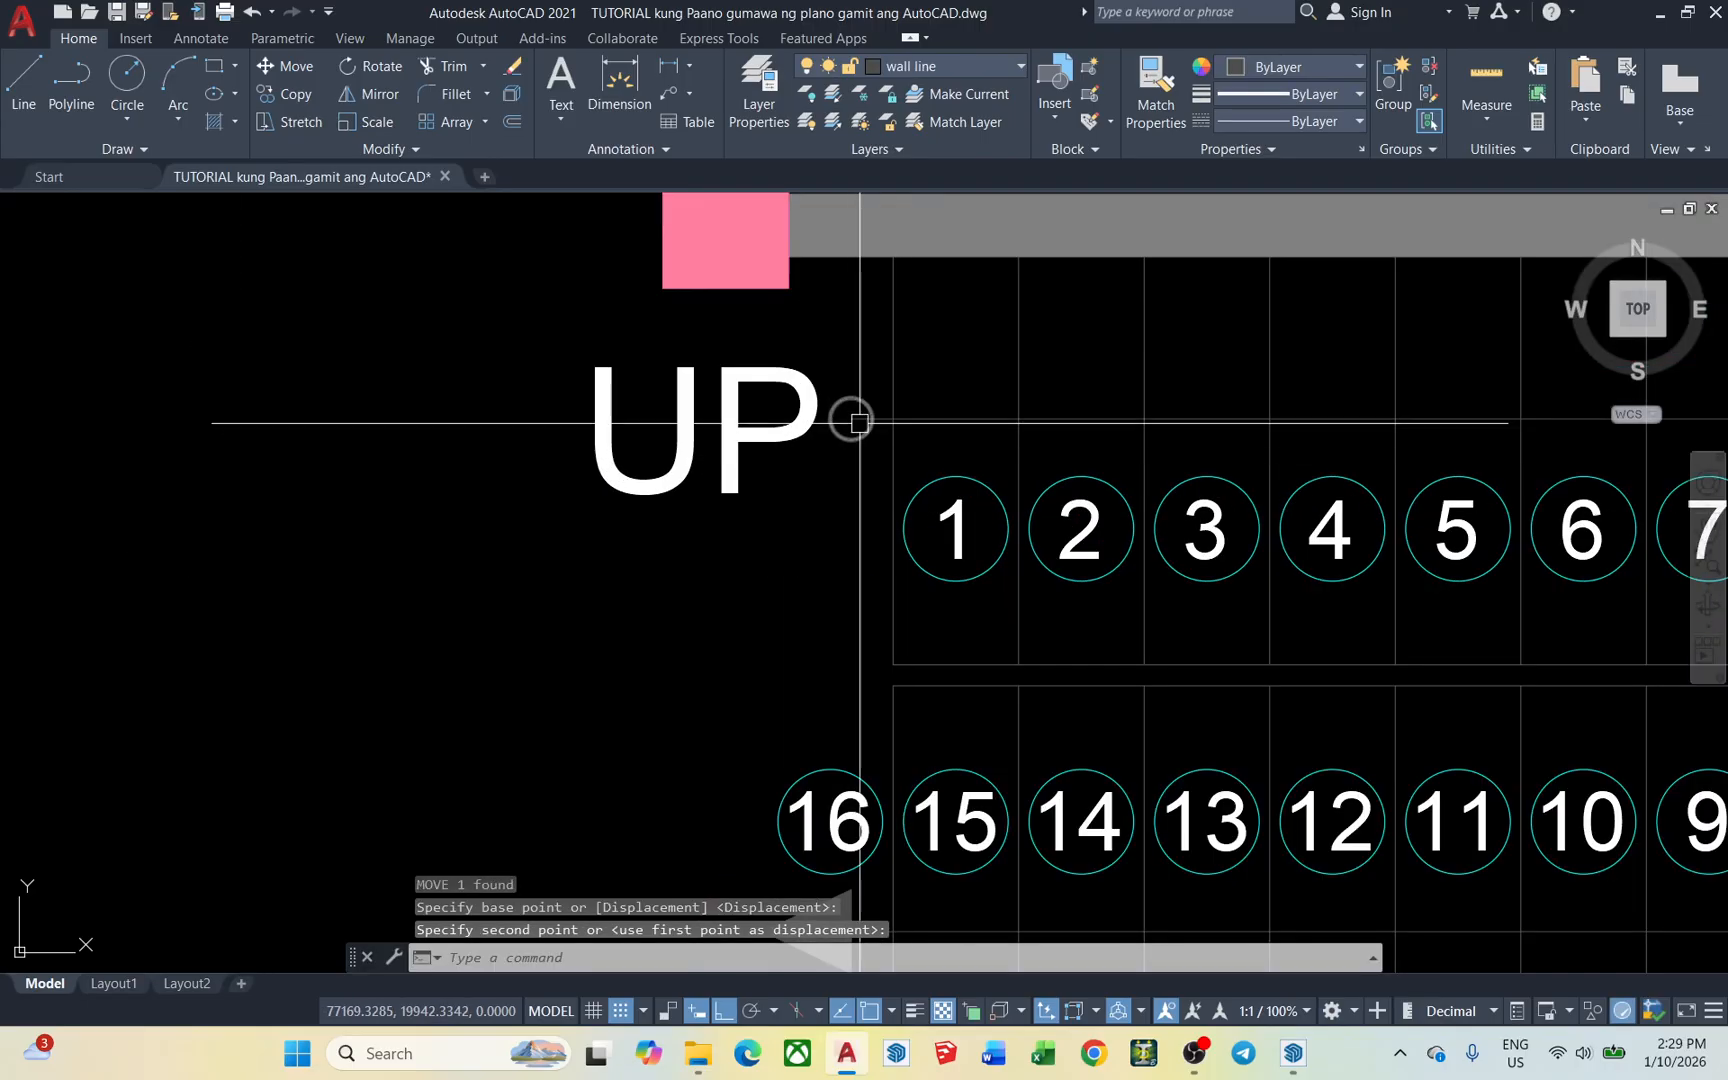
pyautogui.scroll(-2, 760, 430)
pyautogui.click(693, 450)
pyautogui.scroll(2, 683, 471)
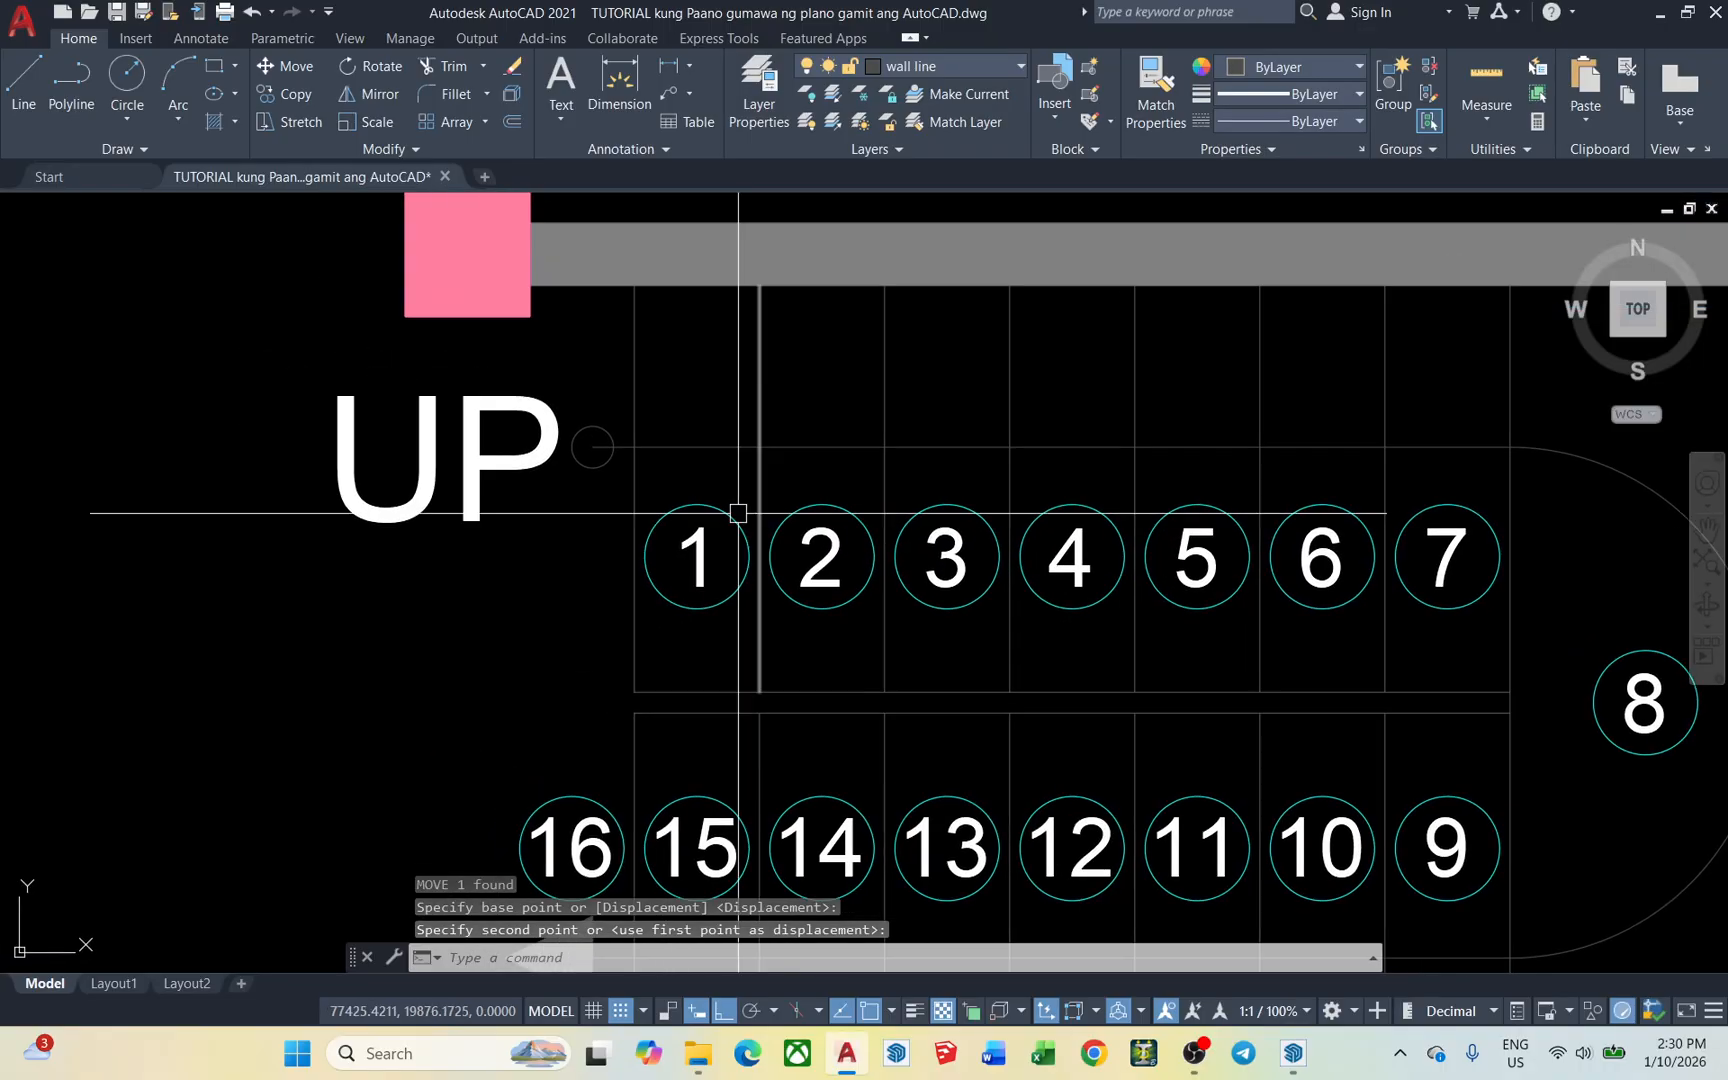
# Check which layers the step number circles and the stair walk line are on
pyautogui.click(698, 494)
pyautogui.click(837, 507)
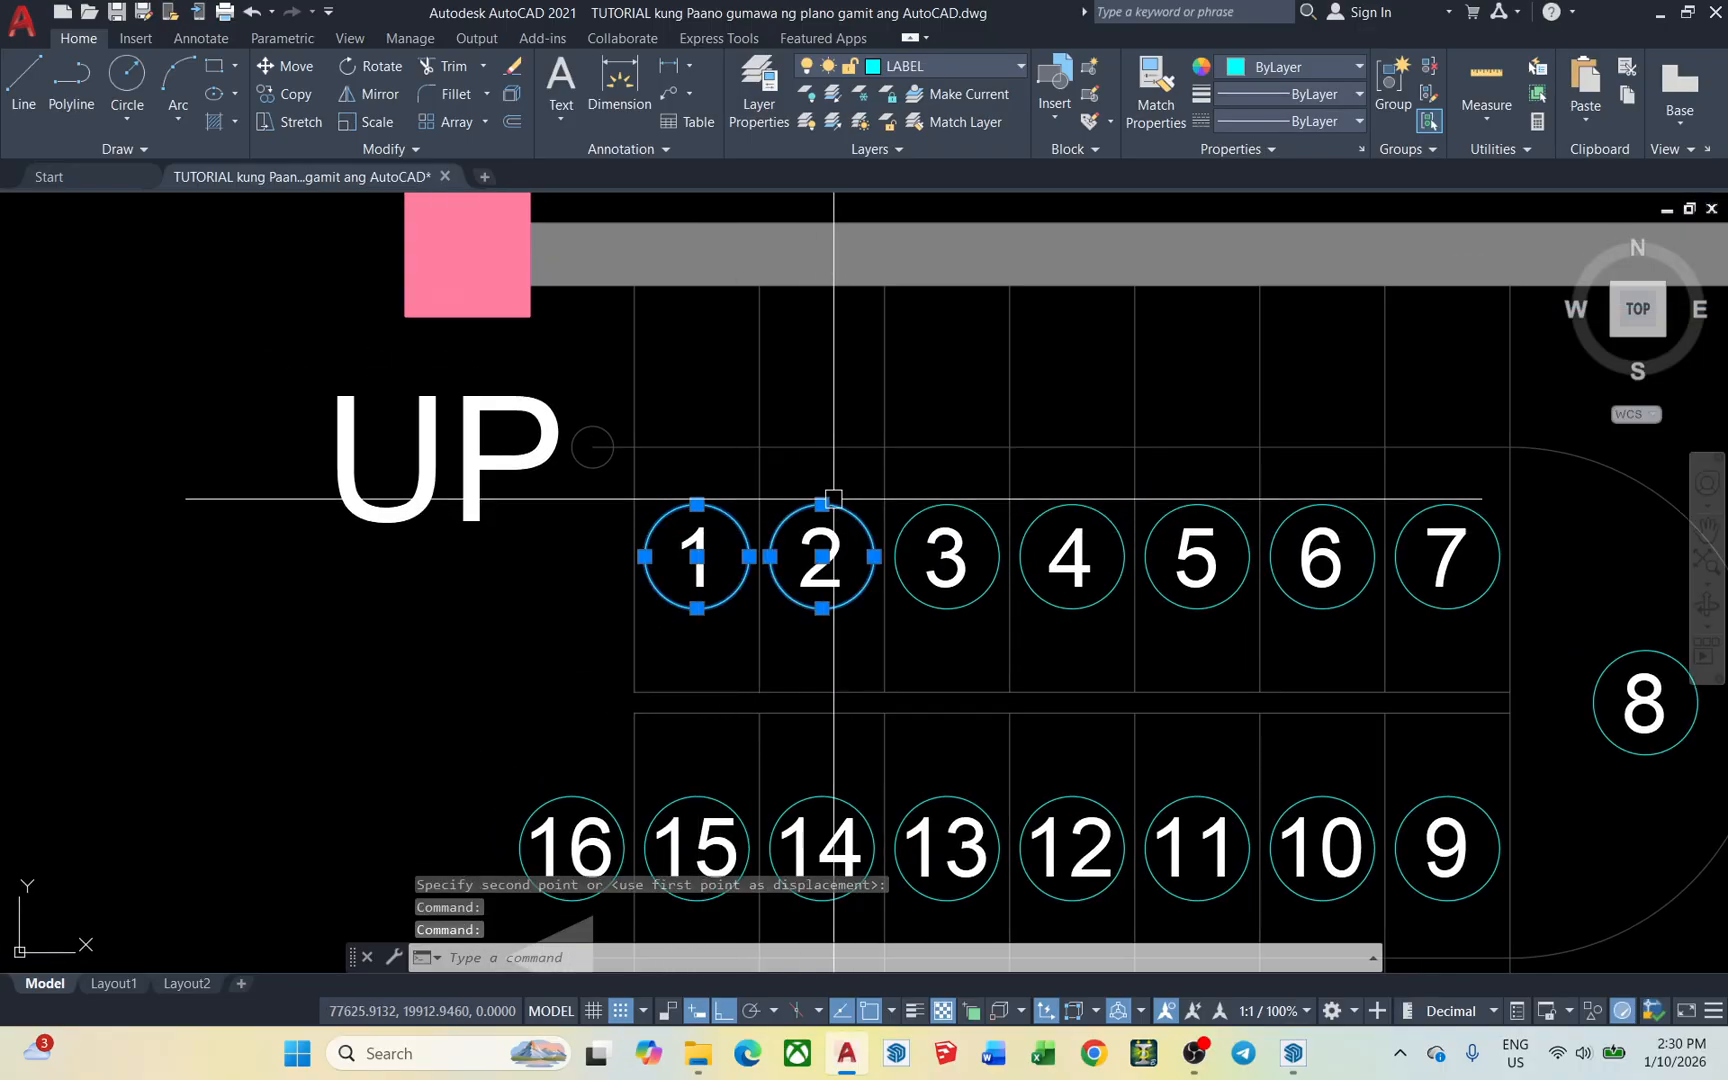
pyautogui.press('Escape')
pyautogui.click(939, 503)
pyautogui.scroll(-3, 771, 424)
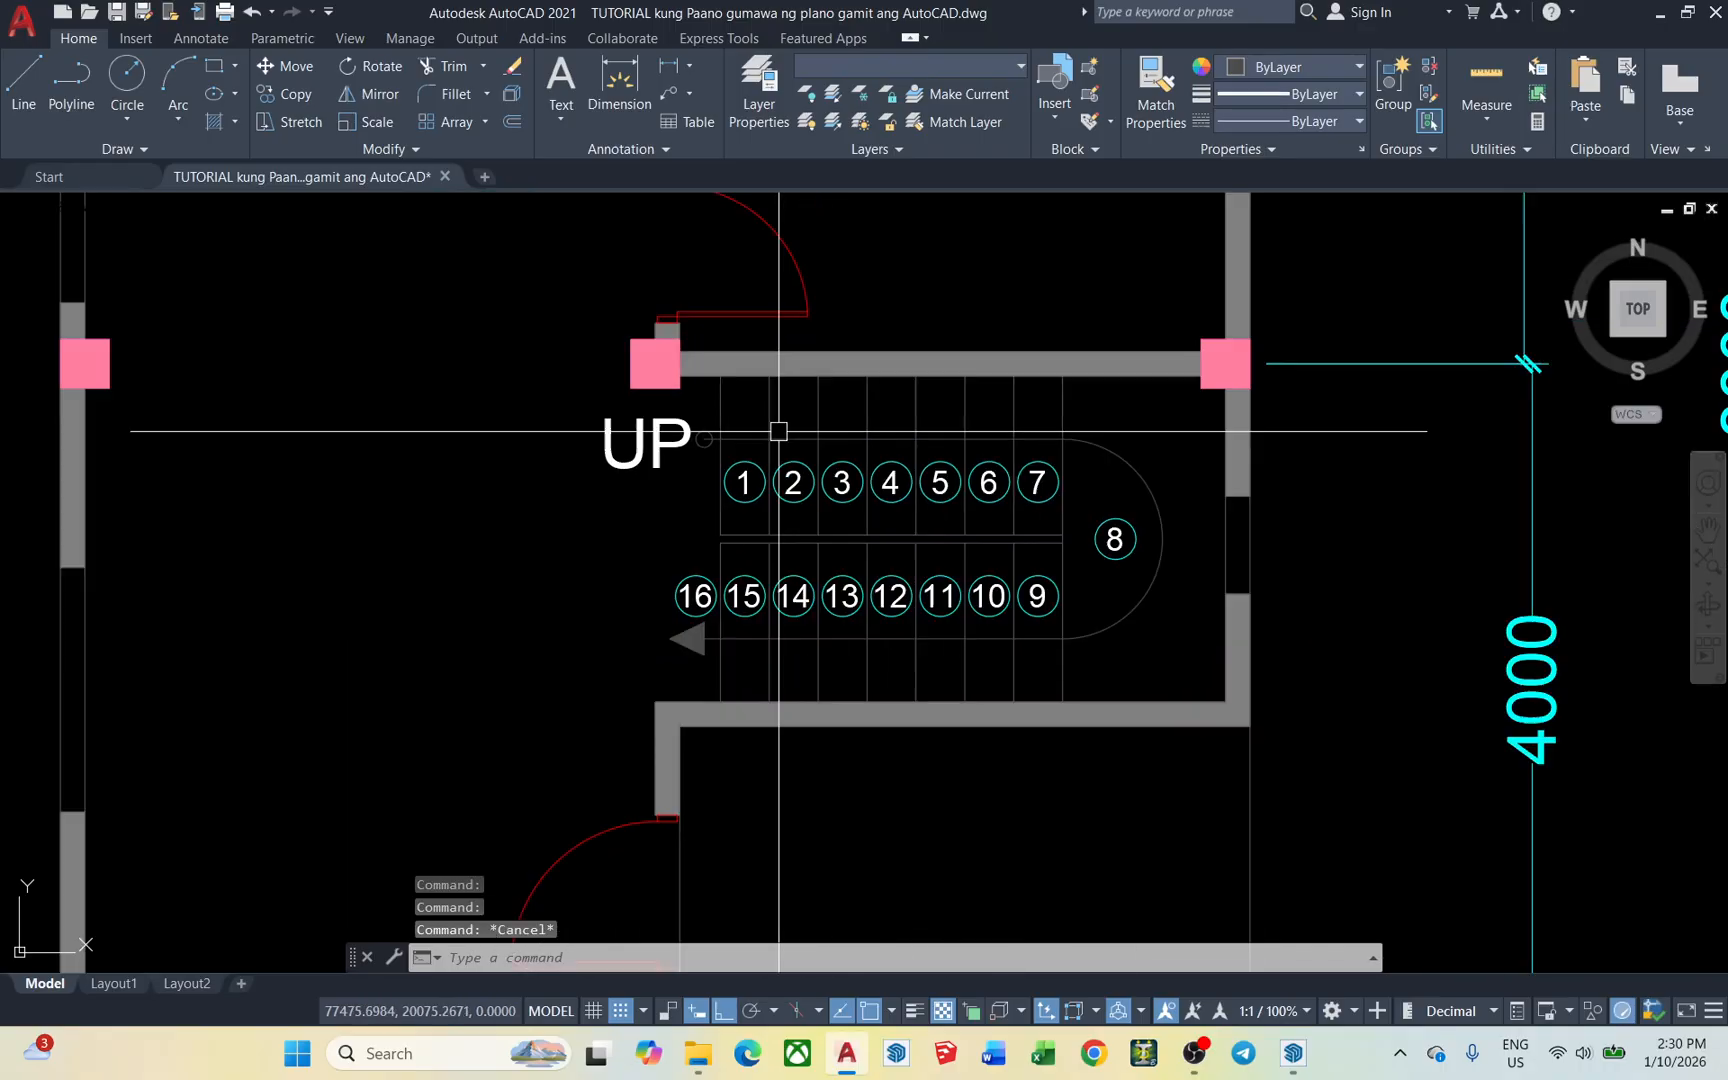
pyautogui.scroll(2, 957, 413)
pyautogui.click(907, 397)
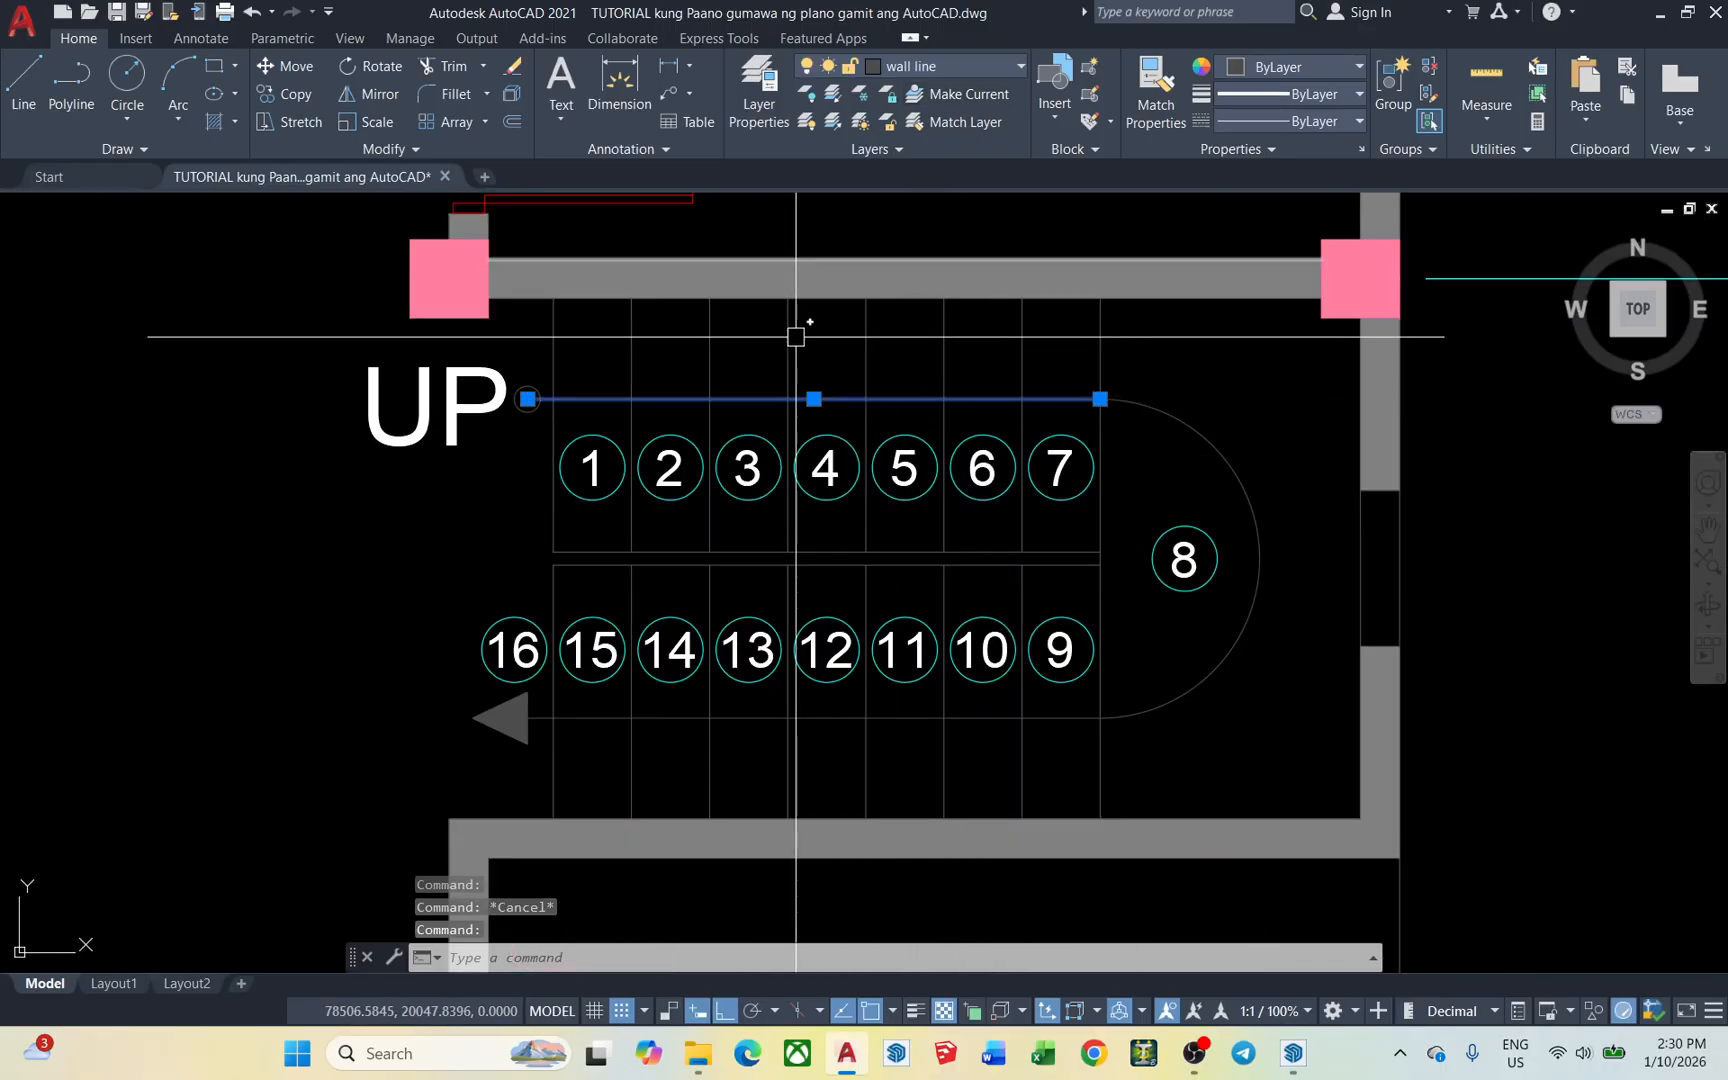
pyautogui.moveTo(722, 400); pyautogui.dragTo(822, 489, button='middle')
pyautogui.scroll(1, 714, 525)
pyautogui.press('Escape')
pyautogui.scroll(-3, 832, 491)
pyautogui.moveTo(625, 515); pyautogui.dragTo(625, 525, button='middle')
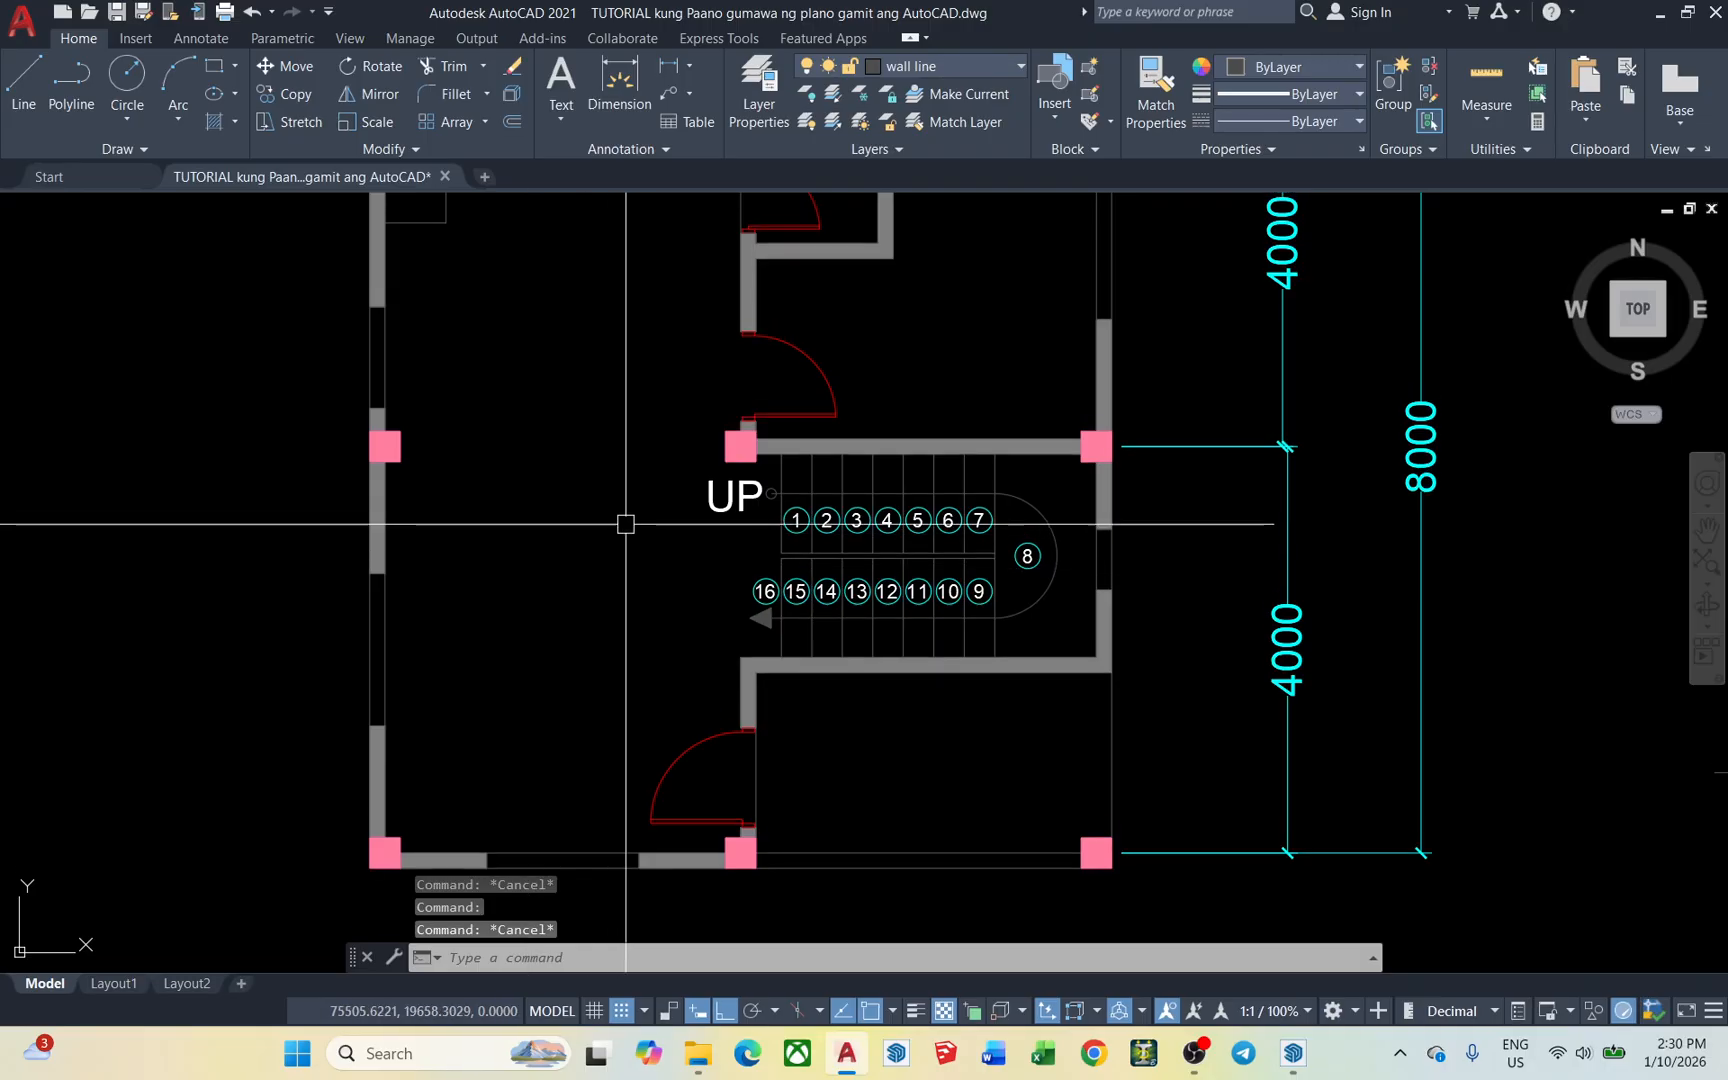
# Make door the current layer and draw a vertical sample line in the empty room beside the staircase
pyautogui.click(976, 66)
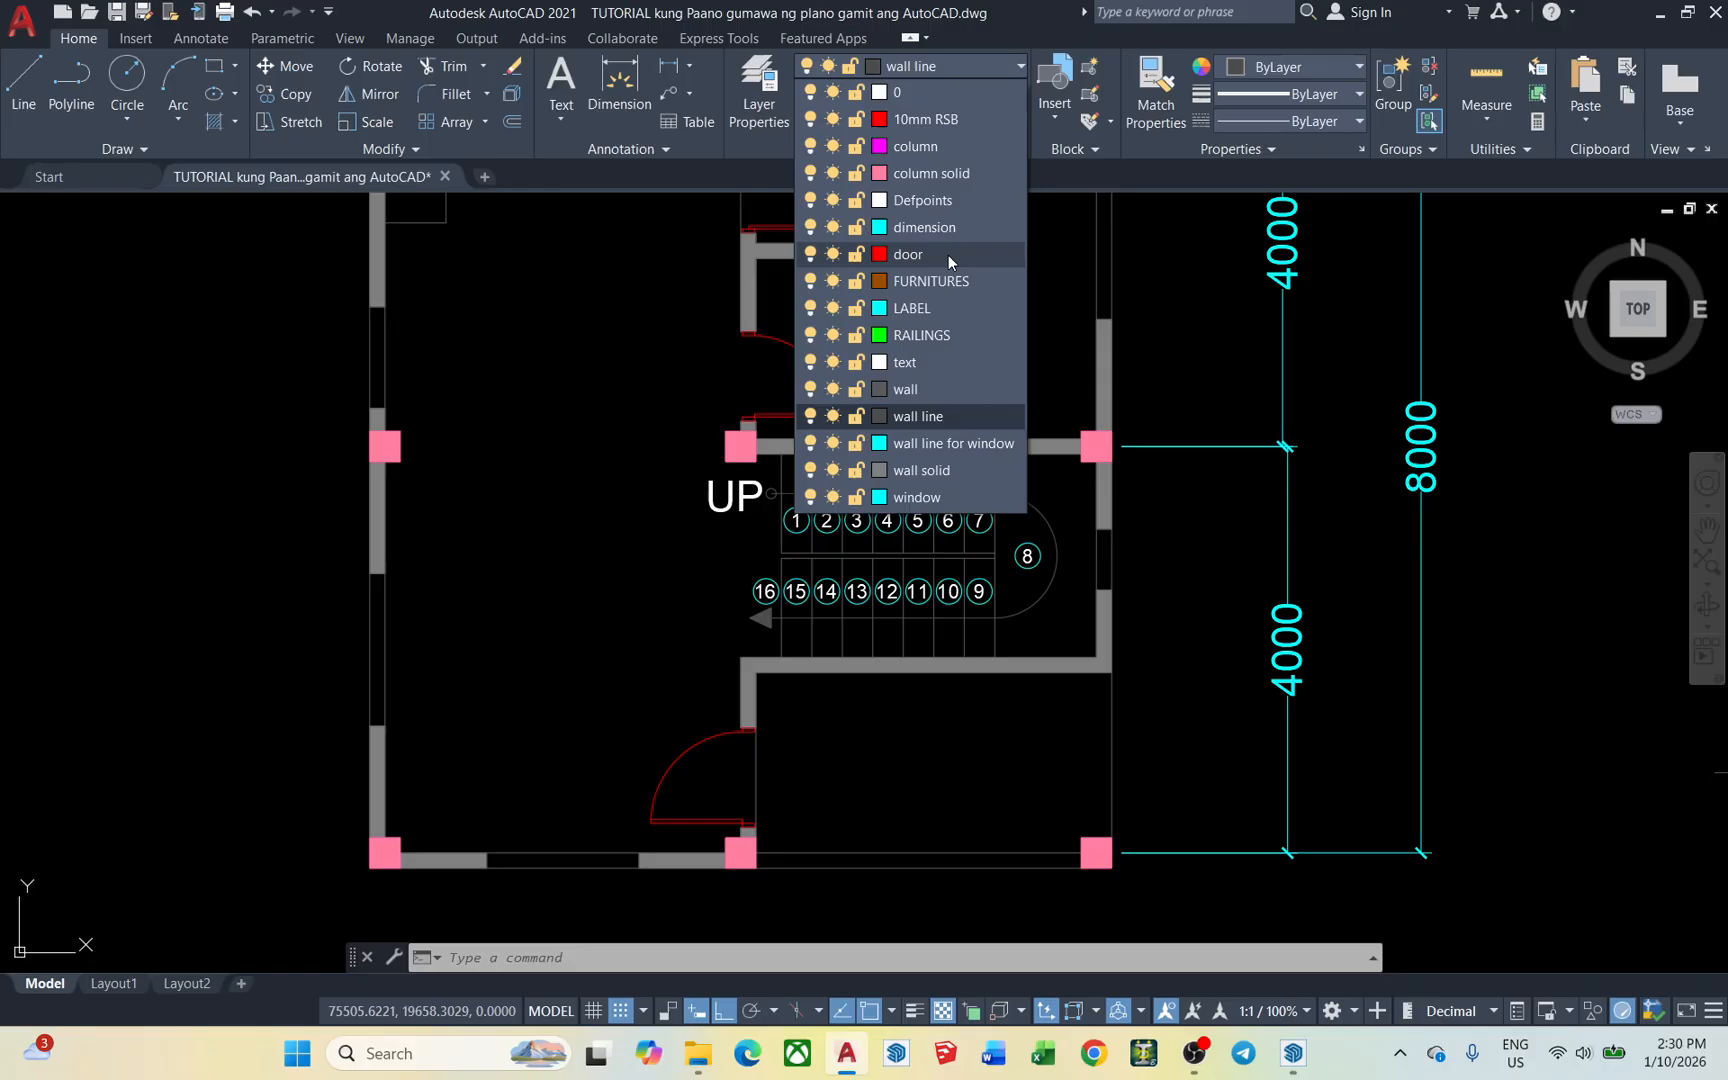
pyautogui.click(908, 254)
pyautogui.press('Escape')
pyautogui.press('Escape')
pyautogui.press('Escape')
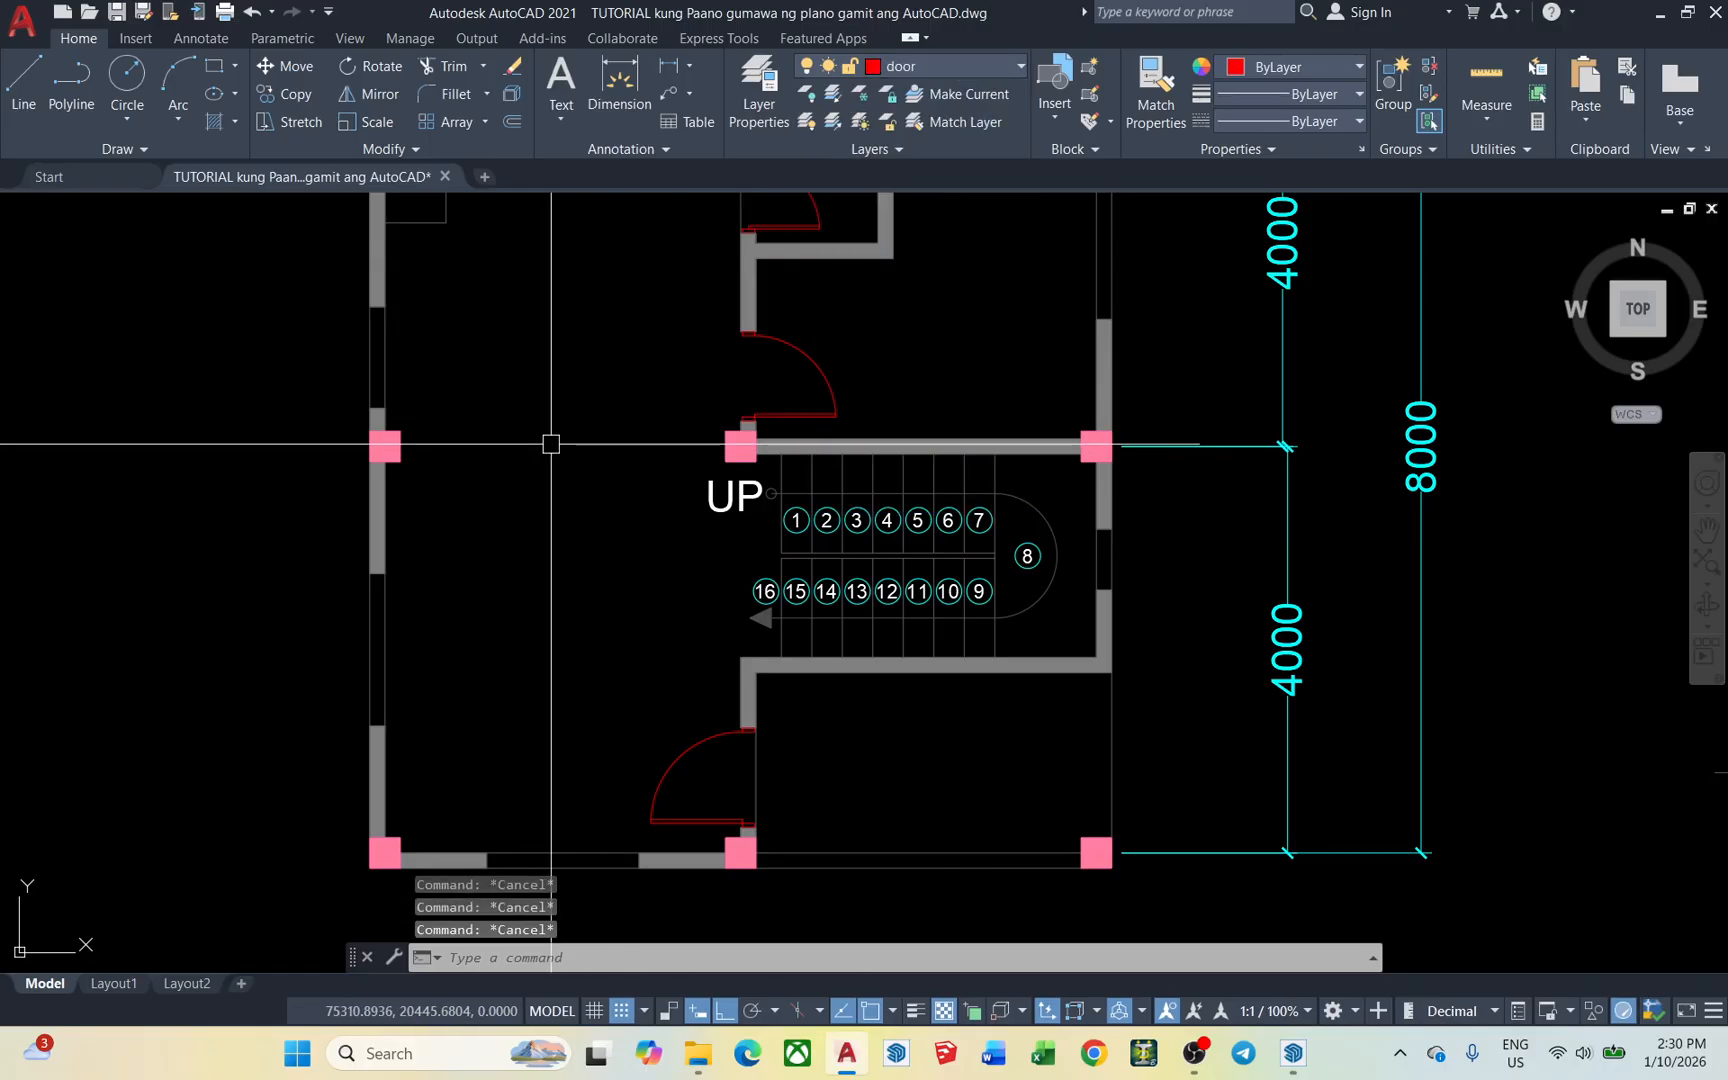
pyautogui.write('l')
pyautogui.press('Return')
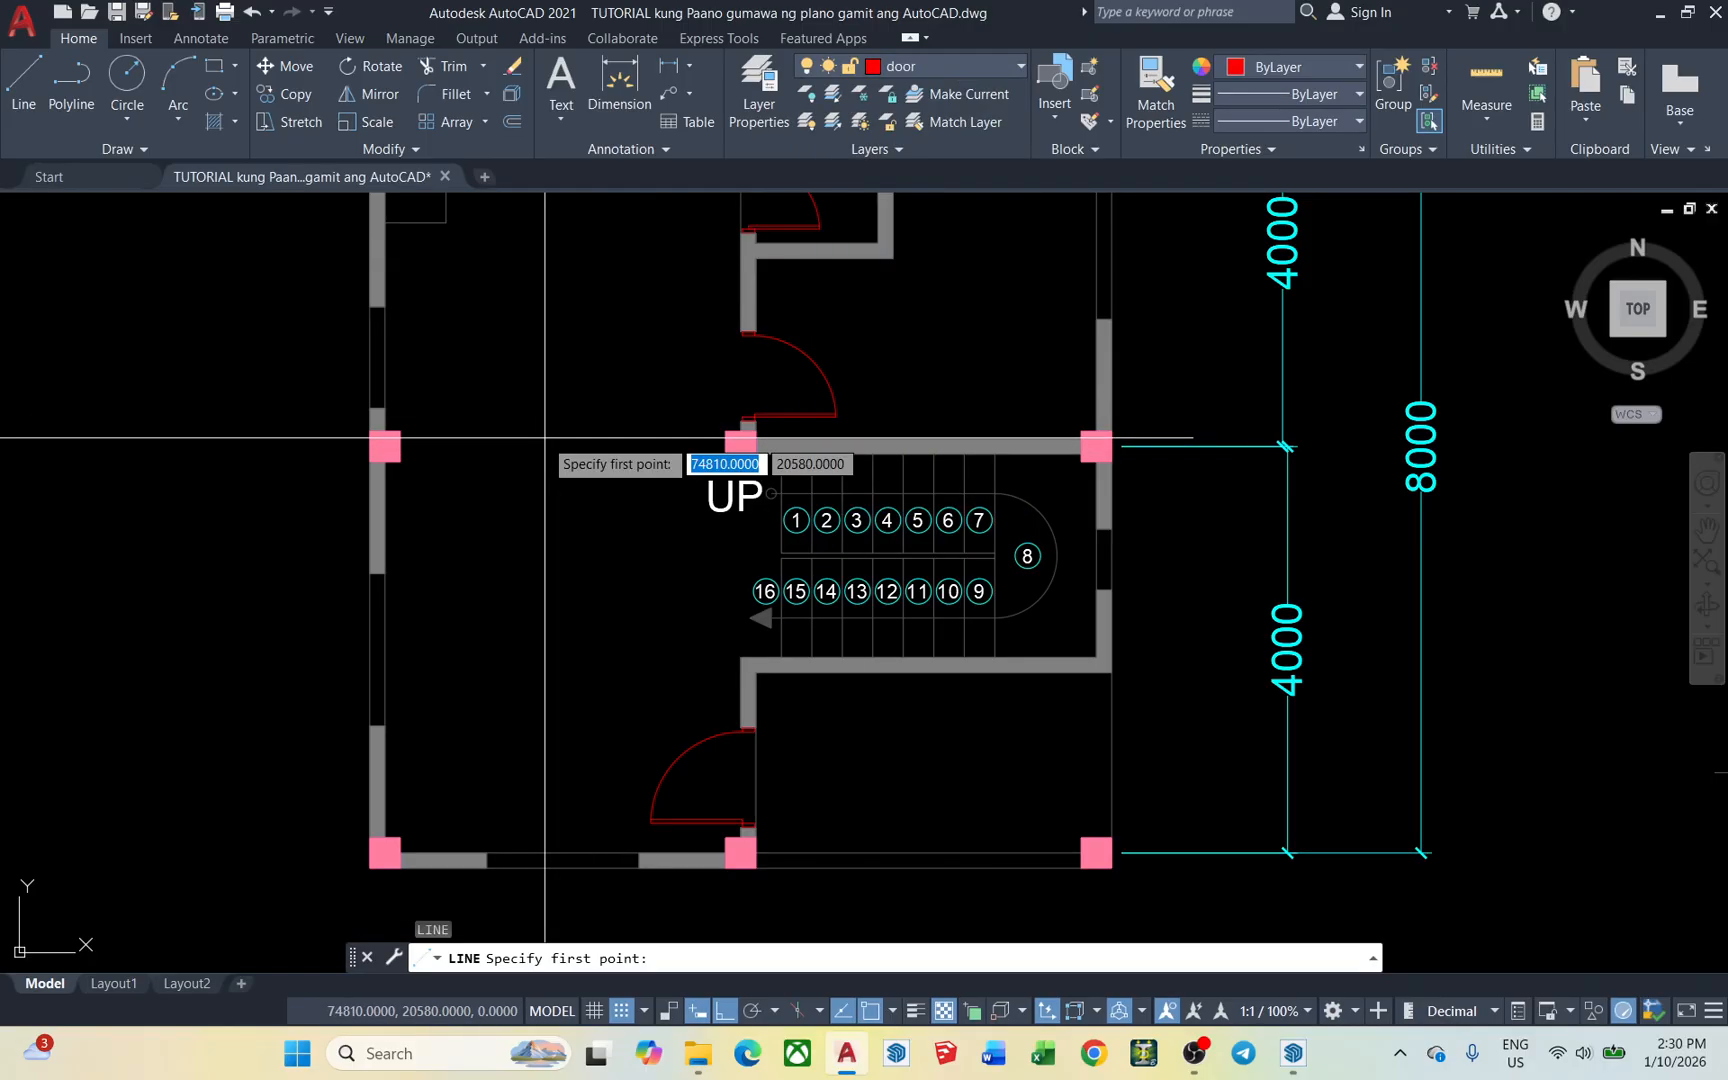
pyautogui.click(540, 420)
pyautogui.click(540, 575)
pyautogui.press('Escape')
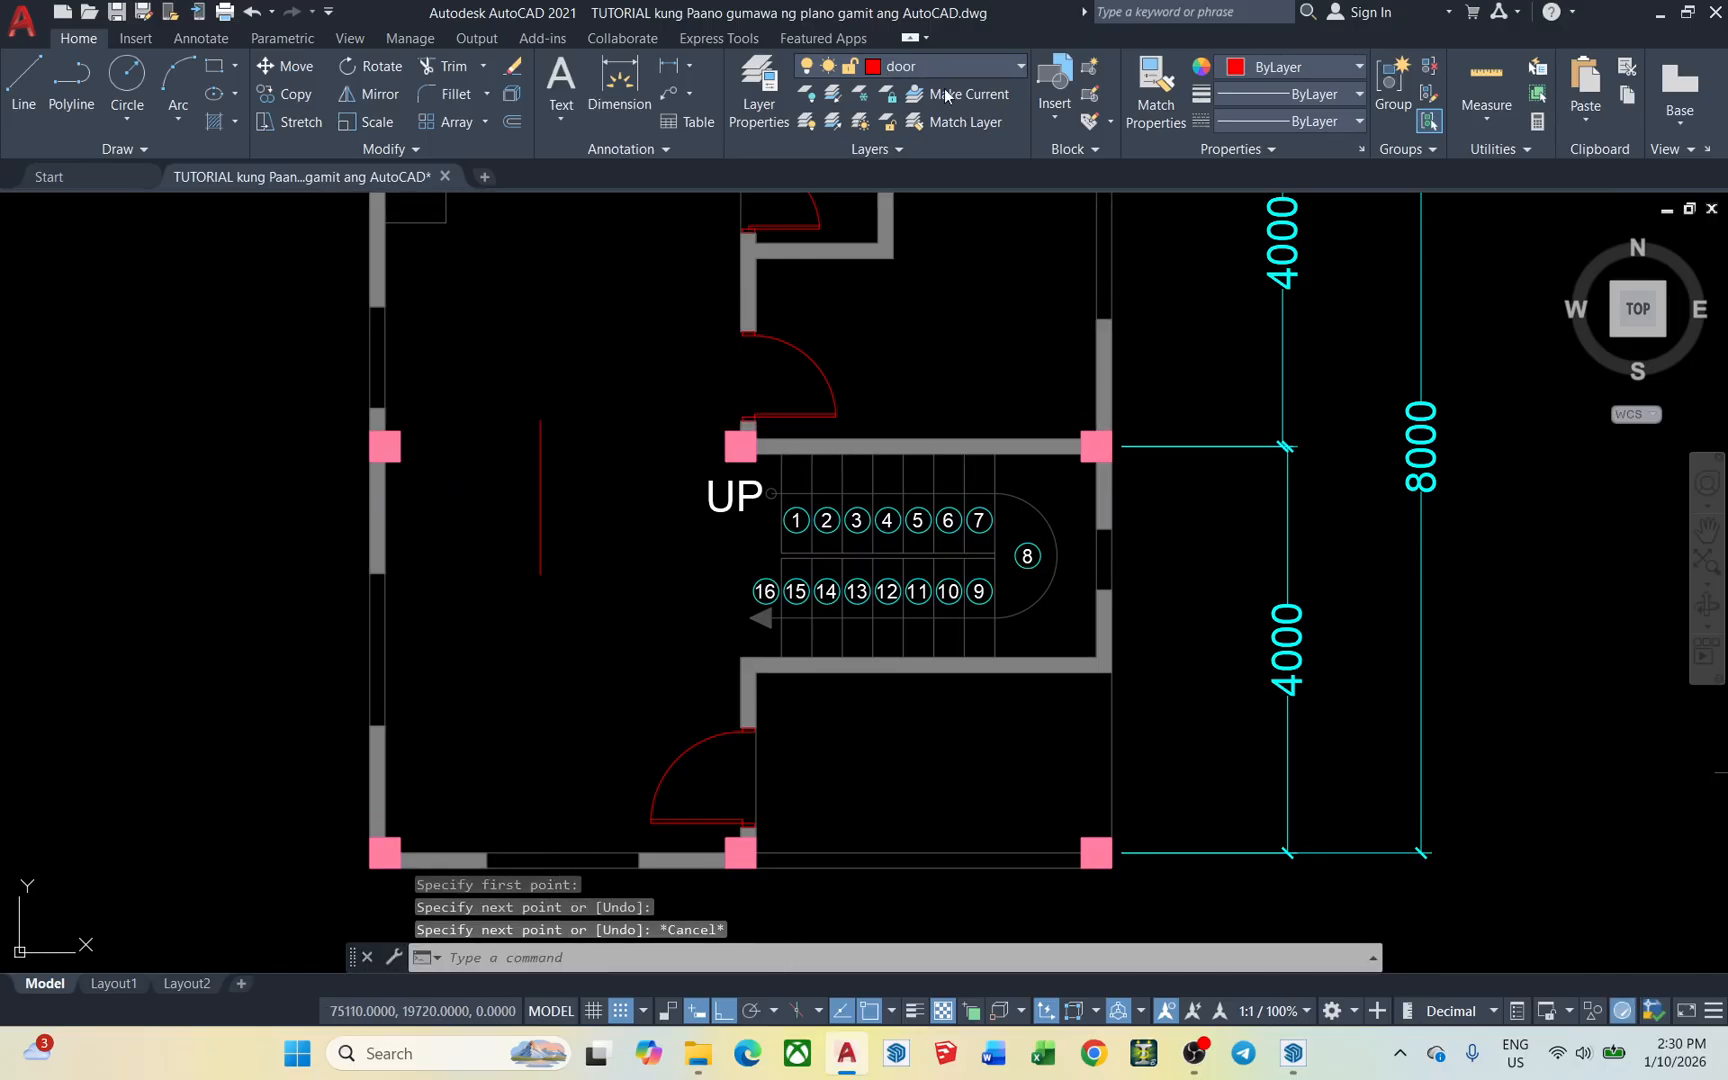
# Make RAILINGS the current layer and draw a shorter vertical sample line between the first sample line and the staircase
pyautogui.click(945, 66)
pyautogui.click(946, 335)
pyautogui.scroll(3, 575, 520)
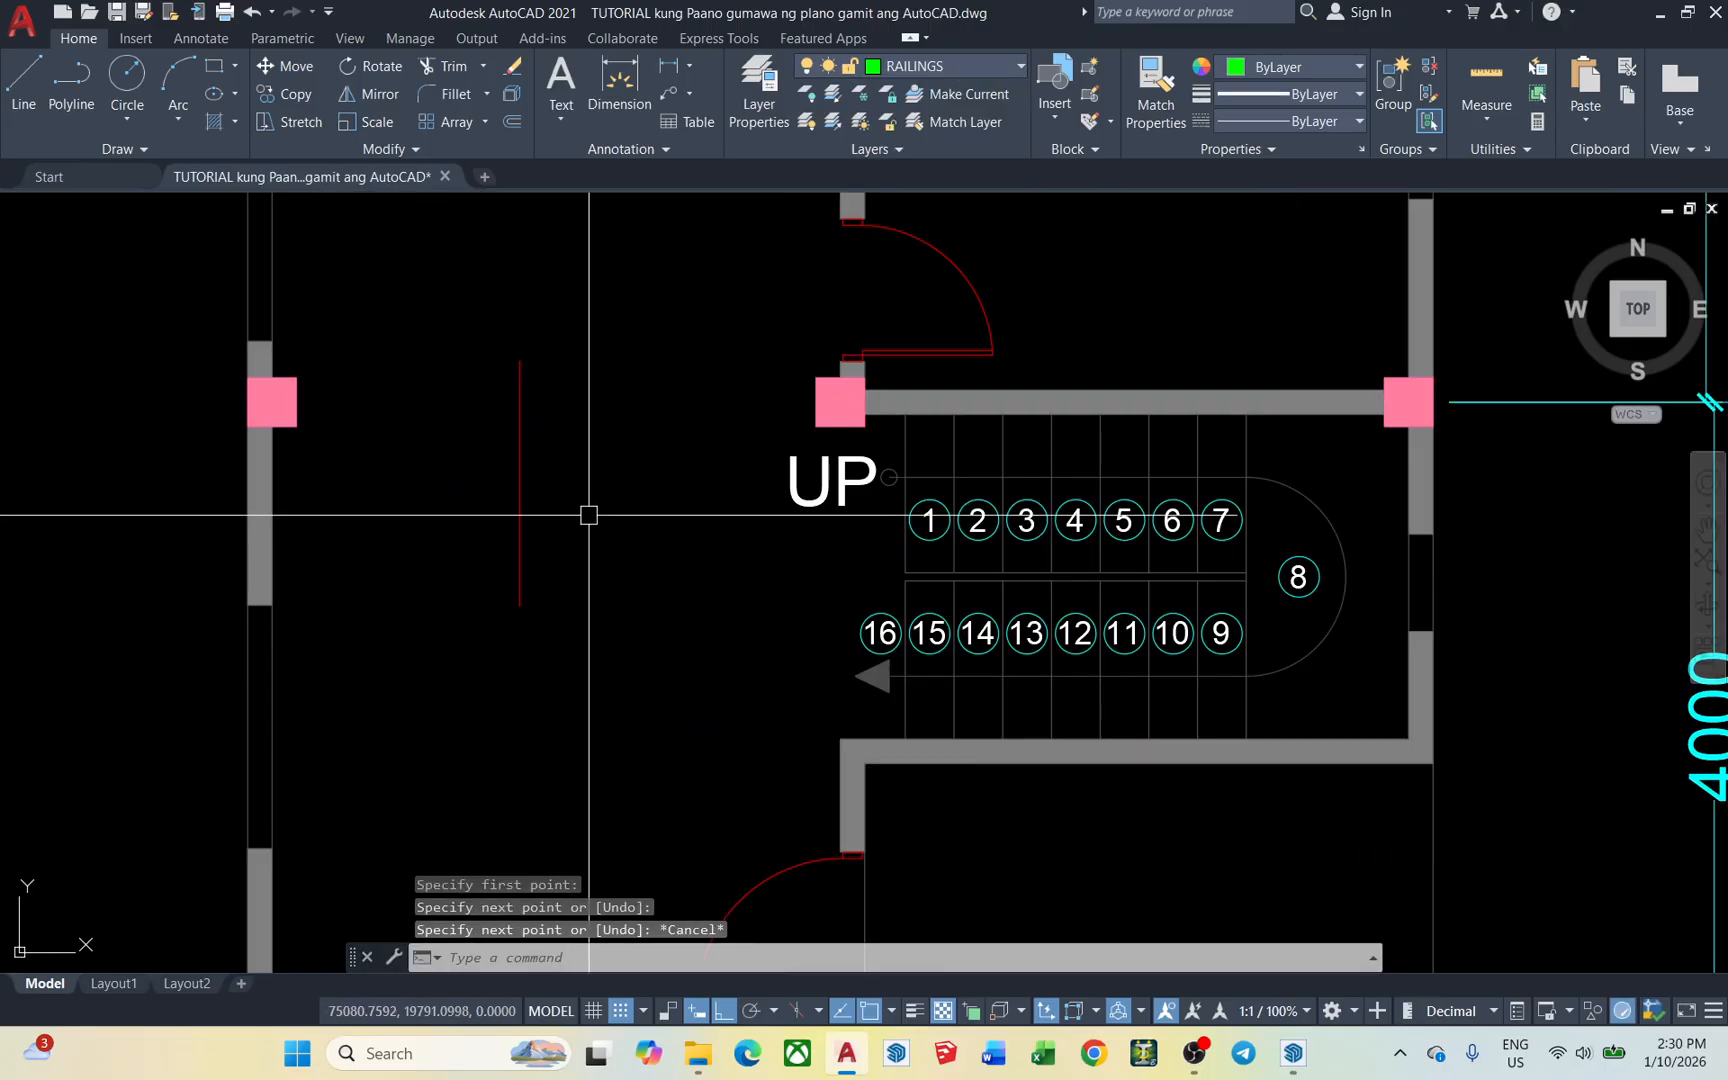
pyautogui.write('l')
pyautogui.press('Return')
pyautogui.click(575, 456)
pyautogui.click(575, 565)
pyautogui.press('Escape')
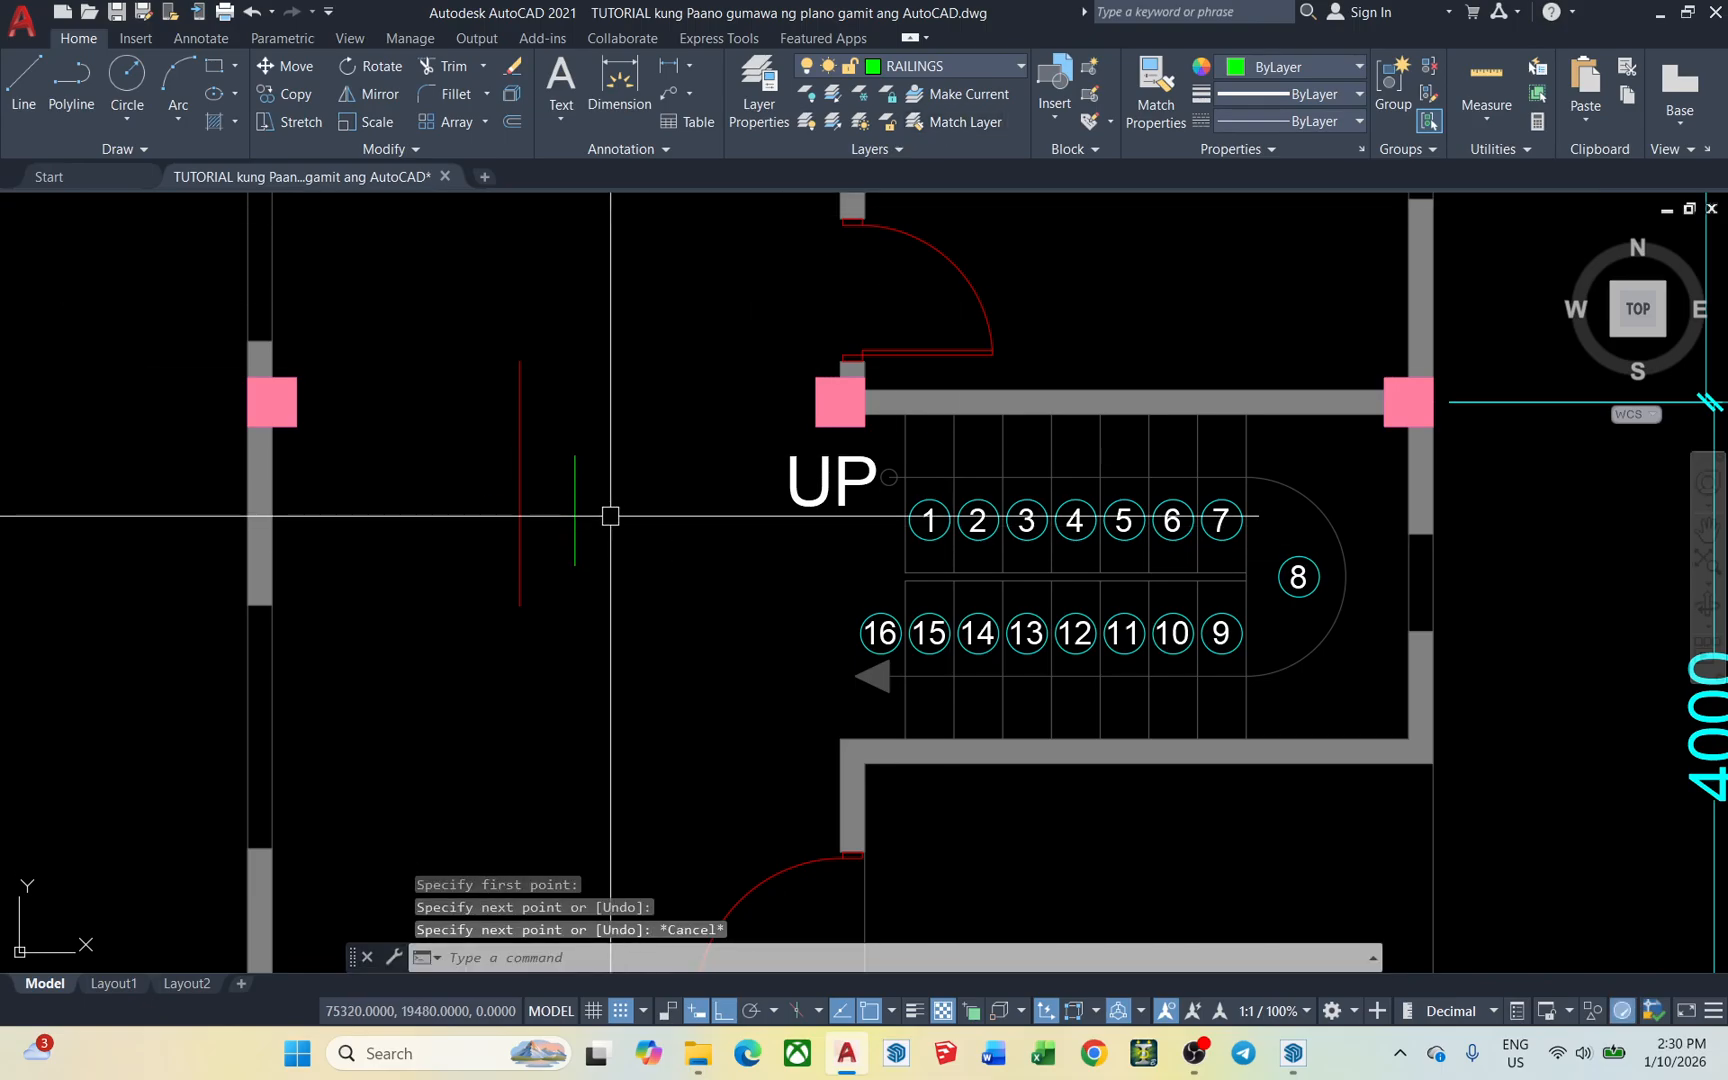
# Erase the two vertical sample lines drawn in the room beside the staircase
pyautogui.click(613, 517)
pyautogui.click(460, 473)
pyautogui.write('e')
pyautogui.press('Return')
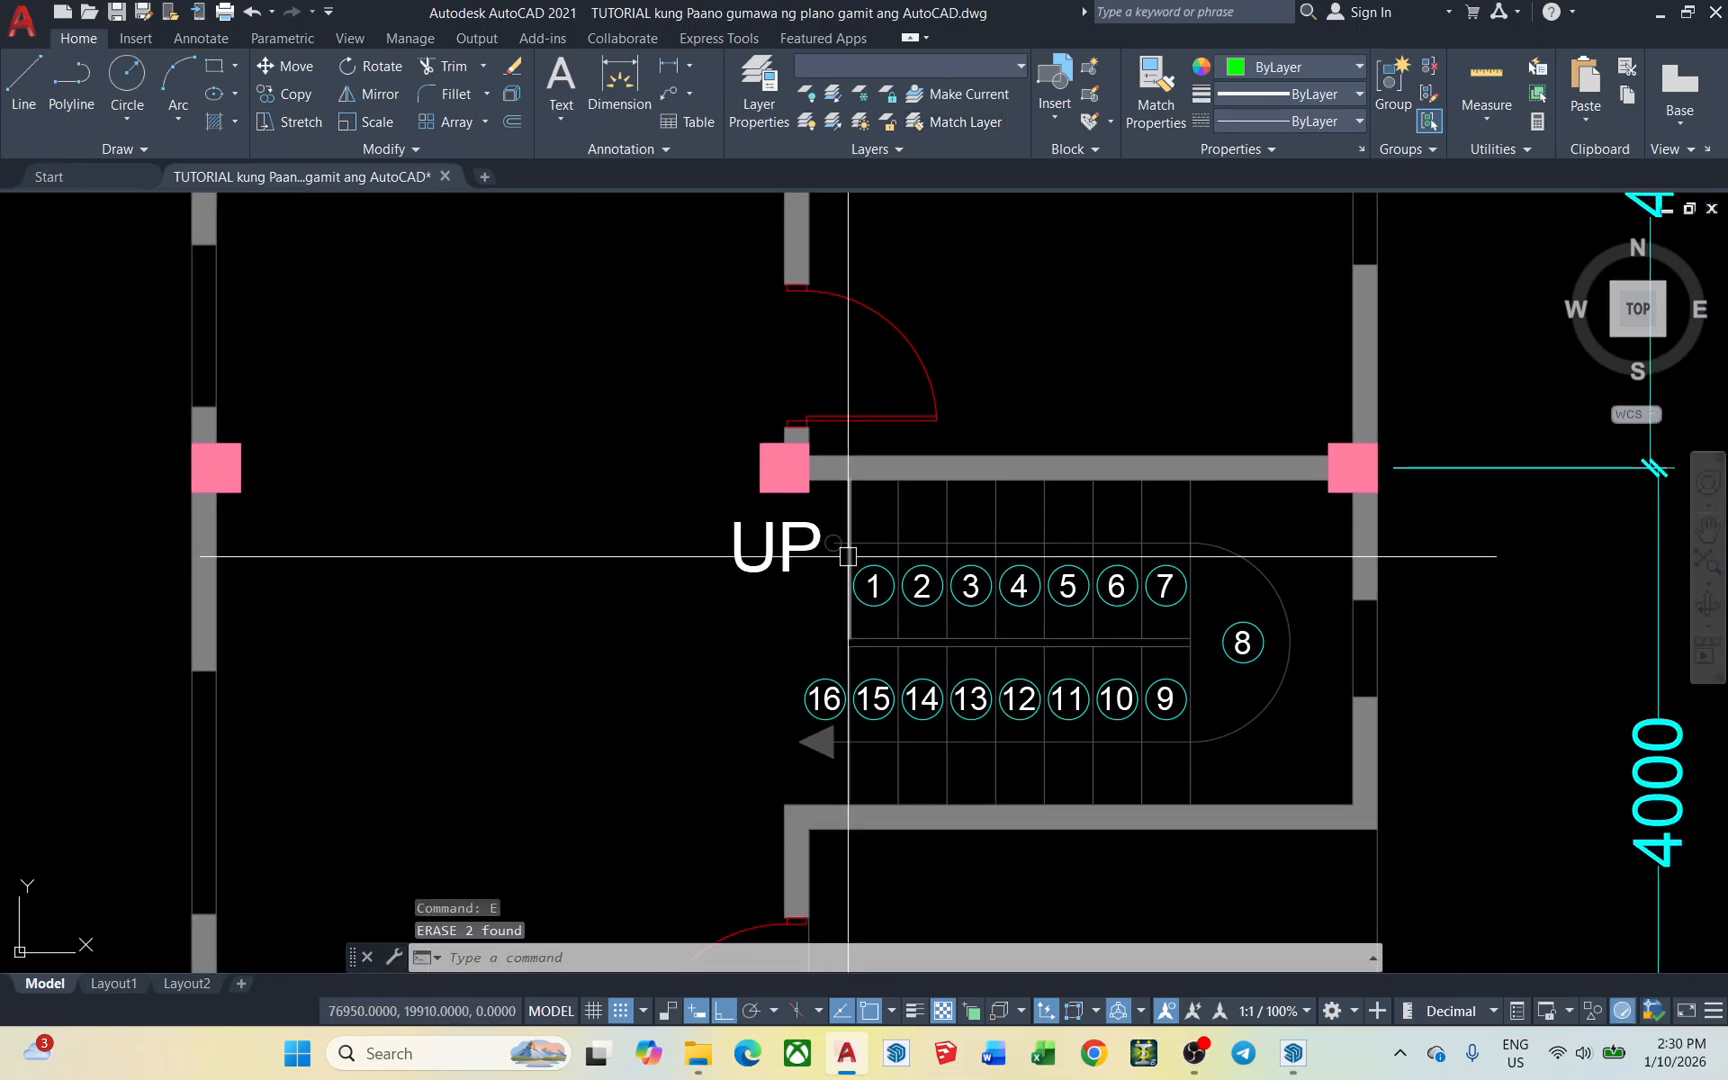
# Check the layer of the walk line's upper run and of the small circle at its start
pyautogui.scroll(3, 860, 560)
pyautogui.click(940, 505)
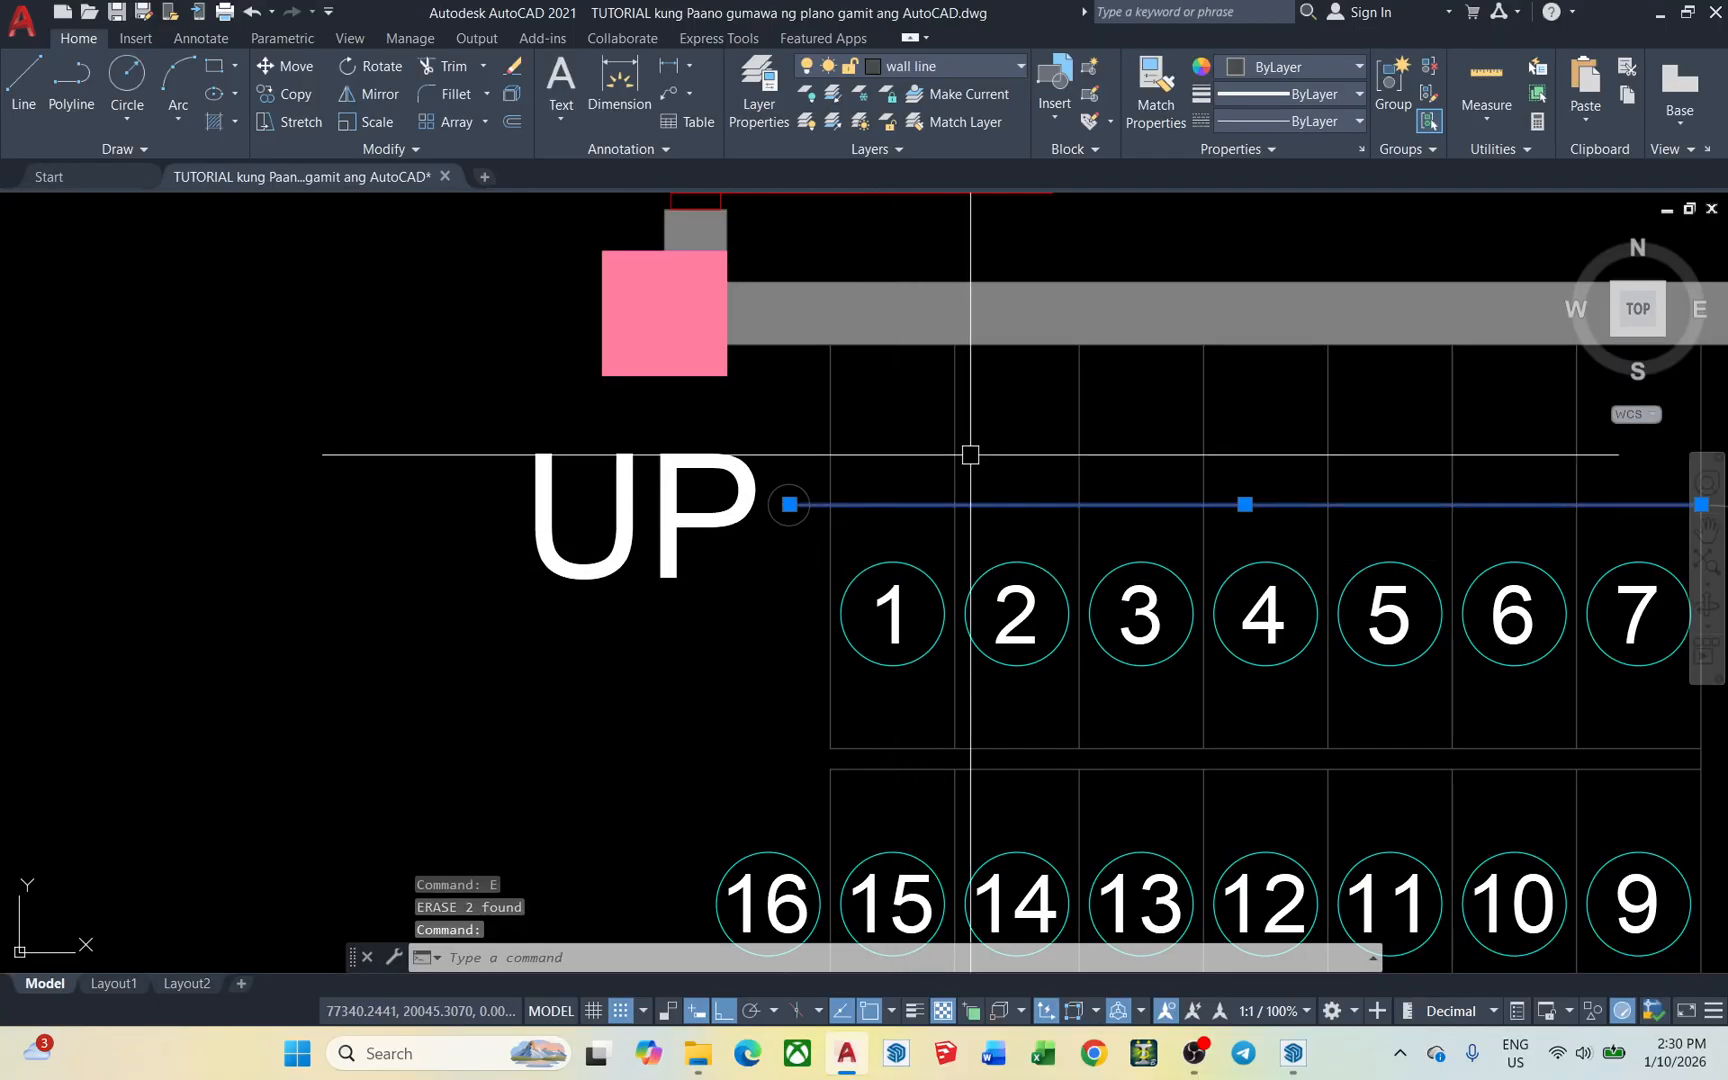
pyautogui.moveTo(818, 464); pyautogui.dragTo(636, 513, button='middle')
pyautogui.scroll(2, 625, 525)
pyautogui.press('Escape')
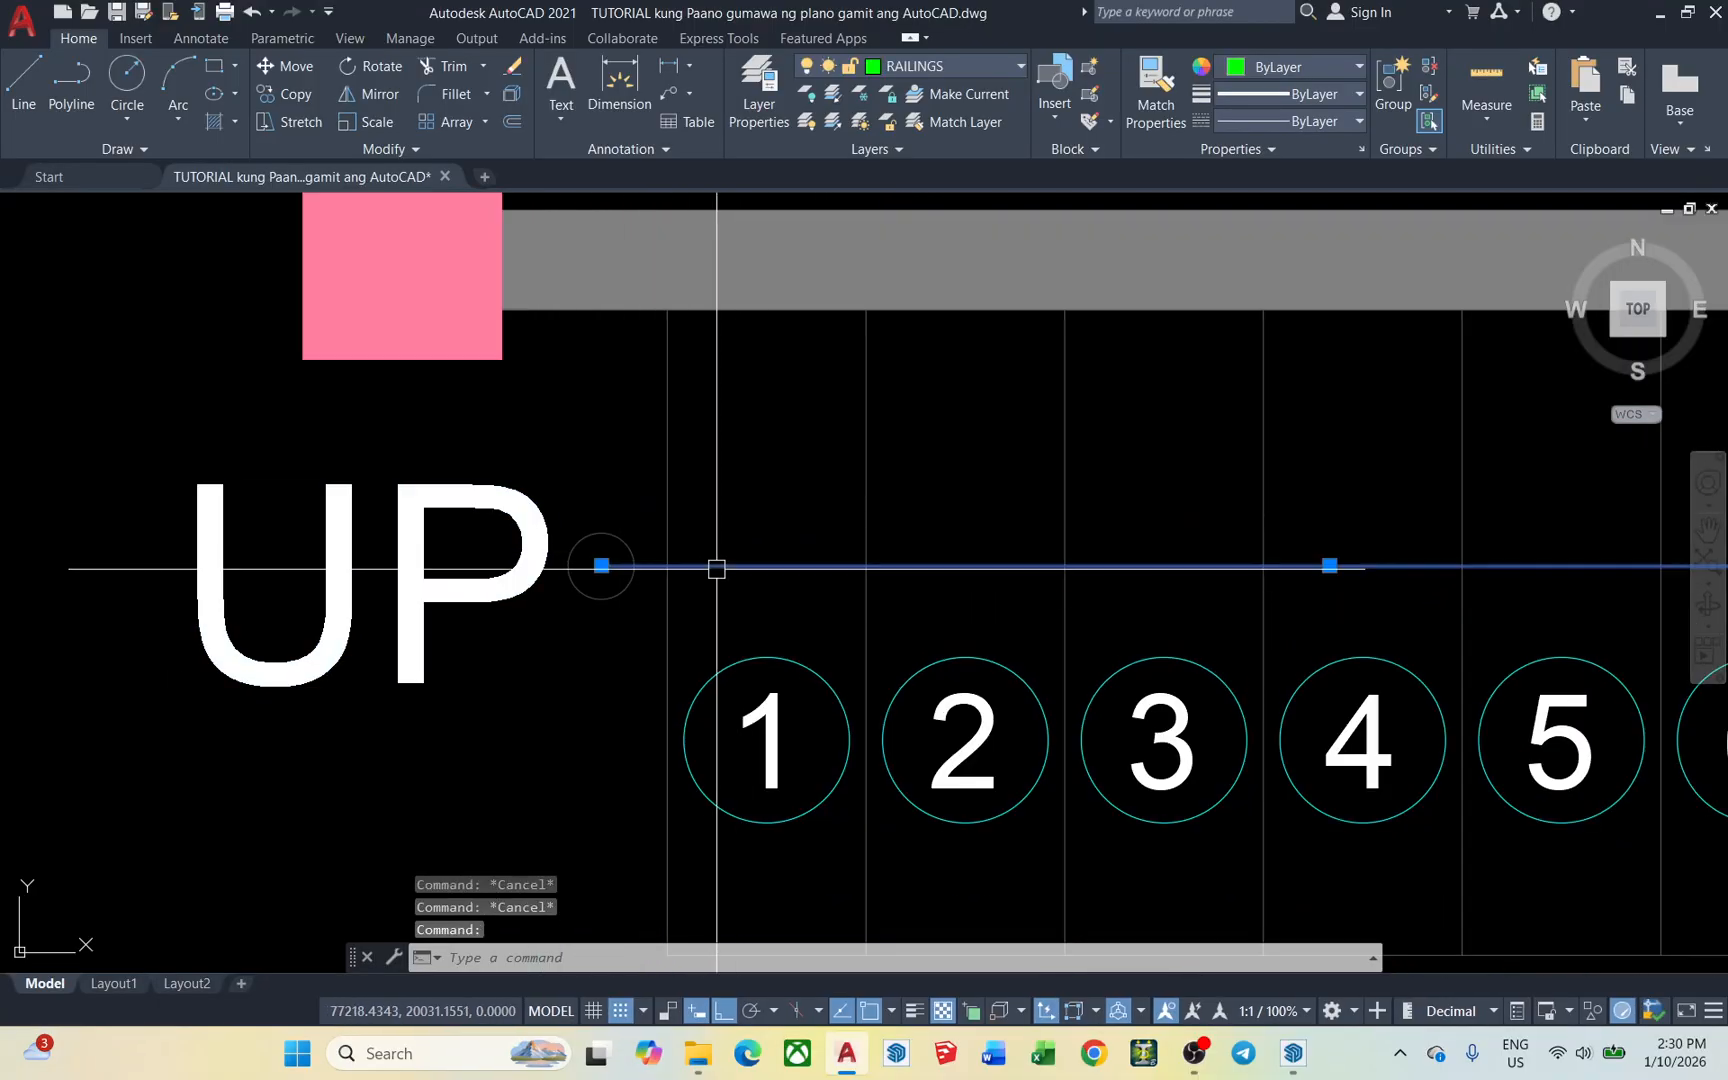
pyautogui.press('Escape')
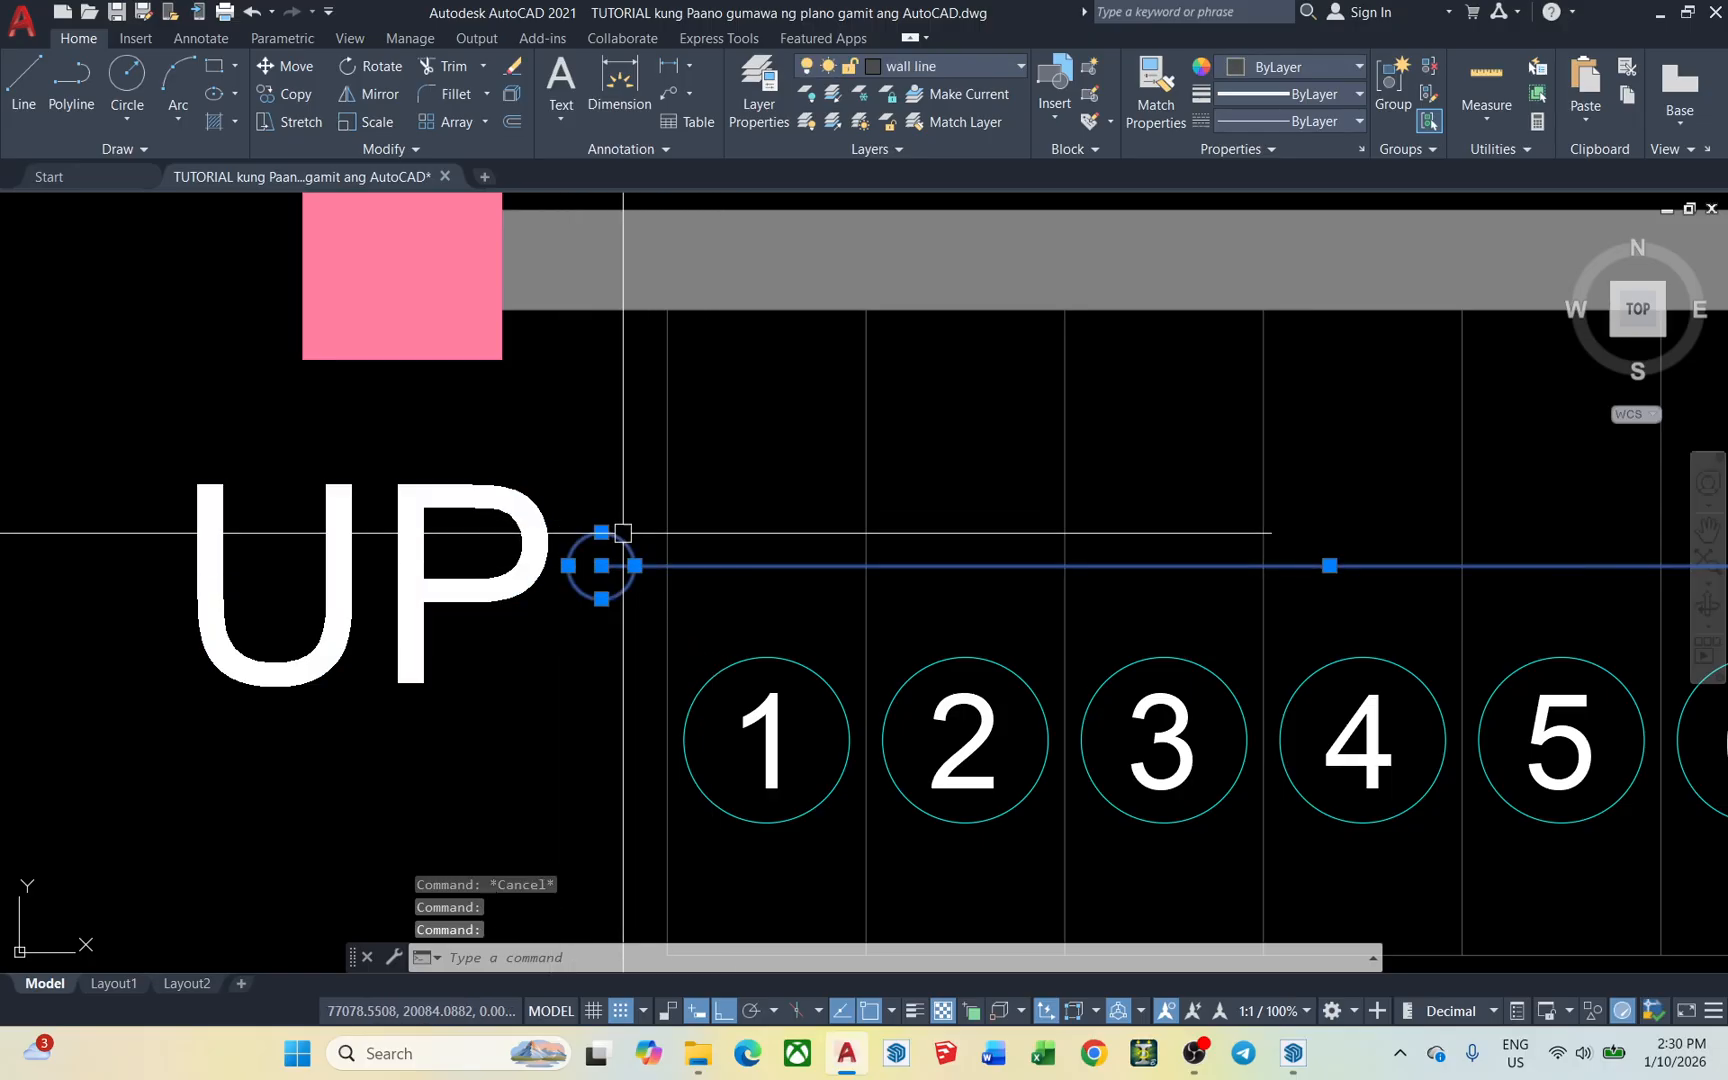
pyautogui.scroll(-4, 630, 520)
pyautogui.press('Escape')
pyautogui.scroll(4, 701, 538)
# Match the properties of step circle 1 onto the walk line's upper run and its start circle
pyautogui.write('ma')
pyautogui.press('Return')
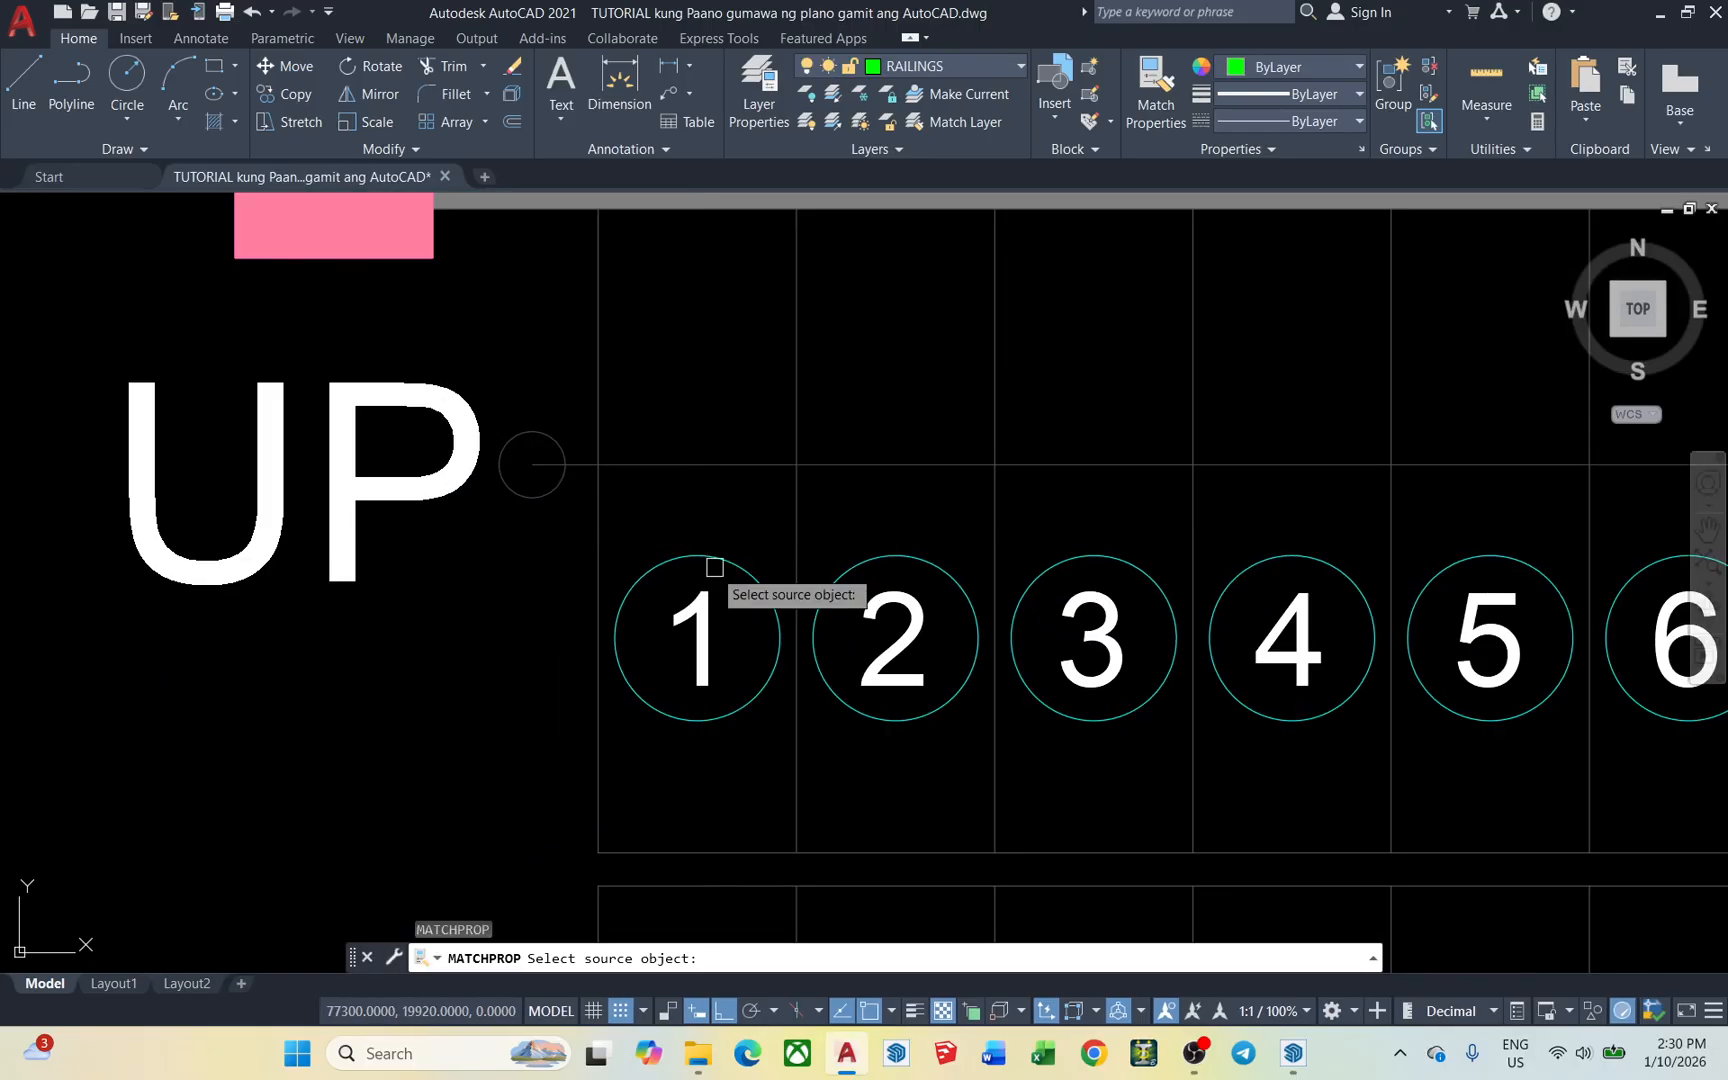
pyautogui.click(727, 567)
pyautogui.click(733, 474)
pyautogui.click(575, 436)
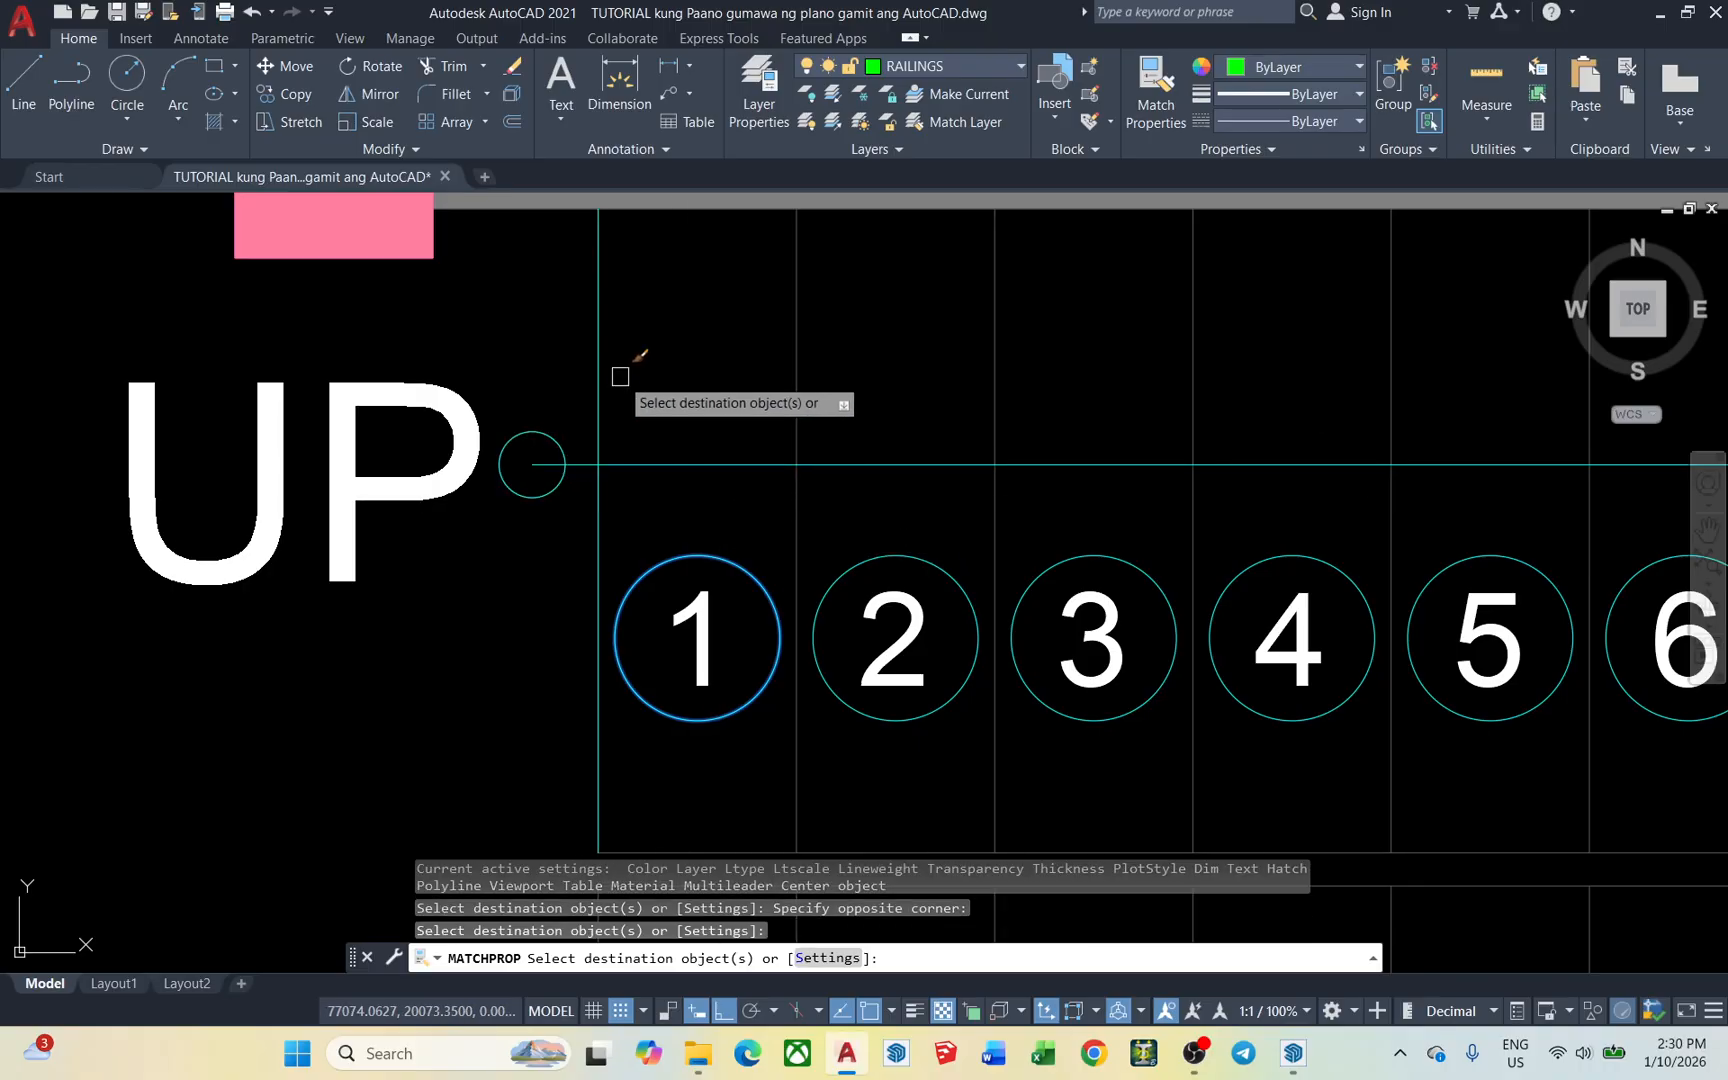
# Apply the matched properties of step circle 1 to the arrowhead, the walk line's lower run and the landing arc
pyautogui.scroll(-4, 617, 374)
pyautogui.scroll(4, 633, 745)
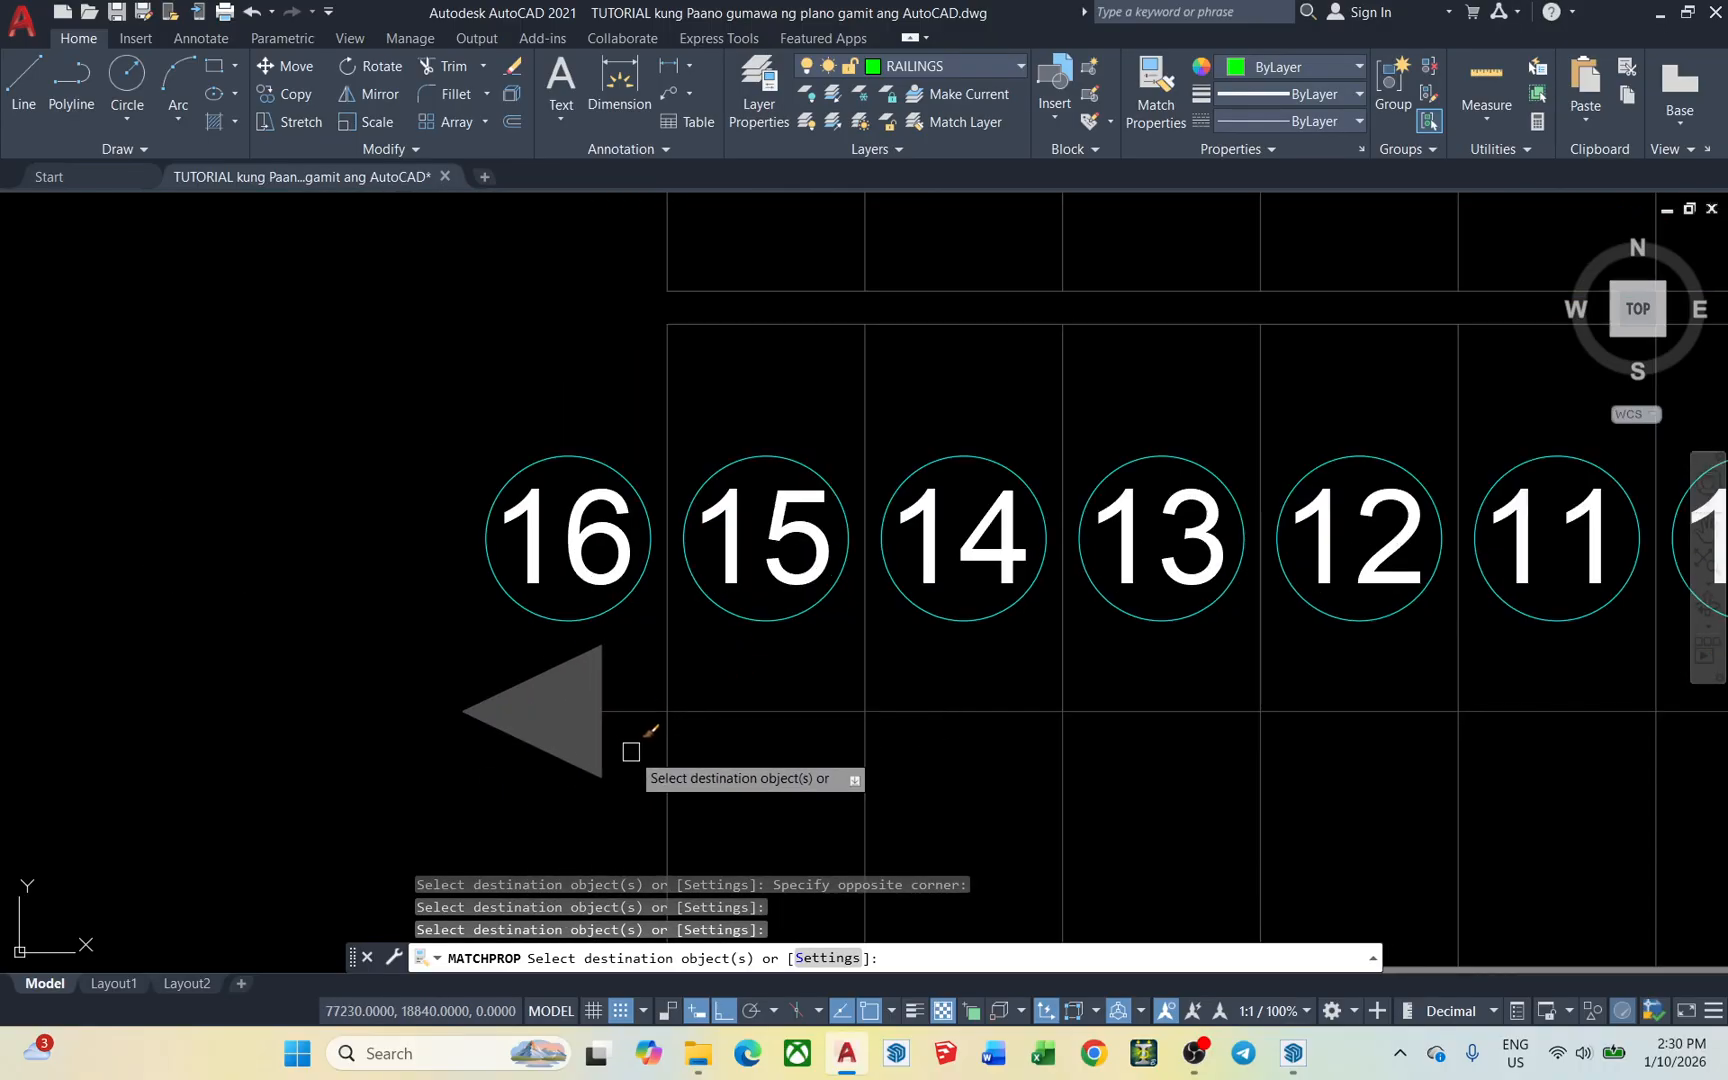
pyautogui.click(633, 748)
pyautogui.click(518, 602)
pyautogui.scroll(-4, 540, 590)
pyautogui.click(1211, 633)
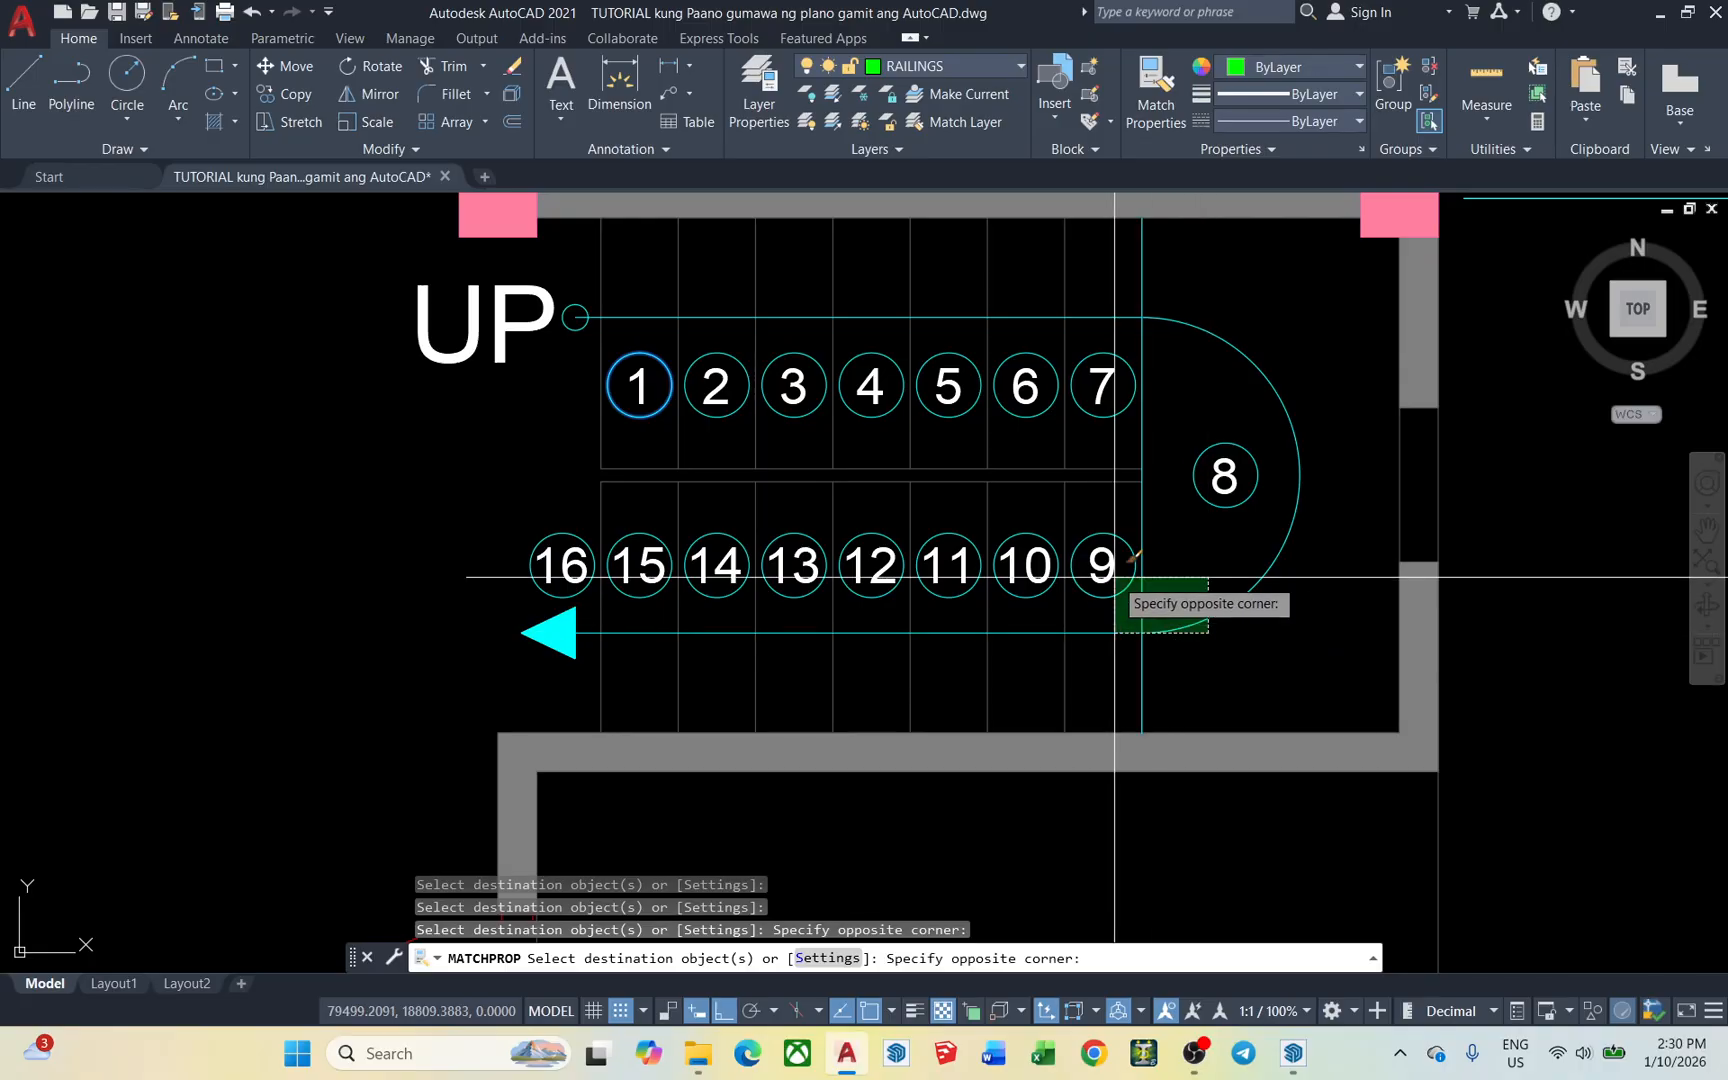
pyautogui.click(1115, 576)
pyautogui.press('Escape')
# Review the staircase's walk line, arrow and step numbering within the floor plan
pyautogui.scroll(-1, 1140, 567)
pyautogui.scroll(1, 1126, 517)
pyautogui.scroll(-1, 1150, 517)
pyautogui.moveTo(1201, 456); pyautogui.dragTo(1041, 463, button='middle')
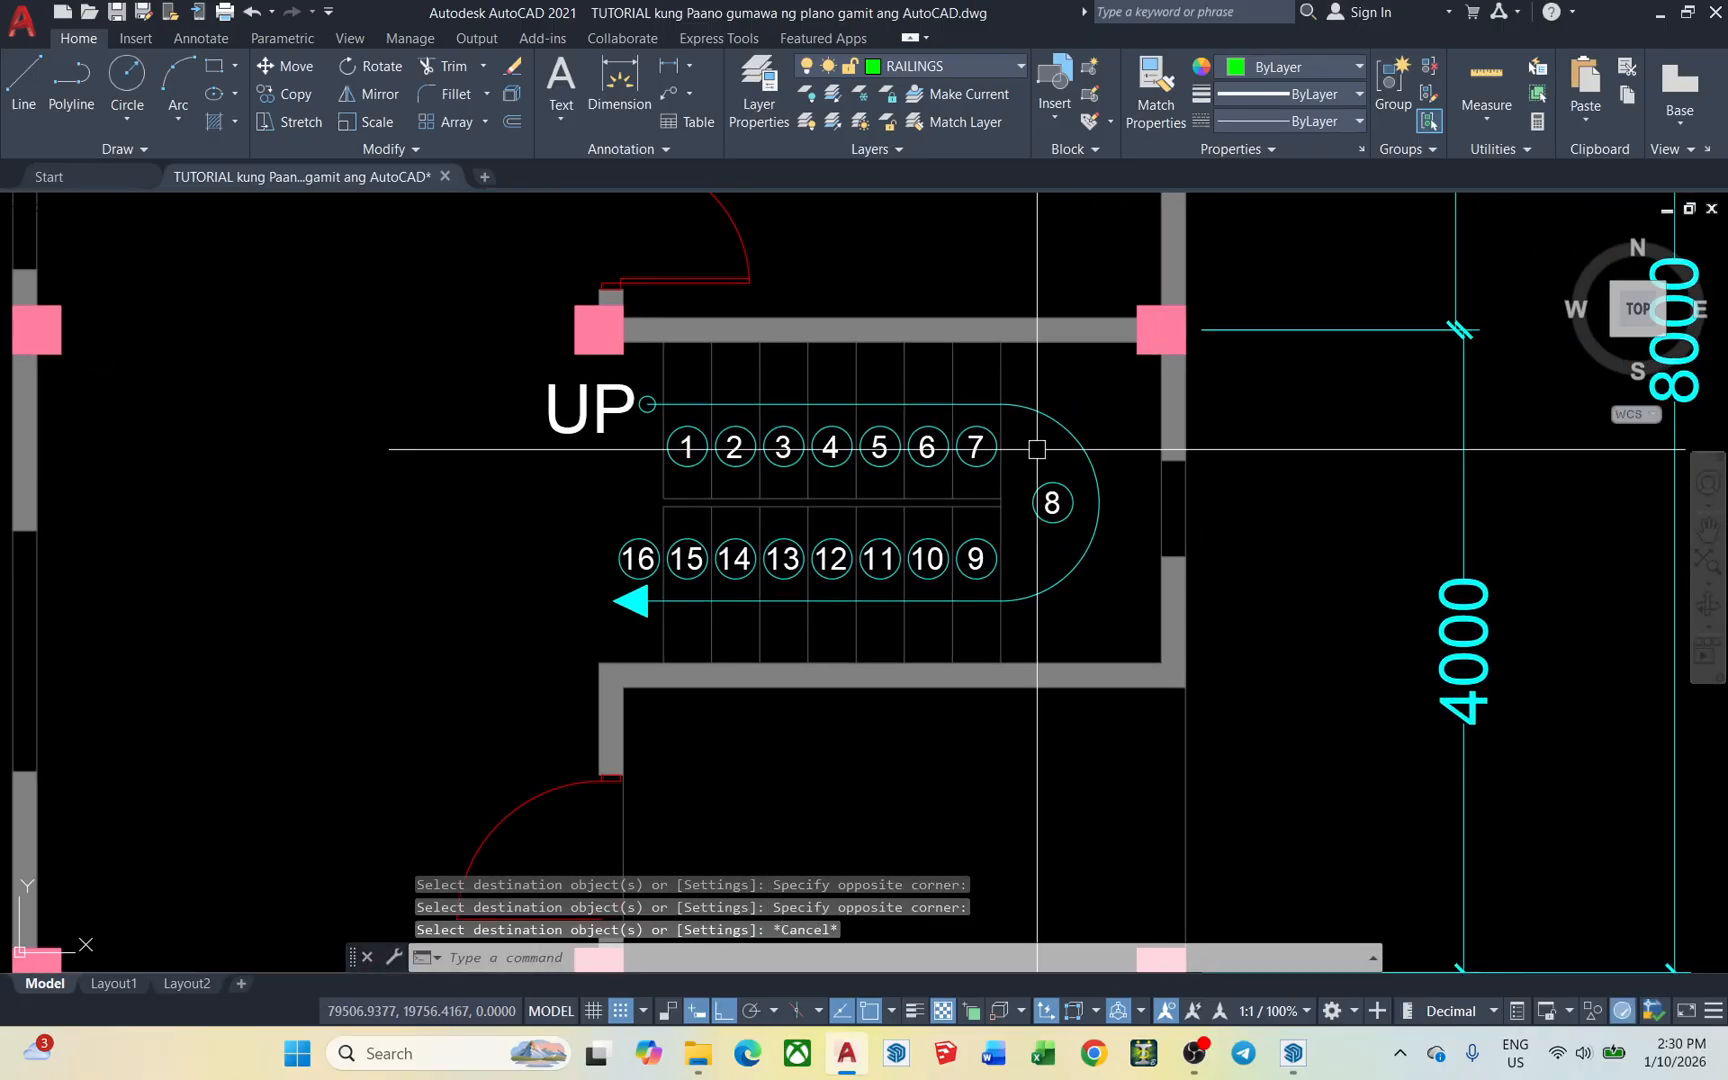
pyautogui.scroll(-3, 1049, 463)
pyautogui.scroll(3, 971, 459)
pyautogui.scroll(-2, 798, 472)
pyautogui.moveTo(787, 459); pyautogui.dragTo(784, 510, button='middle')
pyautogui.scroll(5, 731, 520)
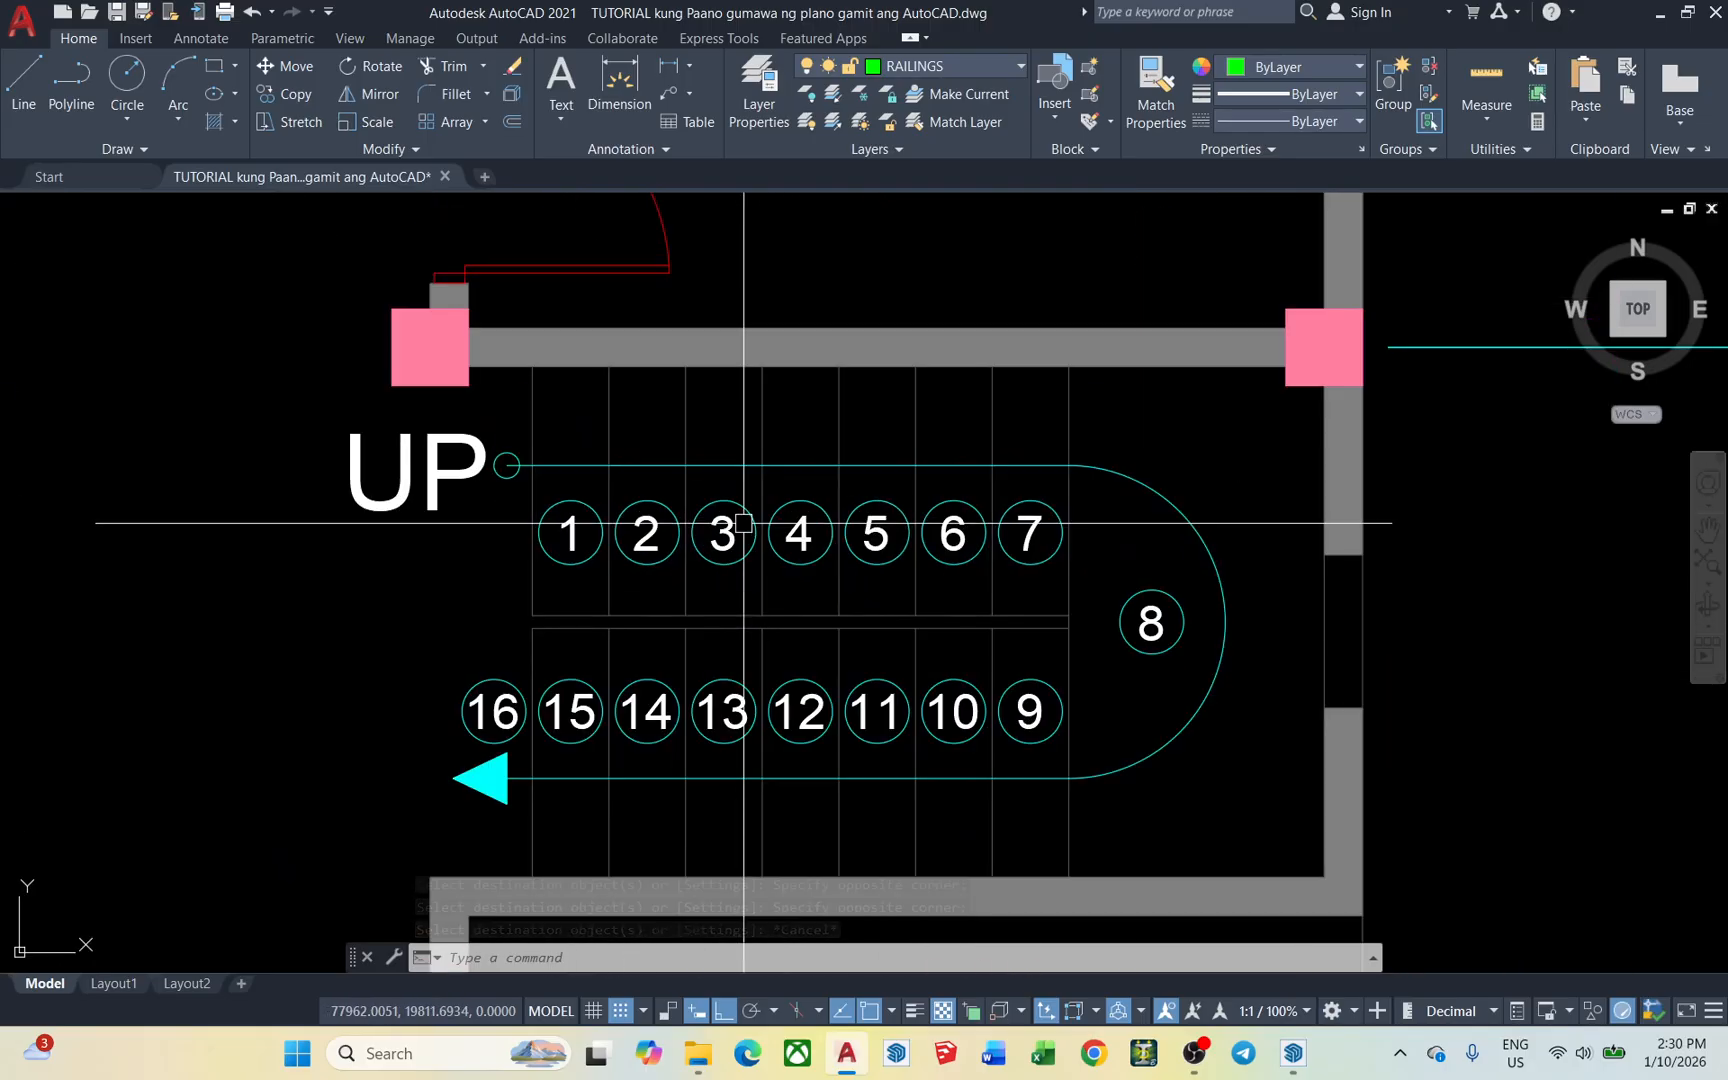
pyautogui.moveTo(895, 617); pyautogui.dragTo(887, 577, button='middle')
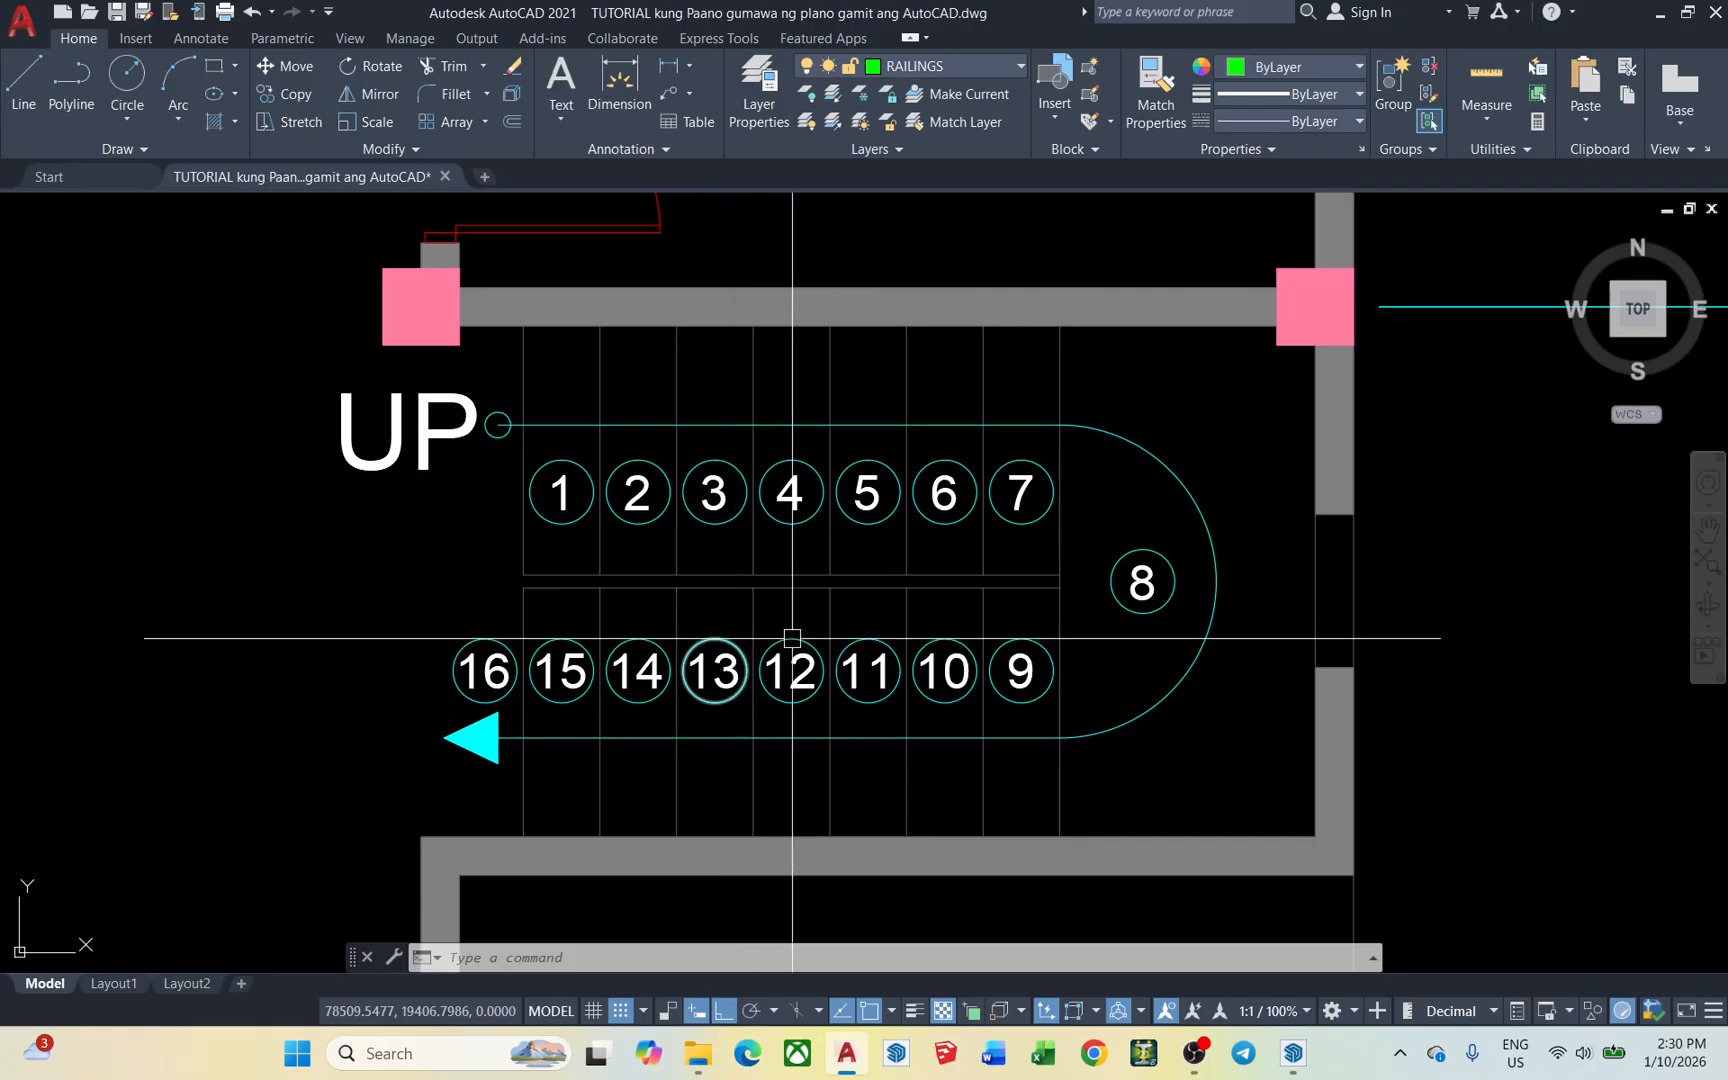
pyautogui.click(1236, 804)
pyautogui.click(340, 402)
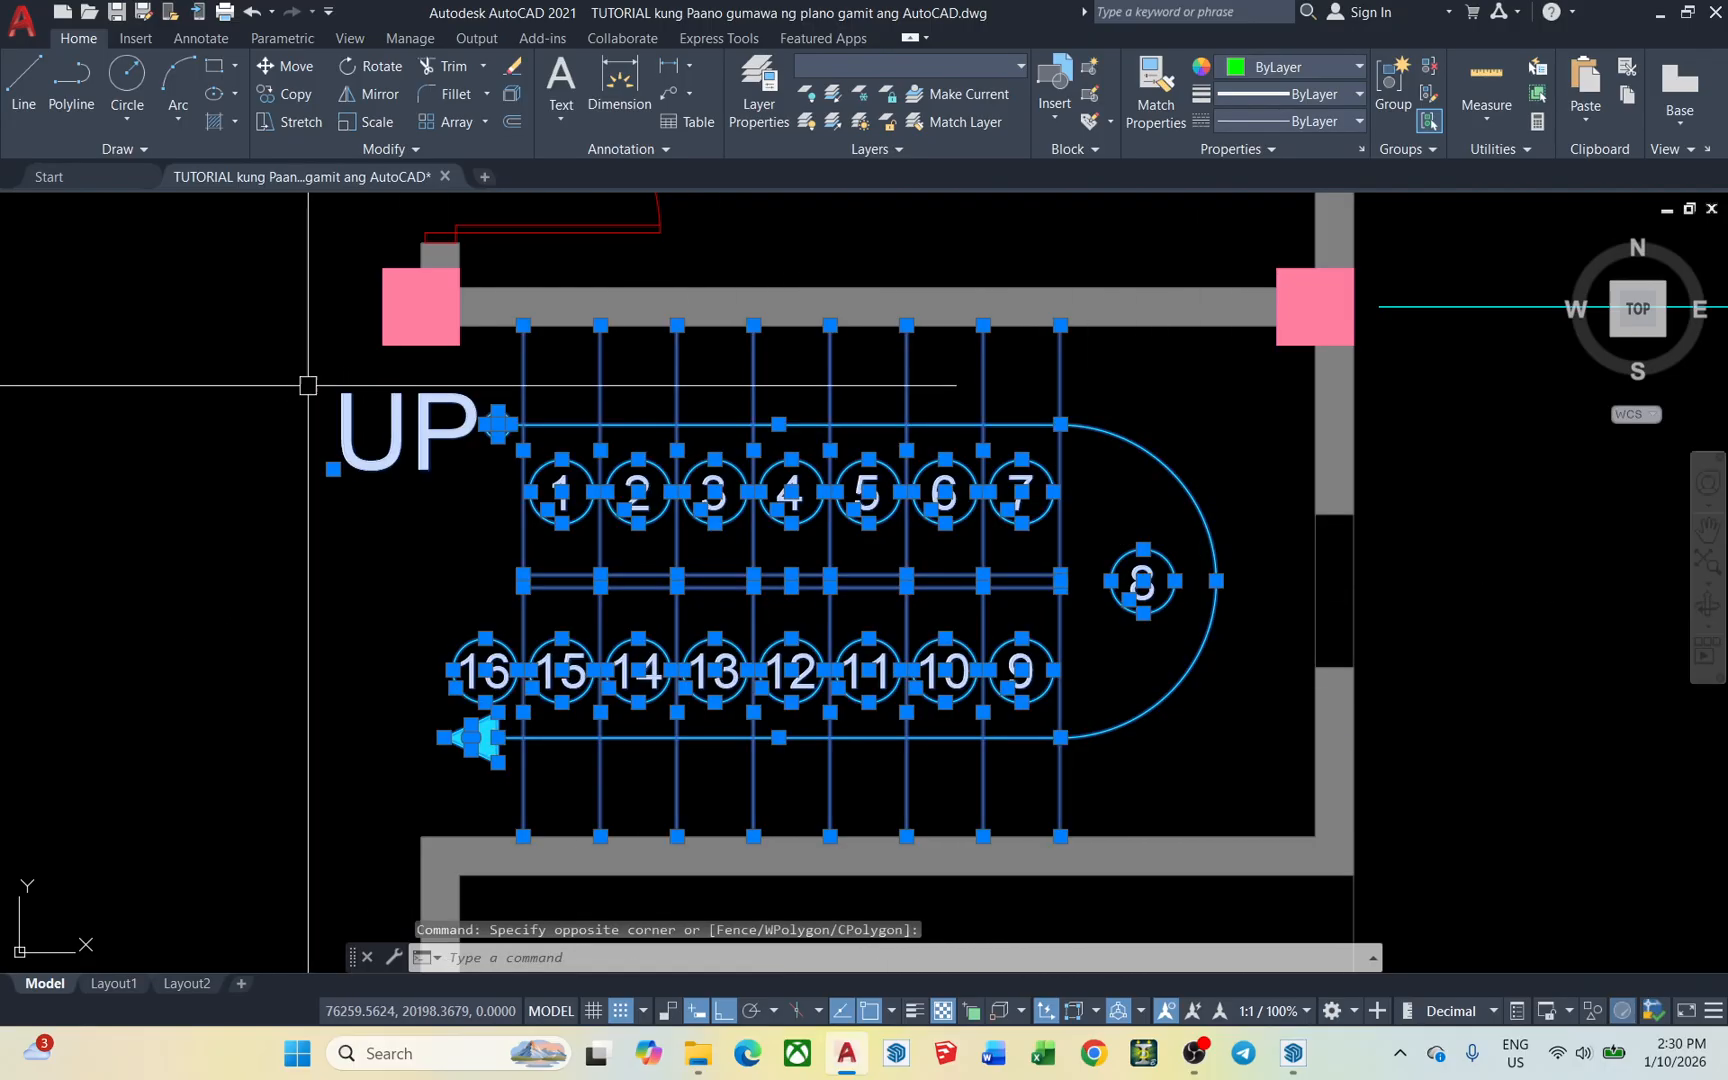
pyautogui.scroll(2, 588, 475)
pyautogui.scroll(2, 588, 475)
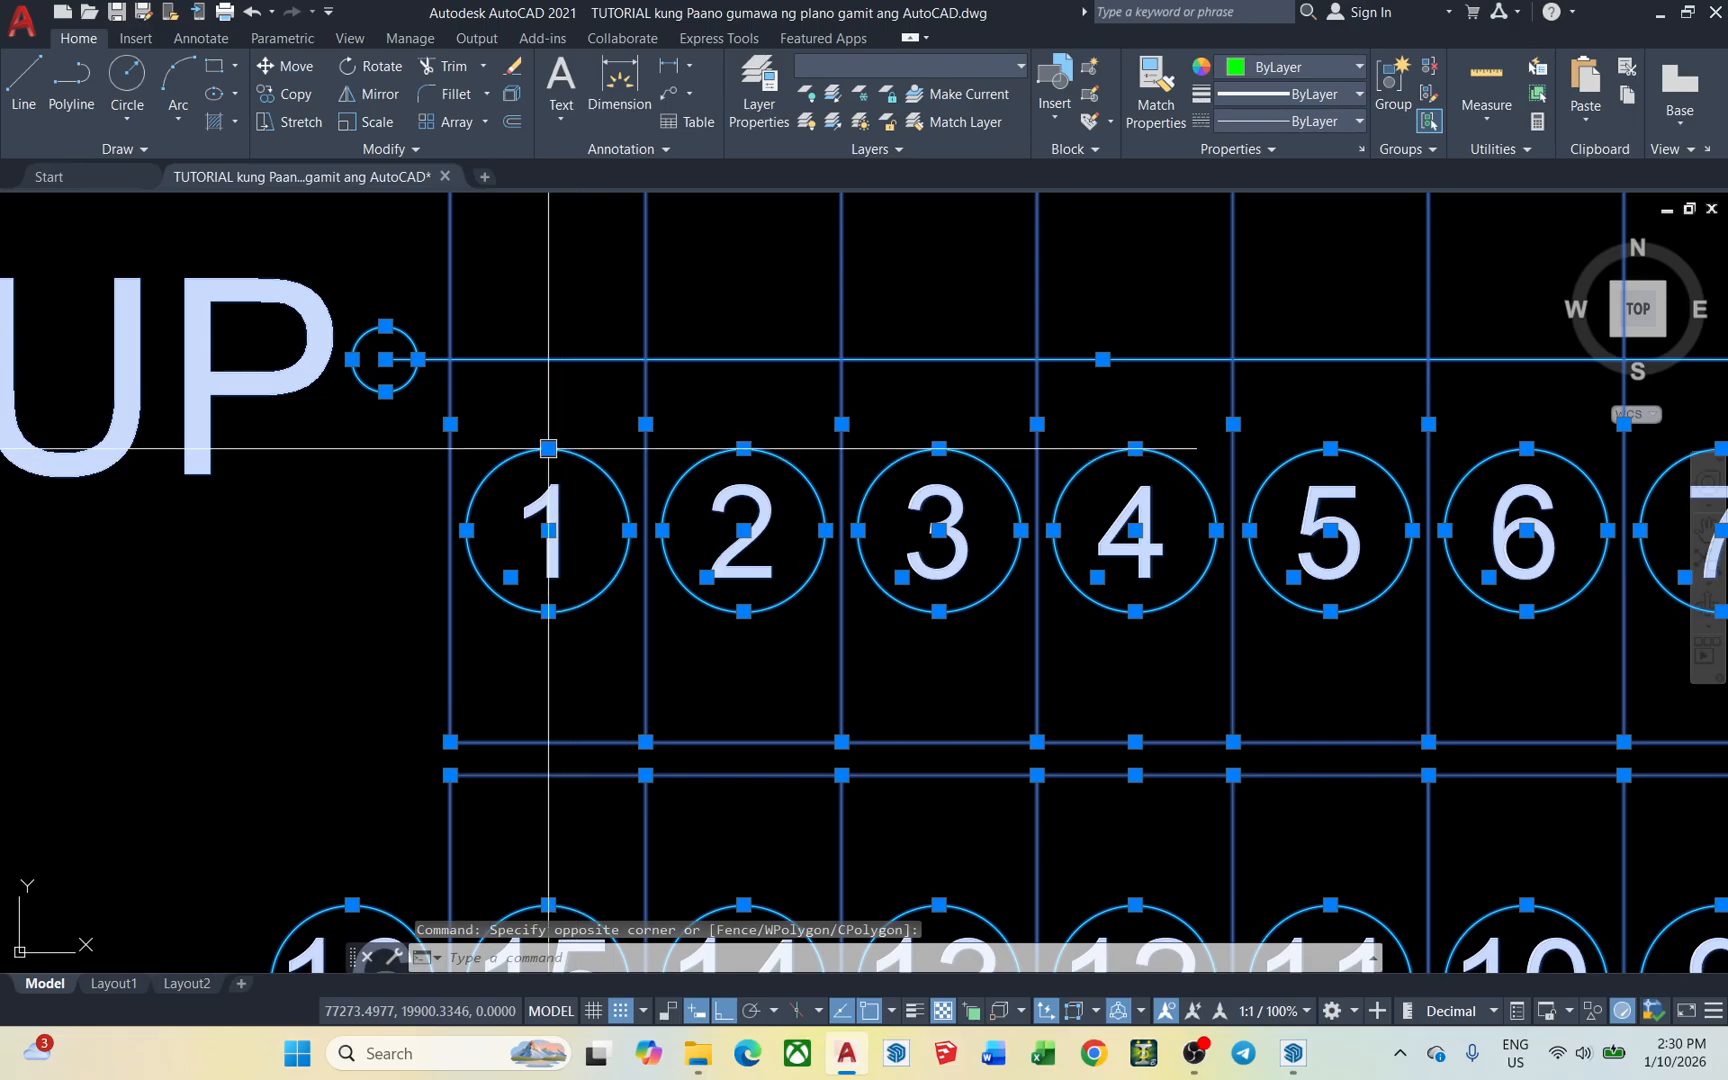
pyautogui.scroll(-2, 548, 545)
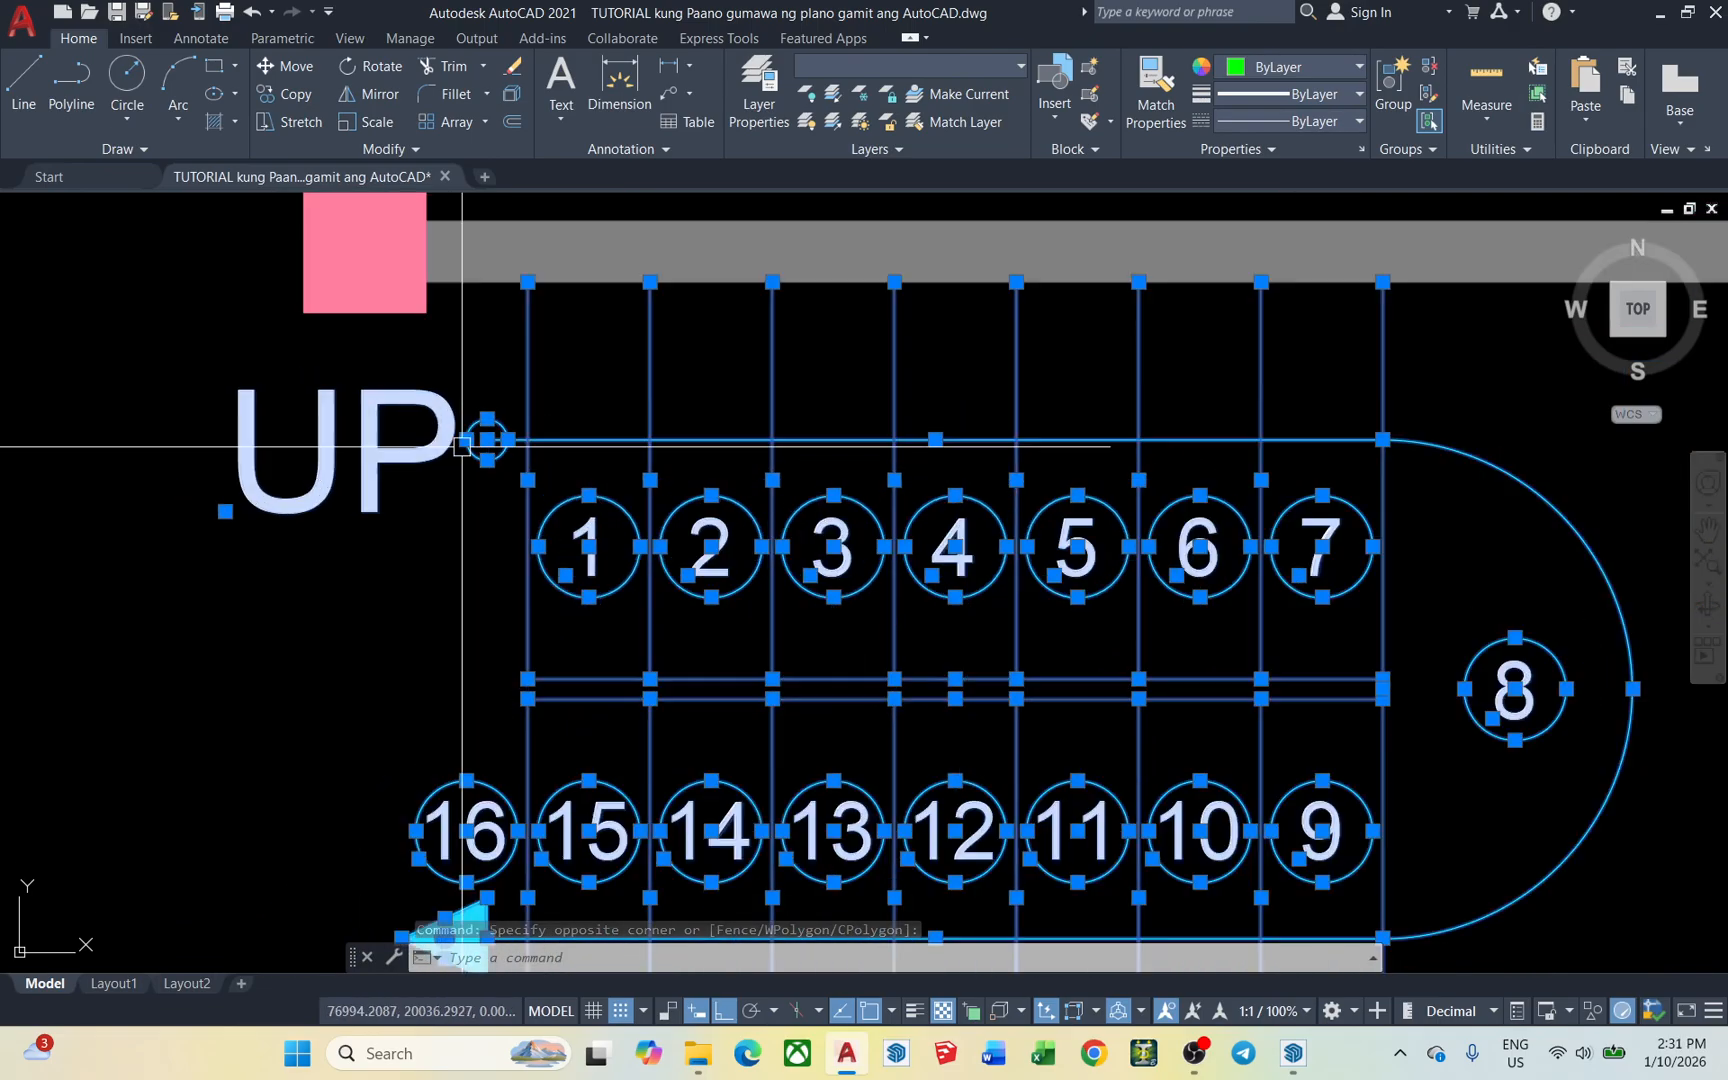
pyautogui.scroll(1, 462, 446)
pyautogui.scroll(-1, 405, 405)
pyautogui.scroll(-3, 580, 440)
pyautogui.press('Escape')
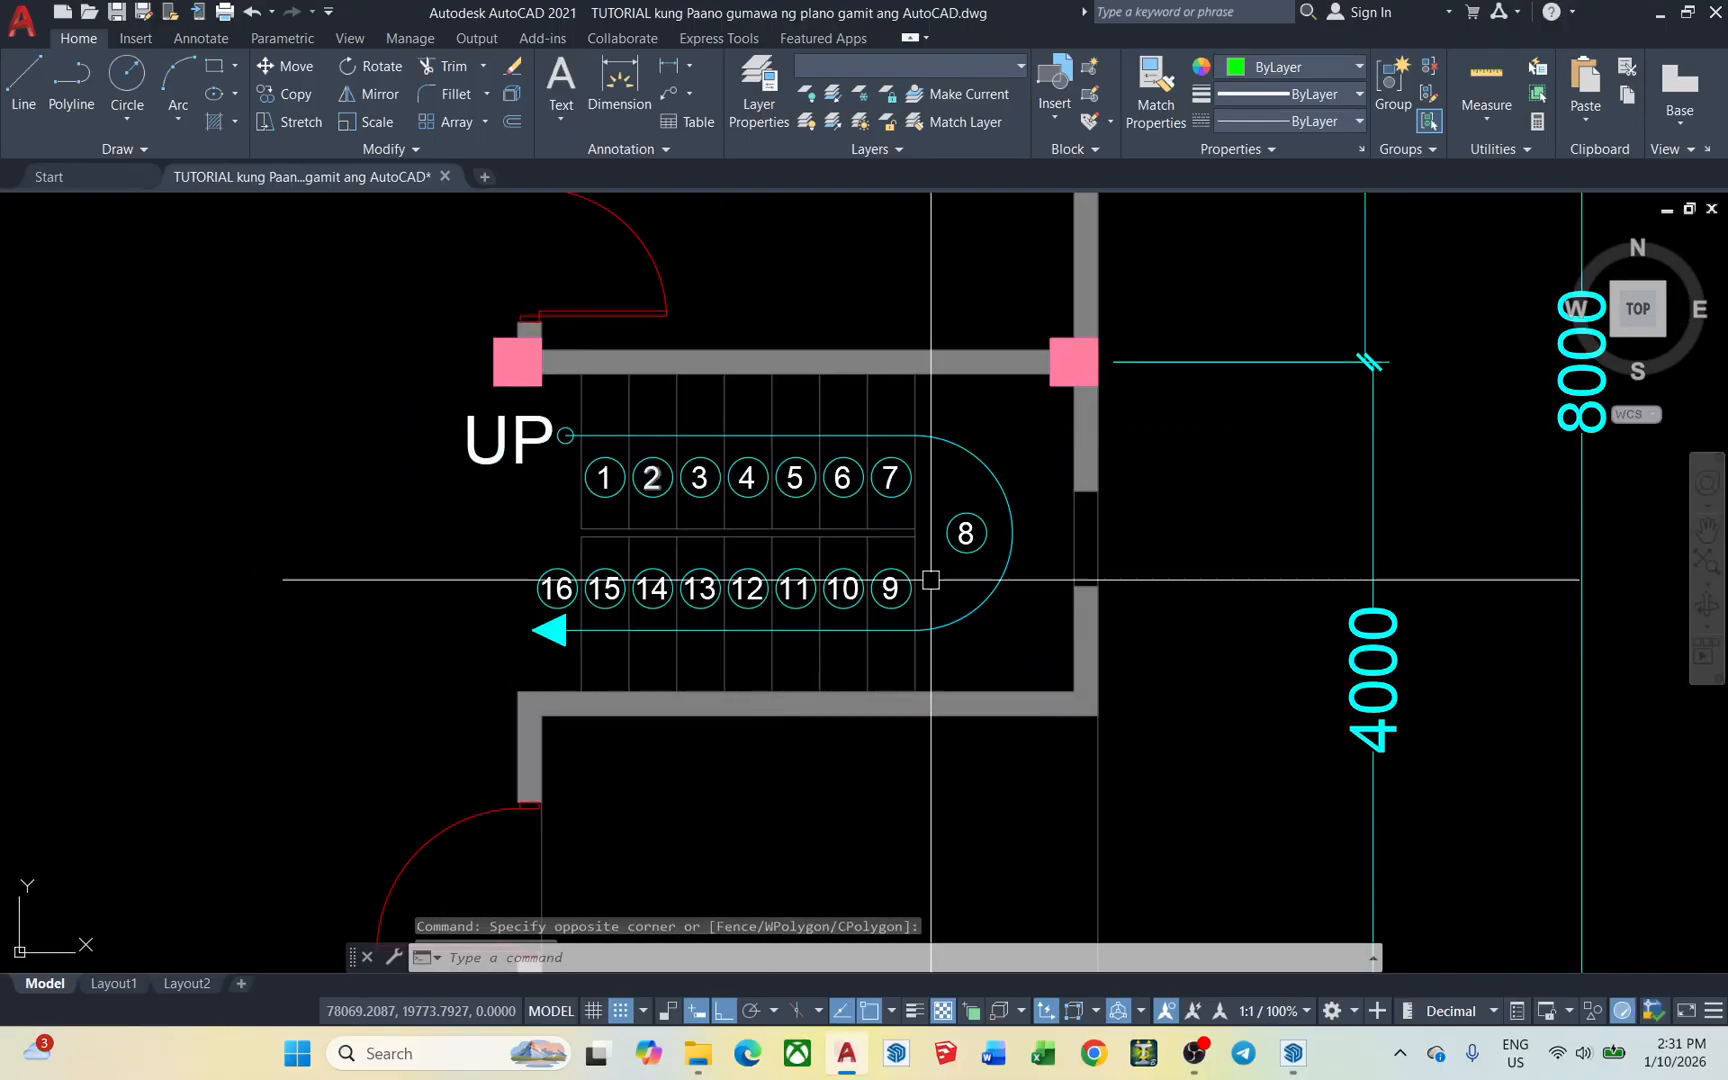
pyautogui.click(1010, 663)
pyautogui.click(470, 436)
pyautogui.scroll(2, 500, 430)
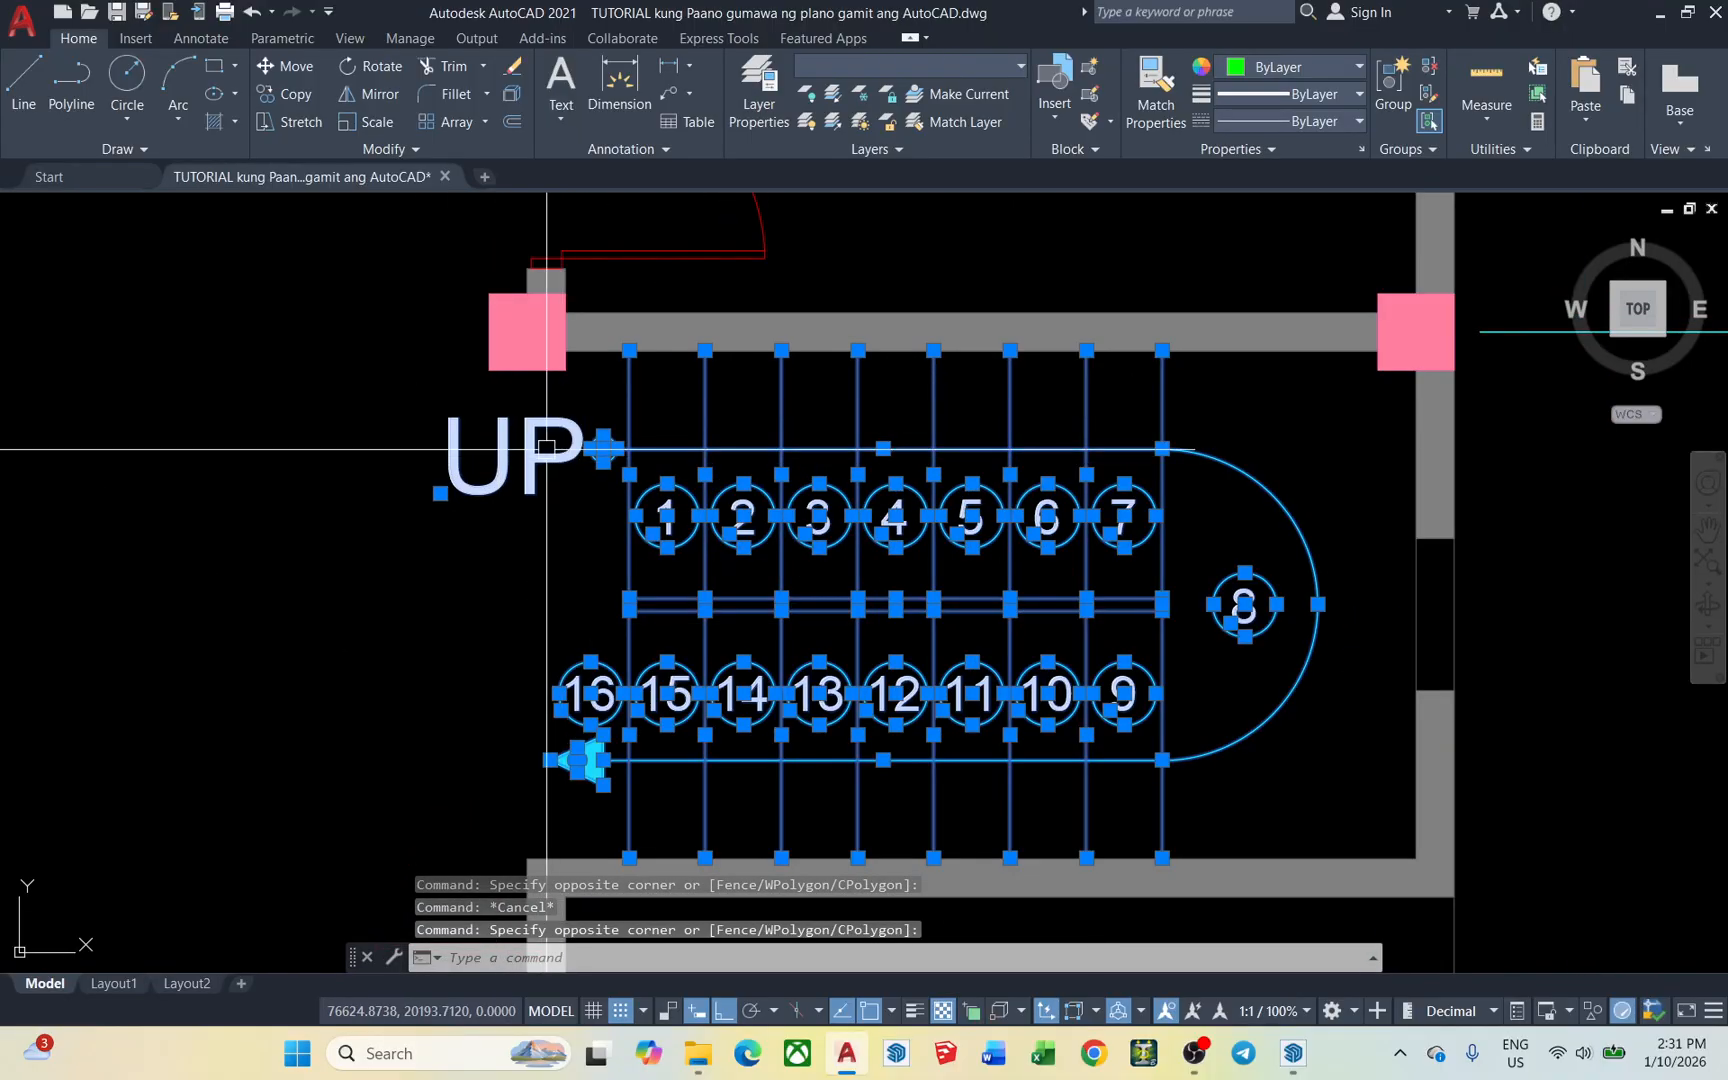
pyautogui.press('Escape')
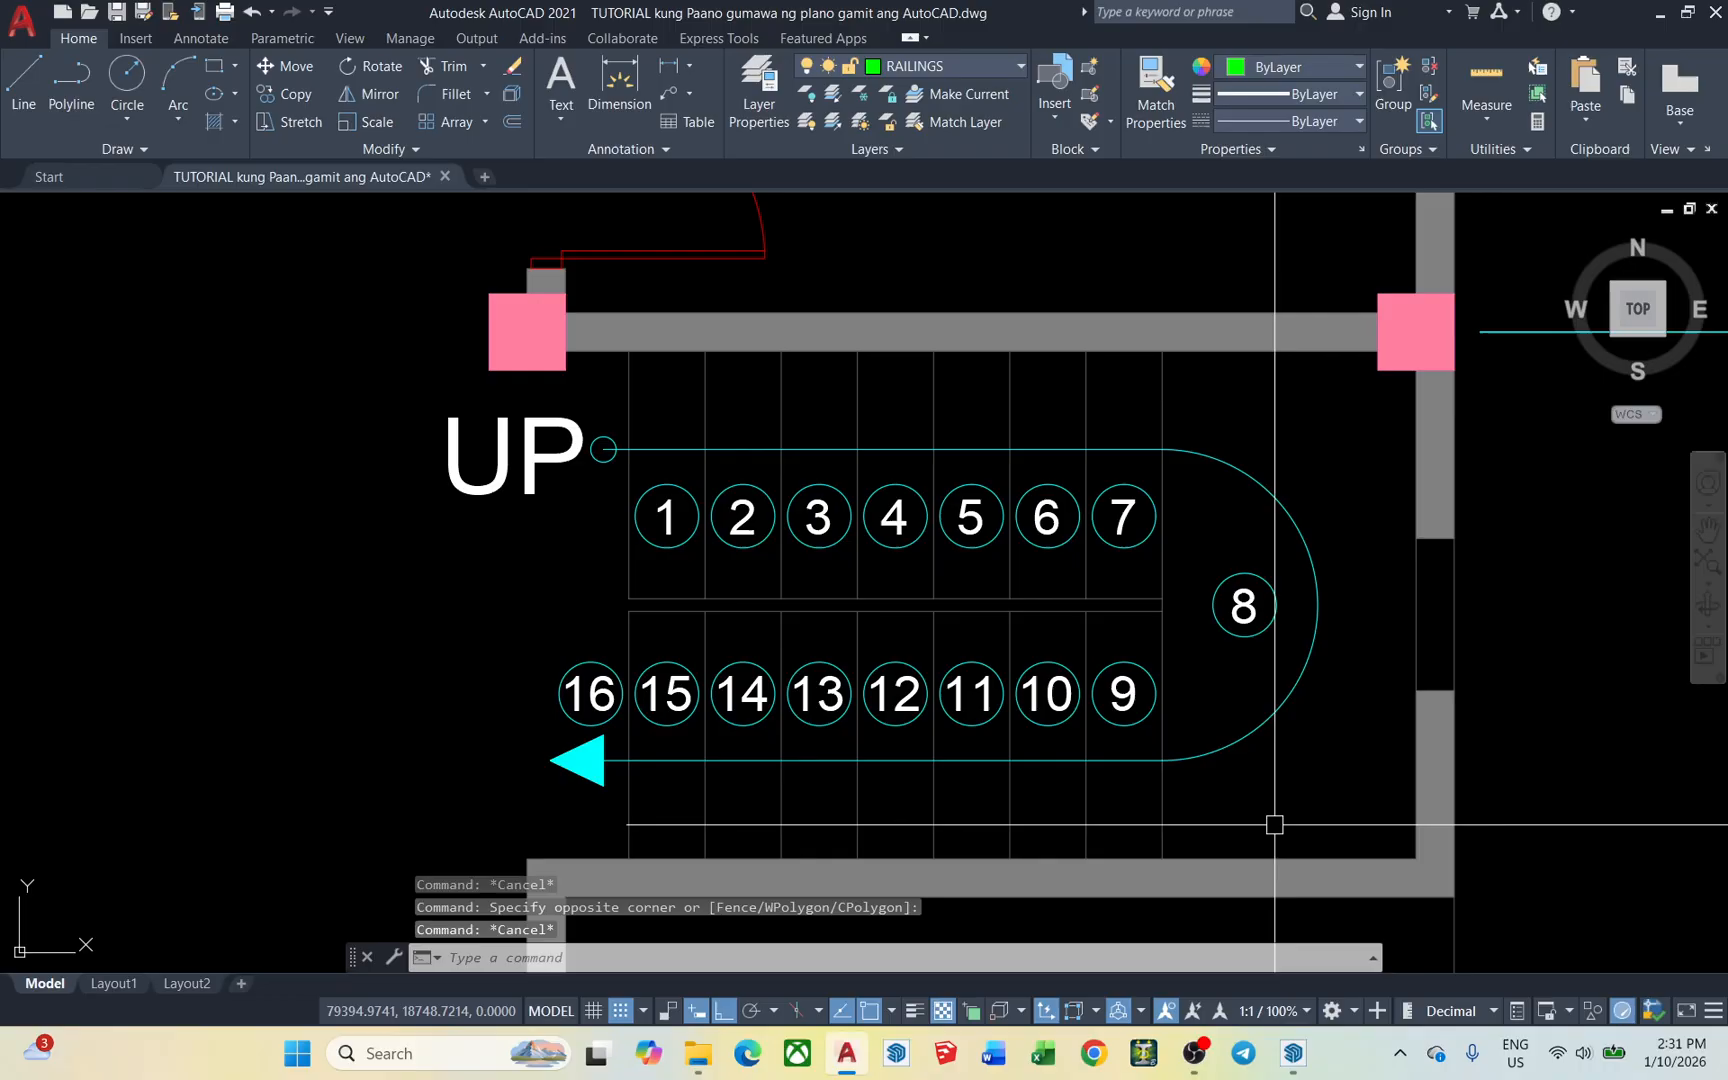
# Select the whole staircase with its annotation, removing the UP text from the selection and adding it back
pyautogui.click(1284, 823)
pyautogui.click(455, 483)
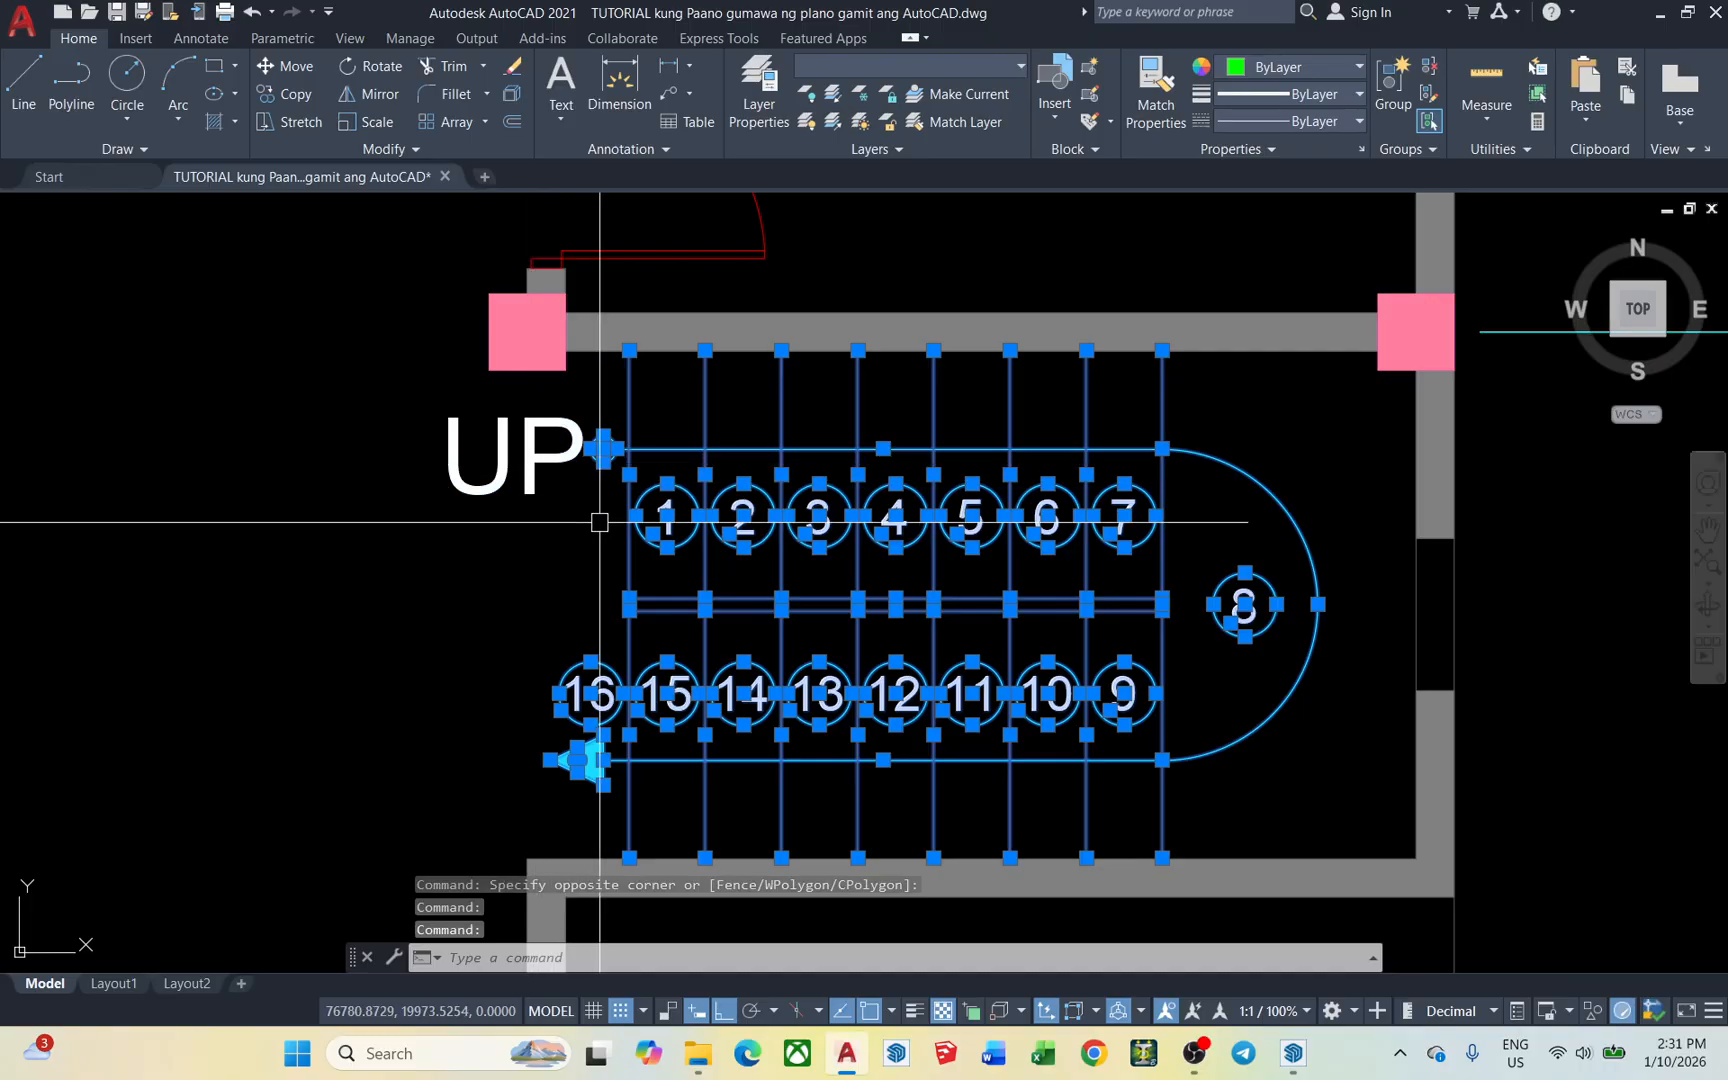
pyautogui.keyDown('shift'); pyautogui.click(521, 451); pyautogui.keyUp('shift')
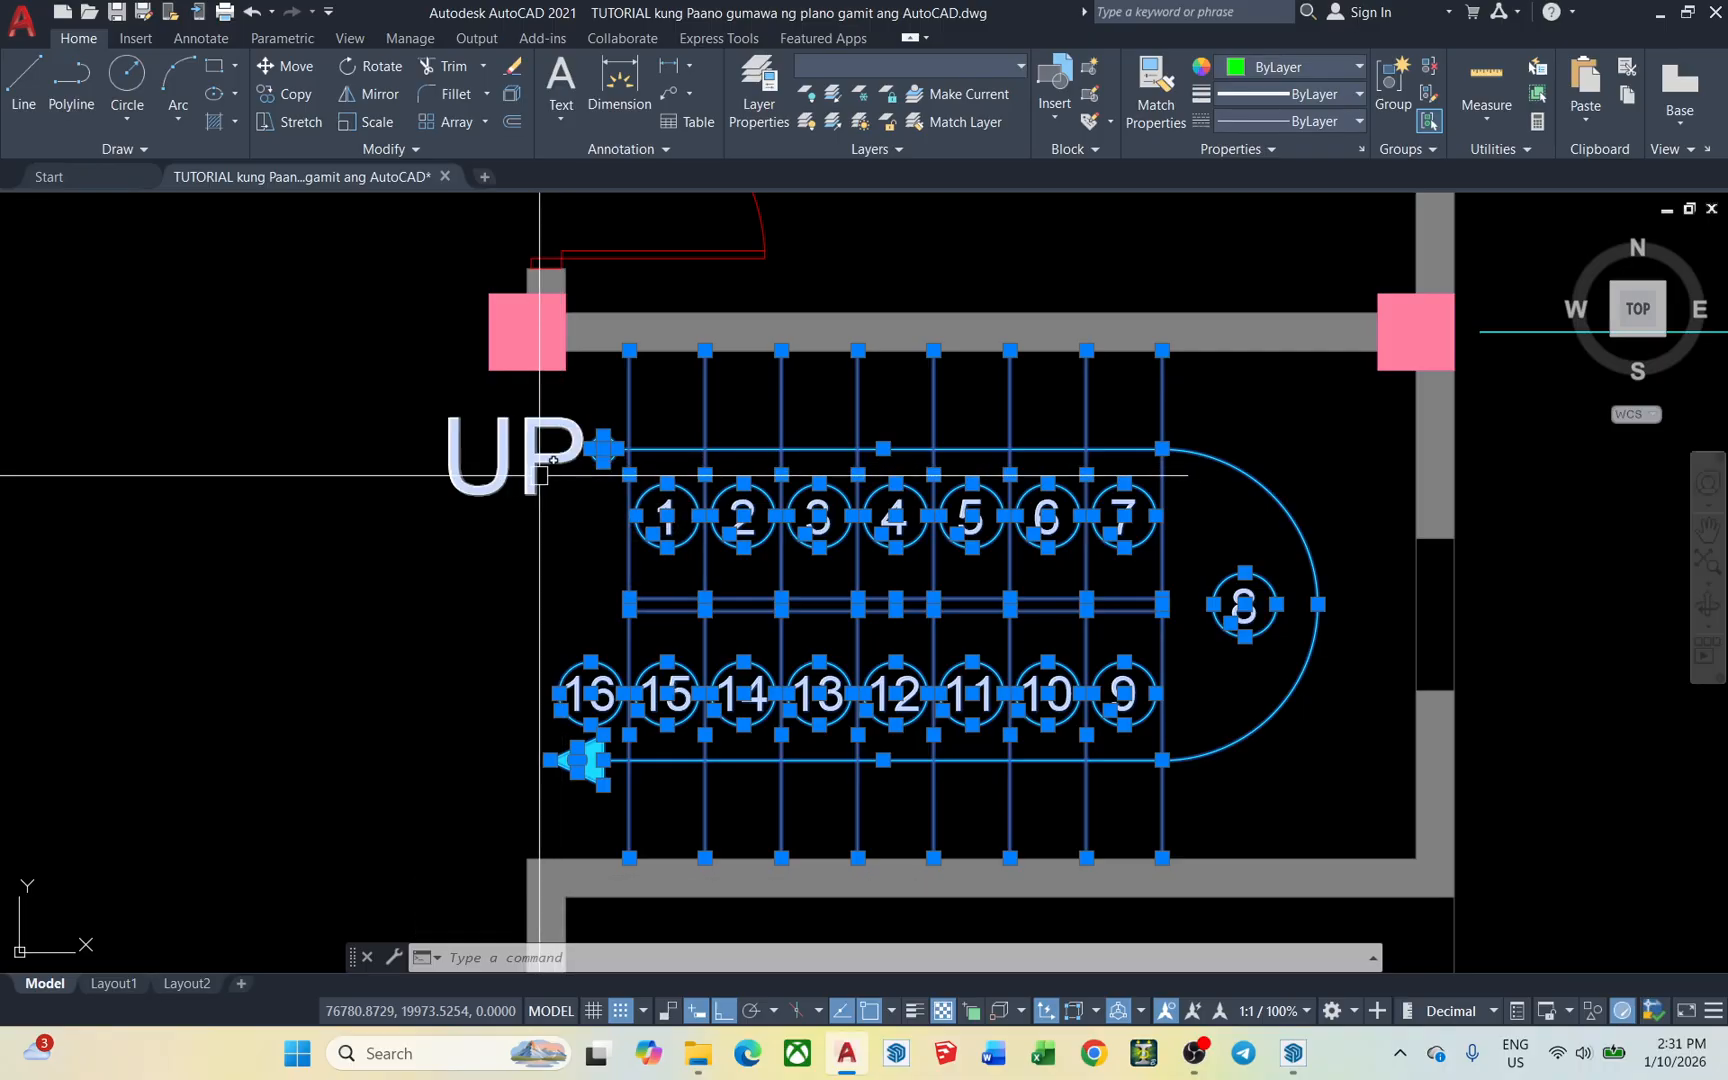
pyautogui.scroll(-5, 570, 458)
pyautogui.scroll(2, 585, 441)
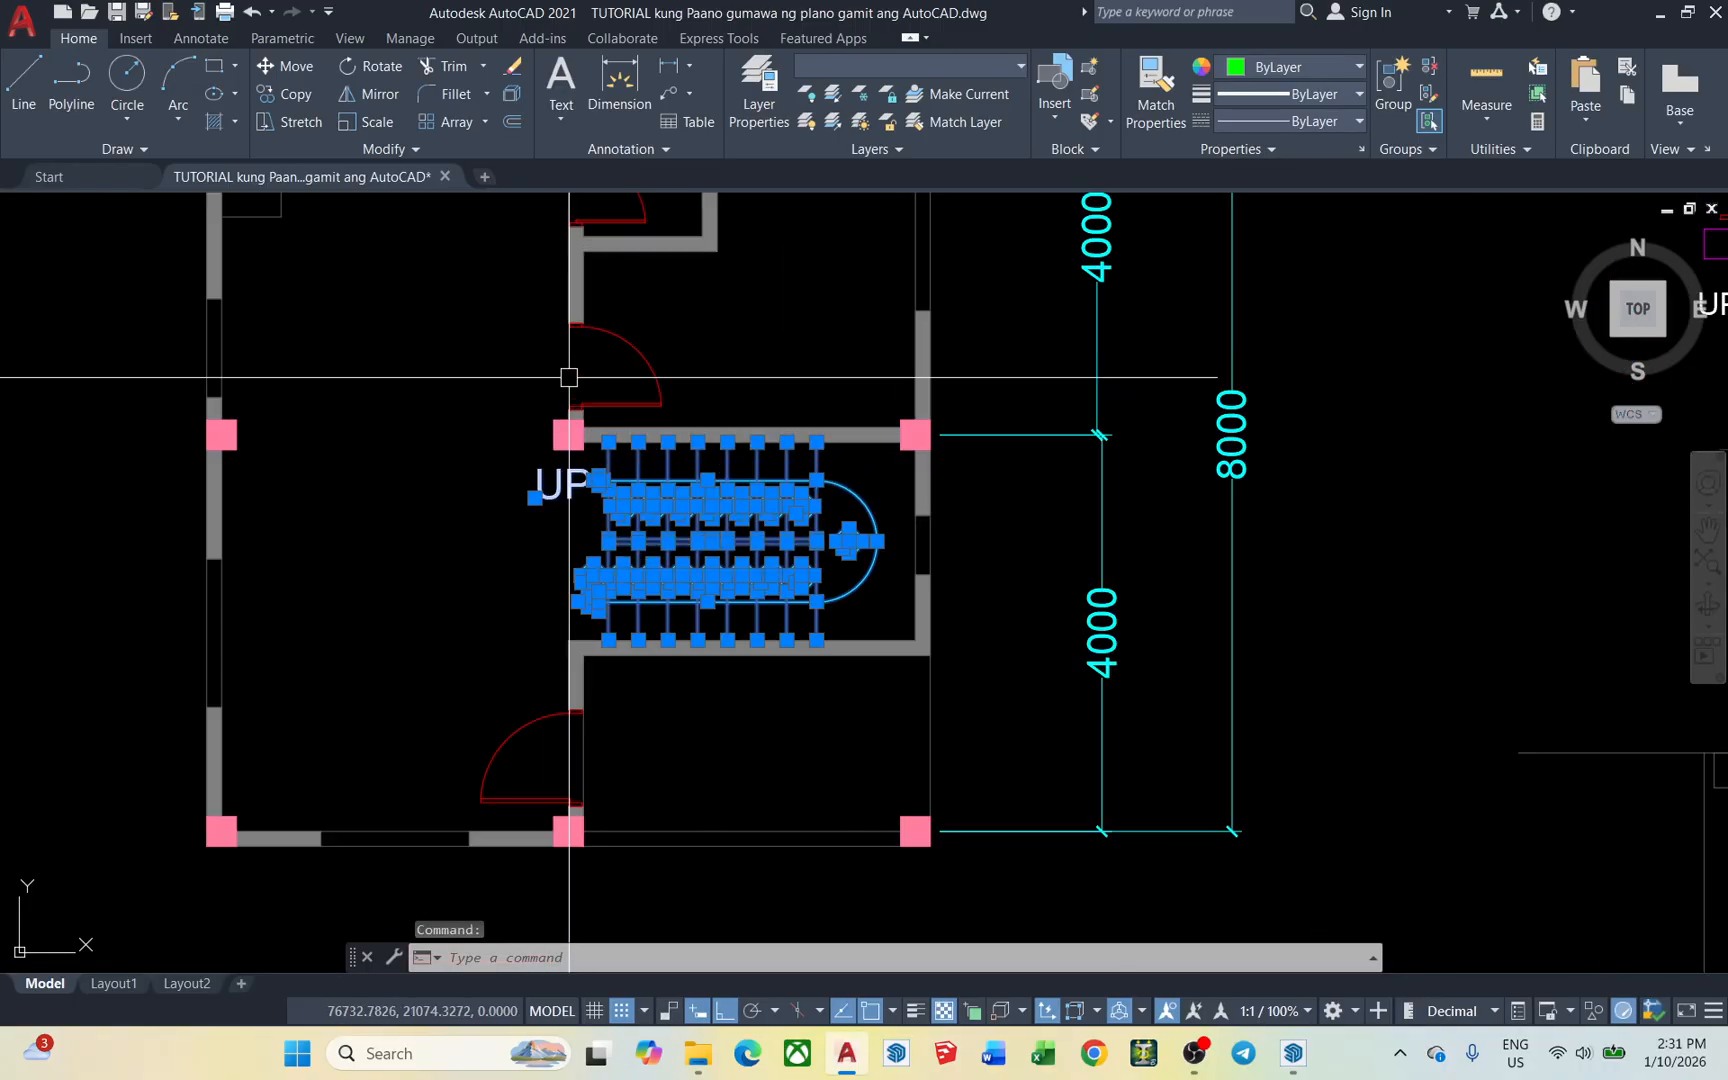
# Extend the selection from the staircase to the surrounding walls, doors and dimensions, and clear the whole selection
pyautogui.moveTo(936, 451); pyautogui.dragTo(895, 546, button='middle')
pyautogui.click(986, 532)
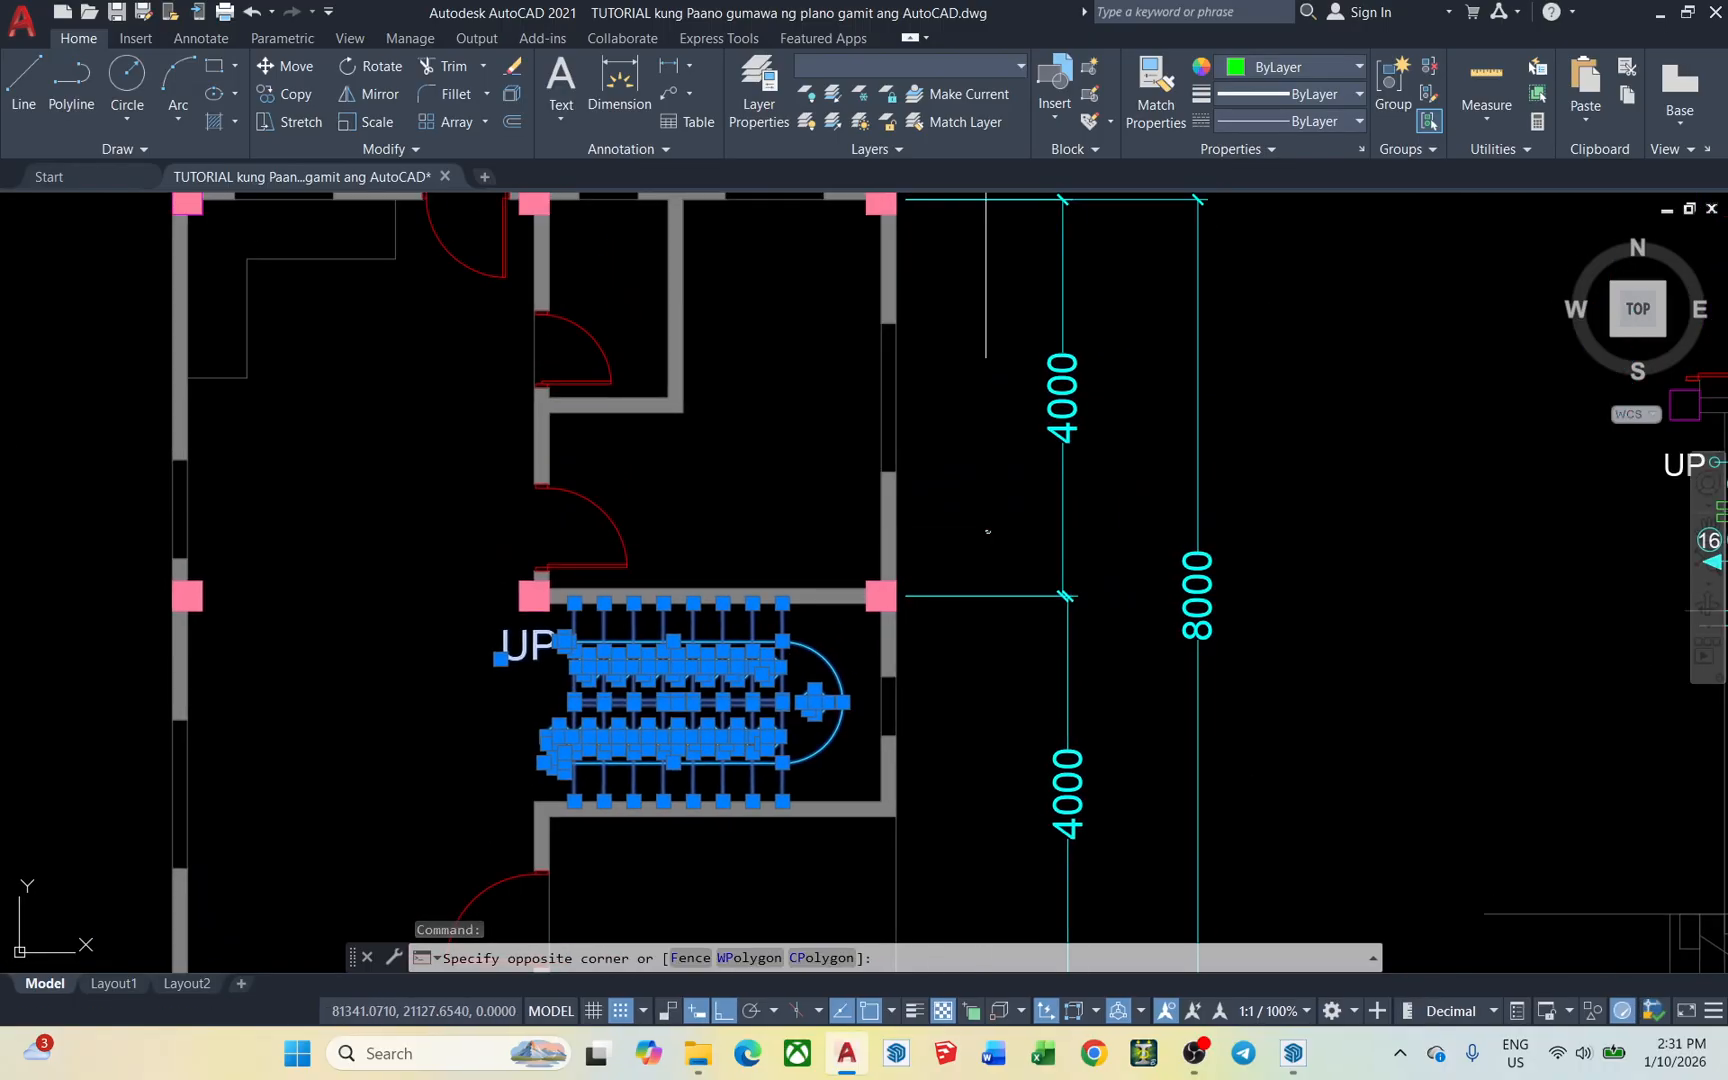
pyautogui.click(436, 305)
pyautogui.scroll(-2, 1011, 549)
pyautogui.click(1178, 637)
pyautogui.press('Escape')
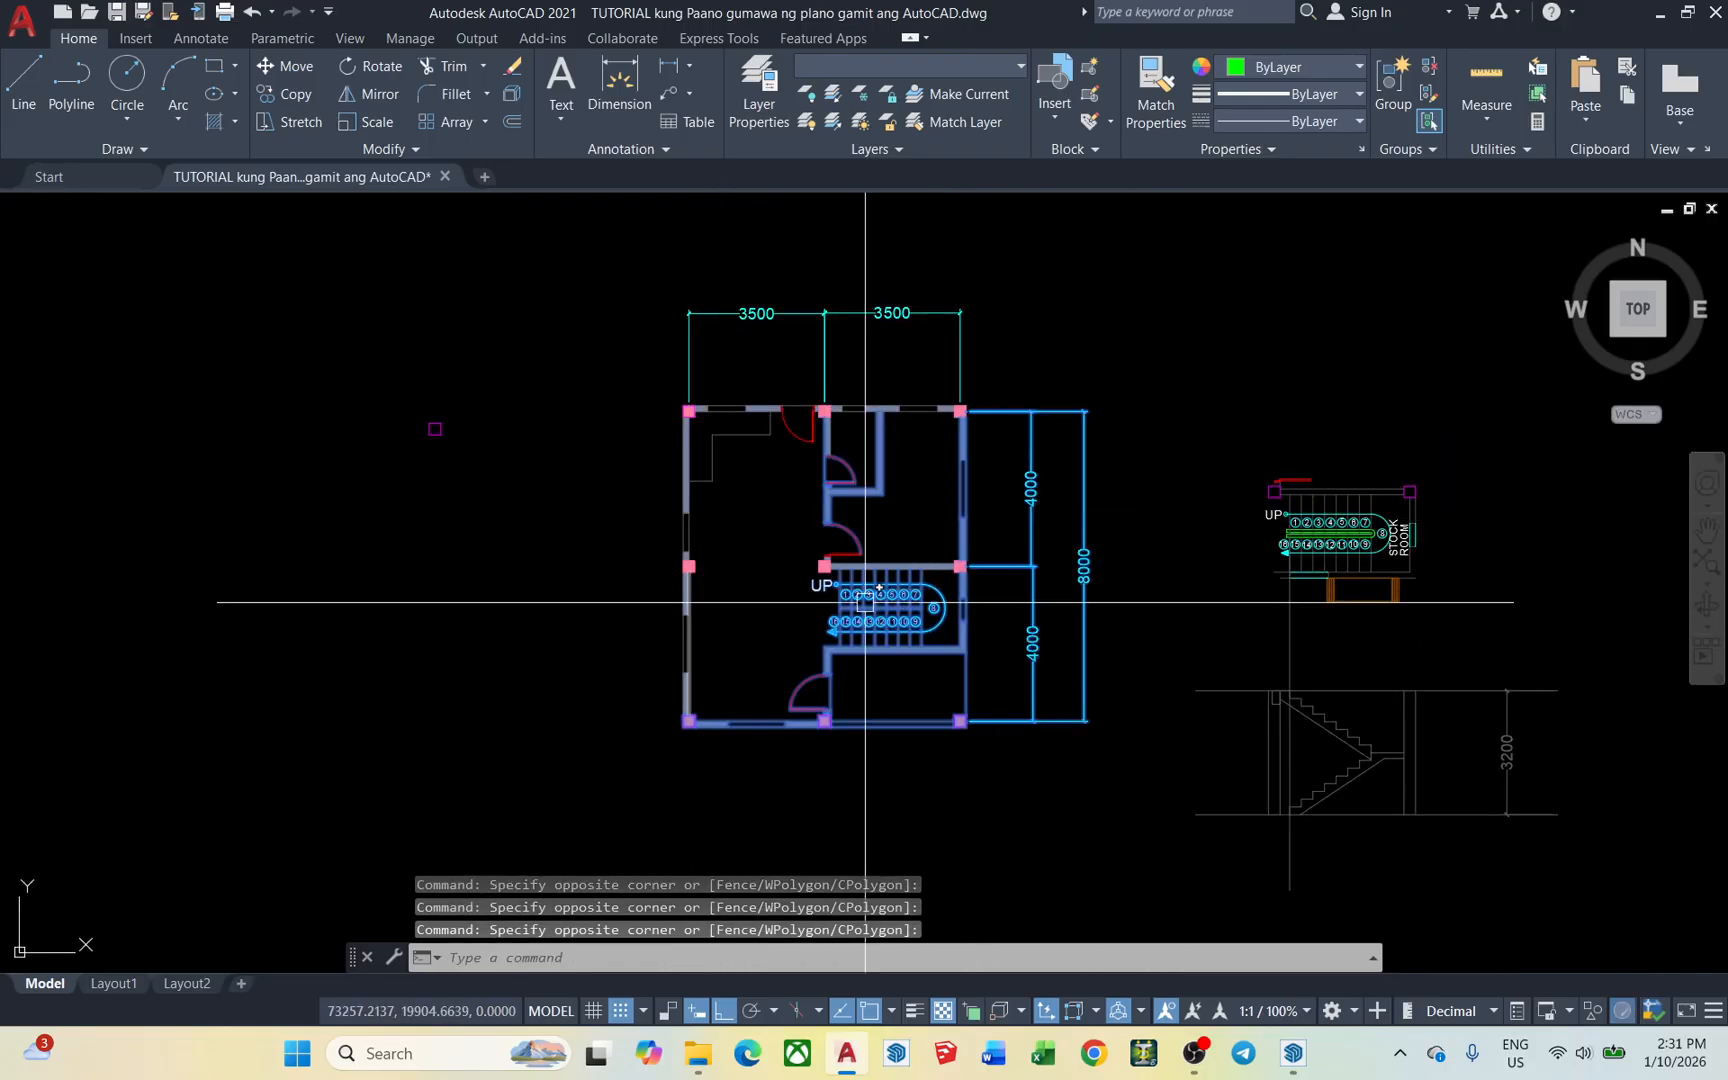
# Select the stair lines, walk line and step numbers with a crossing window over the staircase
pyautogui.scroll(6, 860, 610)
pyautogui.click(1096, 727)
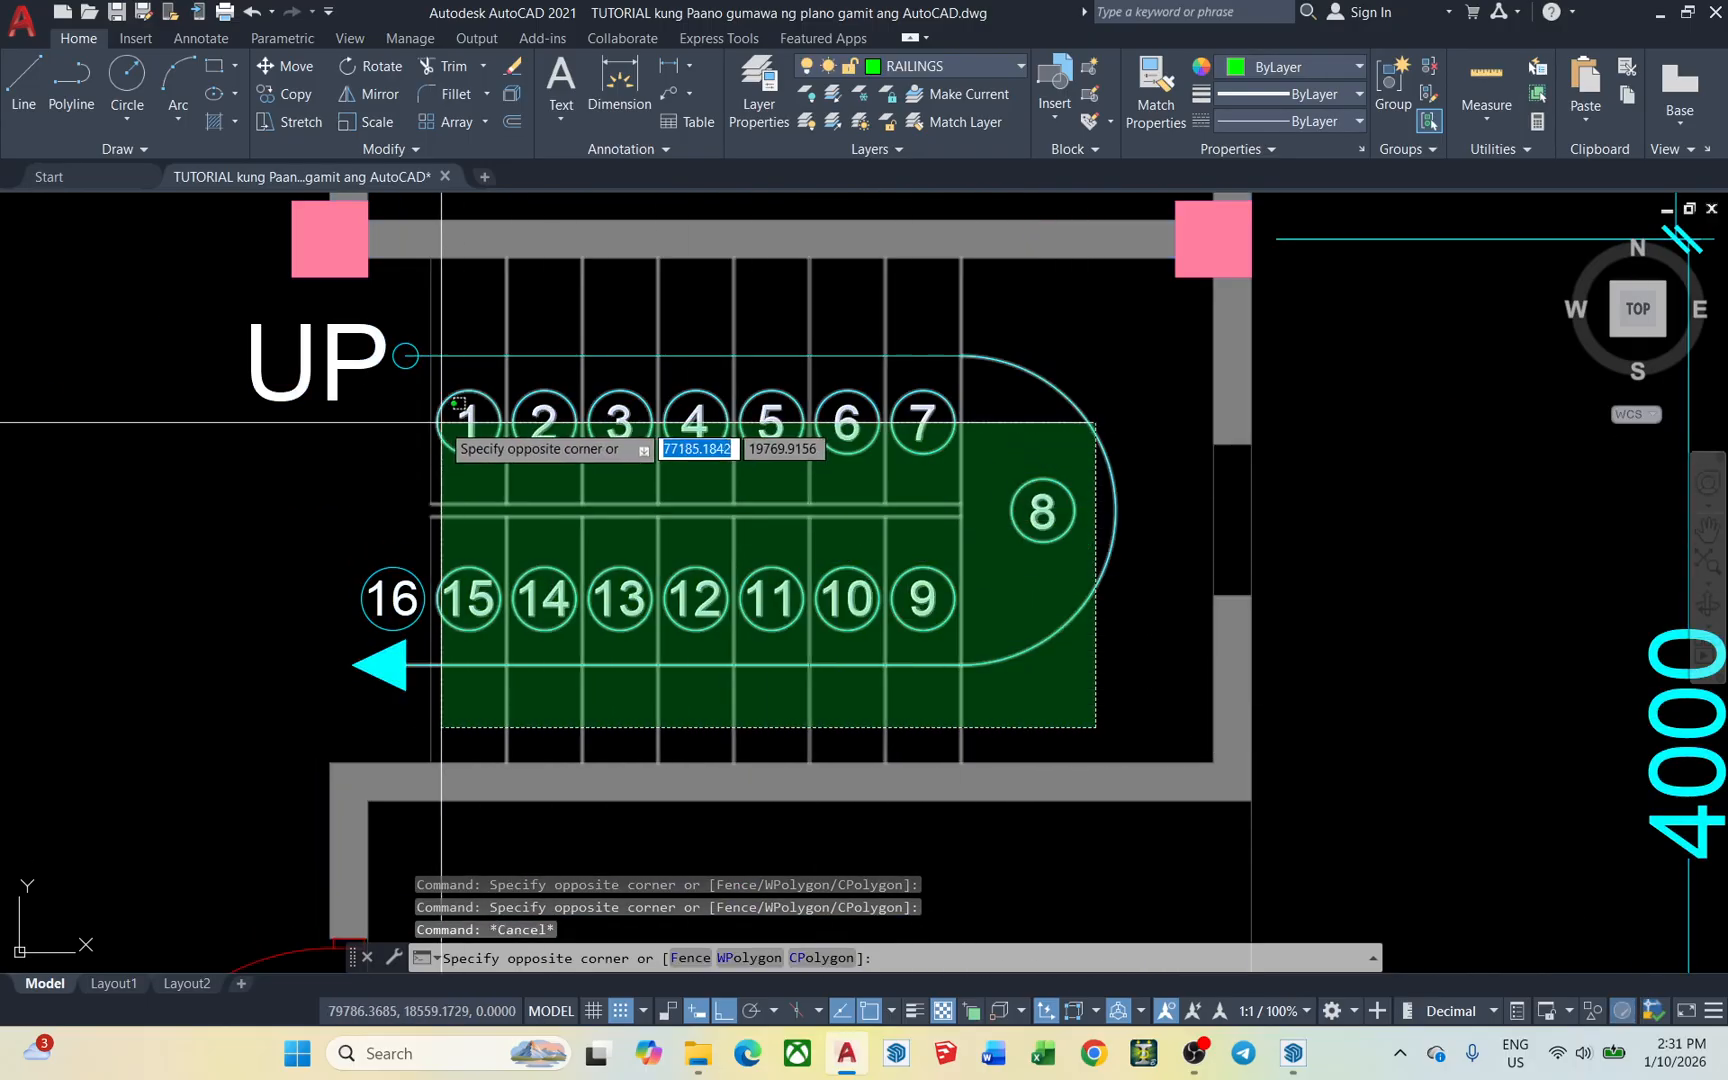